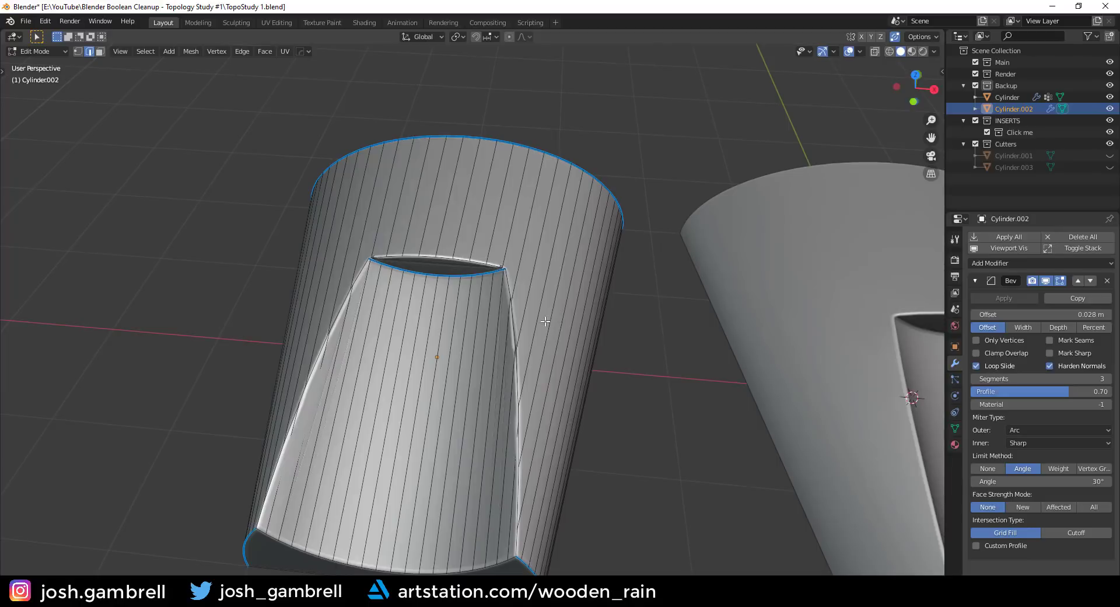
Examine the wireframe topology of the two finished cut half-cylinders, comparing the mesh without loops with the densely looped one.
middle_drag(545, 321, 606, 317)
key(Tab)
key(Tab)
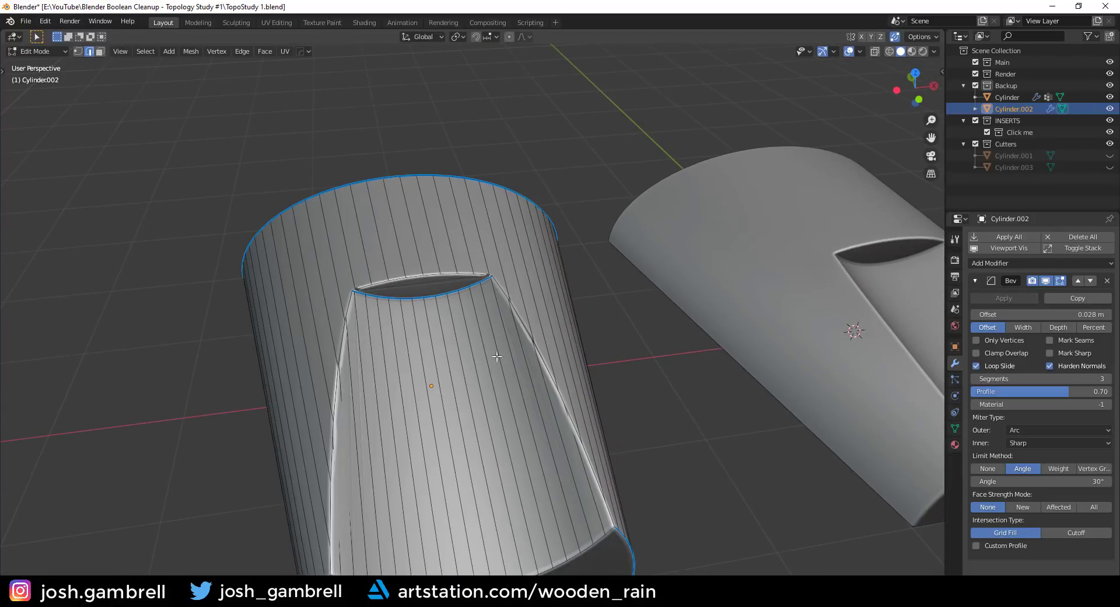
key(Tab)
shift+middle_drag(671, 338, 286, 322)
click(496, 310)
middle_drag(499, 309, 488, 308)
key(Tab)
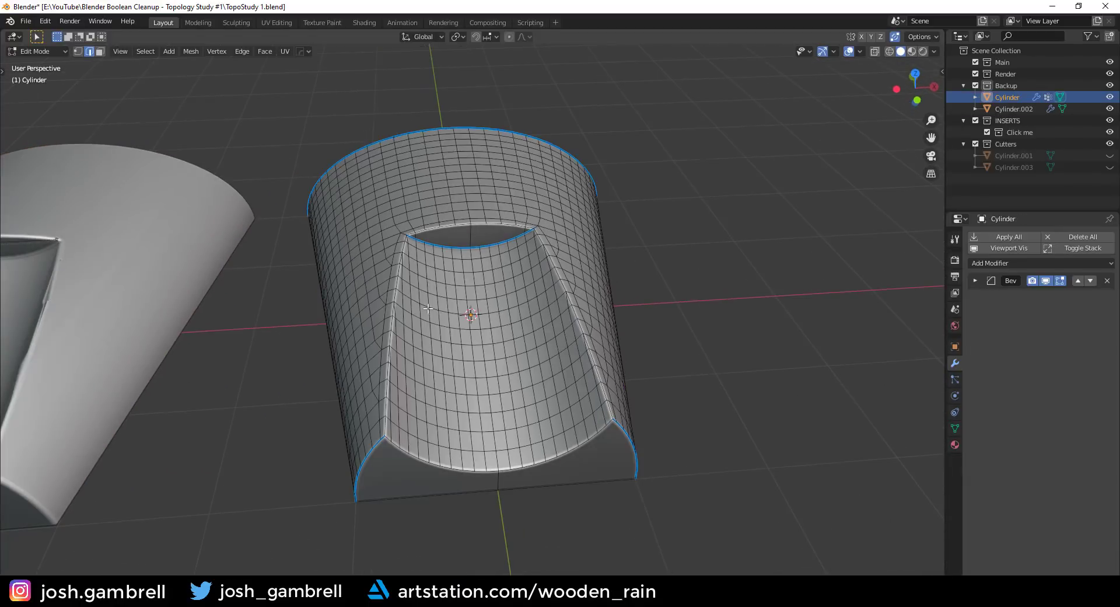
key(Tab)
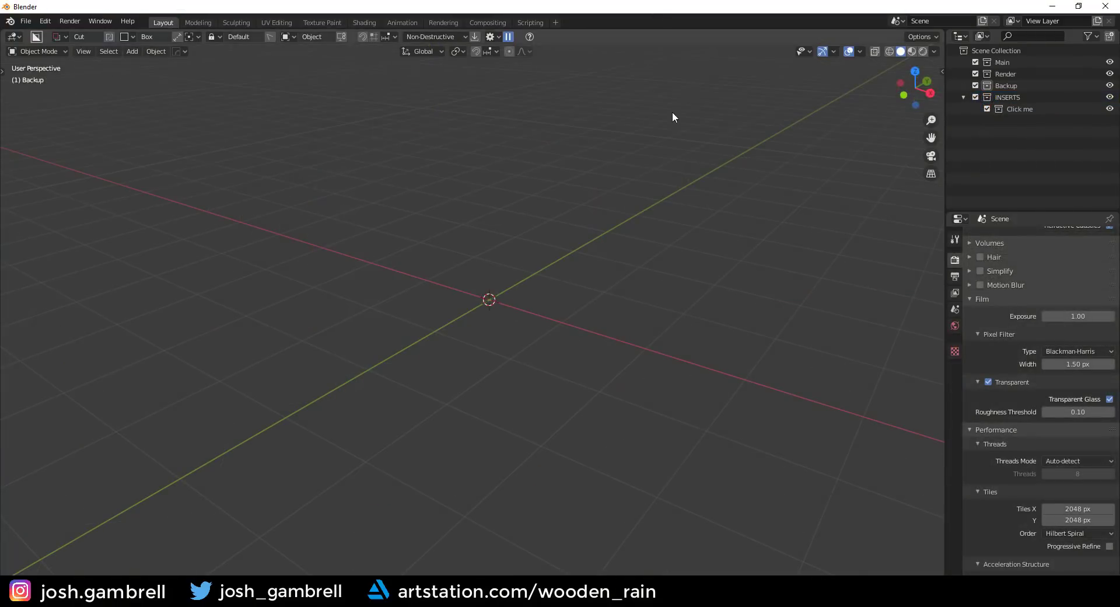
Add a cylinder mesh with 64 vertices, 1 m radius and 2 m depth at the world origin.
key(shift+a)
mouse_move(673, 112)
click(739, 187)
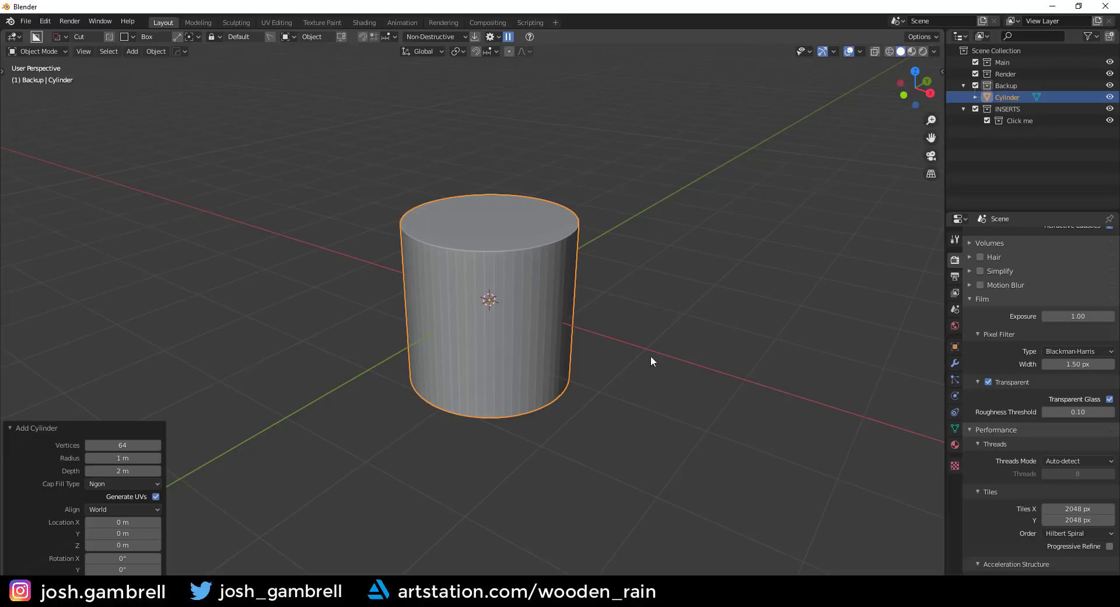
click(641, 272)
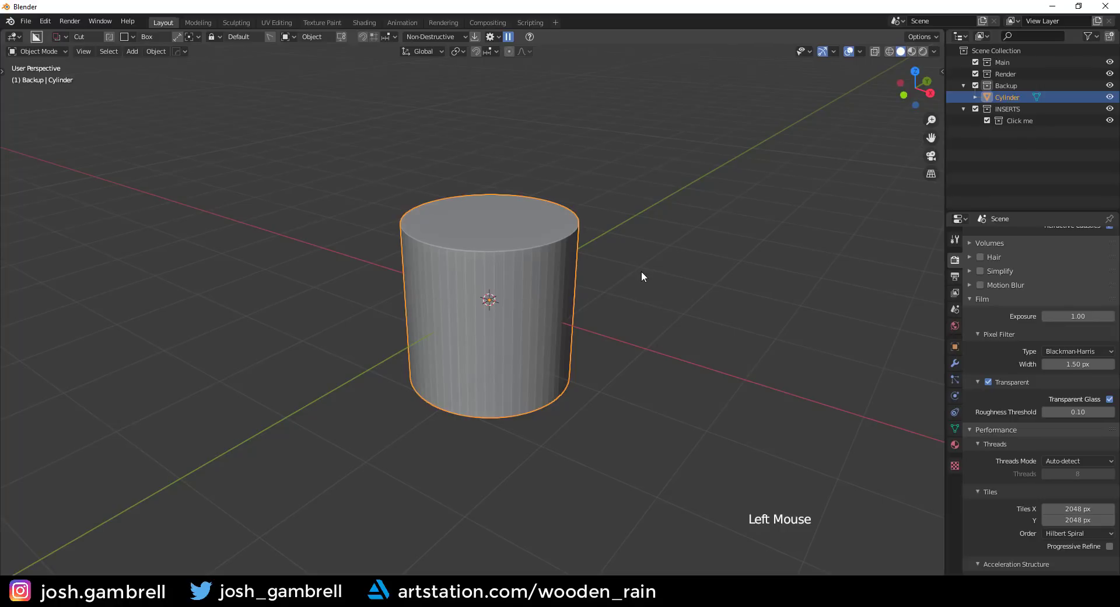
Apply Sharpen to the cylinder with 30° sharpness and 60° auto smooth, and check its Normals settings.
middle_drag(581, 267, 606, 260)
scroll(574, 264, up, 1)
key(q)
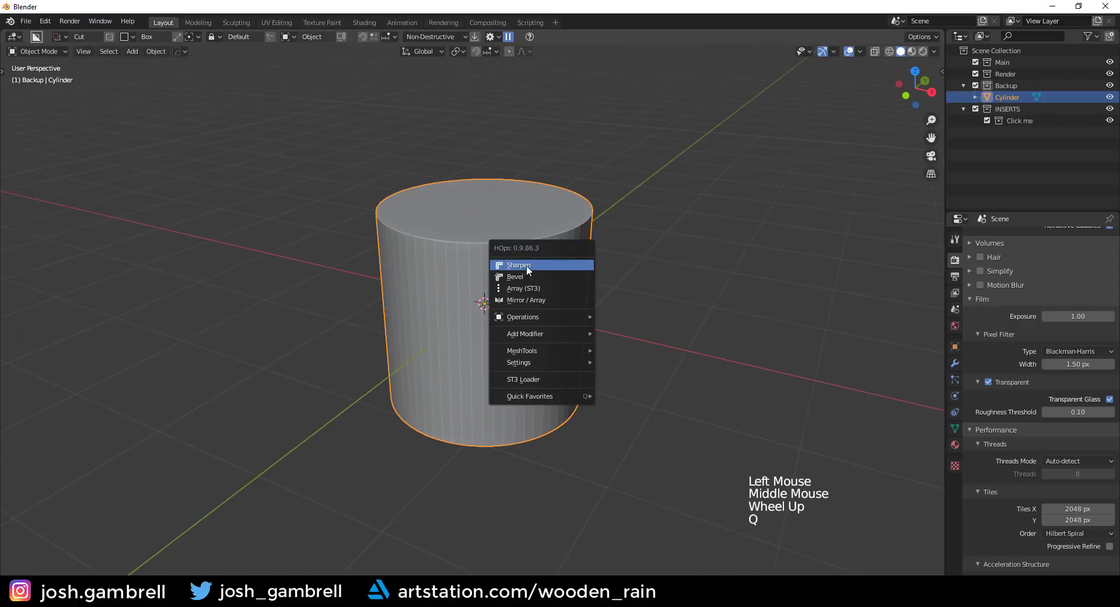
click(530, 265)
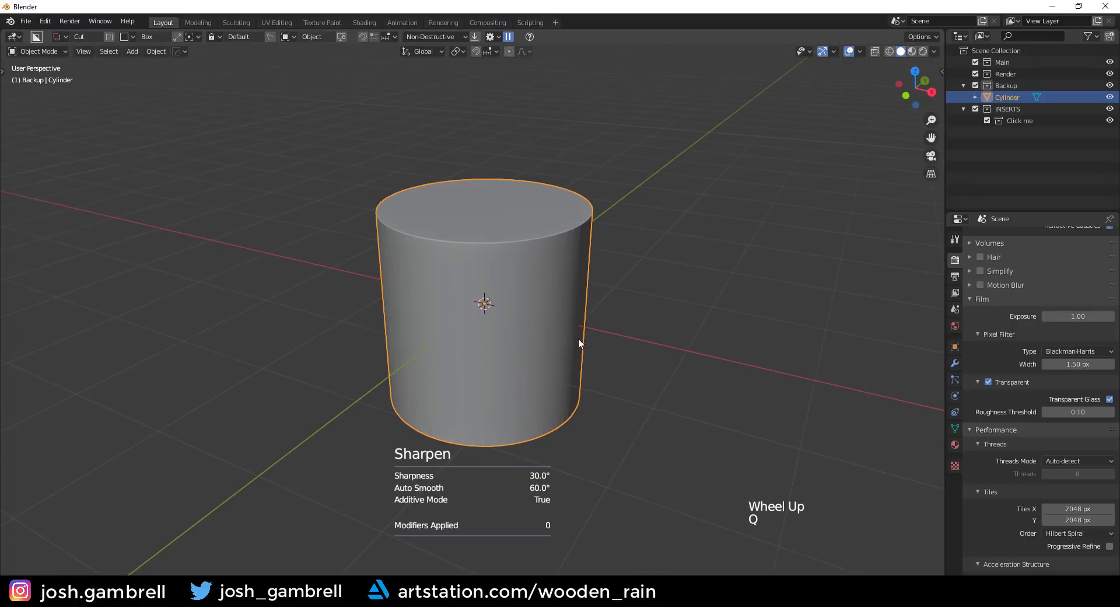
middle_drag(579, 338, 524, 295)
key(Tab)
key(Tab)
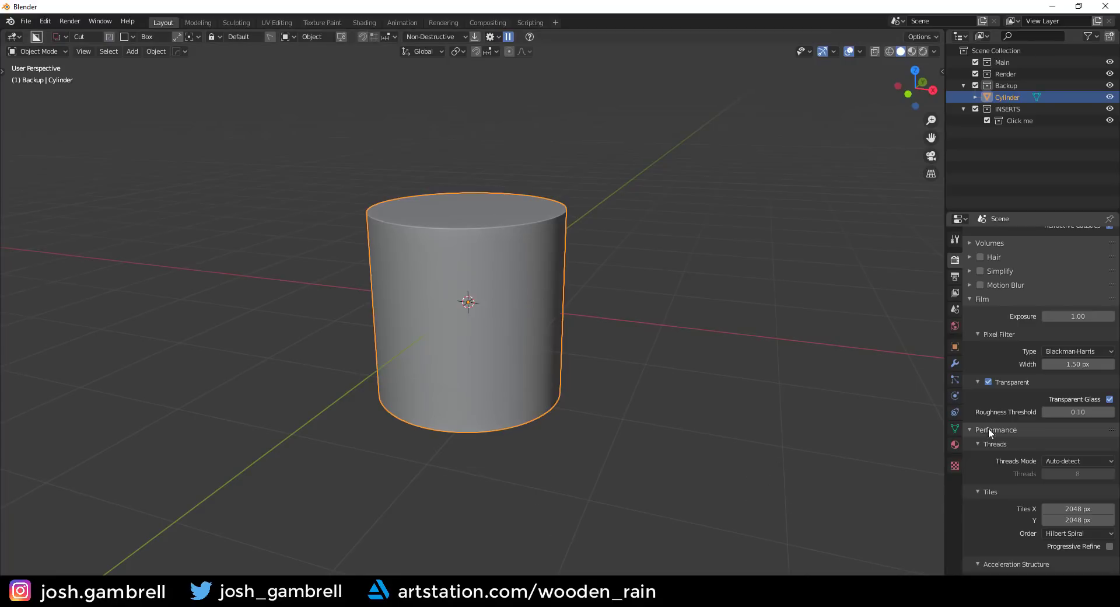
click(955, 427)
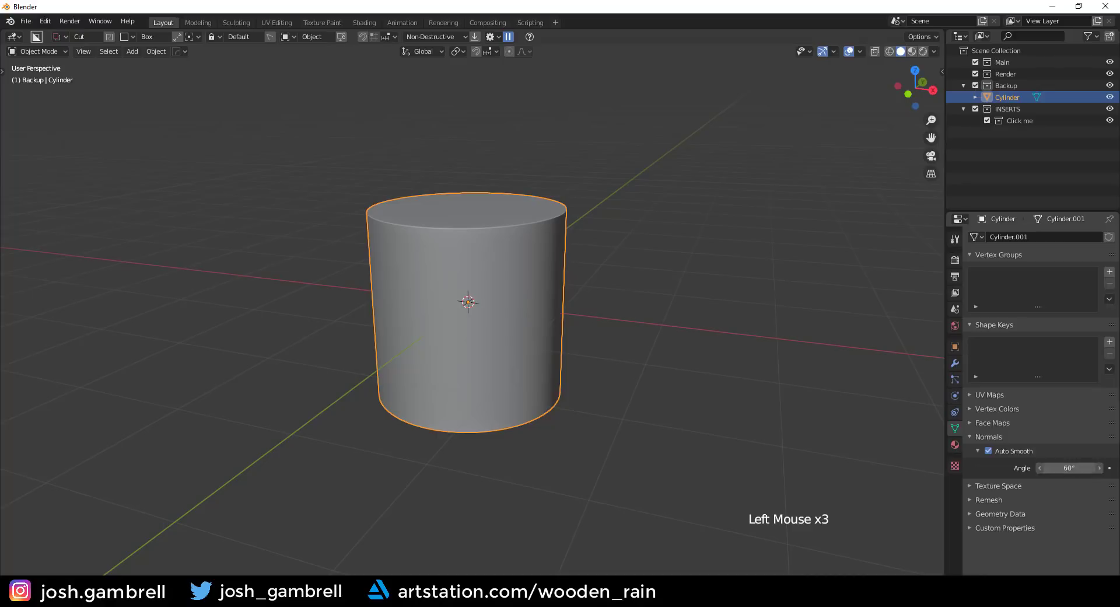
click(974, 437)
Rotate the cylinder 90° about the X axis so that it lies on its side.
middle_drag(371, 205, 389, 256)
middle_drag(572, 248, 584, 246)
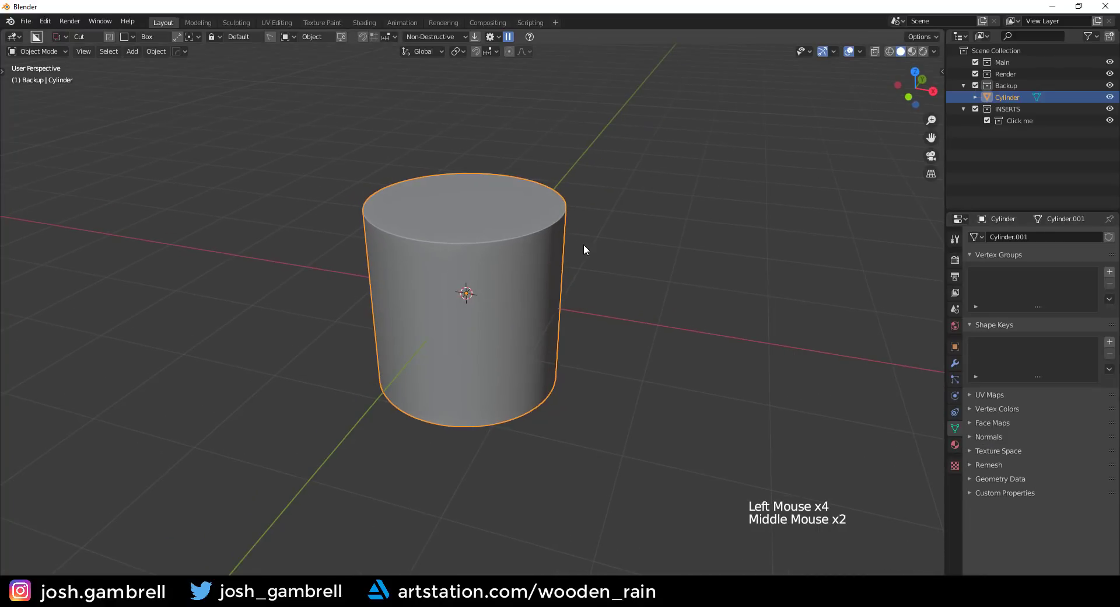
text(rx90)
key(Return)
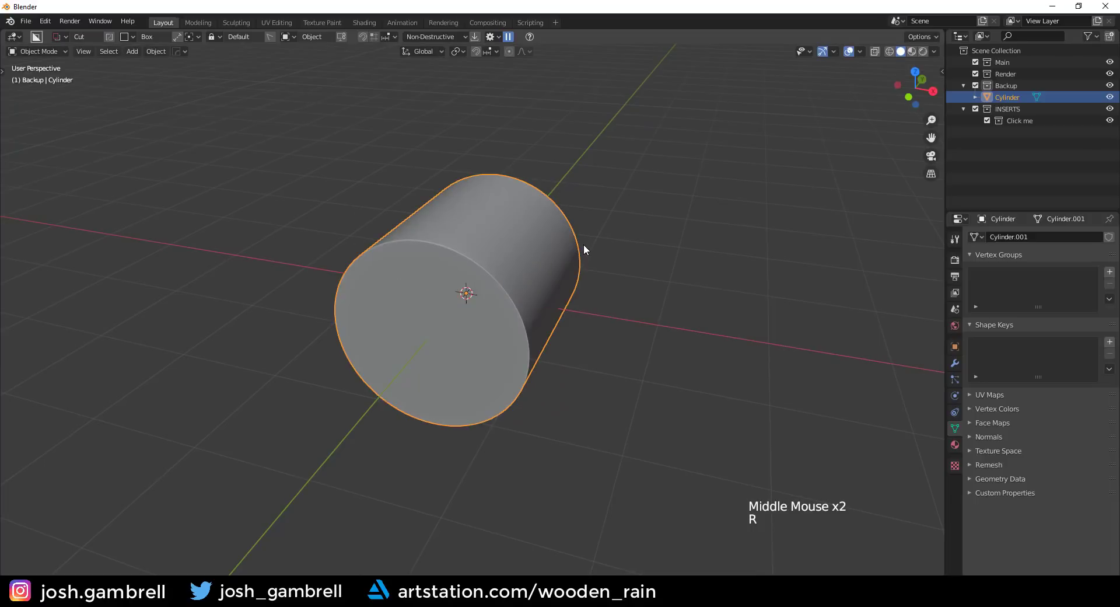
Delete the vertices of the cylinder's lower half in the front view, leaving an open half-cylinder shell.
key(KP_1)
key(Tab)
key(1)
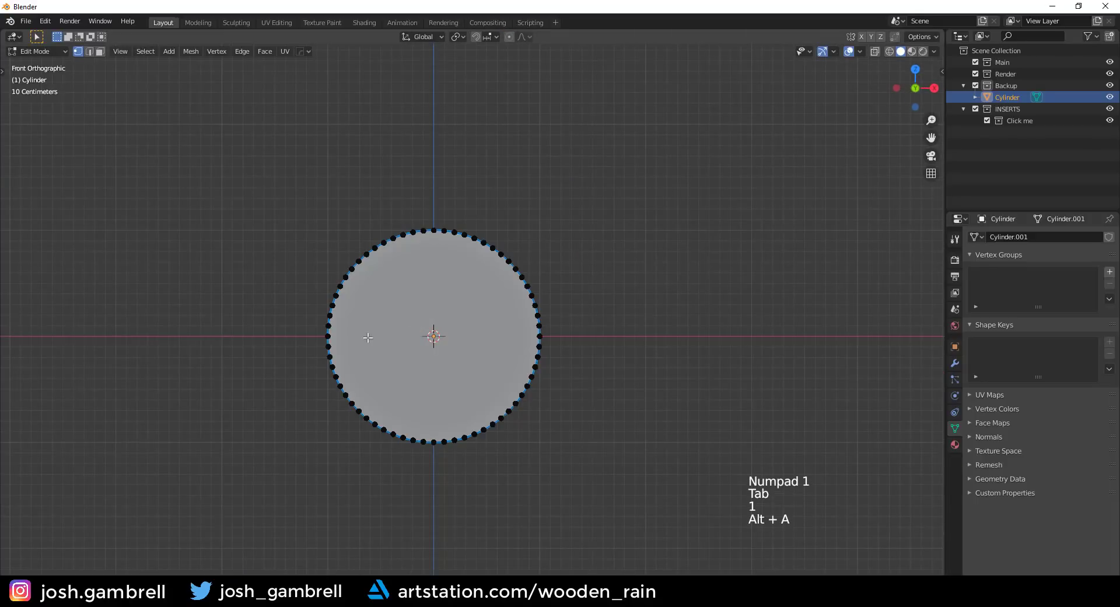
key(z)
key(b)
drag(304, 343, 749, 523)
key(x)
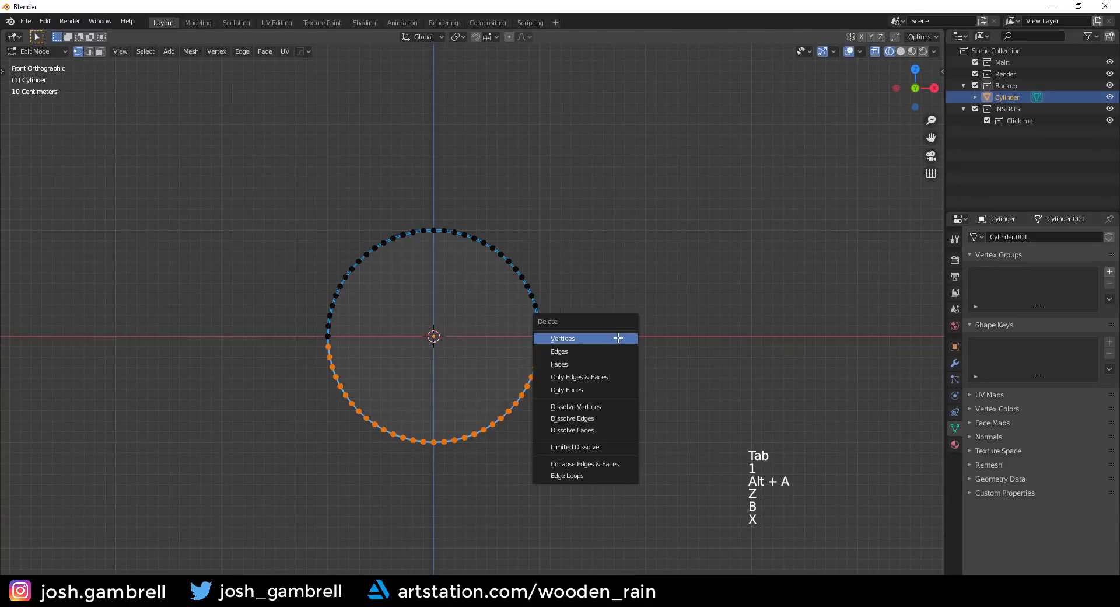
click(614, 336)
key(z)
Scale the whole half-cylinder mesh by 2 along the Y axis to lengthen it.
mouse_move(577, 303)
middle_down()
mouse_move(719, 329)
mouse_move(636, 370)
mouse_move(605, 327)
mouse_move(615, 267)
mouse_move(635, 324)
middle_up()
key(2)
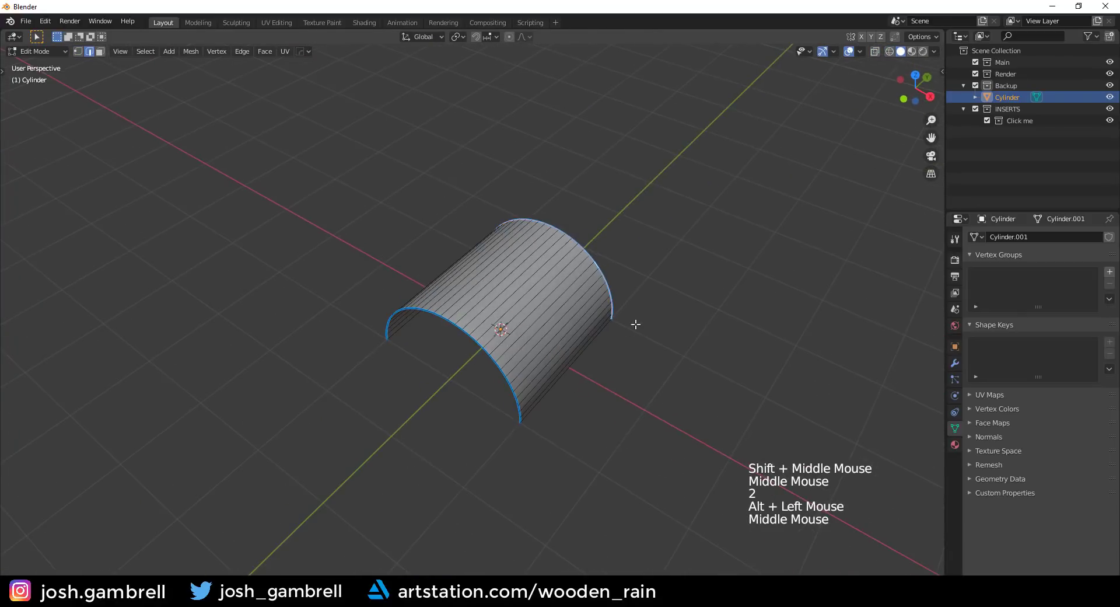
key(g)
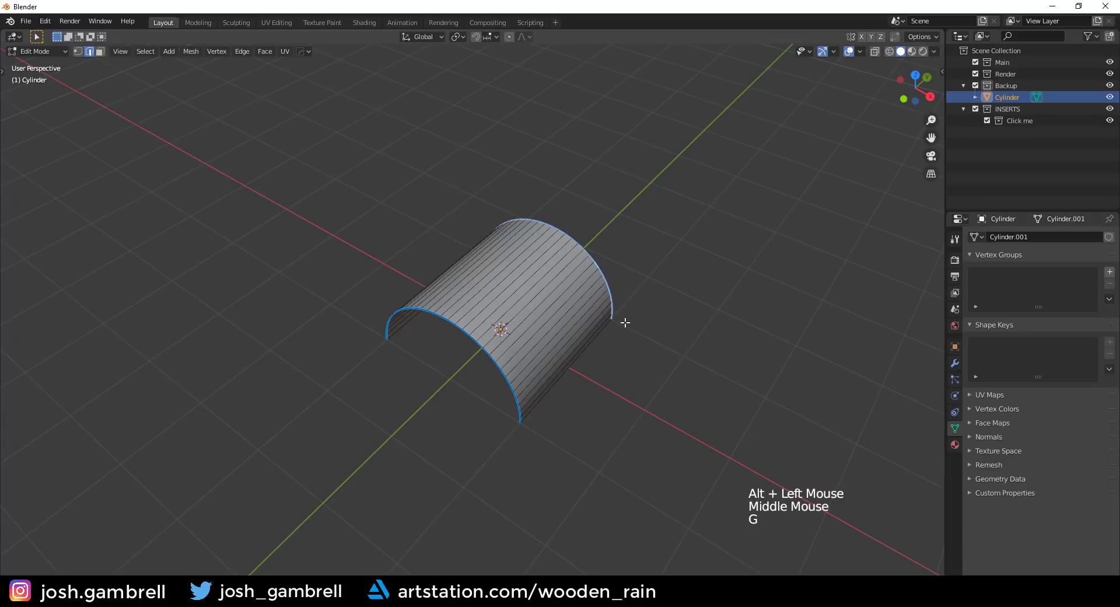
key(a)
key(s)
key(y)
key(ctrl)
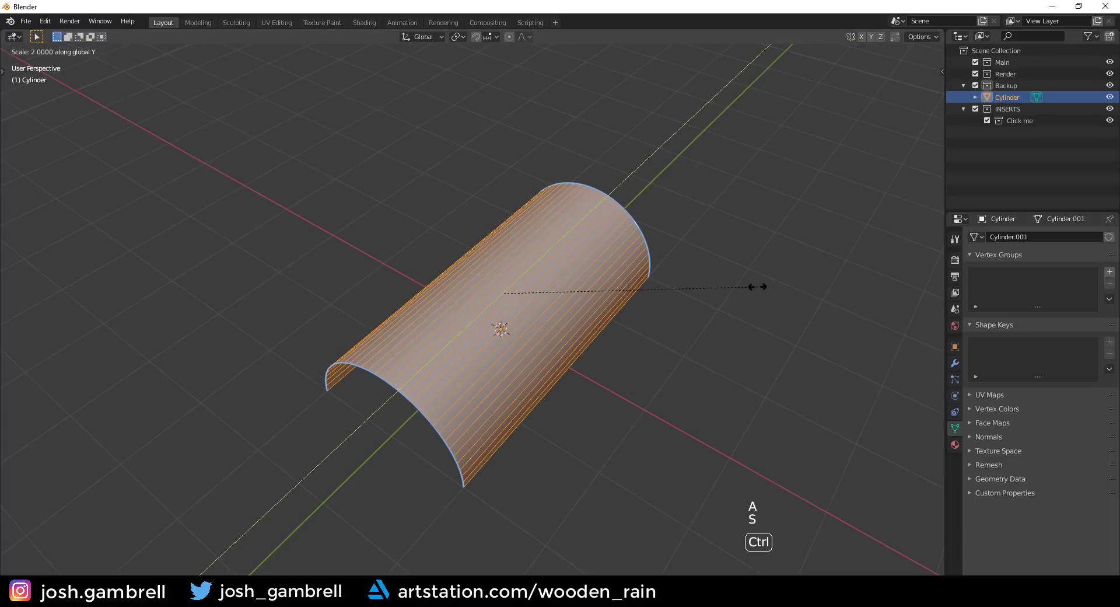
click(759, 287)
Scale the edge loop at the far end by 1.7 along the X axis to flare the half cylinder.
alt+click(631, 214)
key(s)
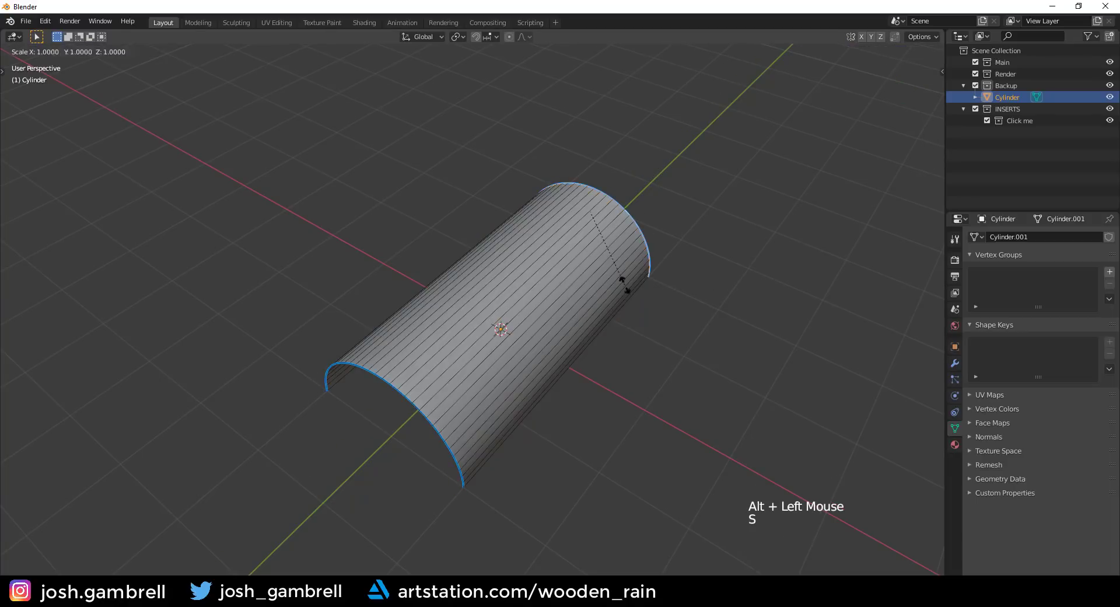
key(x)
key(ctrl)
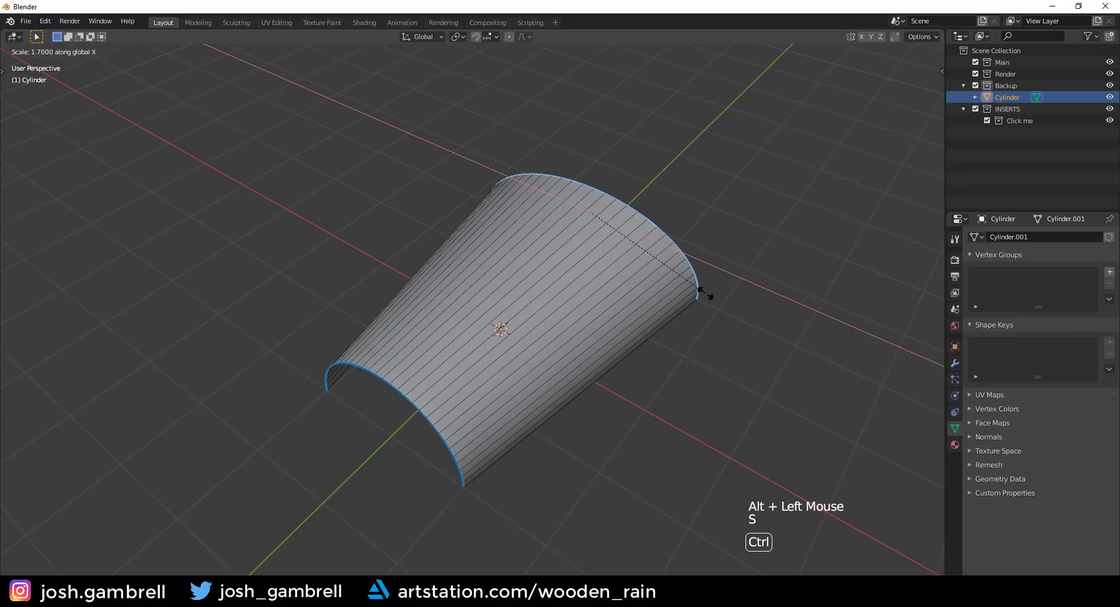
click(705, 293)
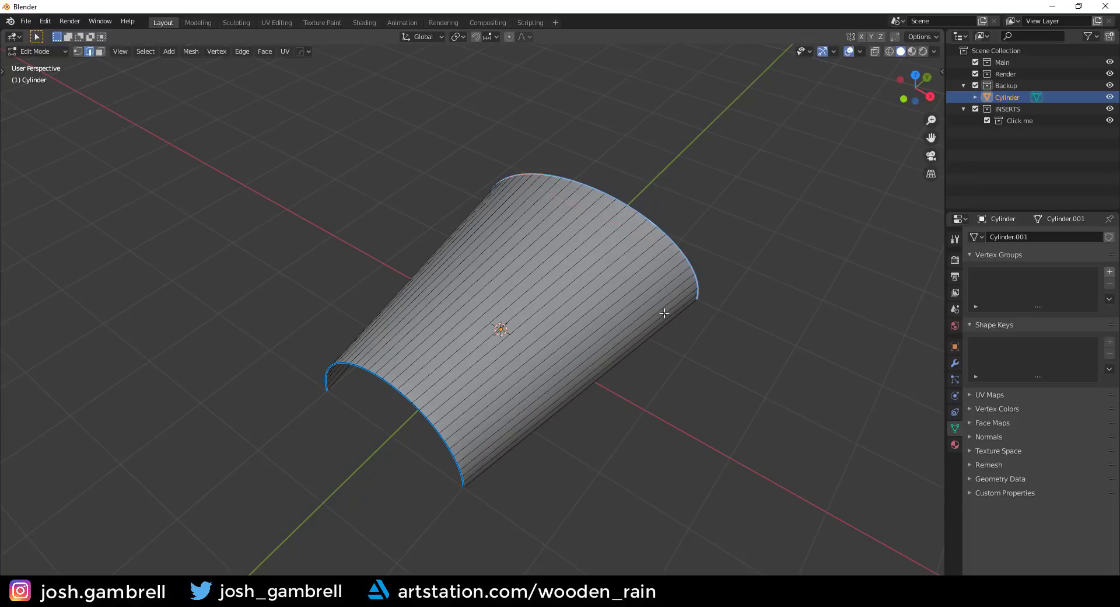
Fill the open boundaries of the flared half cylinder with faces and return to Object Mode.
middle_drag(663, 307, 584, 359)
alt+click(508, 351)
key(f)
shift+middle_drag(583, 359, 531, 370)
key(f)
middle_drag(406, 410, 436, 376)
key(f)
key(alt+a)
scroll(563, 394, down, 4)
scroll(580, 345, up, 3)
middle_drag(579, 344, 584, 367)
key(Tab)
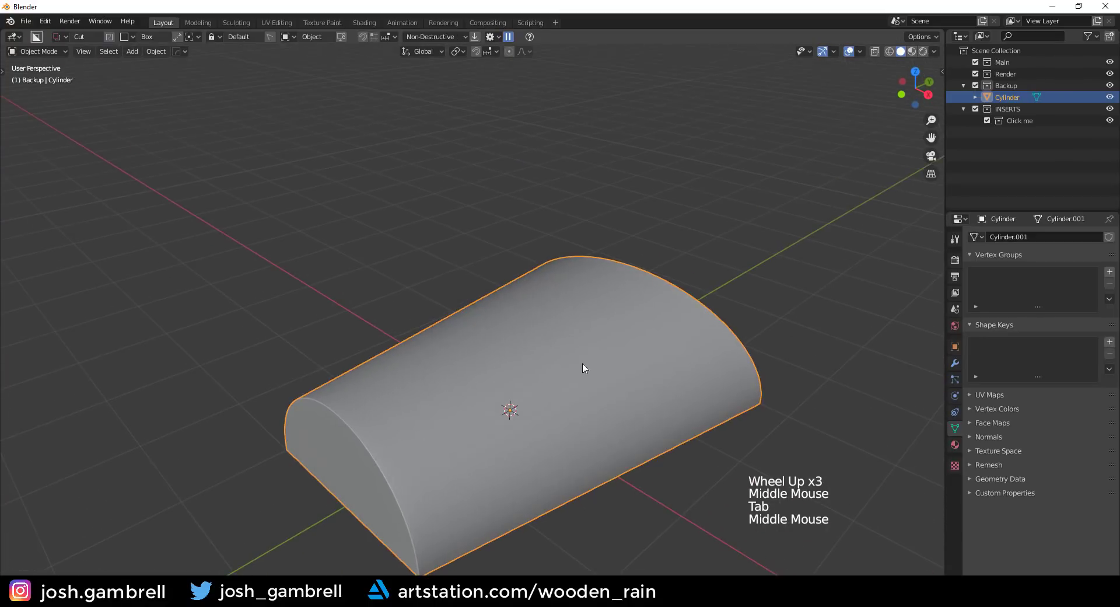
Inspect the curved surface's shading and its long lengthwise faces from several angles.
middle_drag(662, 374, 552, 313)
scroll(568, 403, up, 3)
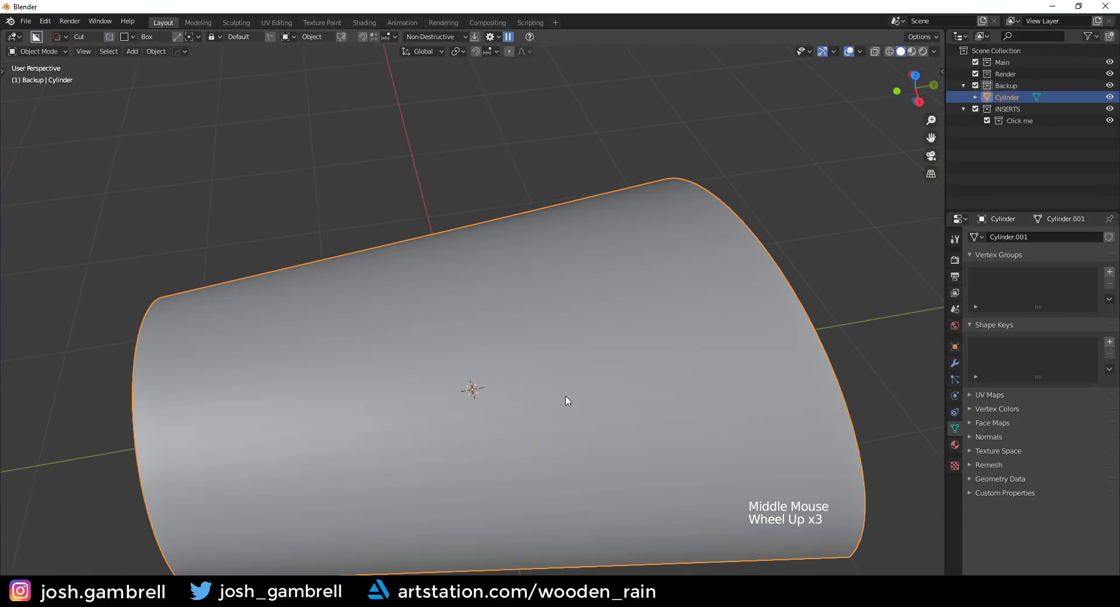
shift+middle_drag(568, 402, 625, 283)
scroll(630, 325, up, 2)
middle_drag(630, 324, 612, 368)
key(Tab)
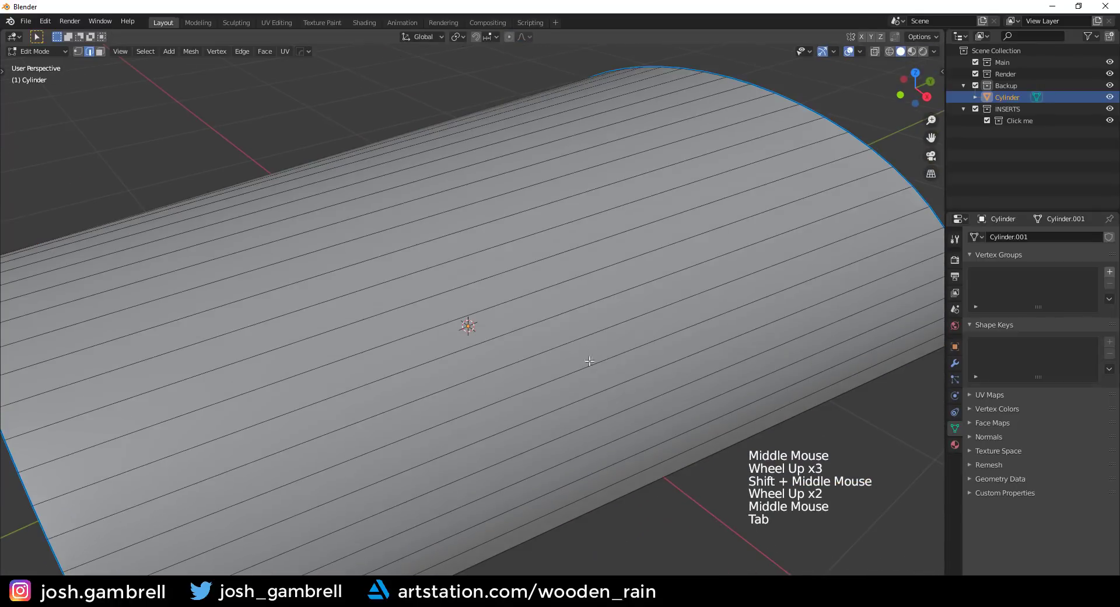
scroll(589, 365, down, 3)
scroll(544, 388, down, 2)
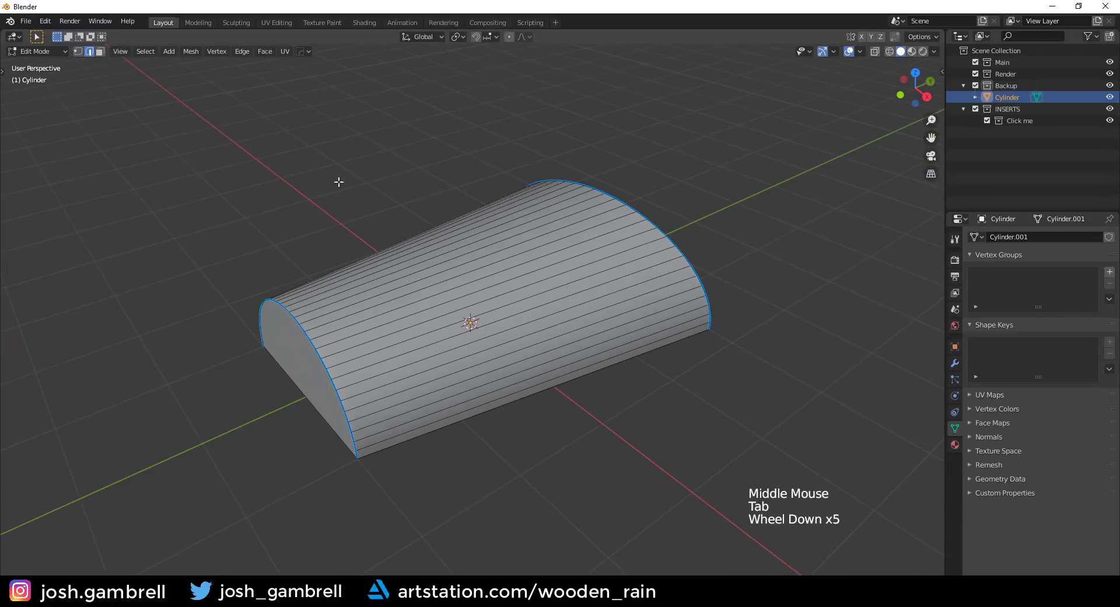
middle_drag(538, 323, 497, 308)
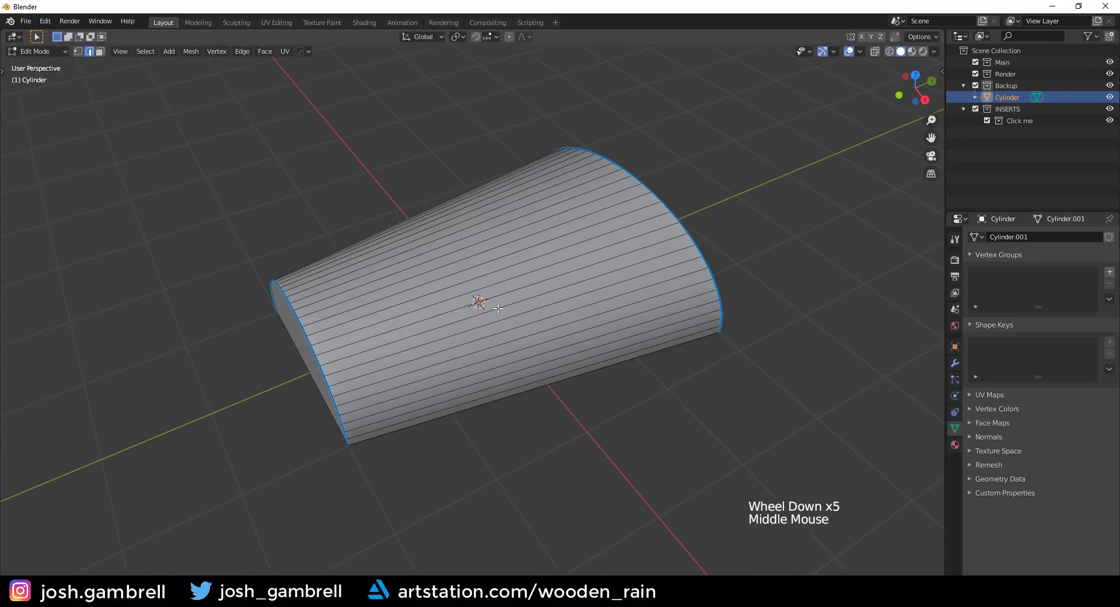
Add a dense set of evenly spaced loop cuts around the half cylinder, without sliding them.
scroll(396, 230, up, 16)
click(389, 228)
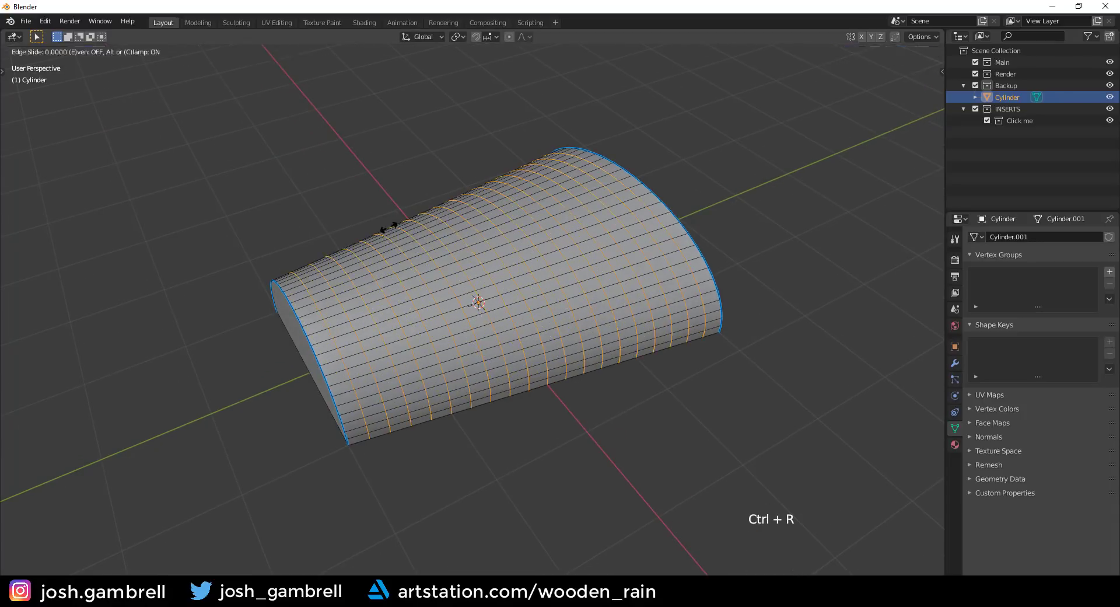
right_click(389, 228)
Inspect the smooth shading and the new grid of loops on the half cylinder.
scroll(534, 266, up, 4)
key(Tab)
middle_drag(533, 266, 665, 315)
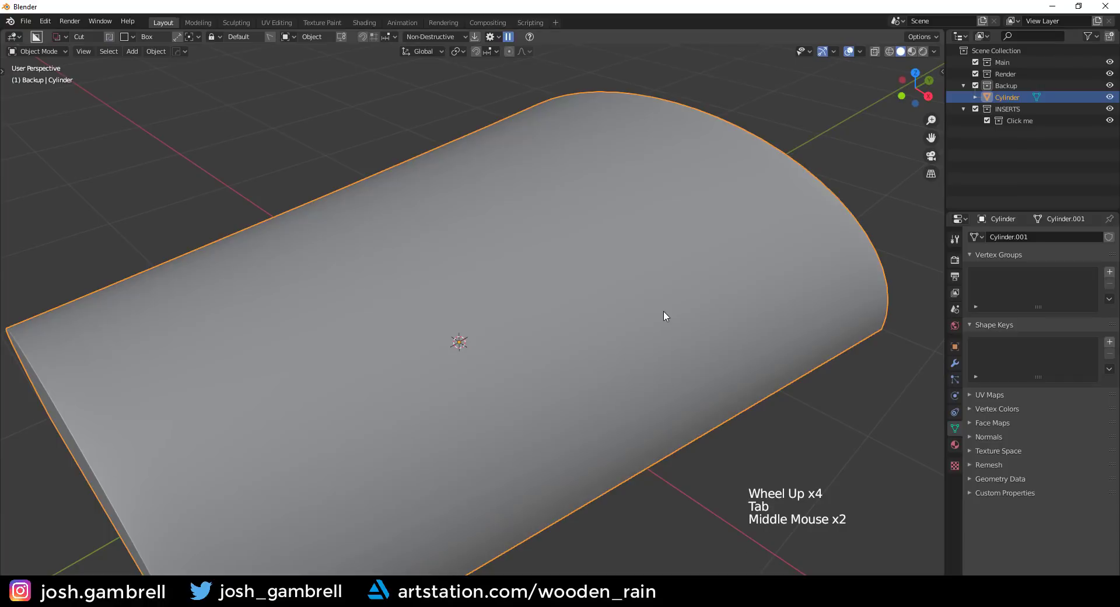
key(ctrl+z)
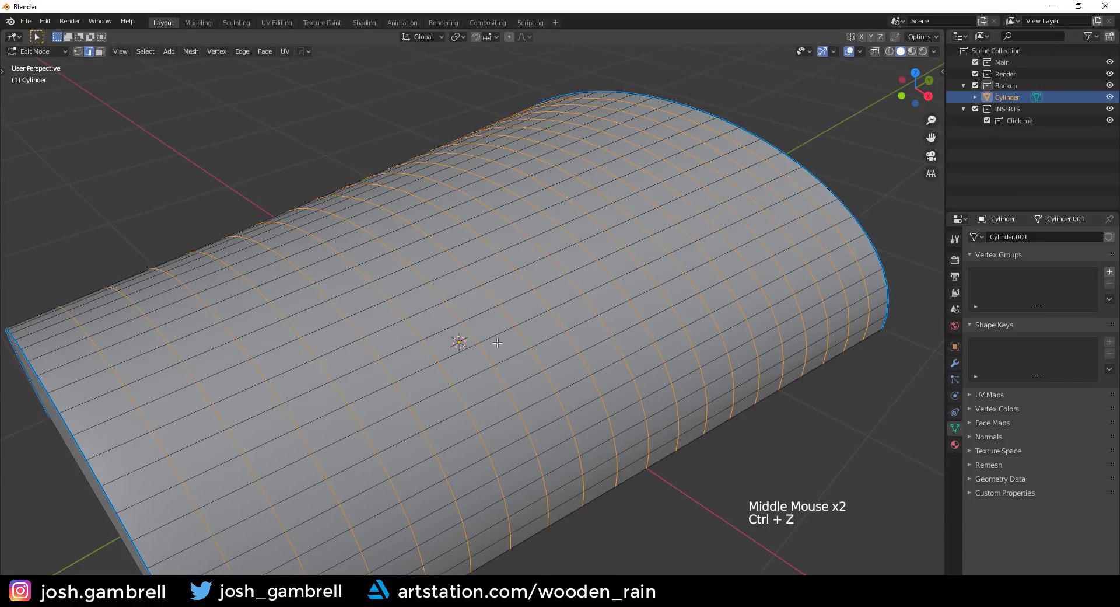
scroll(497, 343, down, 3)
middle_drag(272, 374, 356, 390)
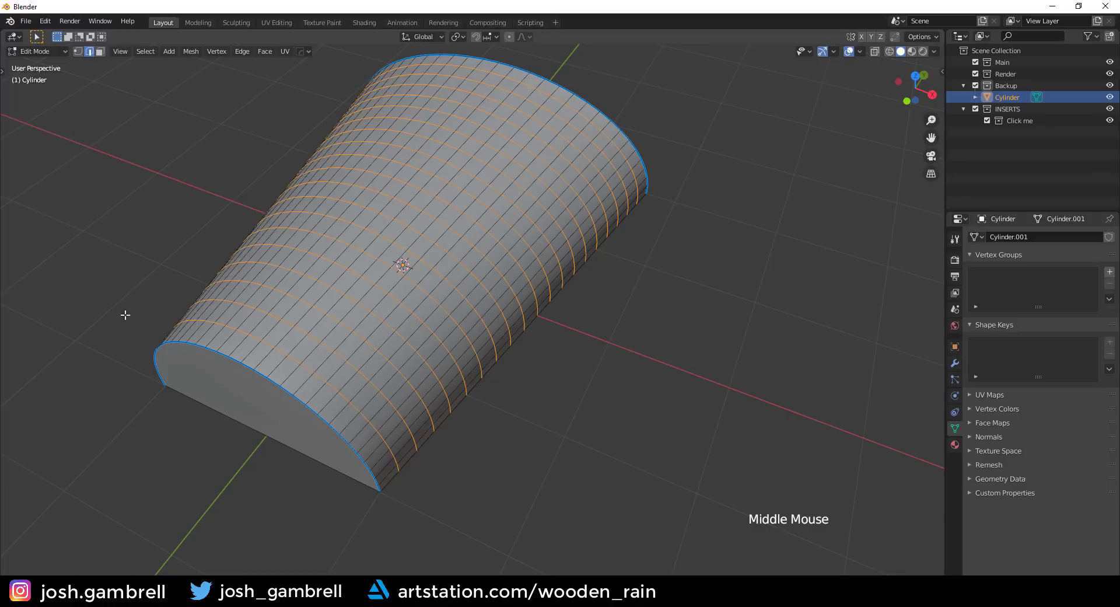
middle_drag(369, 343, 399, 321)
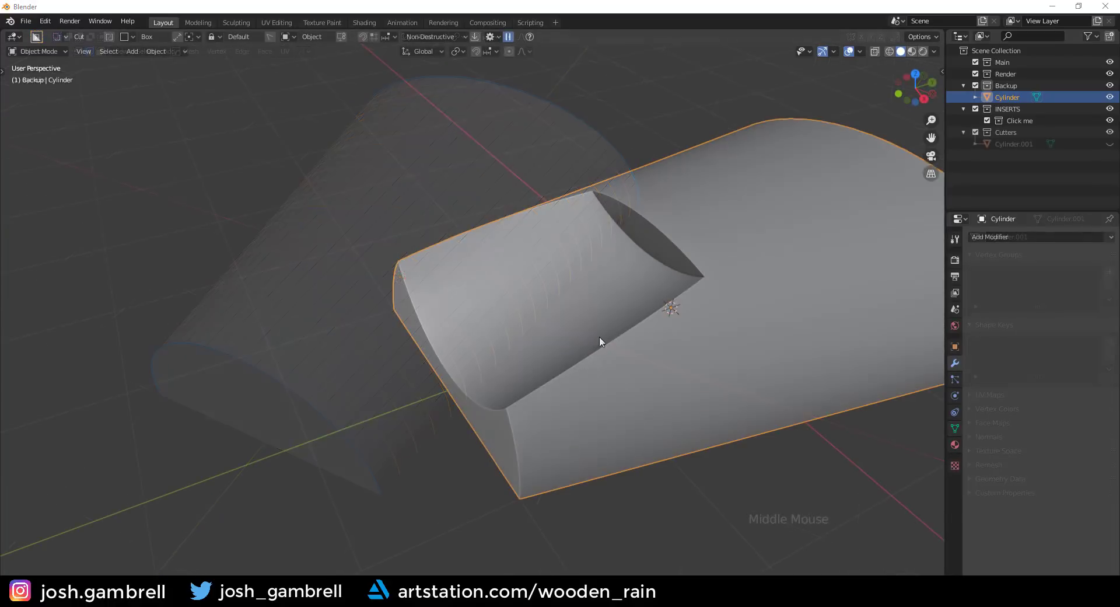
Examine the topology and shading around the curved boolean cut in the half cylinder.
middle_drag(600, 336, 524, 317)
key(Tab)
scroll(670, 334, up, 4)
scroll(332, 320, down, 2)
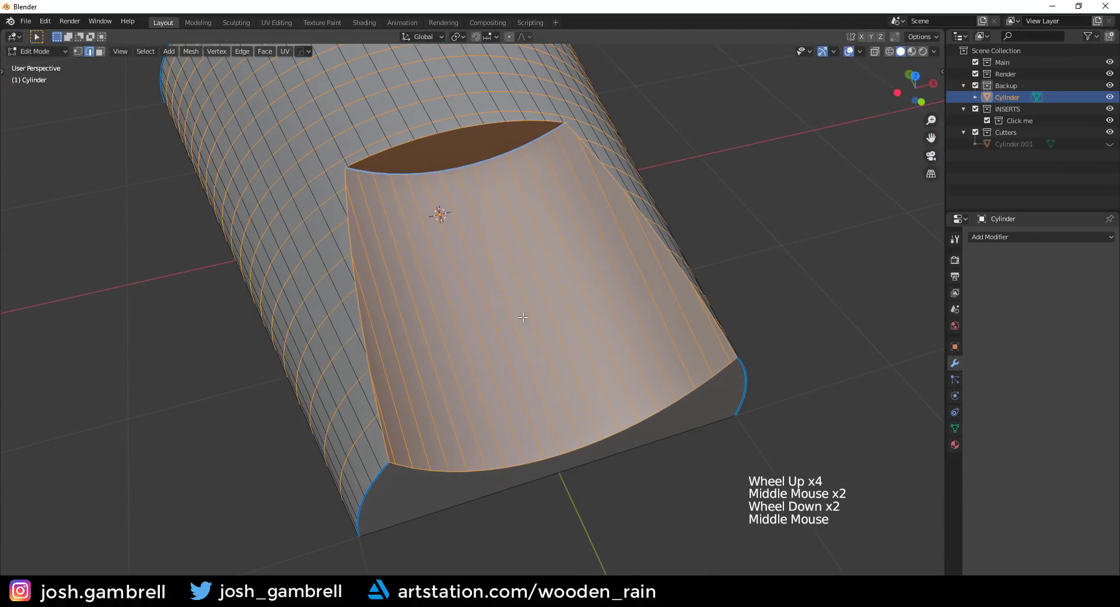
middle_drag(738, 300, 783, 313)
key(Tab)
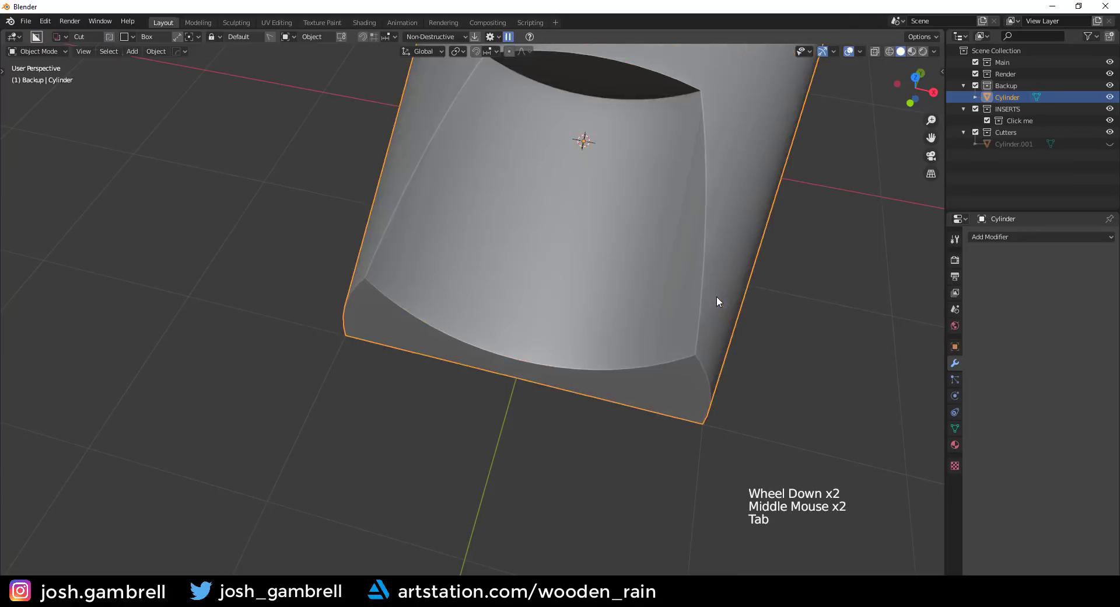
middle_drag(717, 300, 674, 238)
Undo back to the uncut half cylinder, removing the boolean cut and its cutter cylinder.
key(ctrl+z)
key(ctrl+z)
key(ctrl+z)
key(ctrl+z)
key(ctrl+z)
key(ctrl+z)
key(ctrl+z)
key(ctrl+z)
key(ctrl+z)
key(ctrl+z)
key(ctrl+z)
key(ctrl+z)
key(ctrl+z)
key(ctrl+z)
key(ctrl+z)
key(ctrl+z)
key(ctrl+z)
key(ctrl+z)
key(ctrl+z)
key(ctrl+z)
key(ctrl+z)
key(ctrl+z)
key(ctrl+z)
key(ctrl+z)
key(ctrl+z)
key(ctrl+z)
key(ctrl+z)
key(ctrl+z)
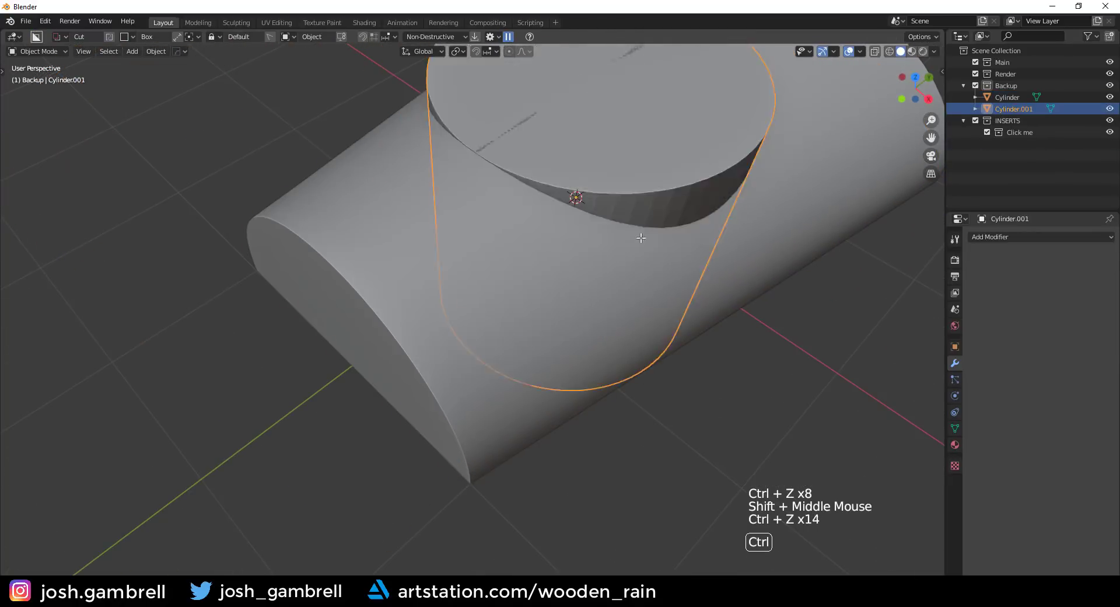
scroll(651, 252, down, 3)
middle_drag(651, 251, 600, 225)
key(Tab)
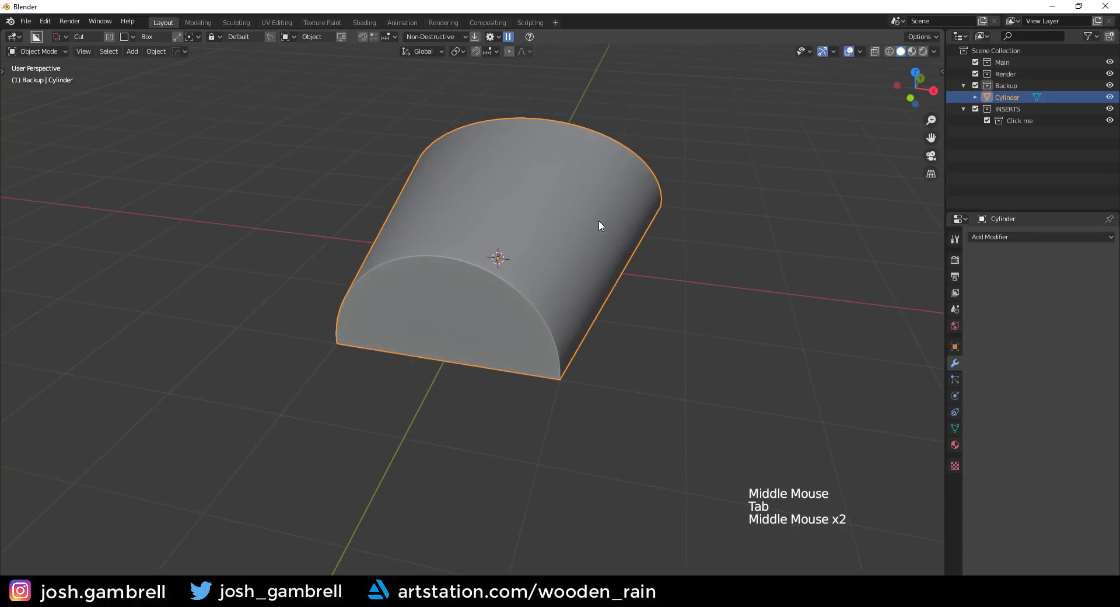
Add a mesh cylinder and rotate it 90° about the X axis to use as a cutter.
key(shift+a)
mouse_move(597, 225)
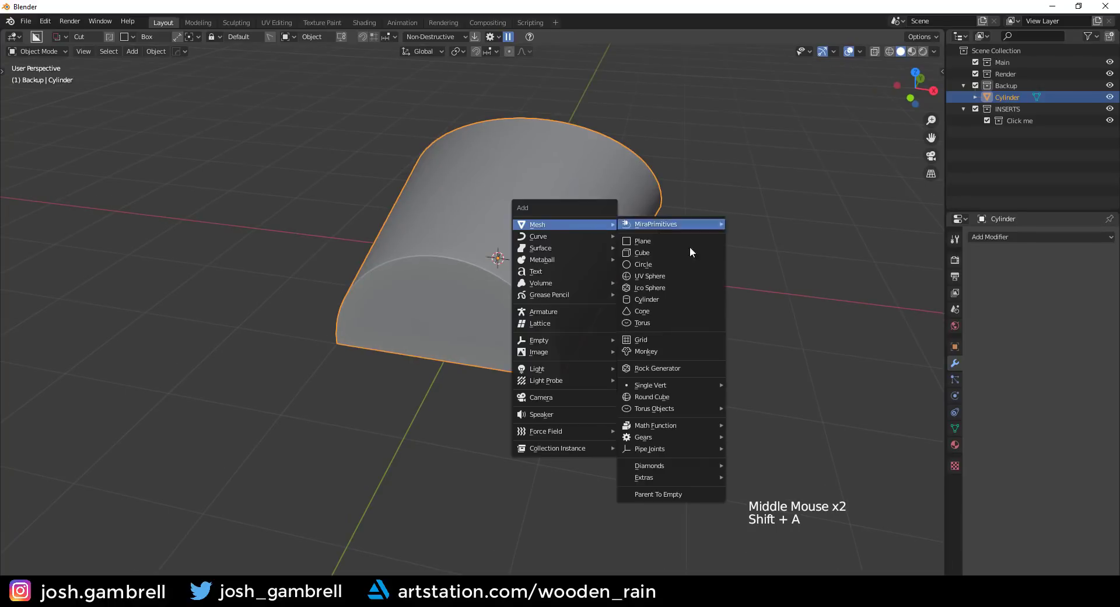
click(667, 299)
middle_drag(668, 298, 636, 299)
text(rx90)
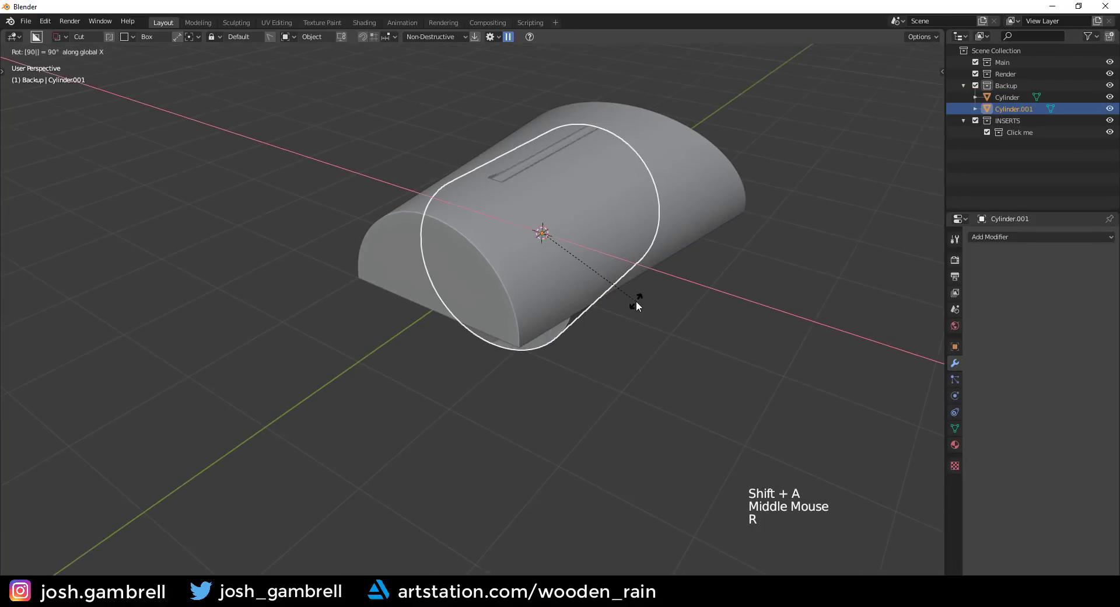
key(Return)
Move the new cylinder above the half cylinder's front end in side view and apply the Sharpen operation to it.
key(KP_3)
key(g)
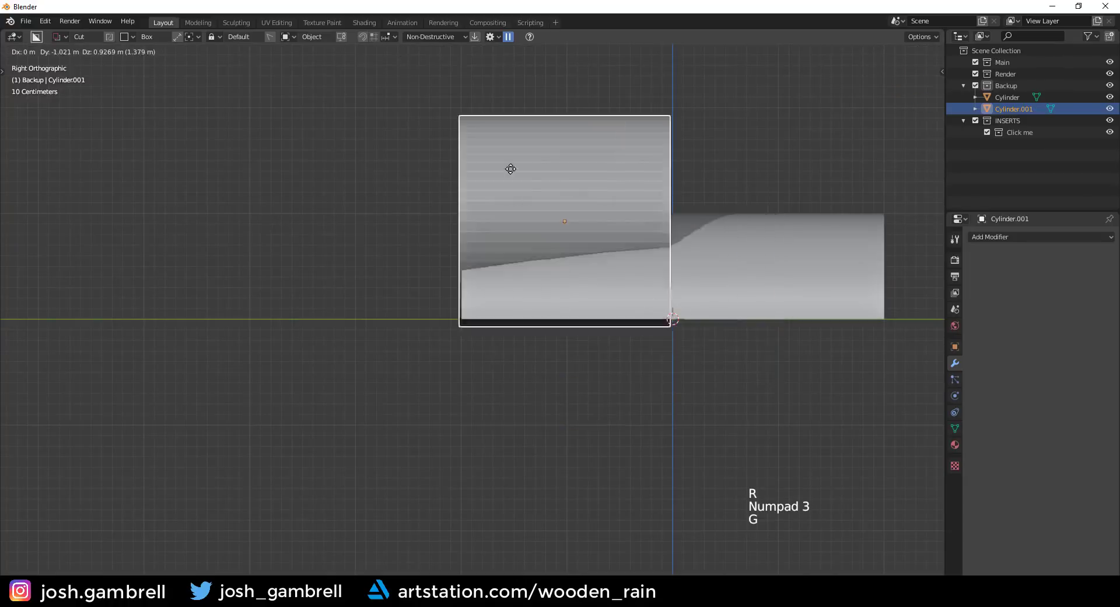
click(582, 248)
key(q)
Shrink the cutter cylinder, stretch it along its length and tilt it to about 109° about X.
key(s)
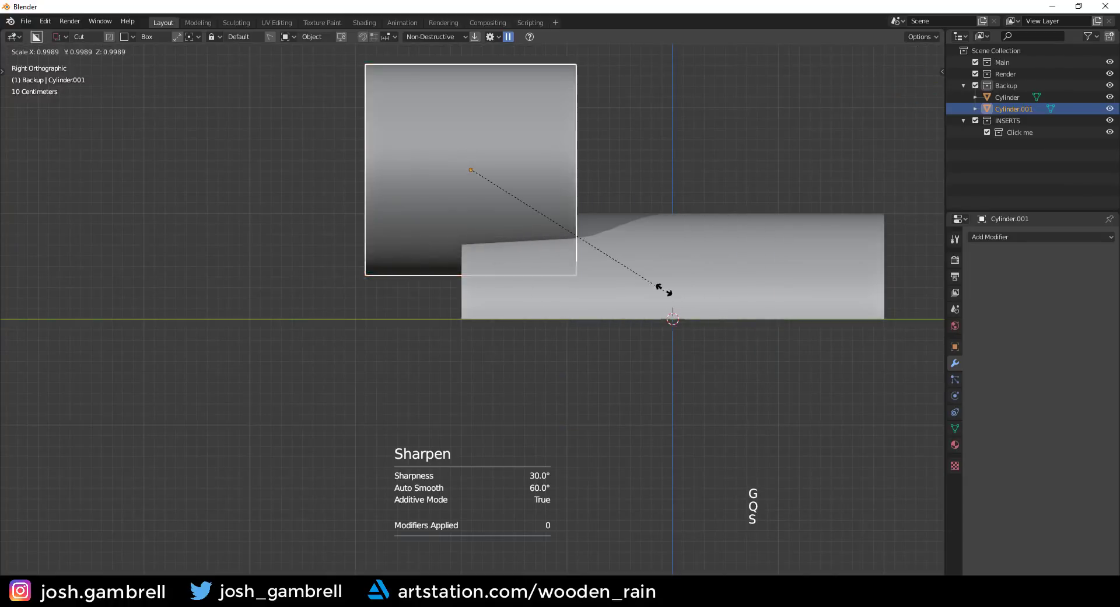
click(613, 236)
key(s)
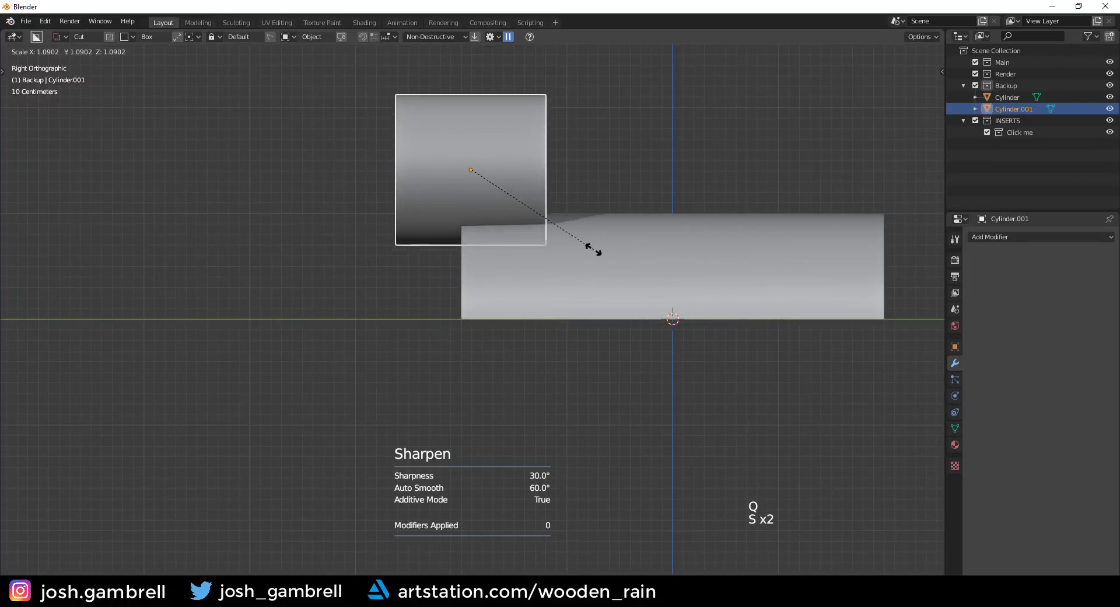
key(r)
click(654, 224)
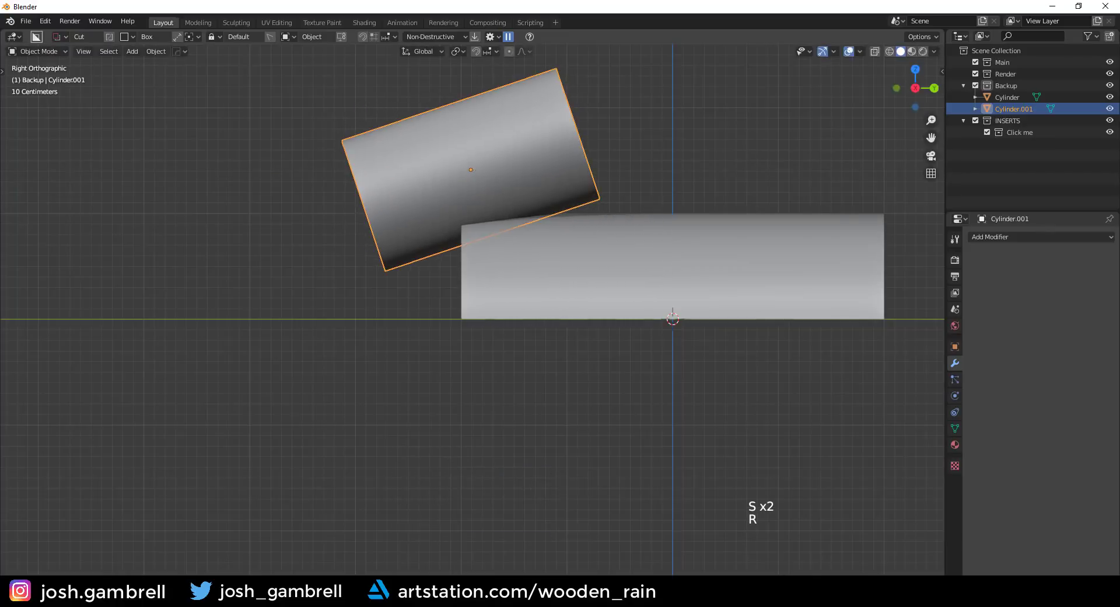
Move the cutter to about Y -1.5 m, Z 1.25 m and scale it to about 0.811 across and 1.334 lengthwise.
key(g)
click(694, 222)
middle_drag(693, 222, 666, 318)
key(s)
click(808, 300)
mouse_move(665, 318)
middle_down()
mouse_move(600, 310)
mouse_move(671, 304)
middle_up()
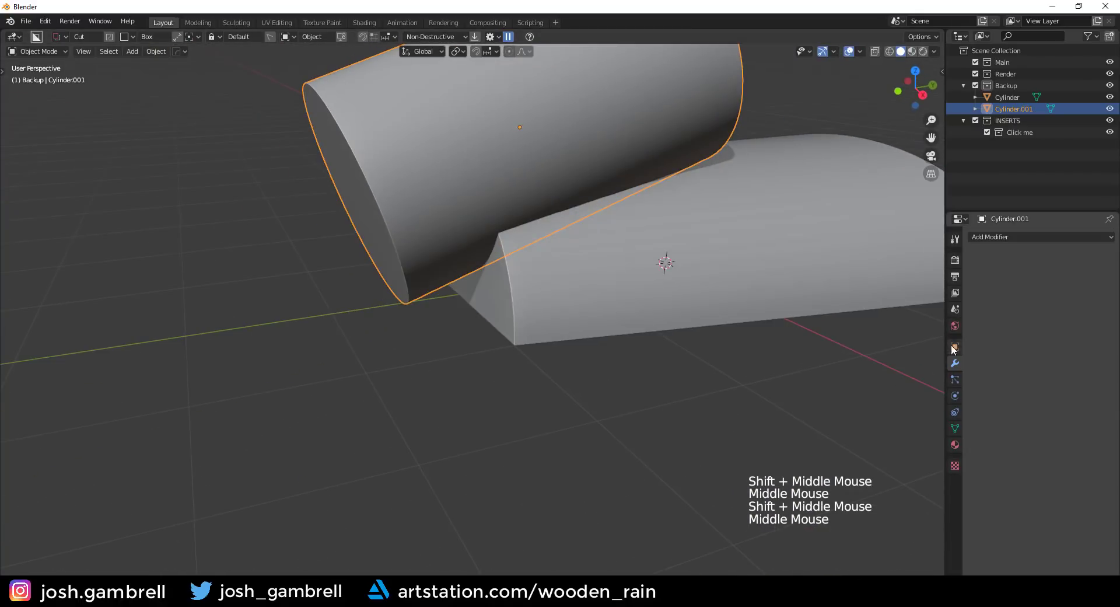
Set the cutter cylinder's viewport display to Wire.
click(955, 347)
click(1004, 502)
click(1067, 571)
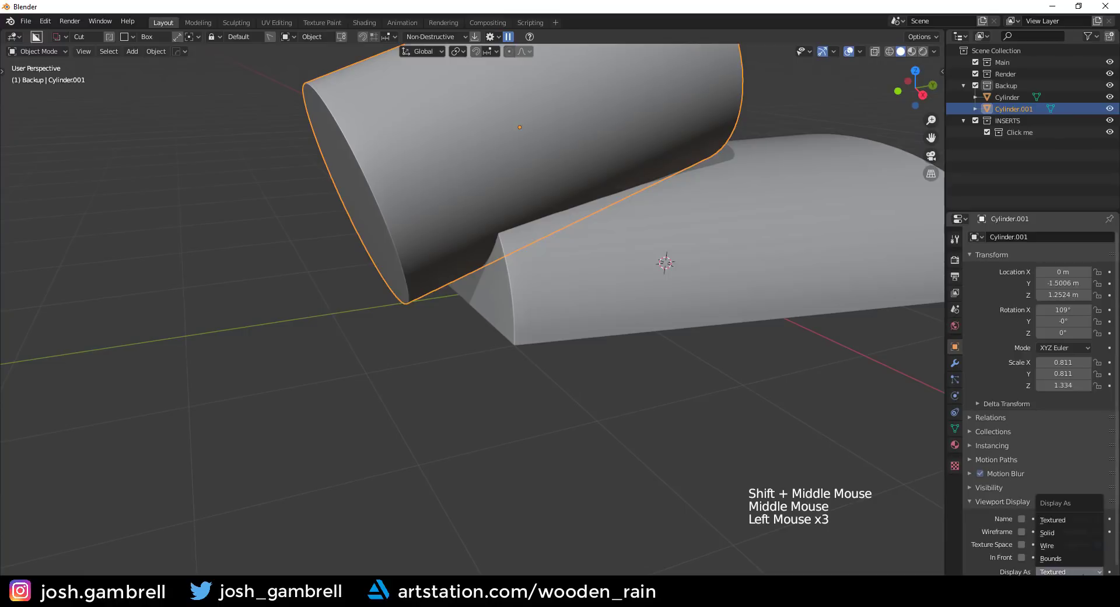
click(1055, 544)
Scale the wireframe cutter up to about 0.850 across and 1.398 along its length.
mouse_move(708, 317)
middle_down()
mouse_move(772, 342)
mouse_move(812, 304)
mouse_move(828, 310)
mouse_move(755, 320)
mouse_move(687, 246)
mouse_move(698, 274)
middle_up()
middle_drag(697, 274, 737, 283)
key(s)
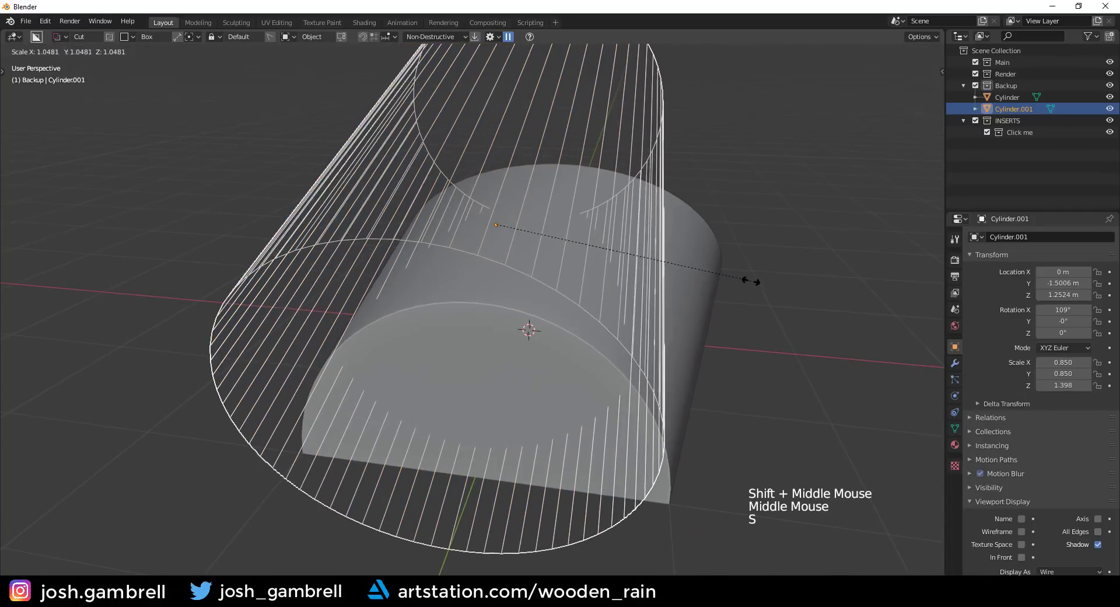
click(753, 281)
middle_drag(563, 288, 415, 299)
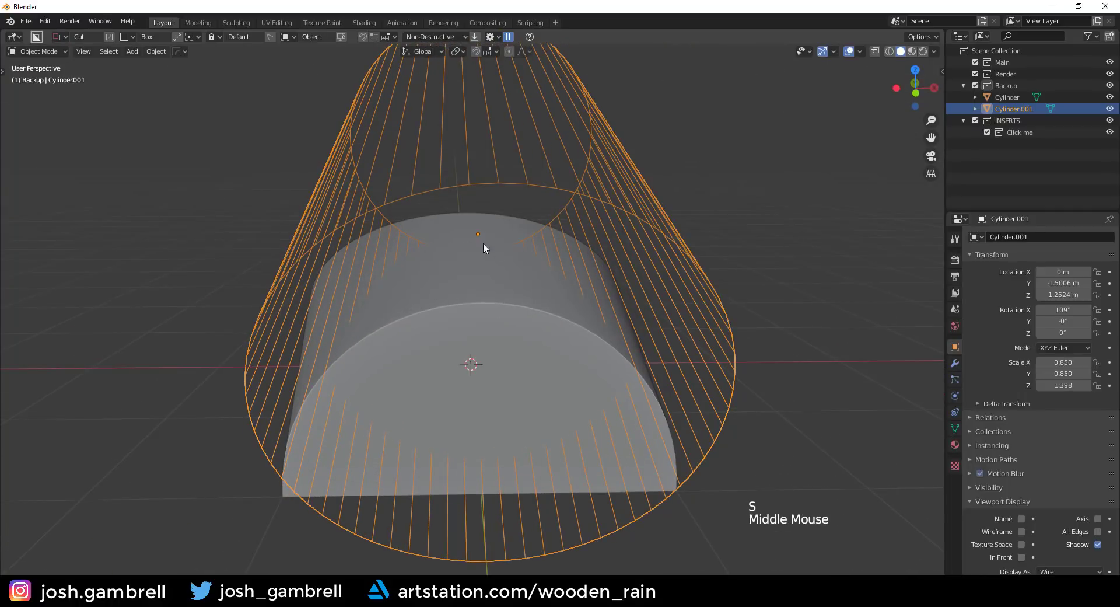
middle_drag(547, 379, 595, 290)
scroll(467, 381, down, 3)
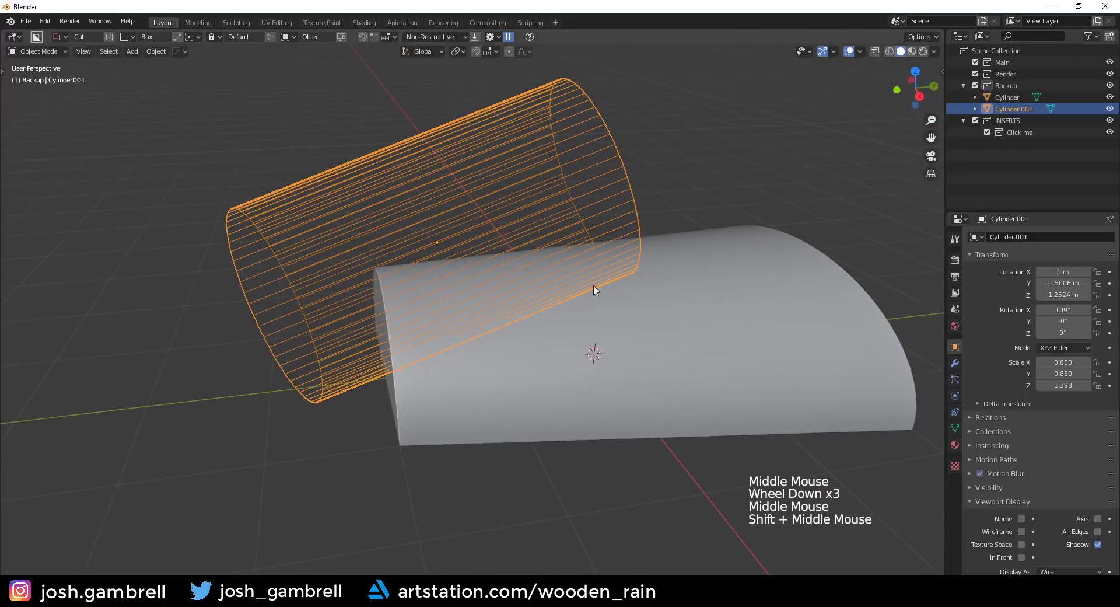
Subtract the wireframe cylinder from the half cylinder with a Boolean Difference.
shift+click(717, 309)
middle_drag(674, 315, 619, 274)
key(ctrl+KP_Subtract)
Rotate the cutter to about 103° about X and lower it to about Z 1.21 m.
click(641, 224)
key(r)
key(x)
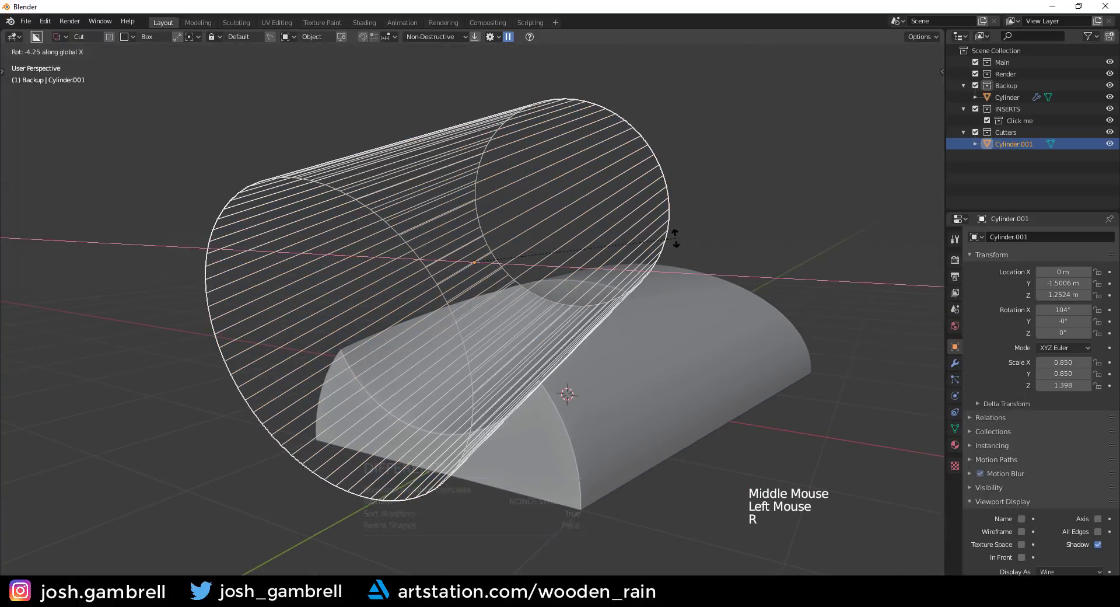
click(675, 241)
key(g)
key(z)
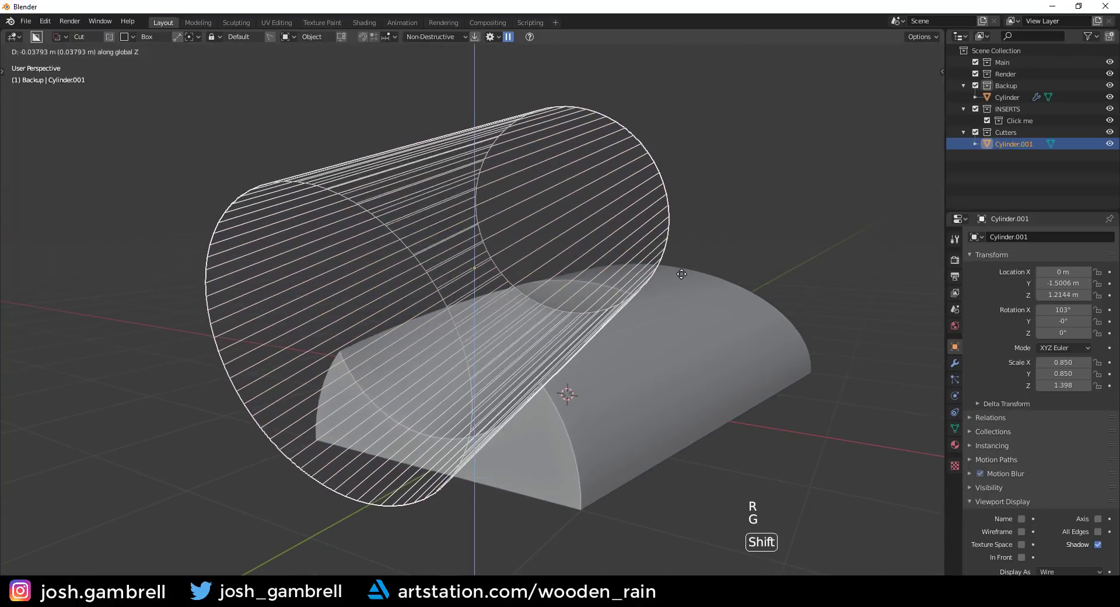
click(682, 275)
Hide the cutter cylinder and apply the Boolean modifier on the half cylinder.
middle_drag(718, 283, 648, 351)
key(h)
click(636, 326)
click(955, 363)
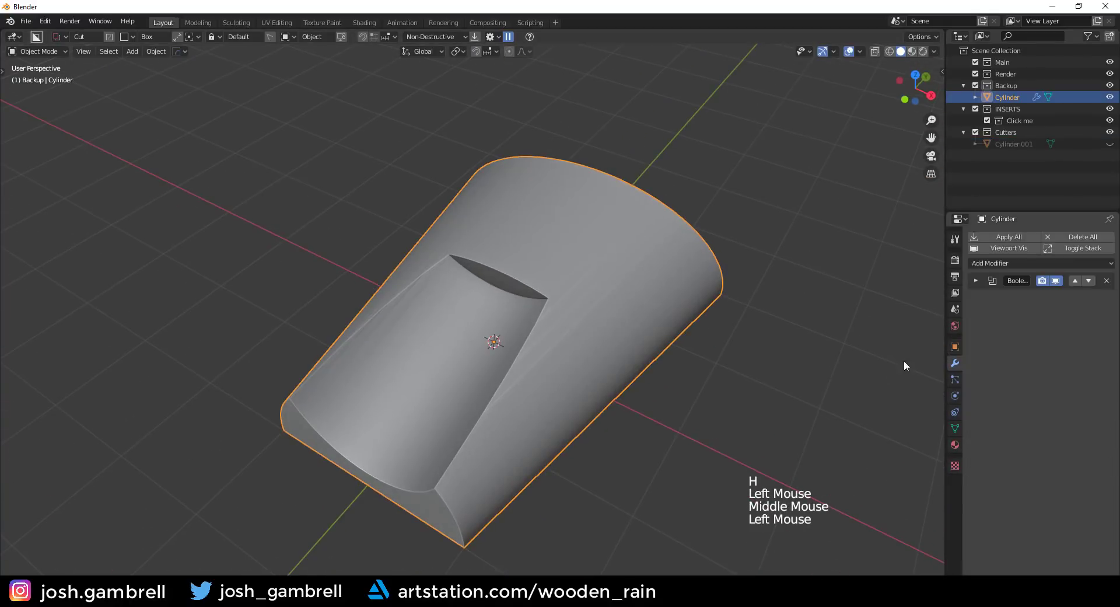
click(974, 280)
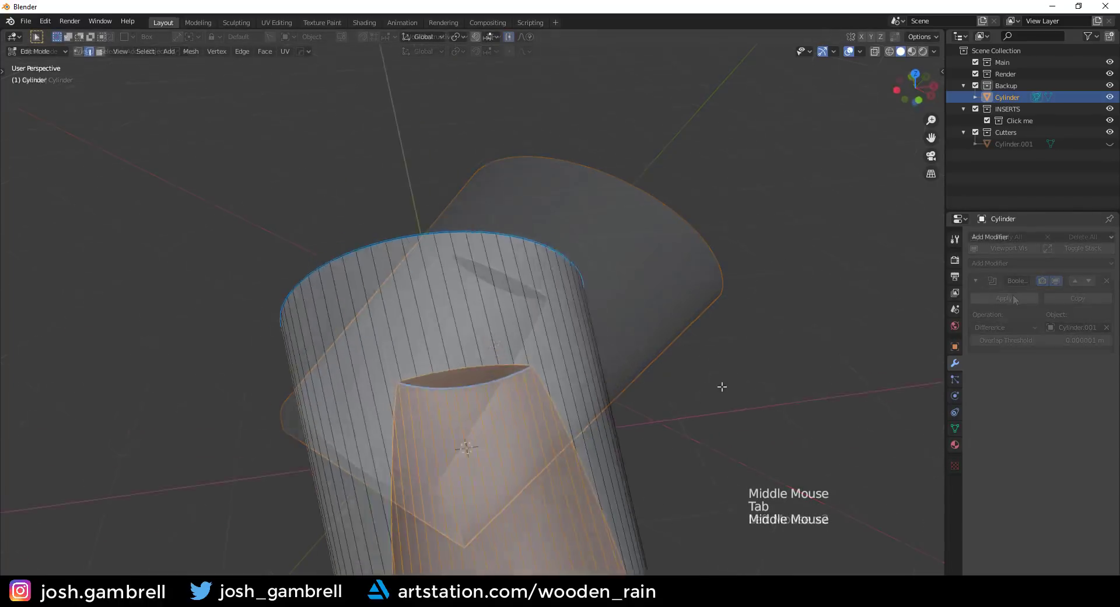
middle_drag(722, 385, 665, 350)
scroll(665, 350, up, 2)
key(Tab)
shift+middle_drag(729, 318, 406, 311)
Dice the half cylinder along Z only, with a count of 23 and the Knife Project method.
key(q)
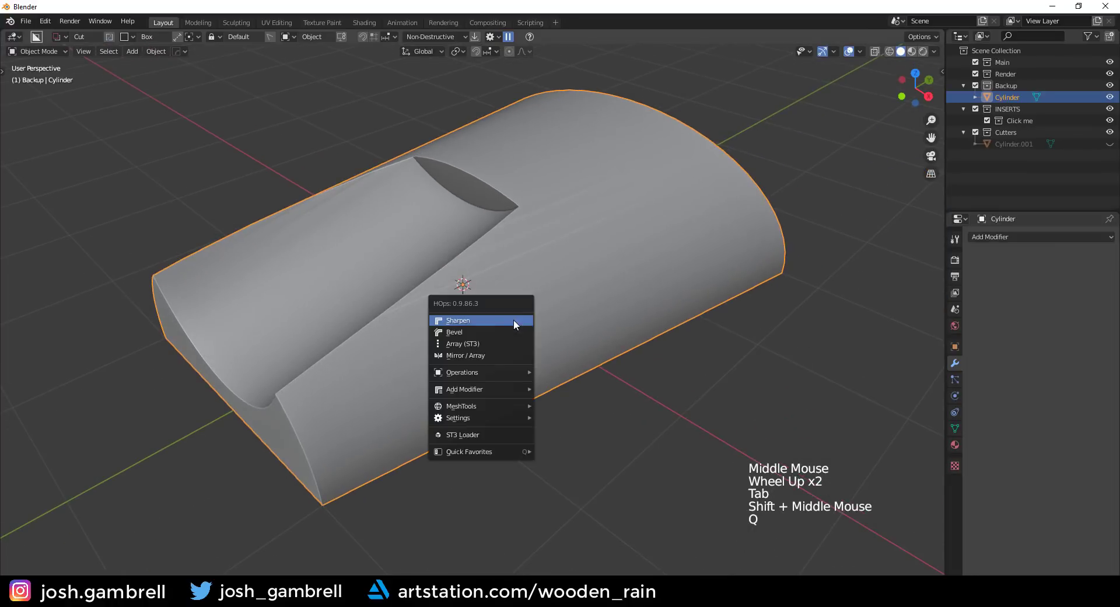
mouse_move(445, 409)
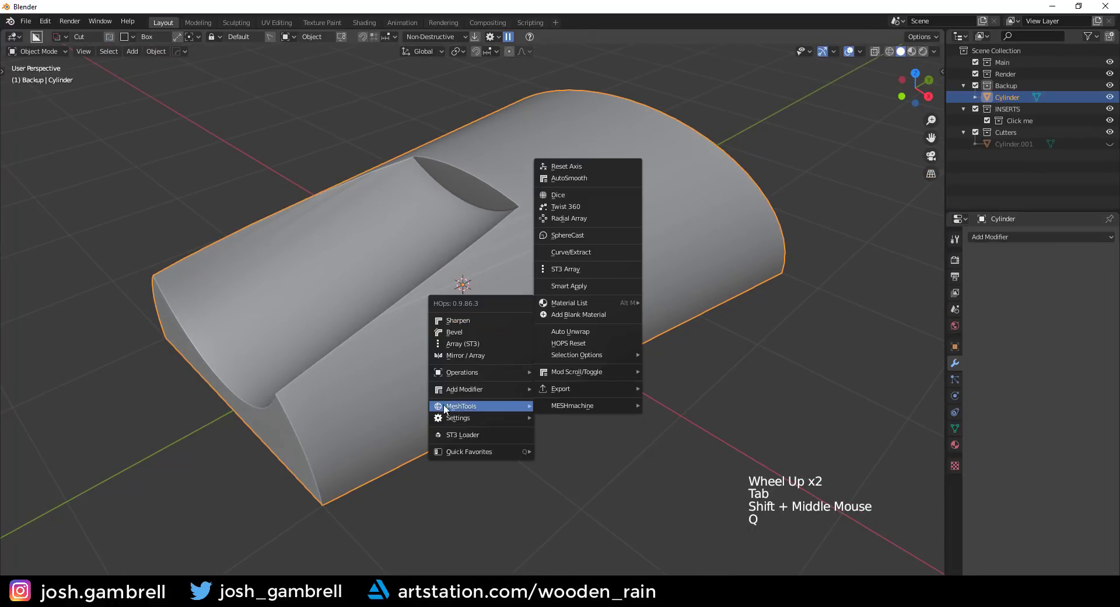
click(564, 197)
key(x)
key(y)
key(z)
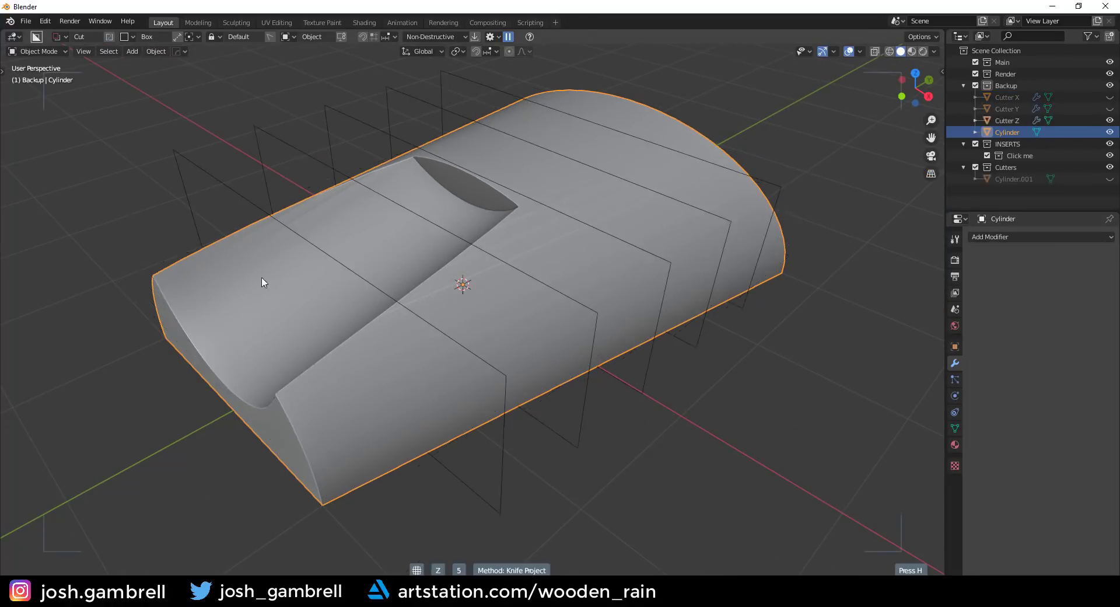
scroll(274, 178, up, 18)
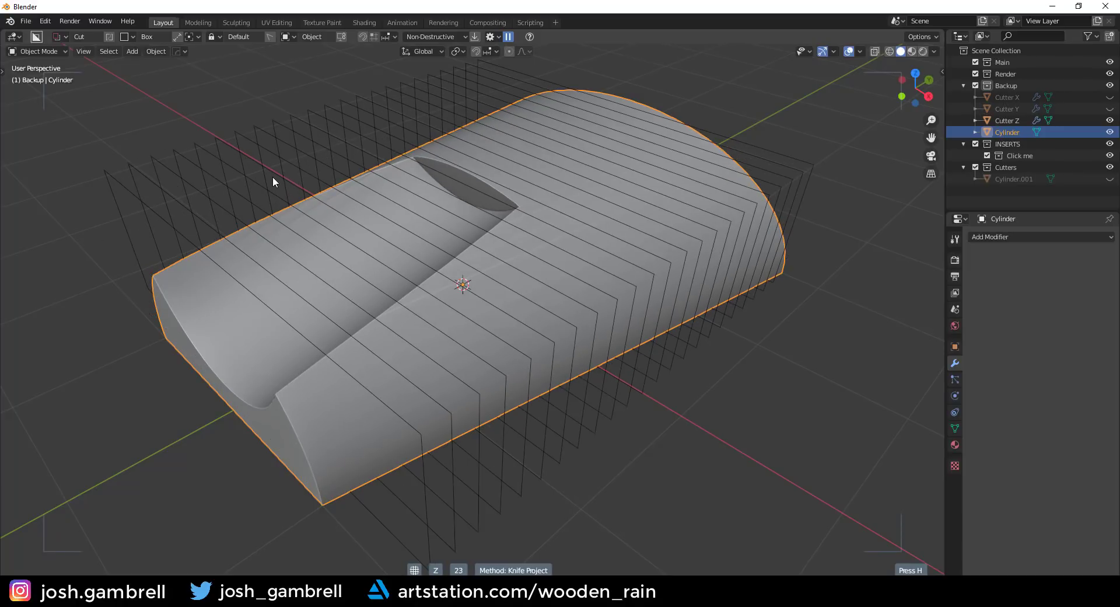
click(273, 181)
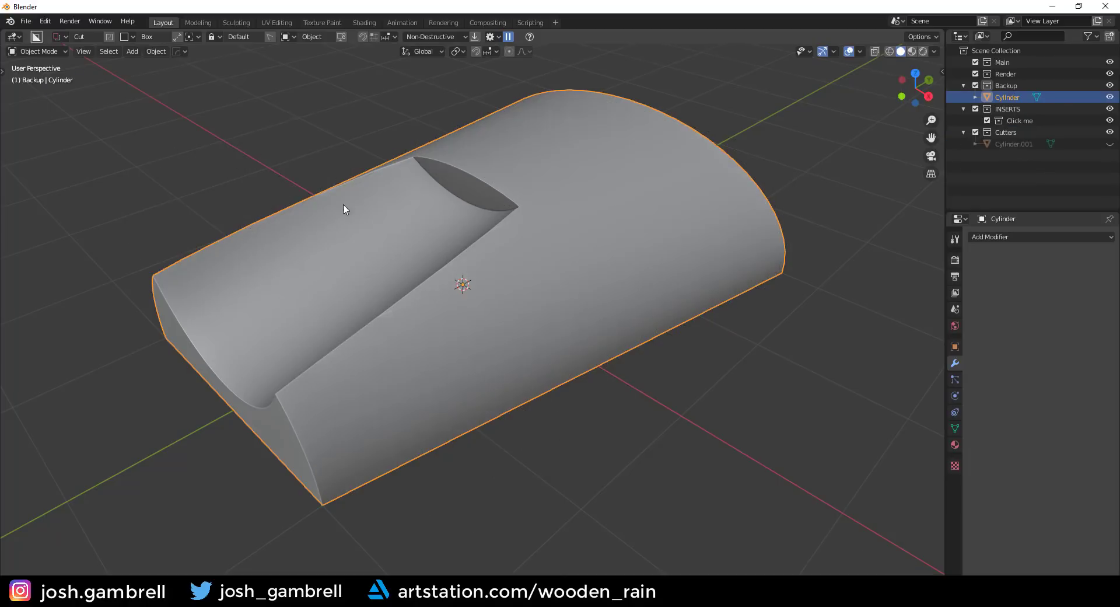
Inspect the diced mesh beside the boolean cut and undo the Z dice.
middle_drag(345, 210, 457, 260)
key(Tab)
middle_drag(580, 305, 629, 288)
scroll(628, 288, up, 4)
middle_drag(598, 330, 596, 341)
key(ctrl+z)
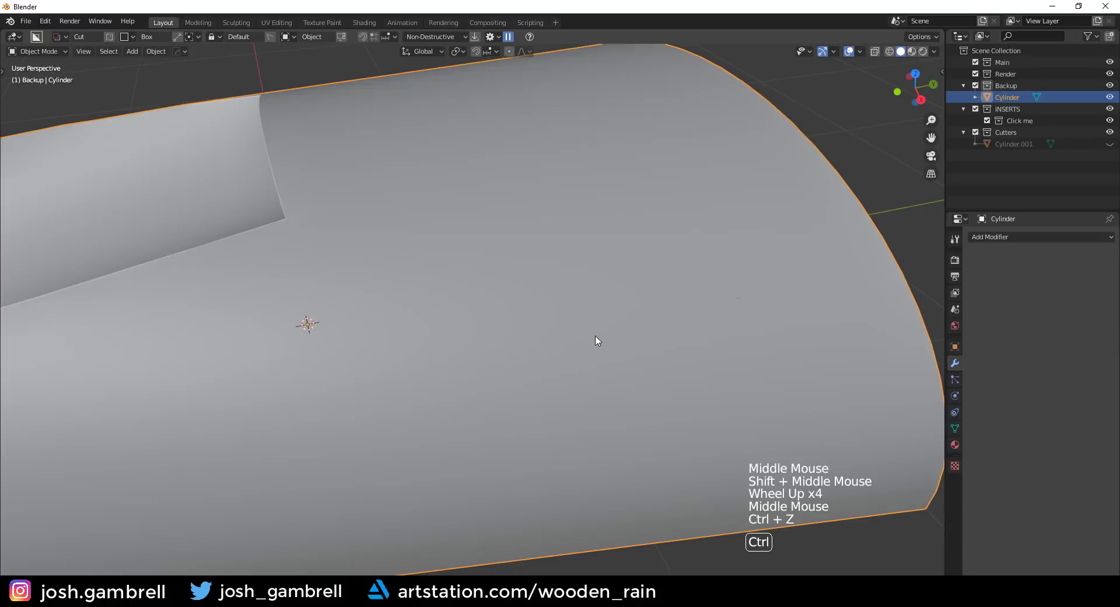
scroll(596, 341, down, 3)
key(ctrl+shift+z)
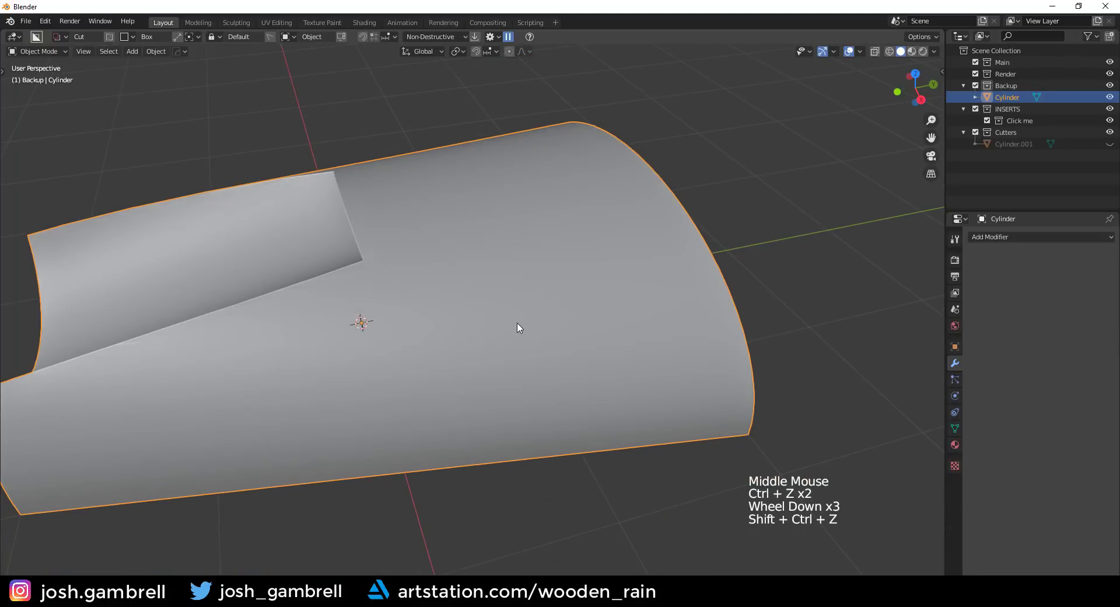
key(ctrl+z)
Dice the half cylinder again into closely spaced cross-sections along its length using Knife Project.
key(q)
mouse_move(517, 322)
click(560, 363)
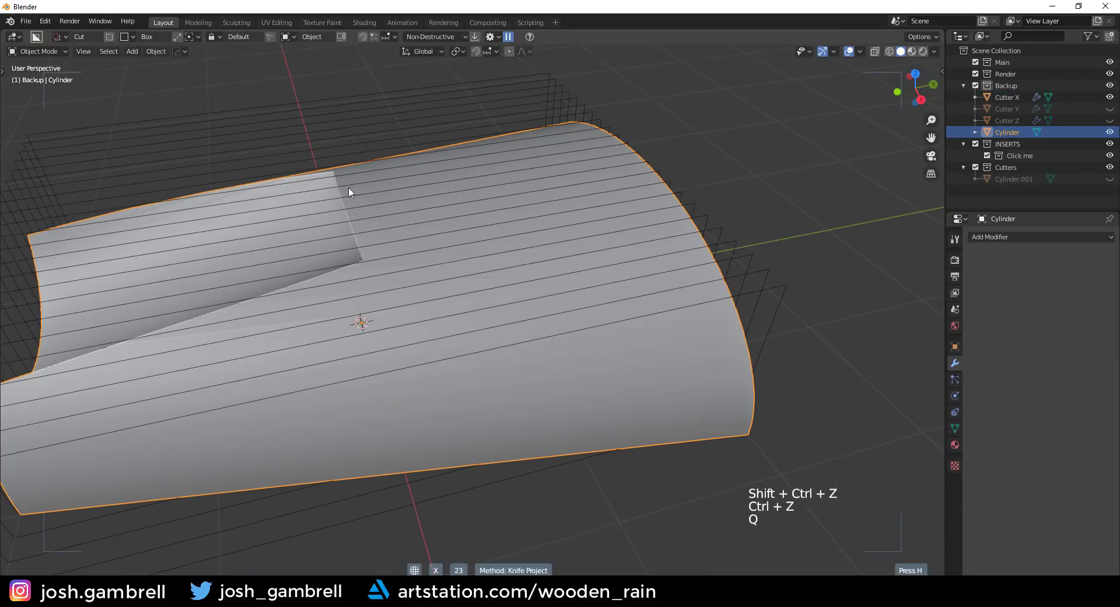
key(y)
scroll(605, 228, up, 2)
click(604, 228)
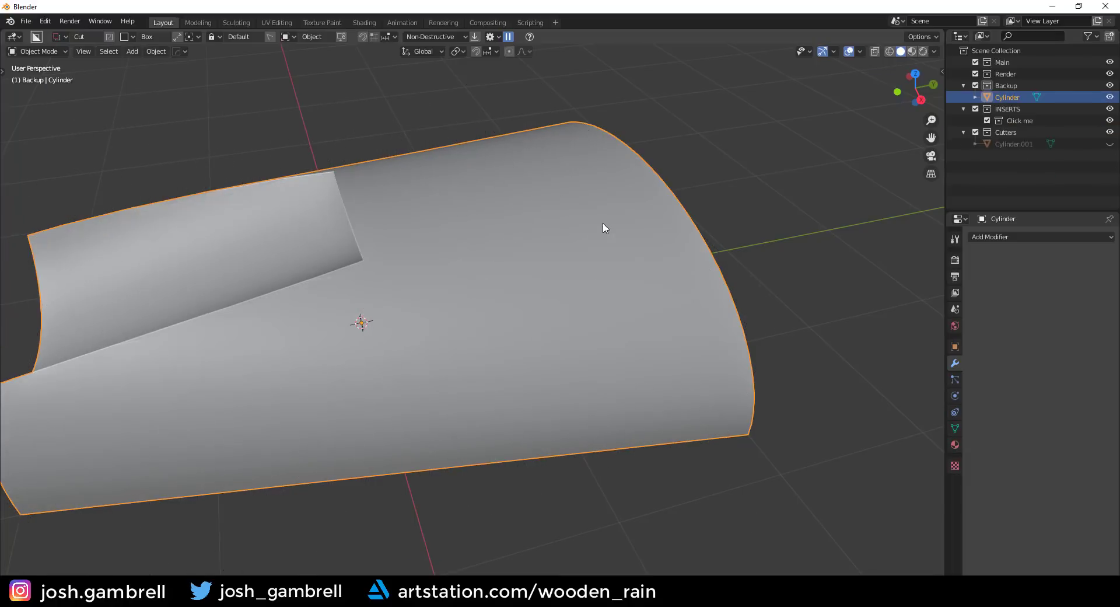
key(Escape)
Examine the diced grid and the vertices along the edges of the boolean cut.
key(Tab)
middle_drag(604, 228, 661, 278)
scroll(590, 251, up, 3)
middle_drag(557, 266, 501, 329)
scroll(358, 253, down, 3)
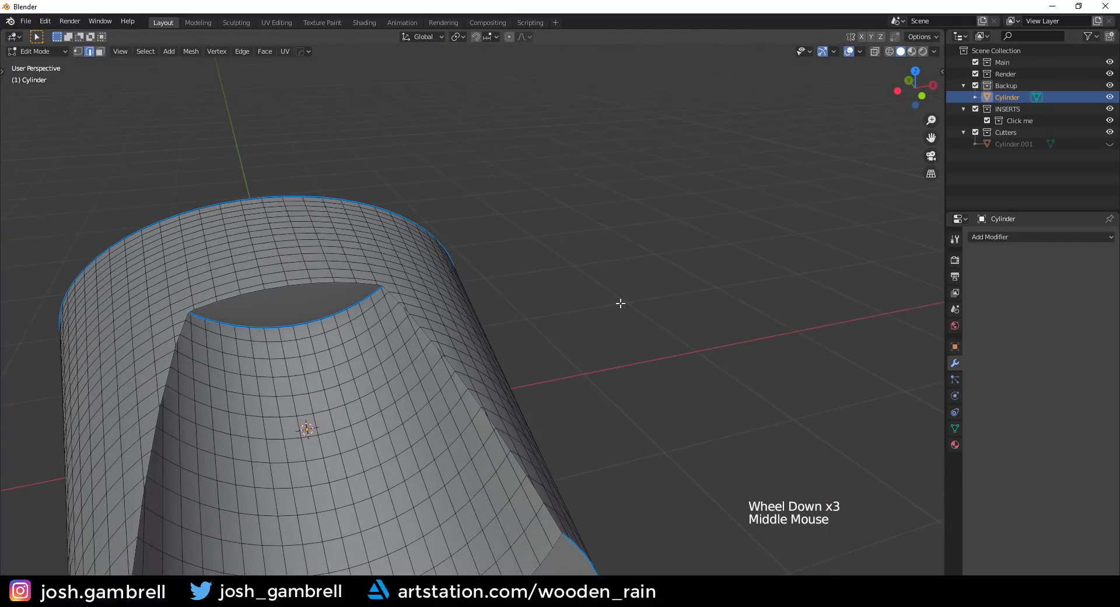
middle_drag(581, 383, 533, 392)
key(1)
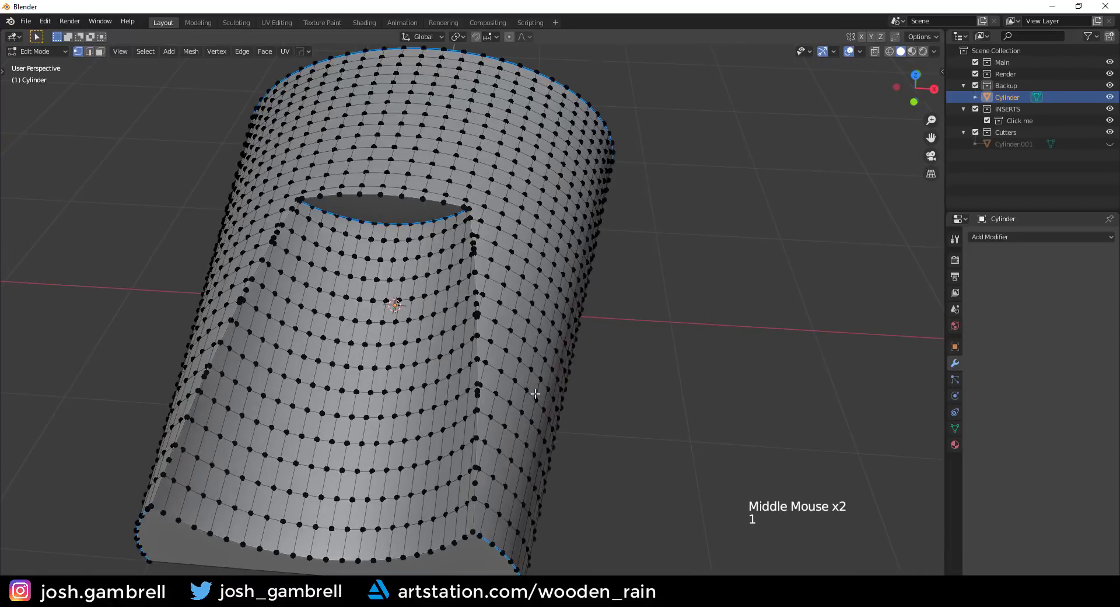
scroll(529, 422, up, 6)
middle_drag(459, 313, 566, 298)
scroll(572, 283, down, 4)
Undo the second dice and reopen the half cylinder's mesh for editing with nothing selected.
key(ctrl+z)
key(ctrl+z)
key(ctrl+z)
key(ctrl+z)
key(Tab)
key(alt+a)
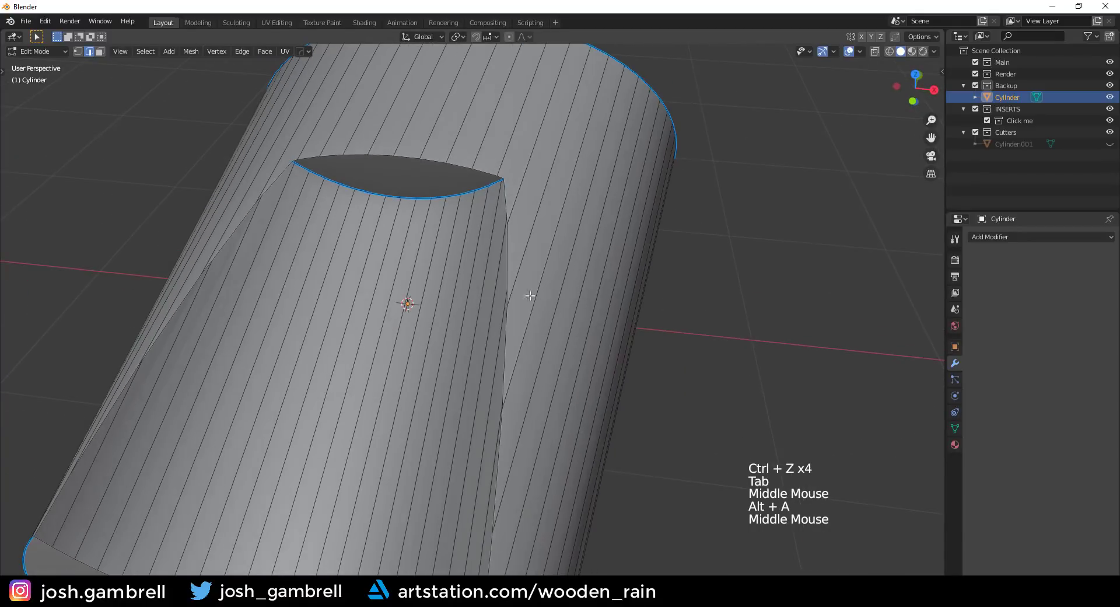
Try to move a single vertex on the side edge of the boolean cut.
scroll(568, 299, up, 4)
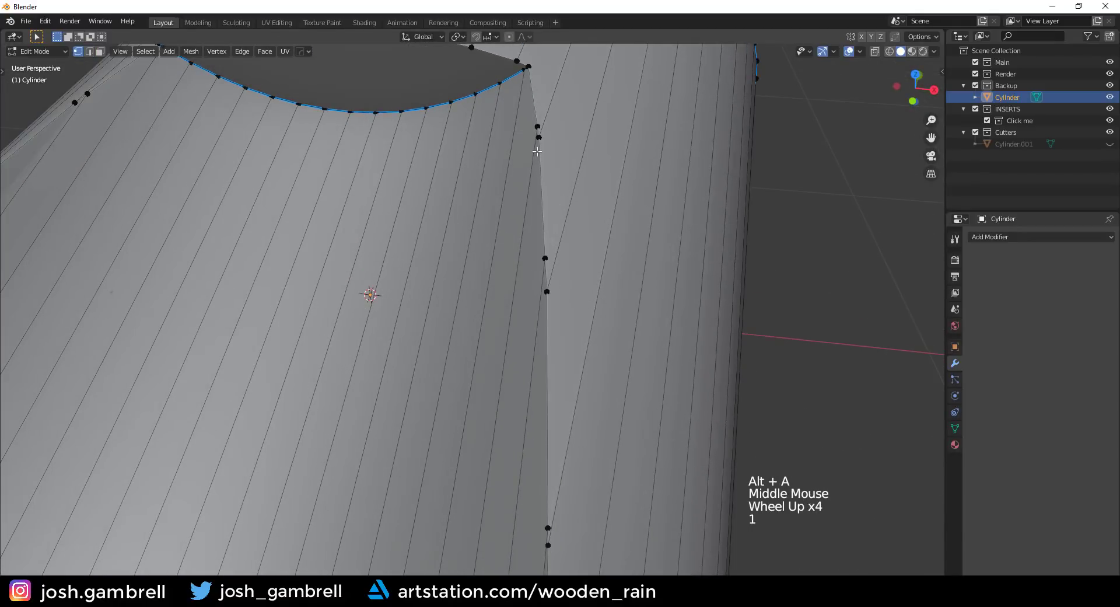
scroll(547, 265, down, 2)
key(g)
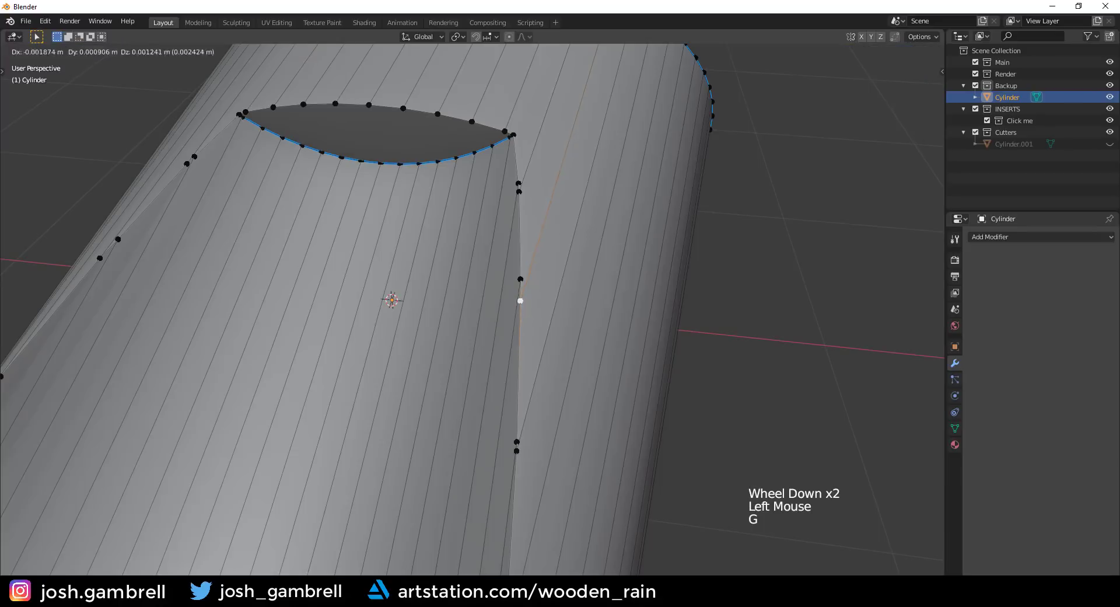
click(569, 334)
middle_drag(659, 271, 623, 279)
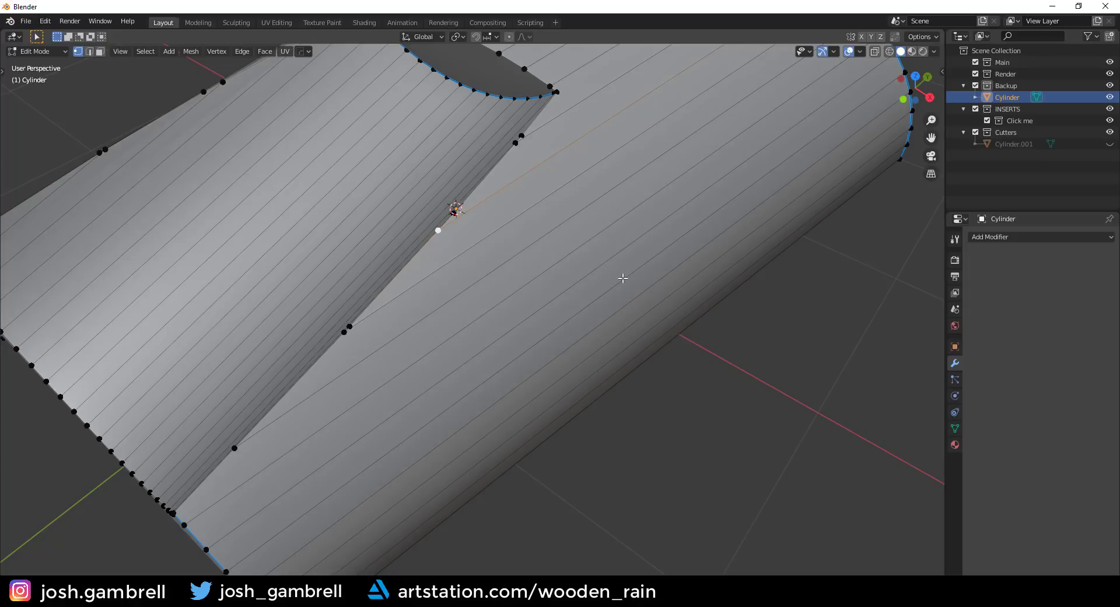
scroll(623, 278, down, 4)
middle_drag(601, 267, 557, 197)
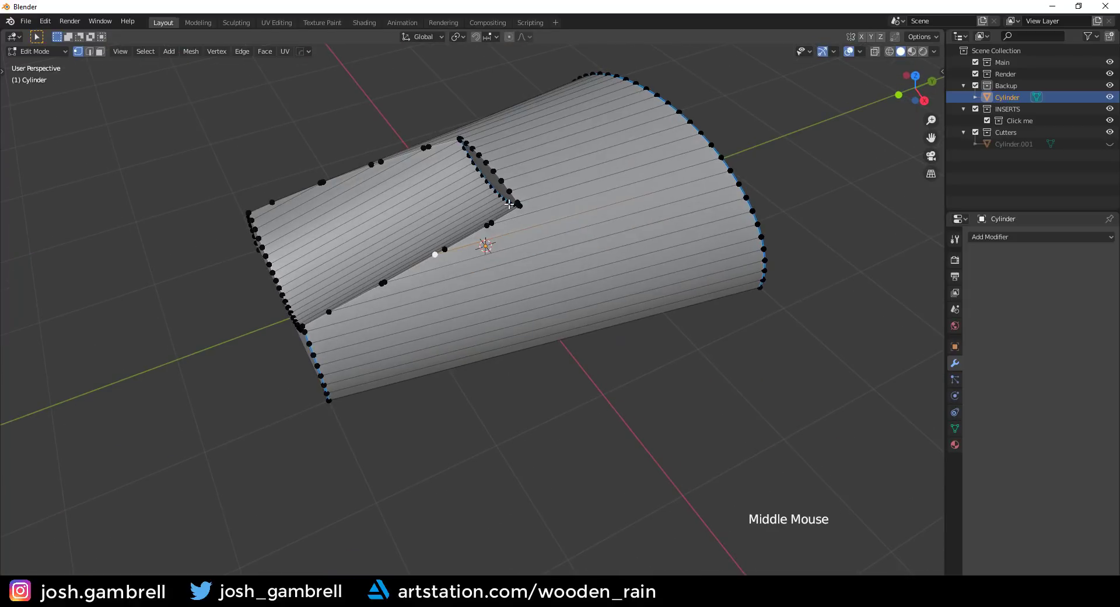
Compare the half cylinder's topology with its shading and apply the Dice operation to it in object mode.
key(Tab)
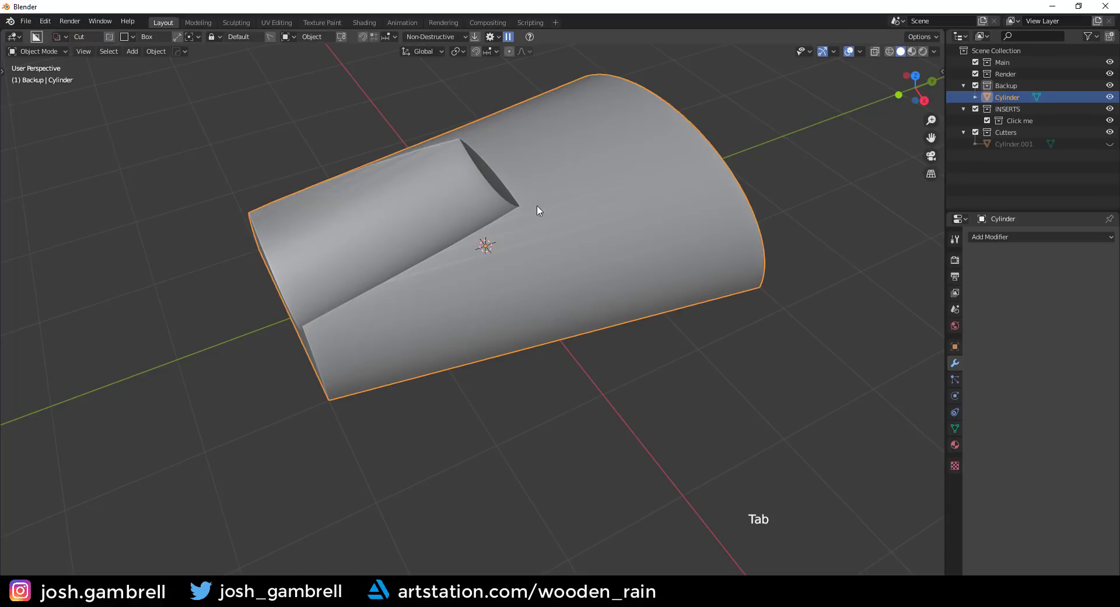
key(Tab)
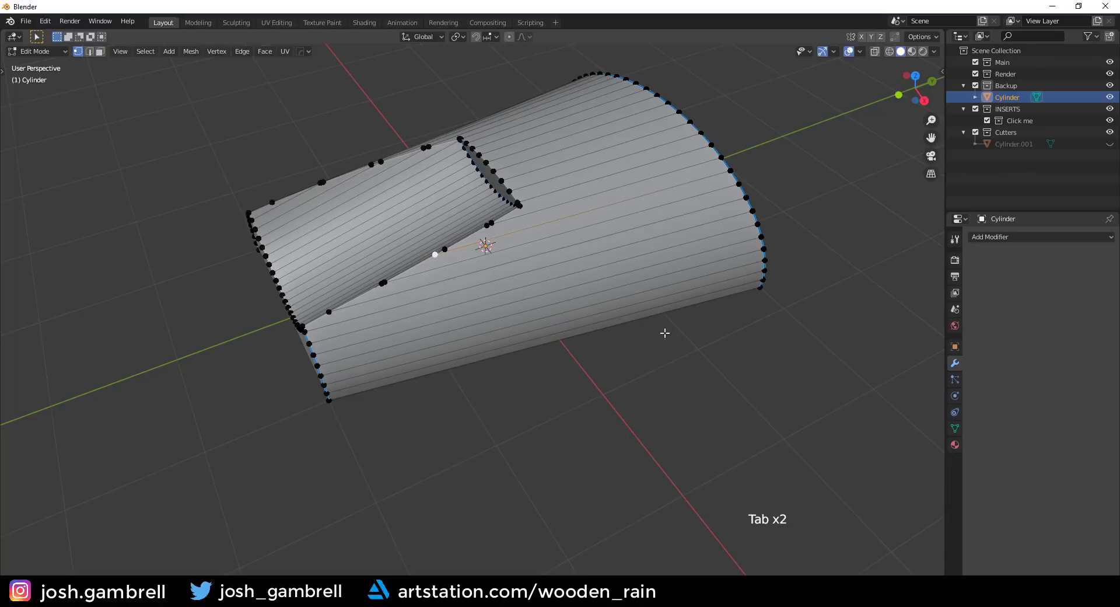
key(Tab)
key(q)
mouse_move(579, 200)
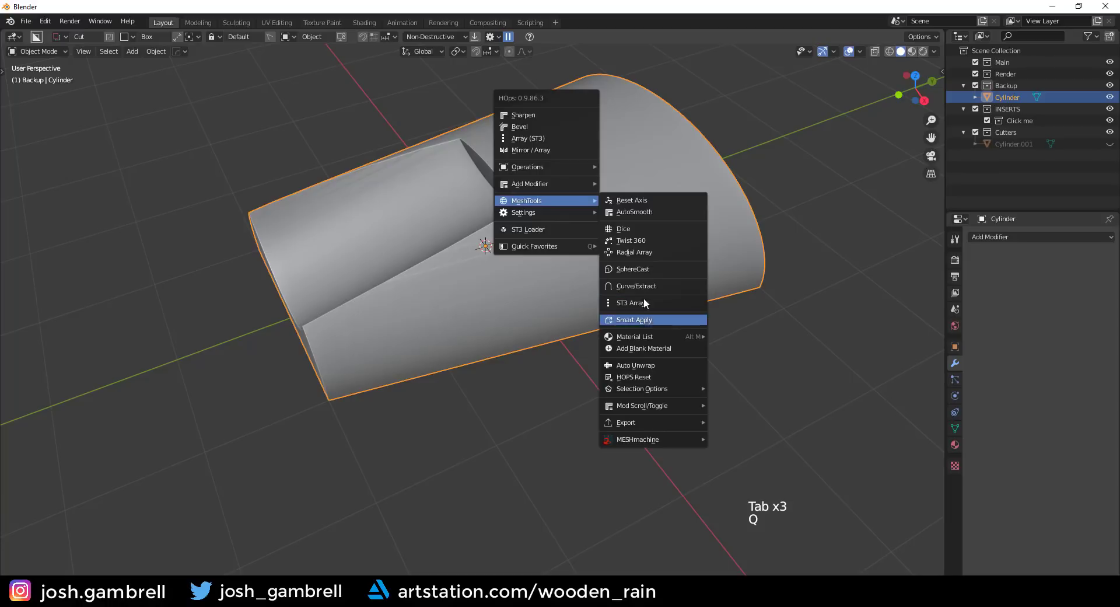
click(609, 228)
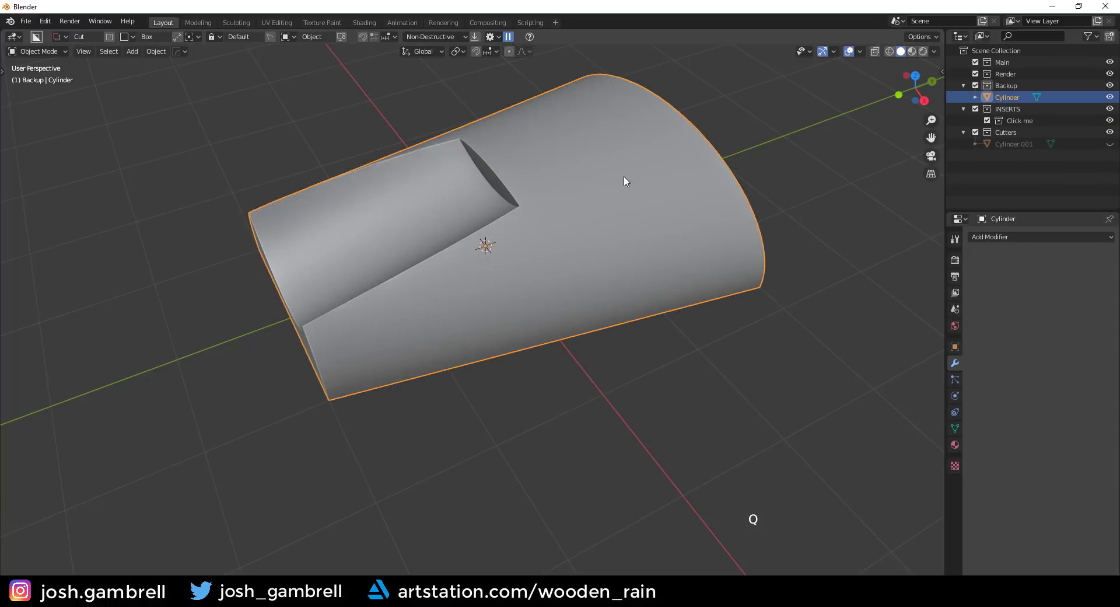
Try a 3-segment bevel of 0.013 m with hardened normals on the diced half cylinder.
key(Tab)
middle_drag(625, 181, 594, 228)
scroll(529, 287, up, 4)
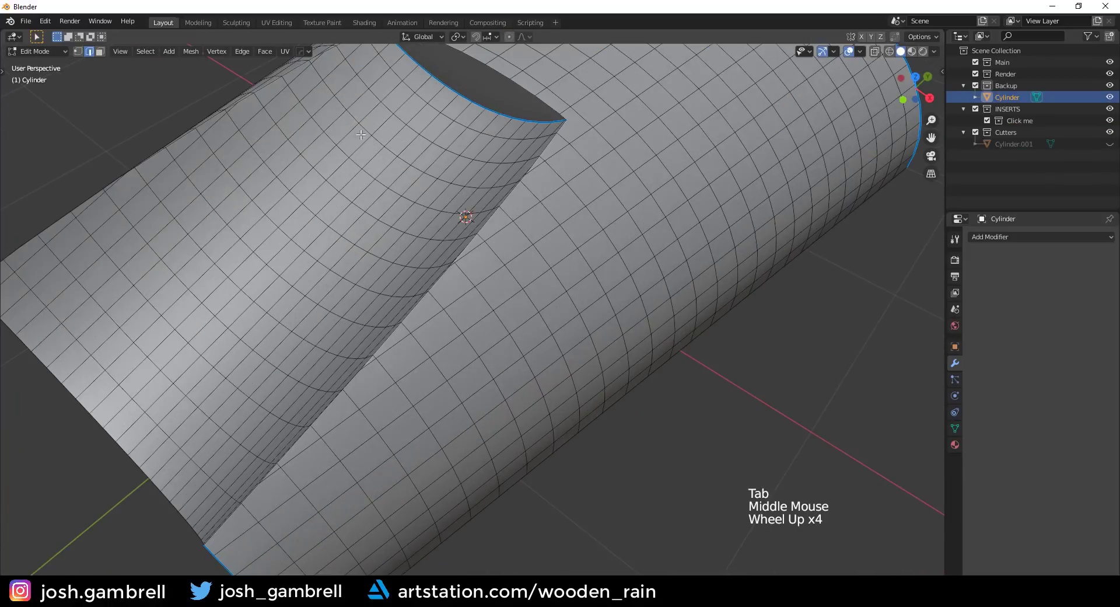
middle_drag(361, 135, 548, 209)
middle_drag(598, 242, 625, 208)
key(Tab)
key(q)
click(512, 155)
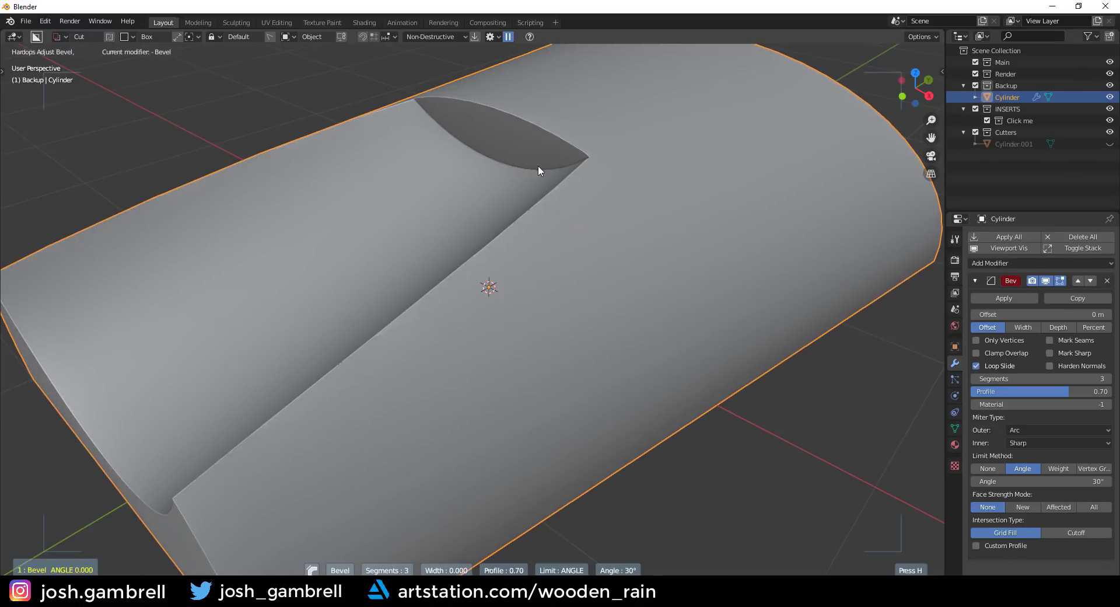
key(n)
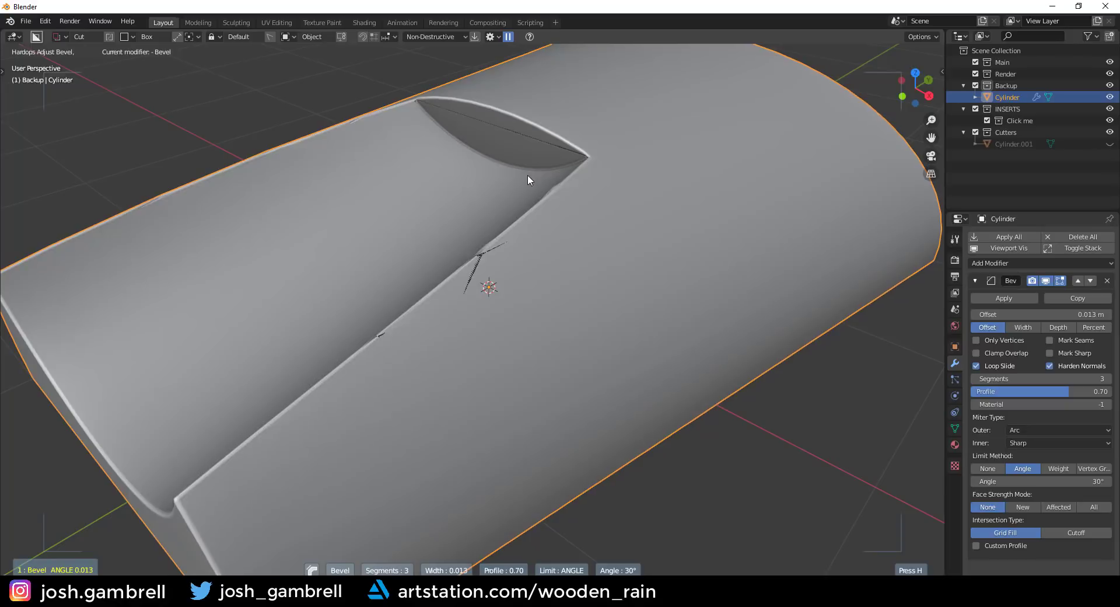
key(Escape)
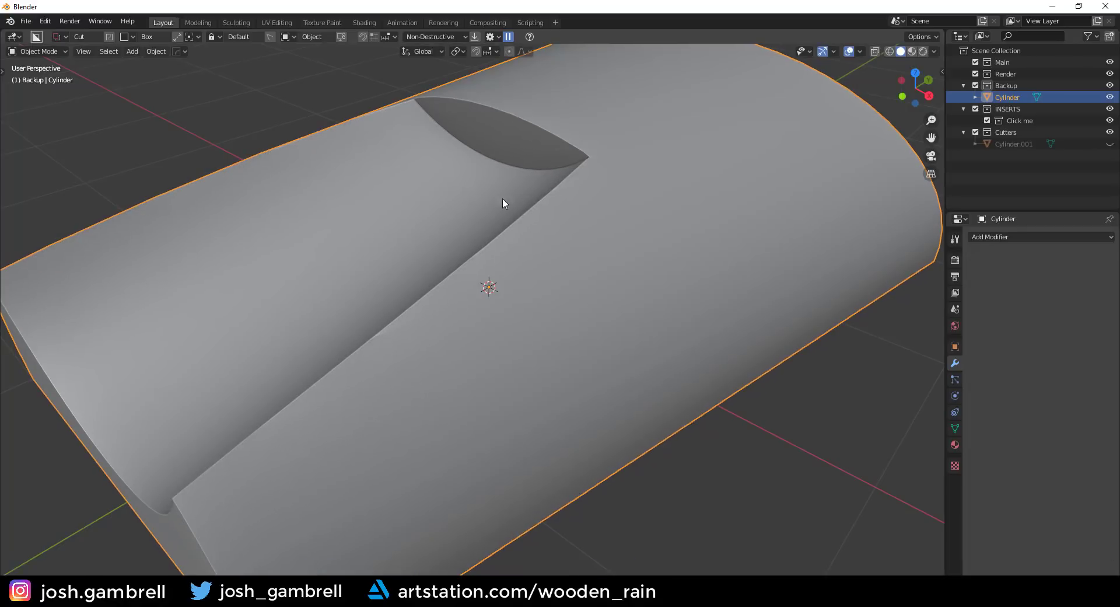
Open the half cylinder's mesh in vertex mode and examine the closely spaced vertices along the cut's side edge.
middle_drag(502, 198, 572, 208)
key(Tab)
middle_drag(501, 300, 265, 214)
key(1)
scroll(514, 304, up, 3)
scroll(518, 289, up, 2)
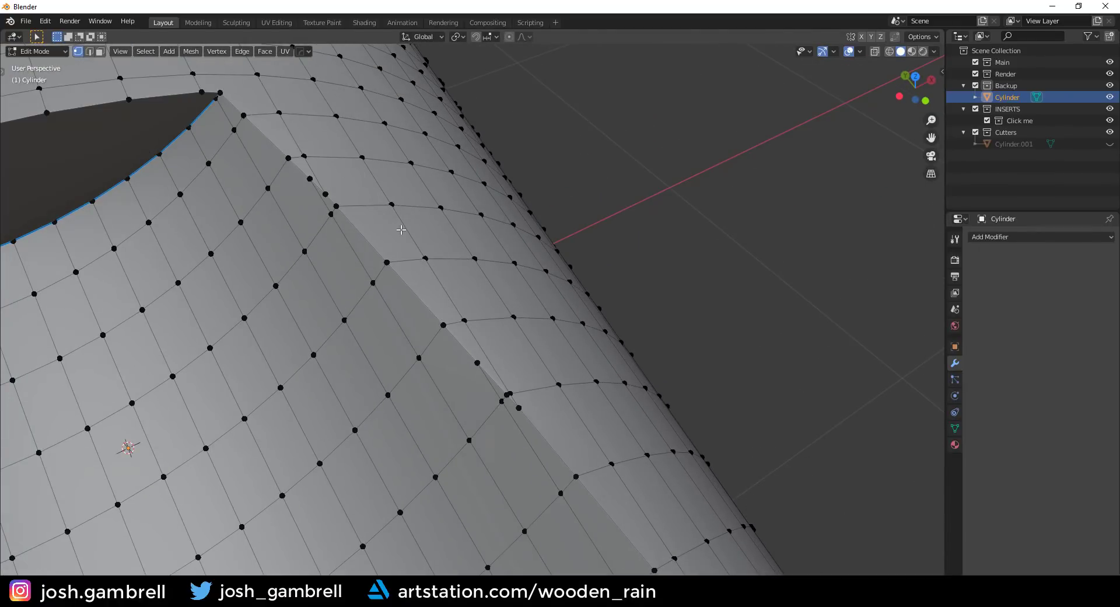
middle_drag(402, 230, 576, 354)
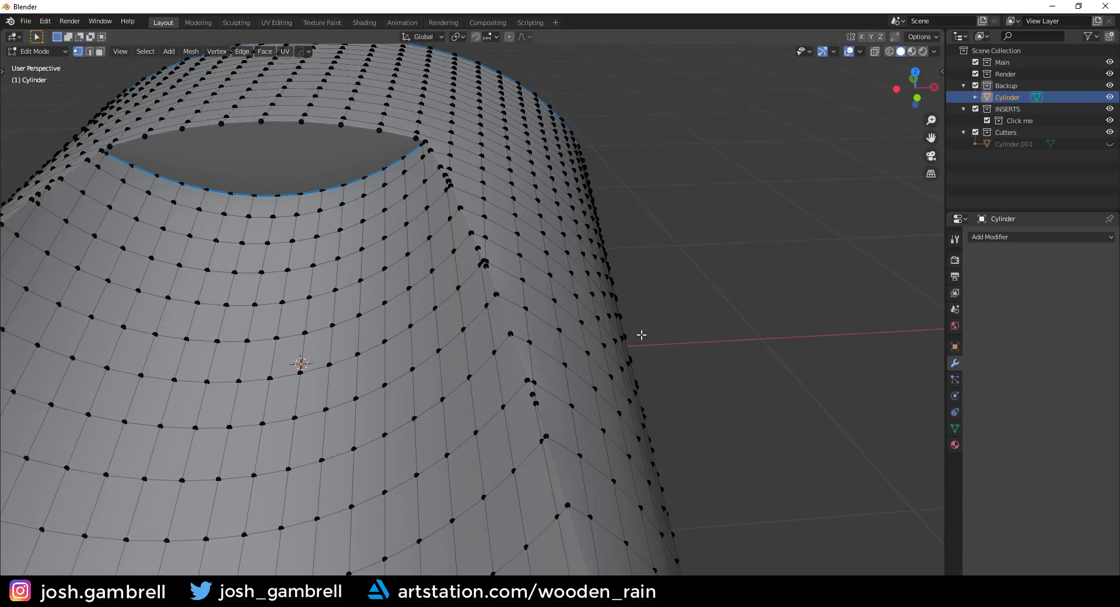
scroll(619, 319, up, 3)
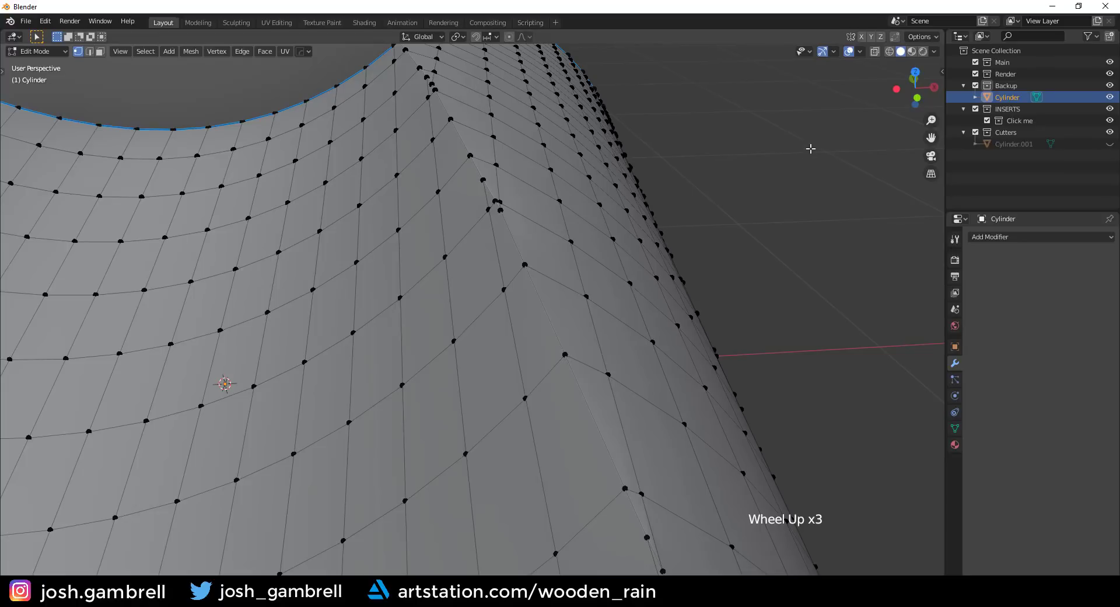
scroll(645, 180, down, 2)
scroll(553, 265, up, 2)
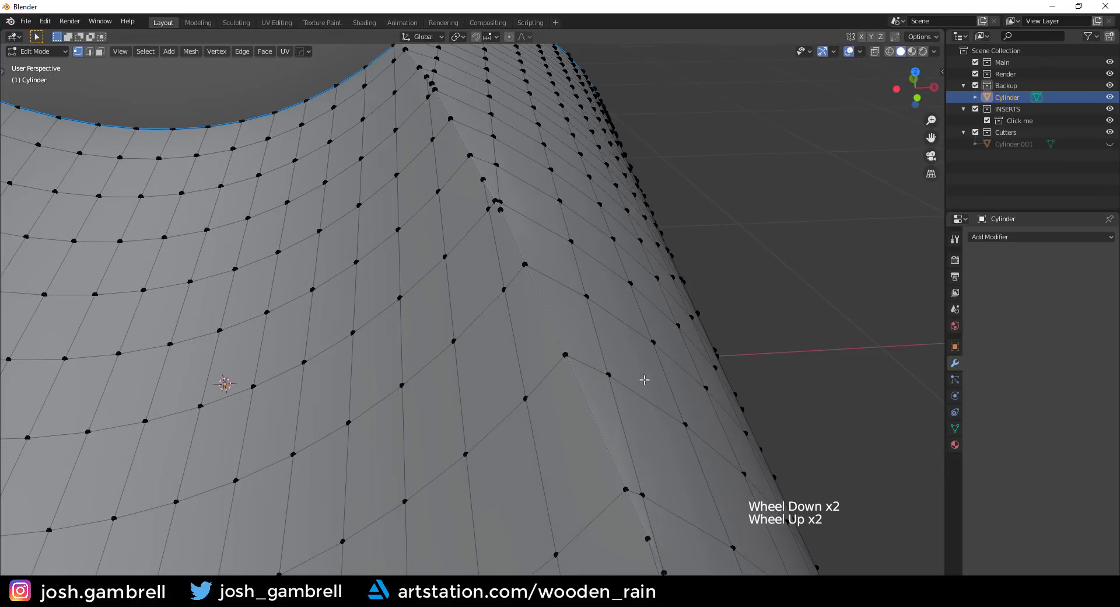
Try to slide the stray vertex on the cut's side edge down onto the next vertex without automatic merging.
shift+middle_drag(644, 379, 418, 415)
middle_drag(453, 347, 504, 329)
scroll(480, 400, up, 1)
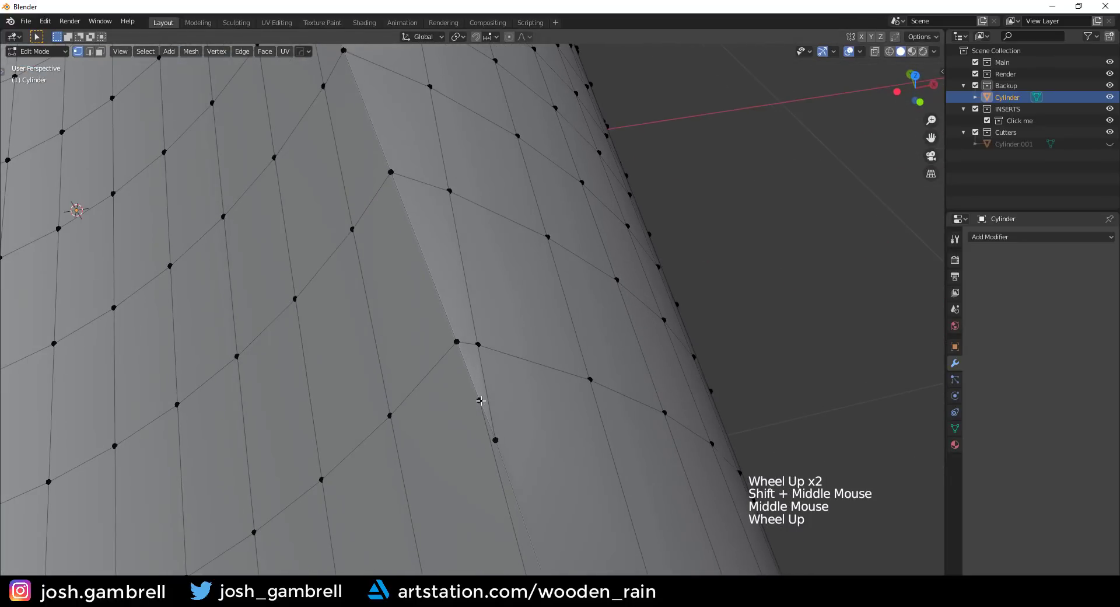
click(481, 400)
key(g)
key(g)
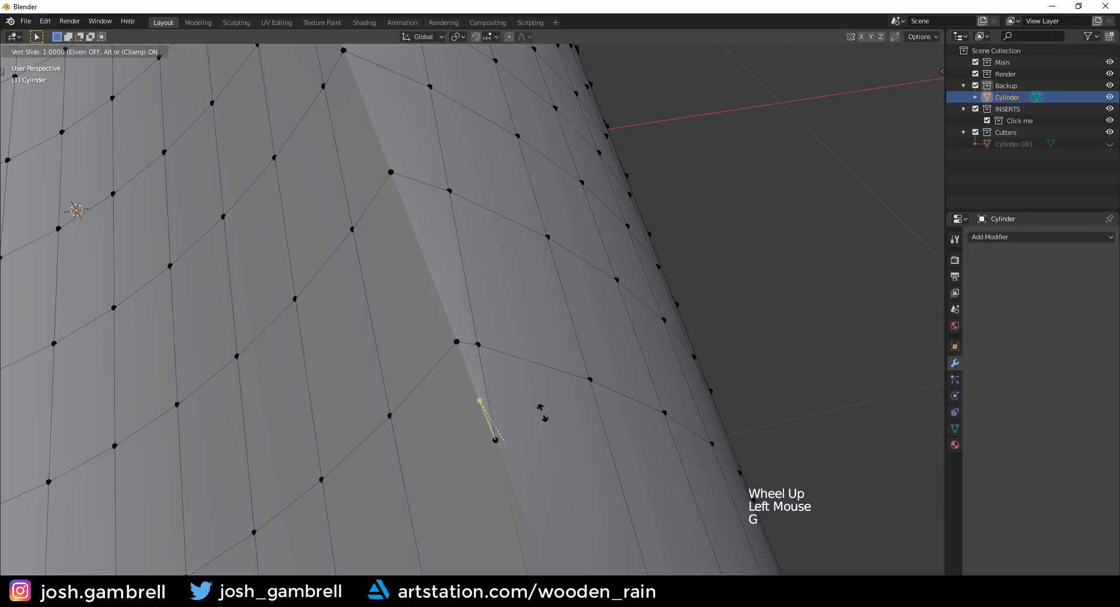
click(582, 468)
middle_drag(525, 467, 489, 446)
key(g)
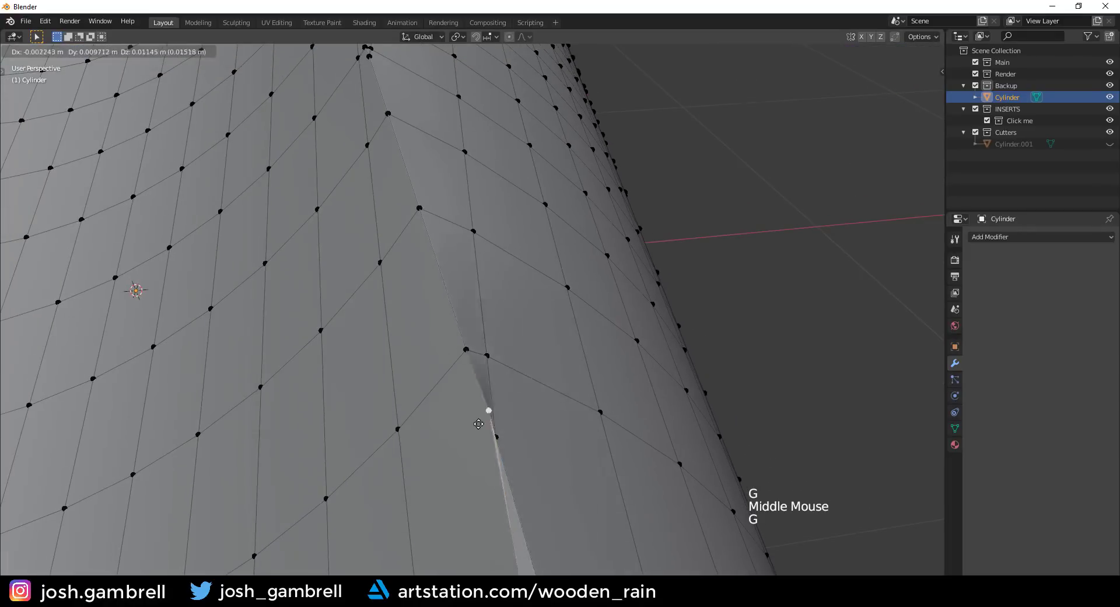
right_click(499, 427)
key(ctrl+z)
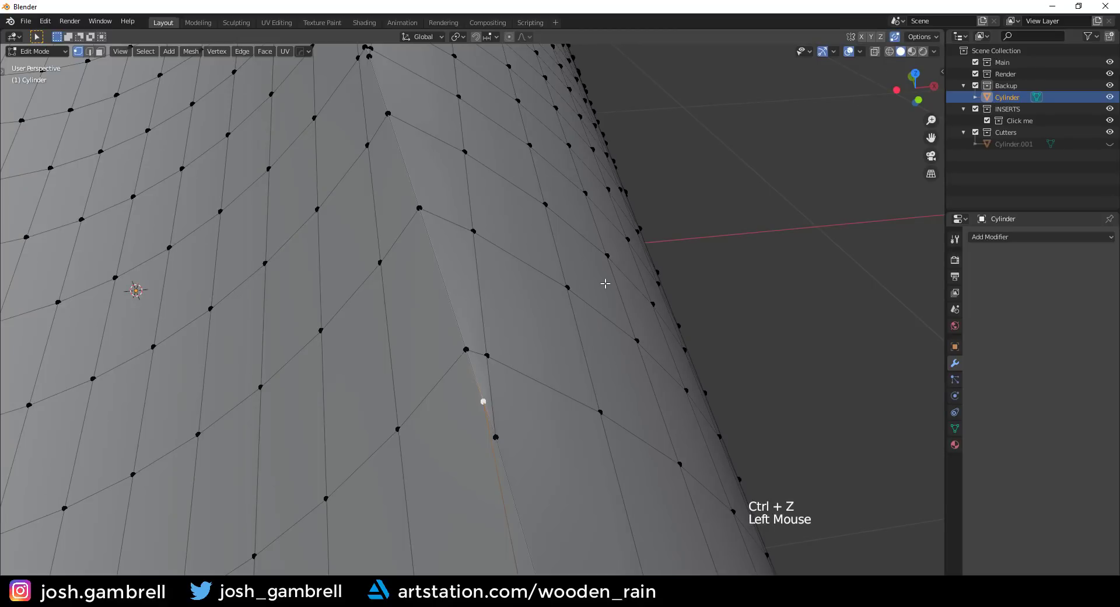
With automatic vertex merging turned on, slide the stray vertices of this cluster together into the grid vertex on the cut's side edge.
shift+middle_drag(605, 283, 545, 250)
key(g)
key(g)
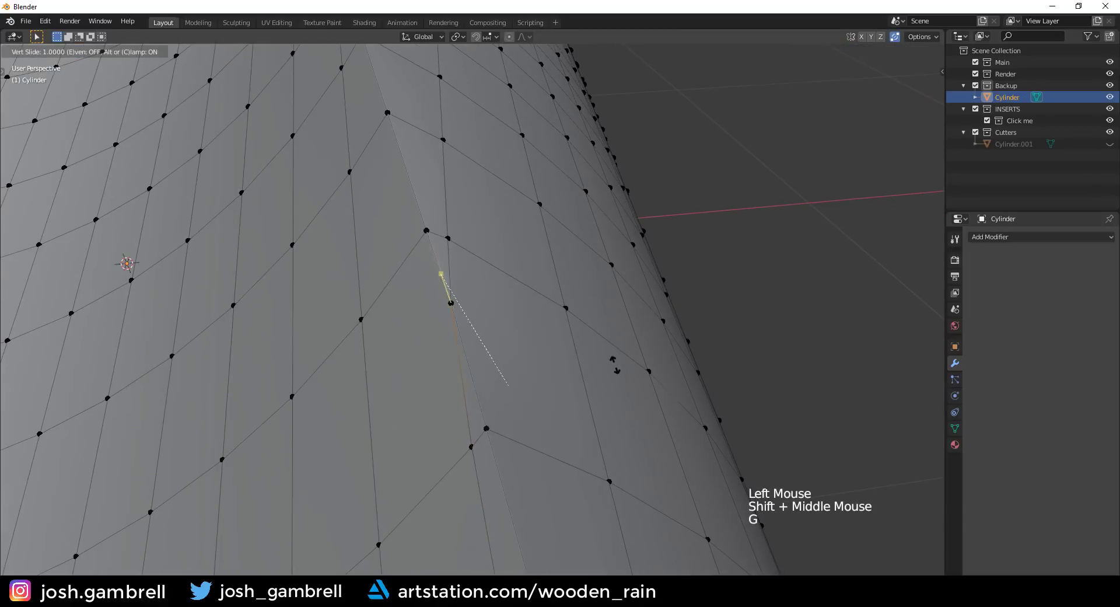
click(615, 366)
key(g)
key(g)
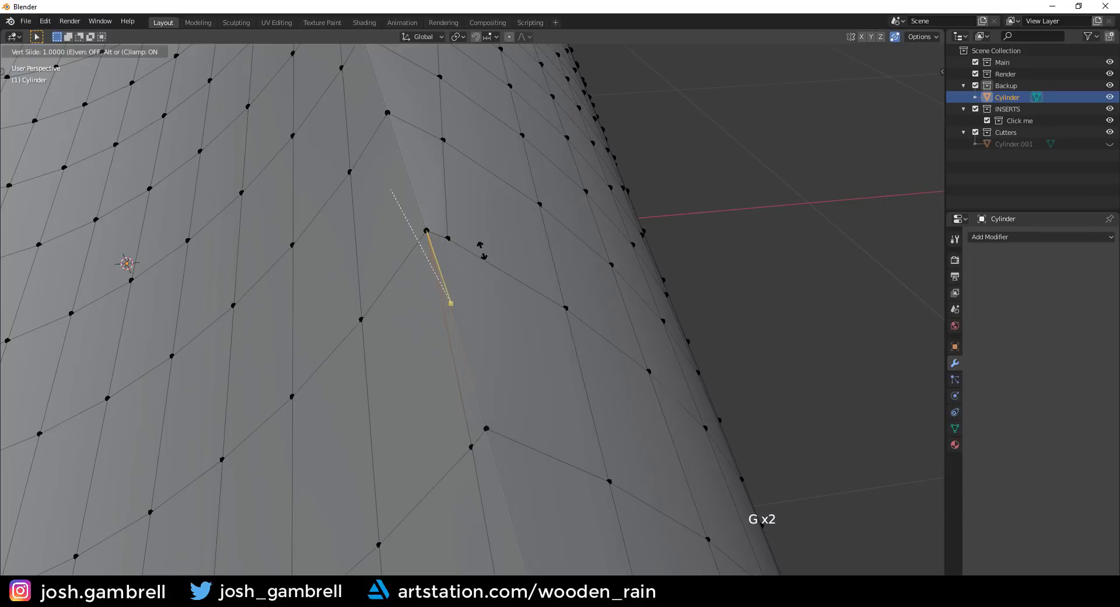
click(481, 248)
key(g)
key(Escape)
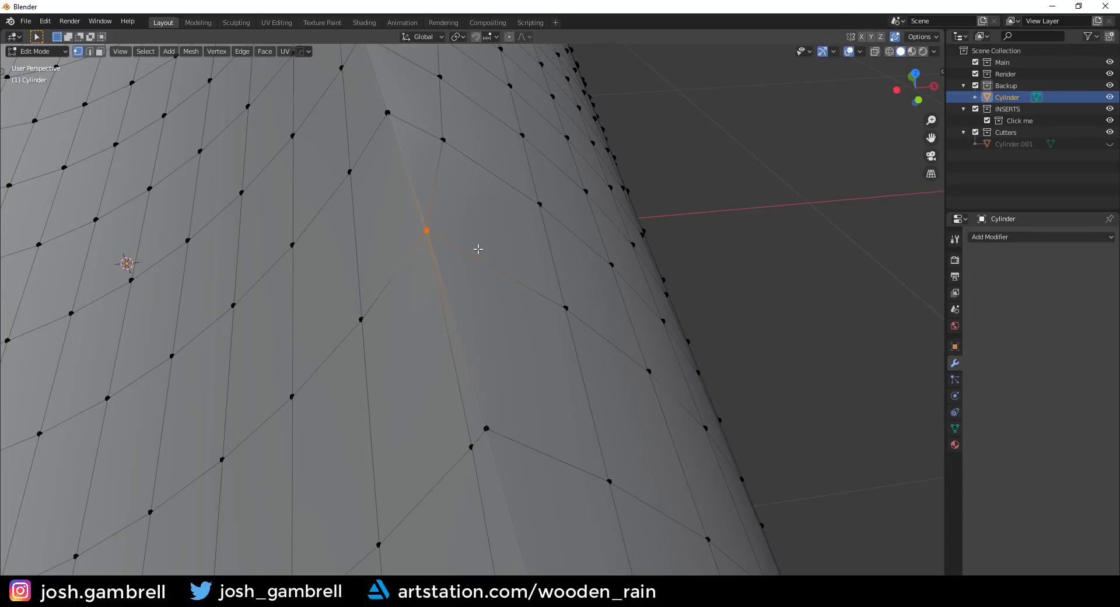
Try to merge the outer vertex of a cluster farther up the side edge into the neighbouring edge vertex.
middle_drag(473, 266, 452, 352)
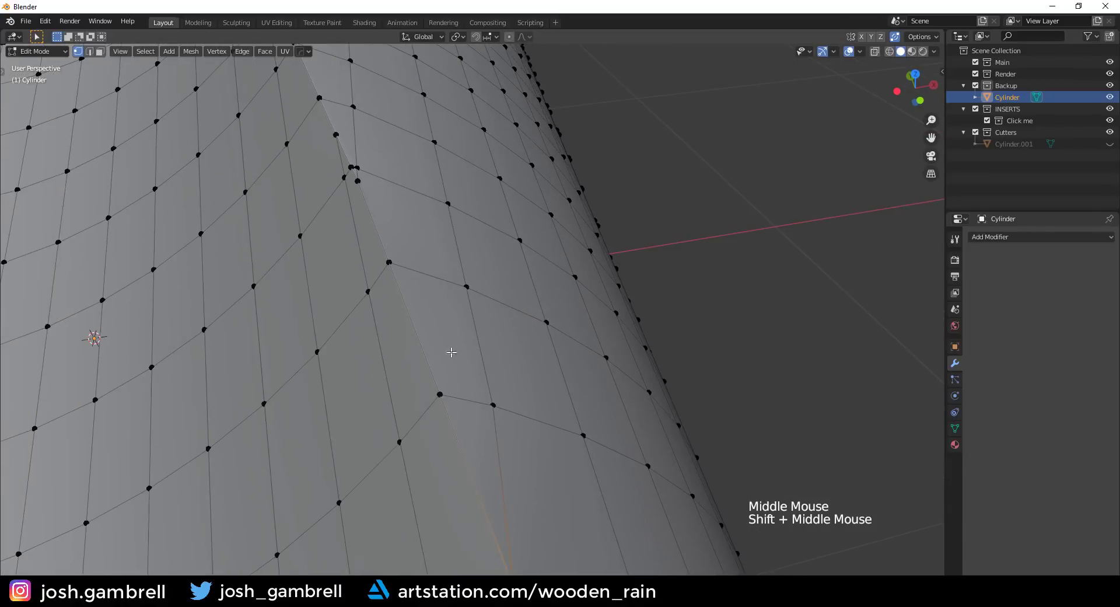
scroll(498, 404, up, 7)
shift+middle_drag(475, 424, 465, 365)
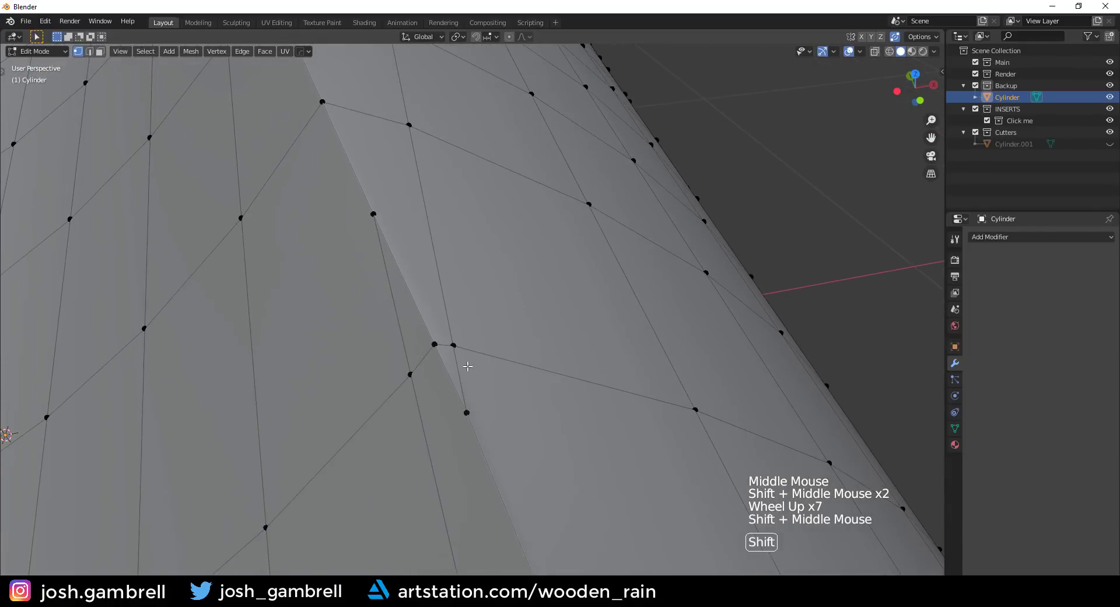
scroll(448, 371, up, 2)
click(445, 356)
key(g)
click(430, 355)
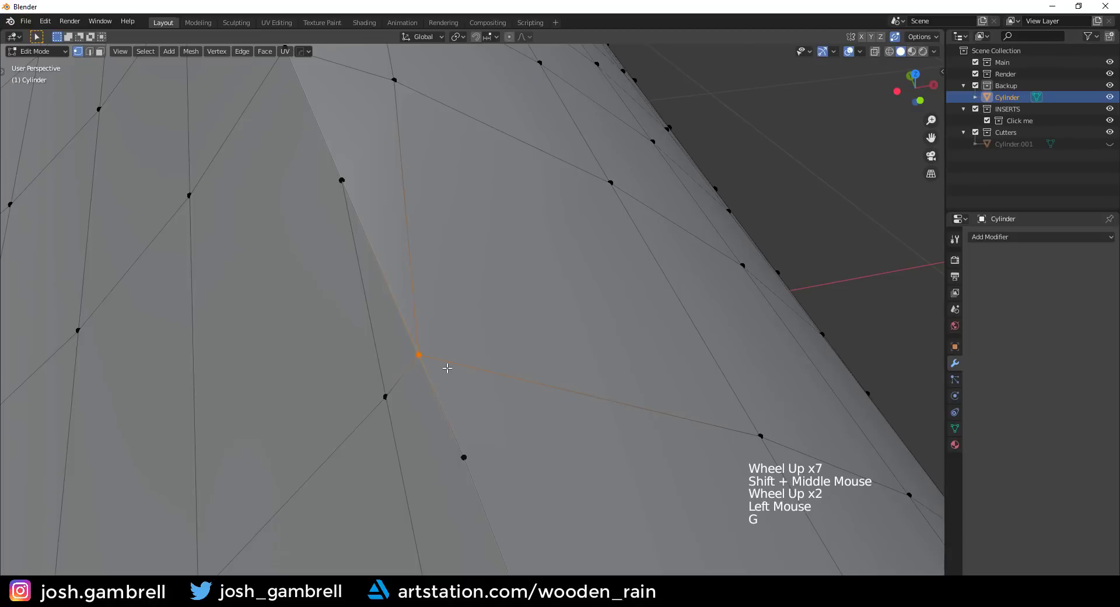
key(ctrl+x)
key(ctrl+z)
key(ctrl+z)
key(ctrl+z)
Try sliding the cluster's edge vertex outward onto its neighbour and check the shading in object mode.
click(420, 355)
key(g)
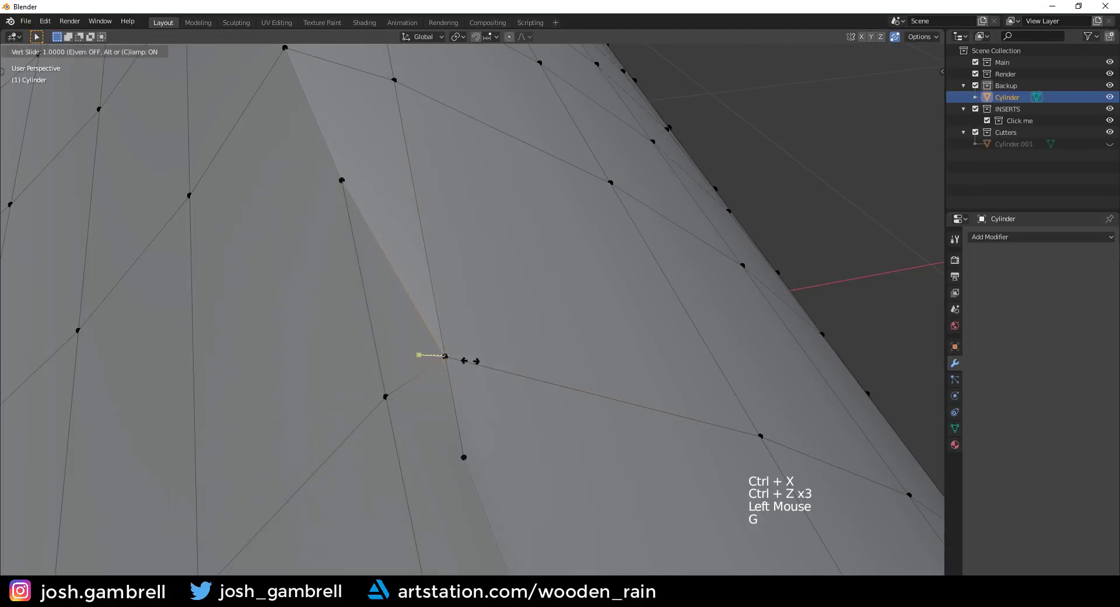
key(Tab)
scroll(530, 374, down, 7)
middle_drag(525, 375, 492, 325)
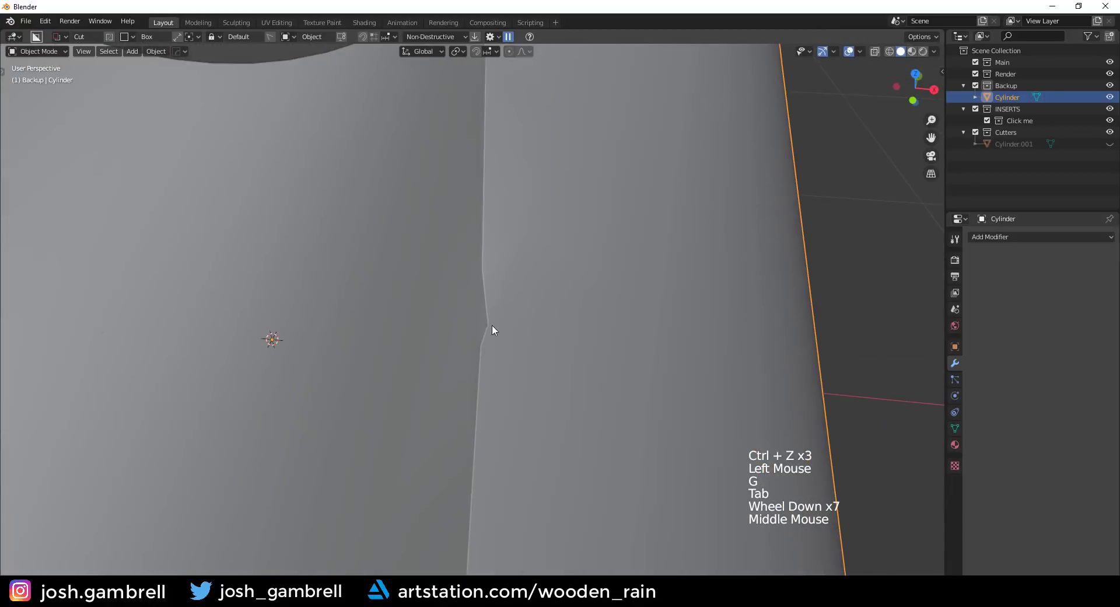
key(ctrl+z)
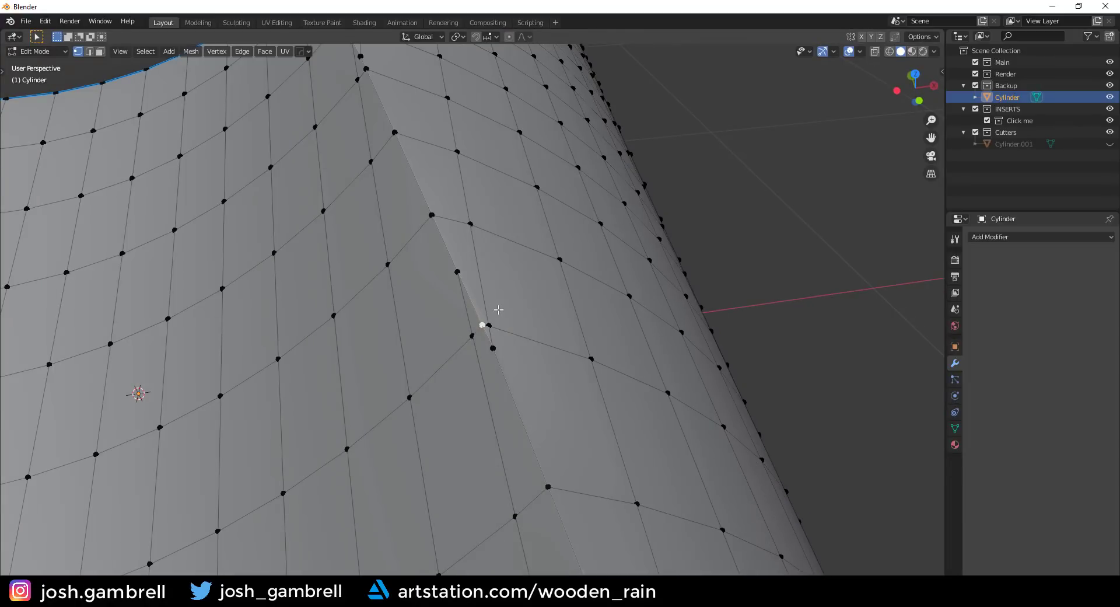
Slide the cluster's outer vertex onto the neighbouring edge vertex, and try the same with the vertex just below.
scroll(499, 309, up, 4)
click(494, 329)
key(g)
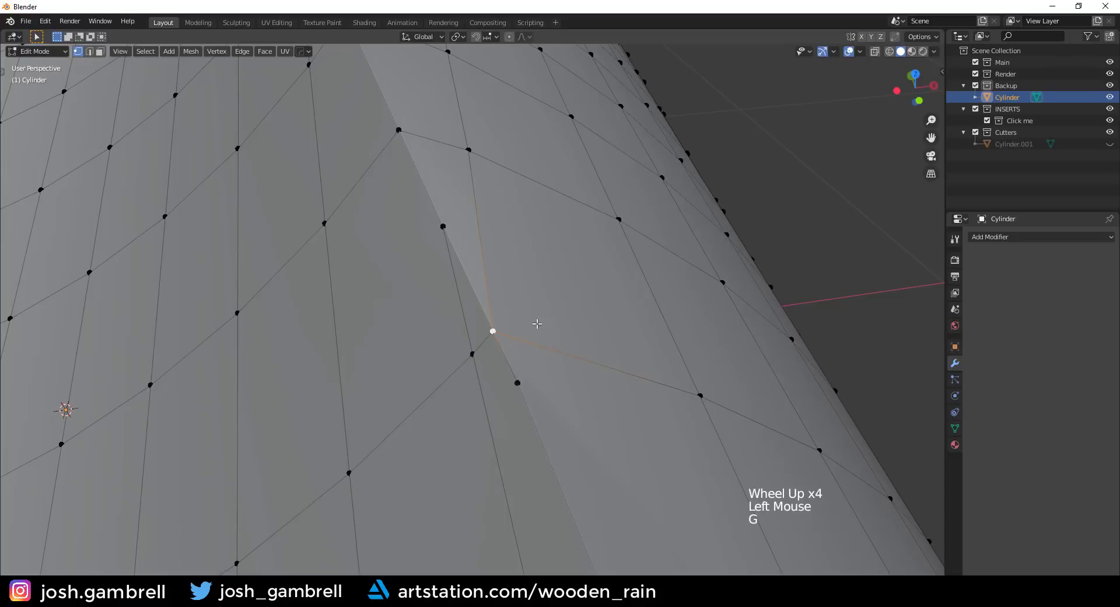
click(518, 381)
key(g)
click(483, 261)
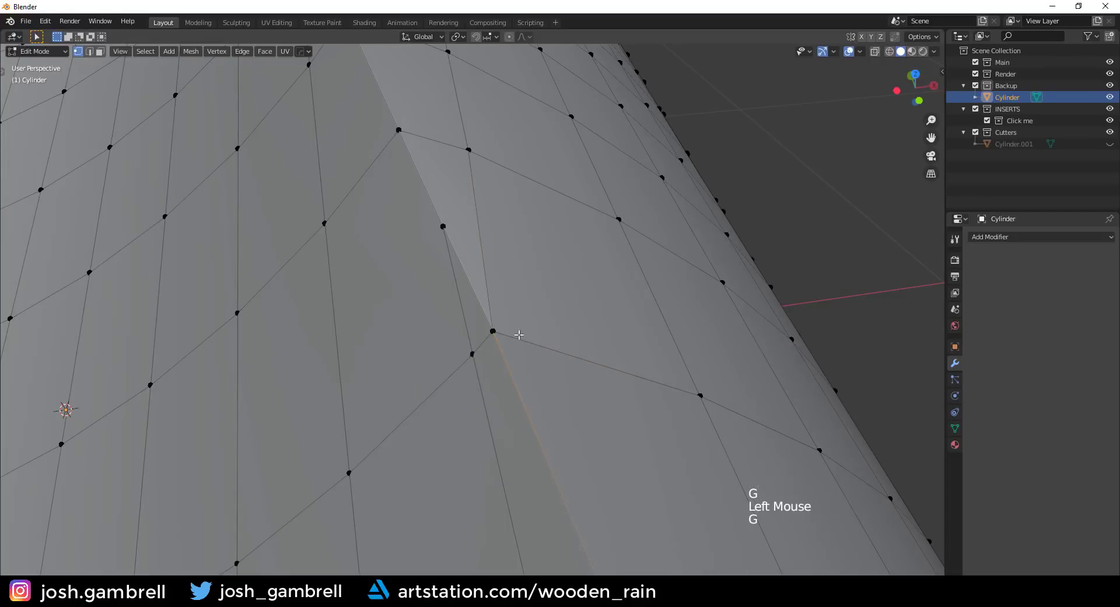
key(ctrl+z)
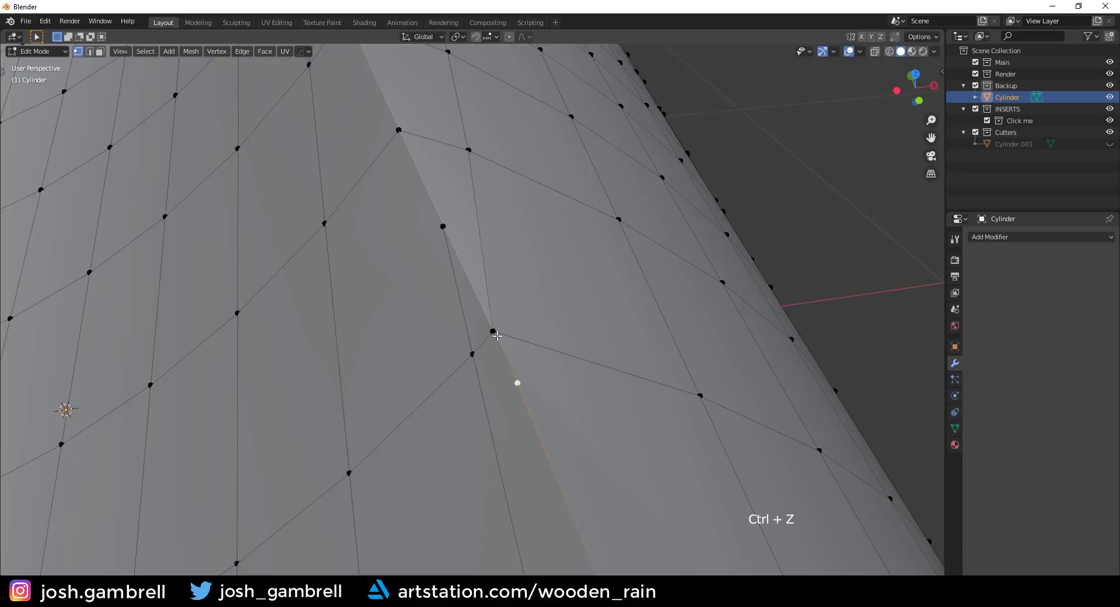
Turn on automatic vertex merging and slide the cluster's remaining stray vertices into the edge vertex.
click(494, 332)
key(g)
right_click(499, 327)
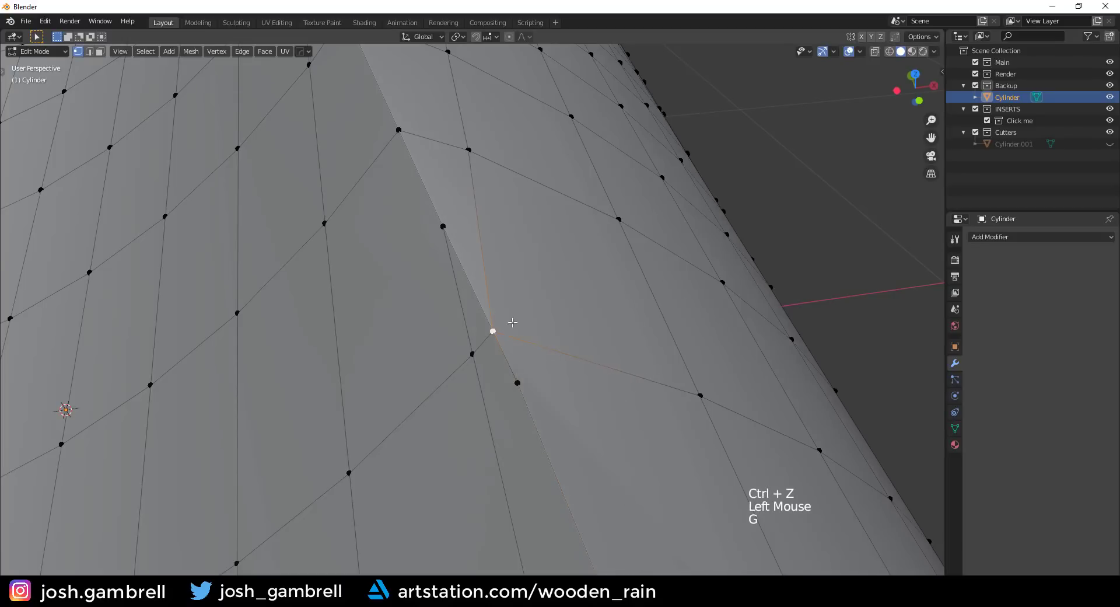
click(894, 37)
key(g)
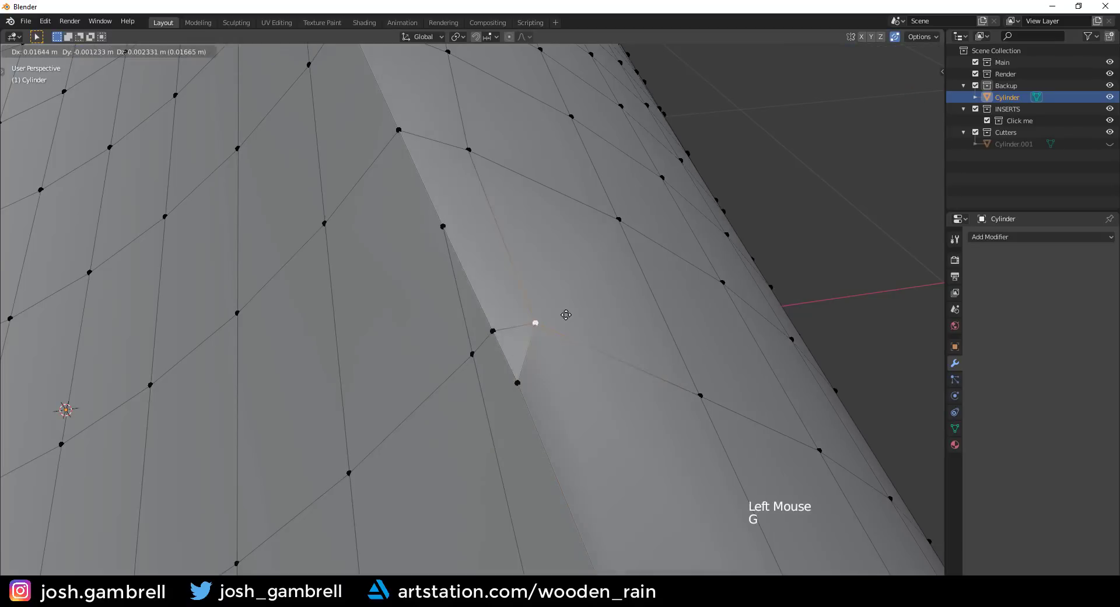
key(g)
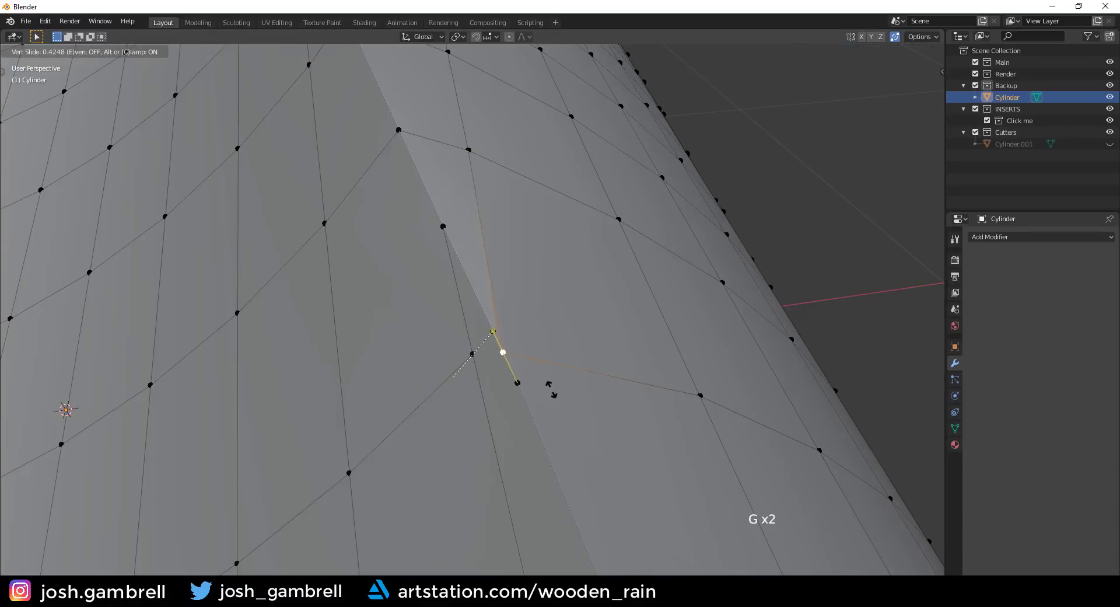
click(519, 379)
key(g)
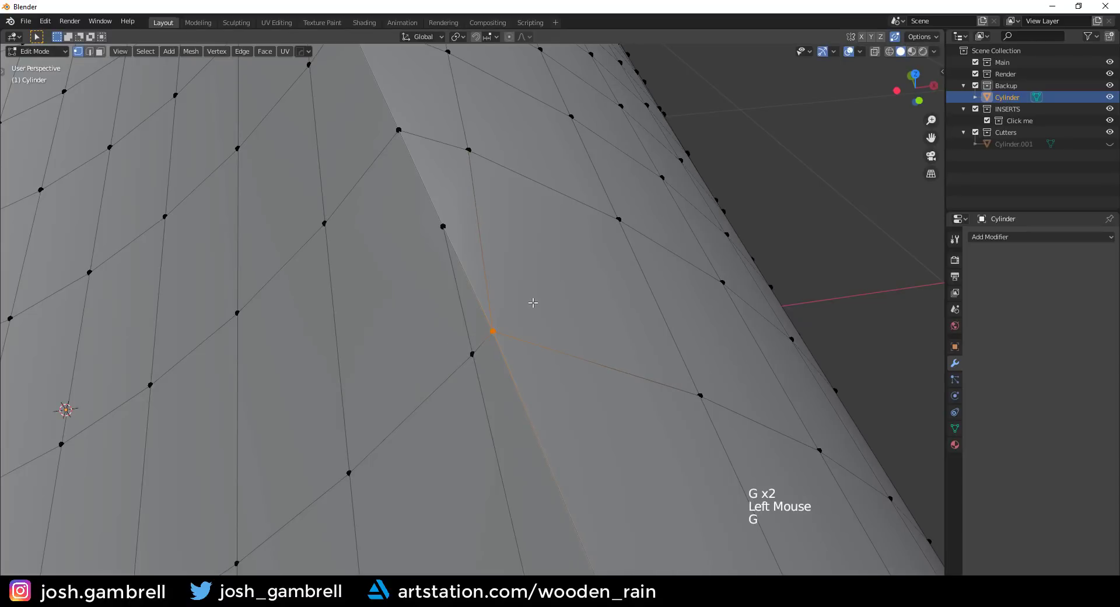
shift+middle_drag(532, 327, 482, 385)
scroll(474, 392, down, 4)
click(457, 378)
key(g)
Try merging the two stray vertices near the cut's corner in opposite directions, the upper one upward and the lower one downward.
middle_drag(500, 424, 521, 350)
scroll(543, 463, down, 3)
scroll(560, 408, up, 3)
scroll(521, 350, up, 5)
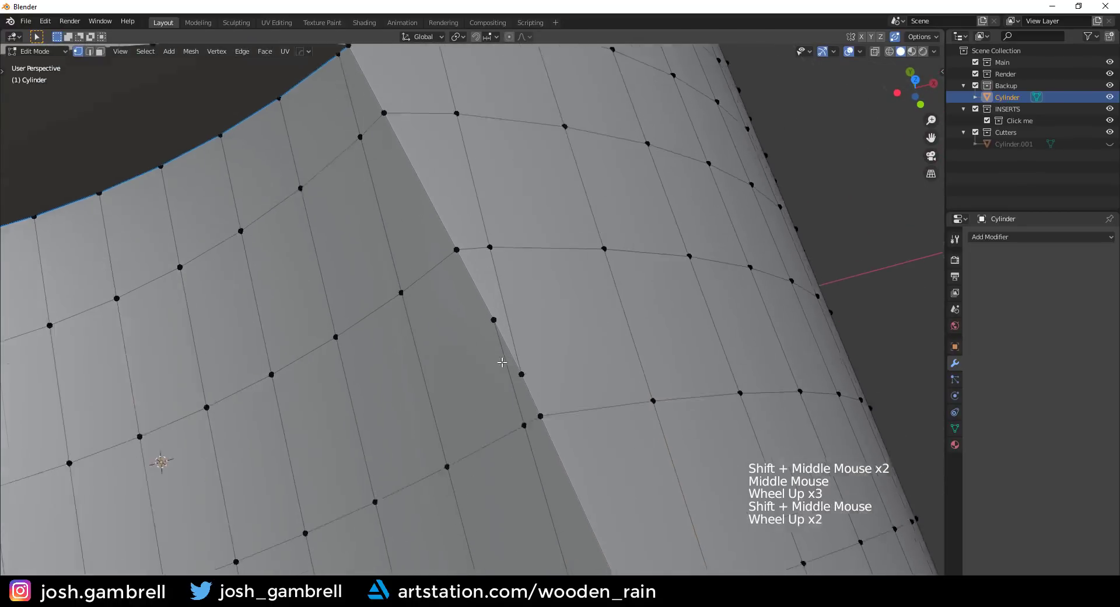
click(510, 318)
key(g)
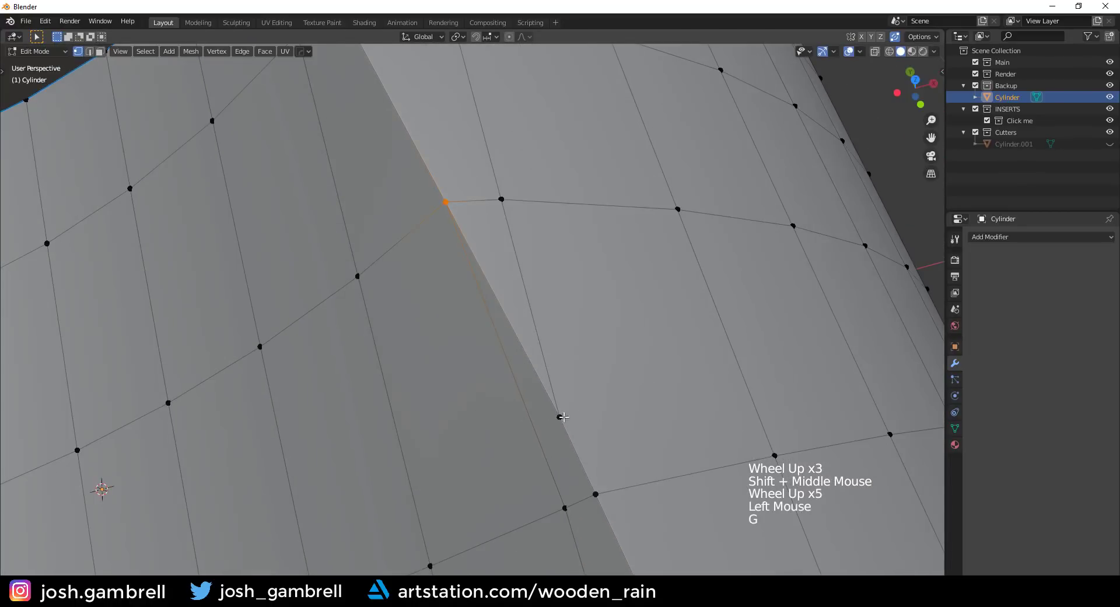
click(556, 416)
key(g)
key(g)
click(647, 518)
scroll(615, 475, down, 4)
middle_drag(615, 475, 616, 426)
key(ctrl+z)
Slide both stray vertices near the cut's corner down into the grid vertex below and clear the selection.
scroll(565, 414, up, 2)
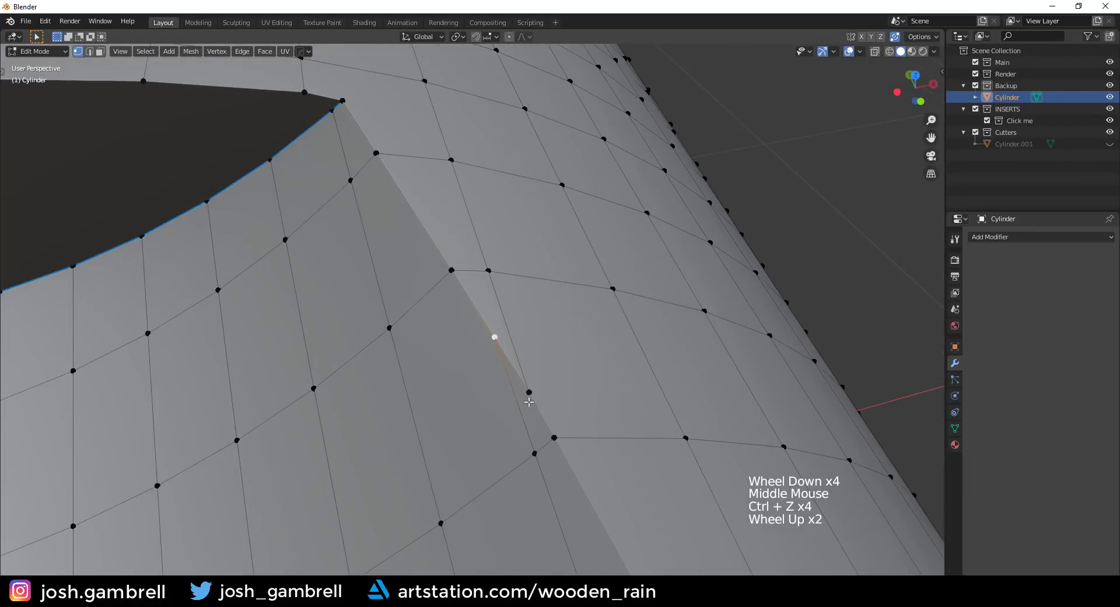
key(g)
key(g)
scroll(619, 508, down, 4)
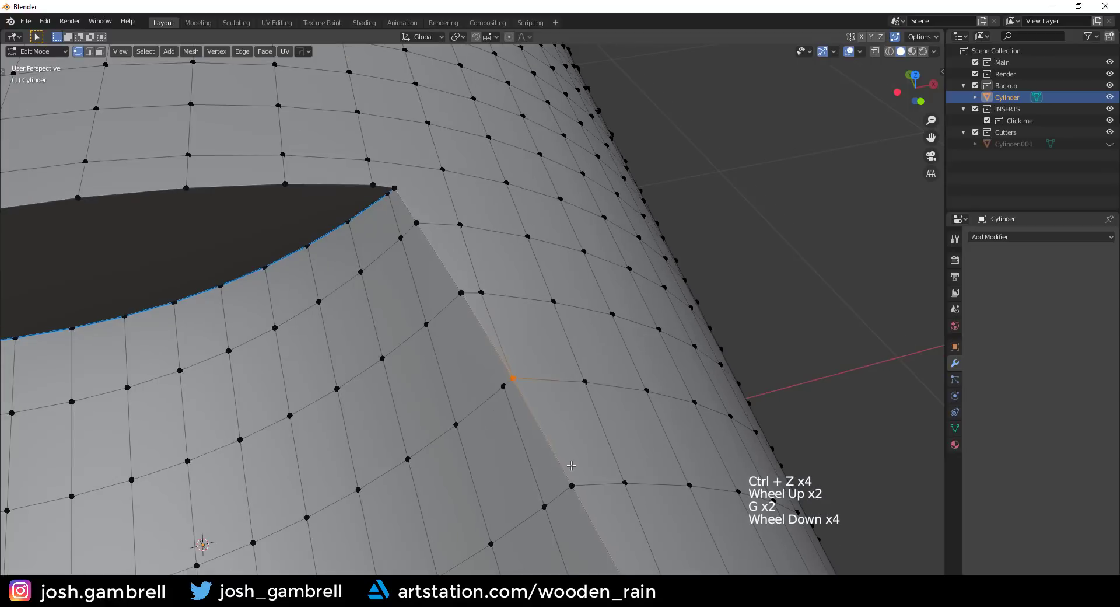
key(alt+a)
Examine the remaining vertices along the side edge toward the open end of the cut.
scroll(595, 433, down, 7)
middle_drag(592, 438, 523, 239)
scroll(595, 444, up, 7)
scroll(585, 238, down, 4)
mouse_move(546, 285)
middle_down()
mouse_move(565, 242)
mouse_move(599, 385)
mouse_move(545, 282)
middle_up()
scroll(545, 282, up, 3)
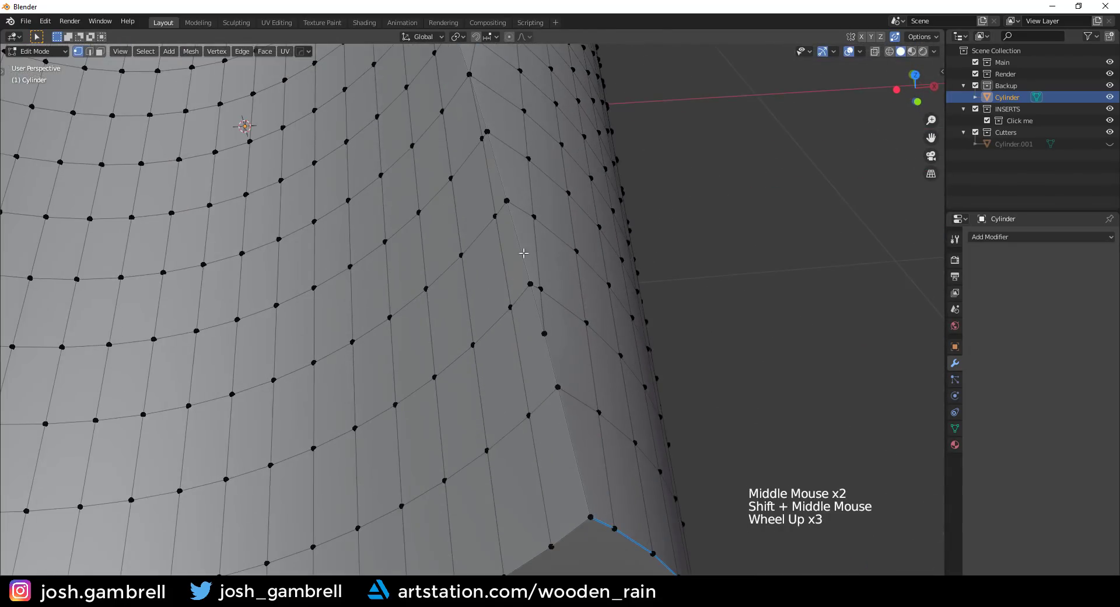
middle_drag(586, 243, 525, 247)
middle_drag(512, 109, 583, 147)
shift+middle_drag(612, 105, 504, 198)
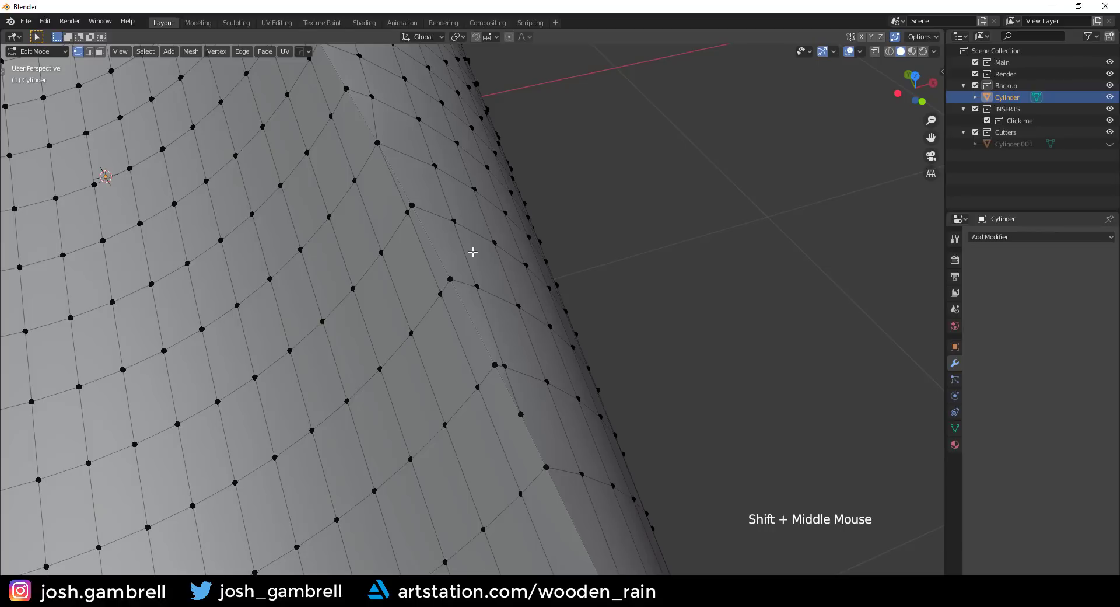
Slide the stray vertex on the cut's side edge and the one just outside it into the adjacent edge vertices.
scroll(558, 352, up, 3)
middle_drag(557, 352, 401, 335)
click(407, 289)
middle_drag(407, 290, 453, 315)
key(g)
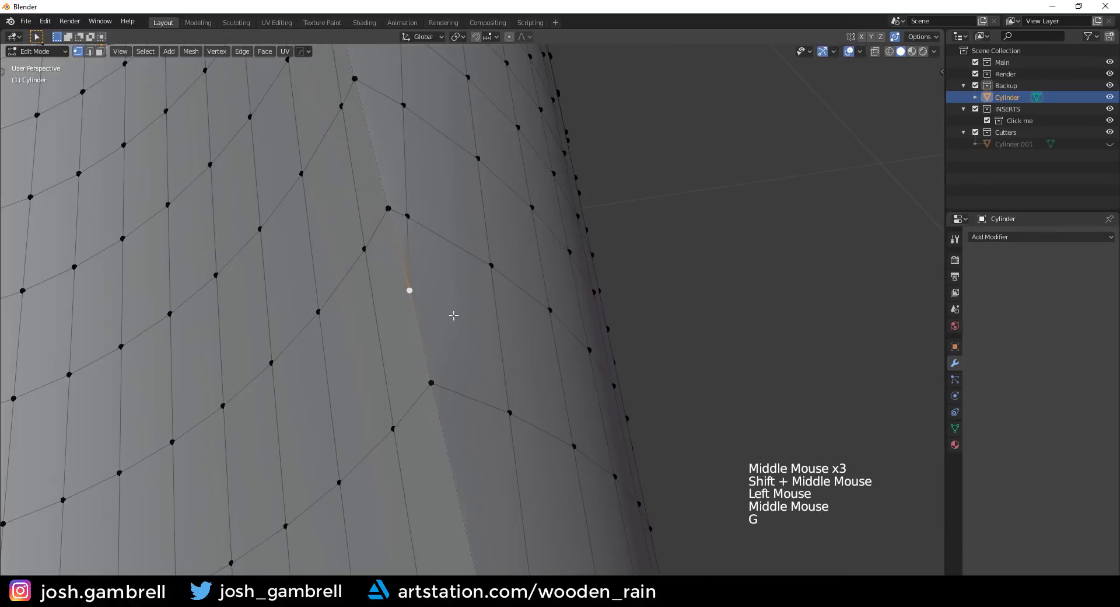
click(410, 218)
key(g)
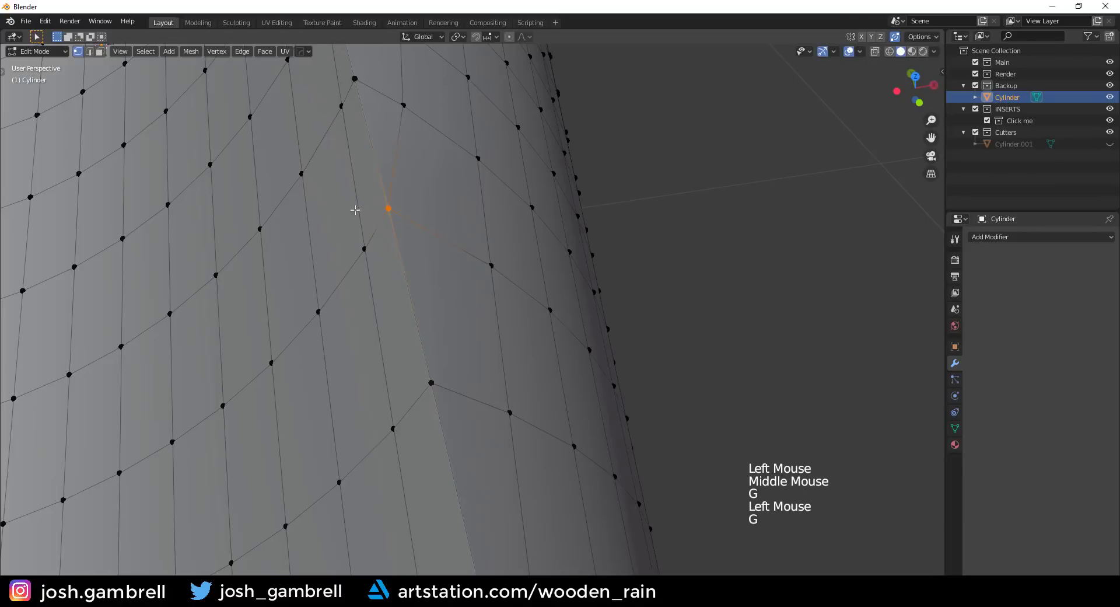
Try sliding the stray vertex just inside the cut's side edge up into the adjoining edge vertex.
scroll(453, 217, down, 3)
middle_drag(453, 218, 563, 323)
scroll(629, 336, down, 1)
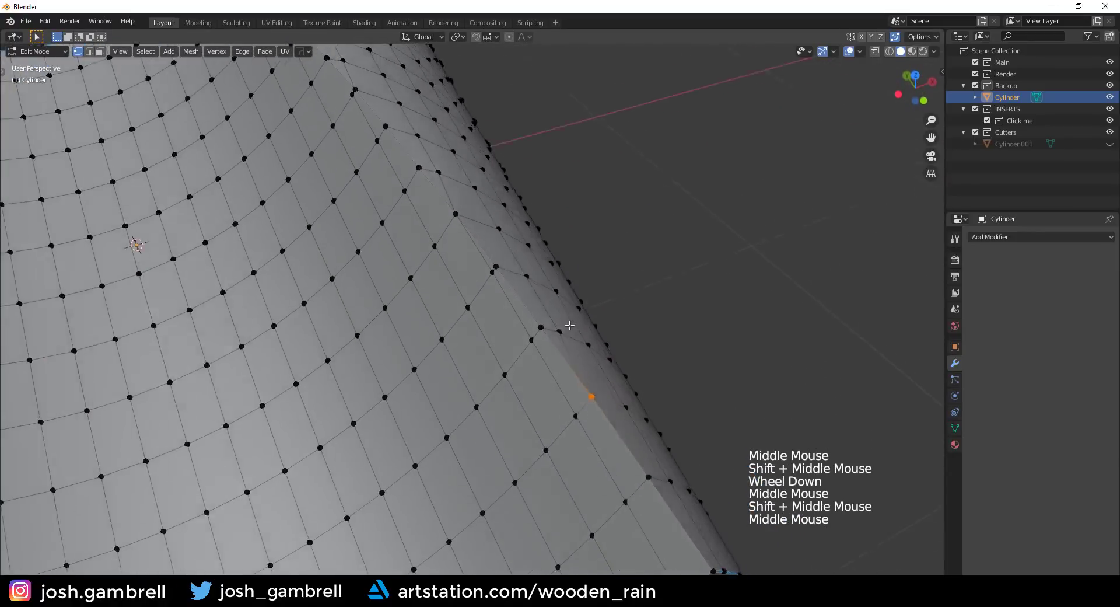
scroll(512, 300, up, 3)
click(504, 265)
key(g)
key(g)
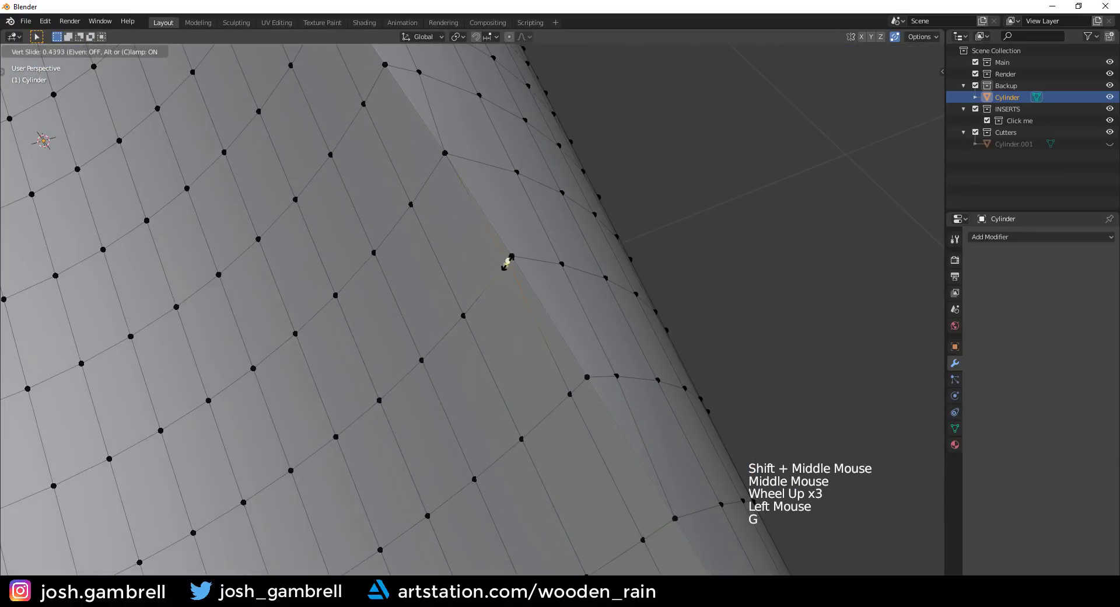
click(547, 240)
scroll(503, 278, up, 1)
middle_drag(502, 278, 506, 239)
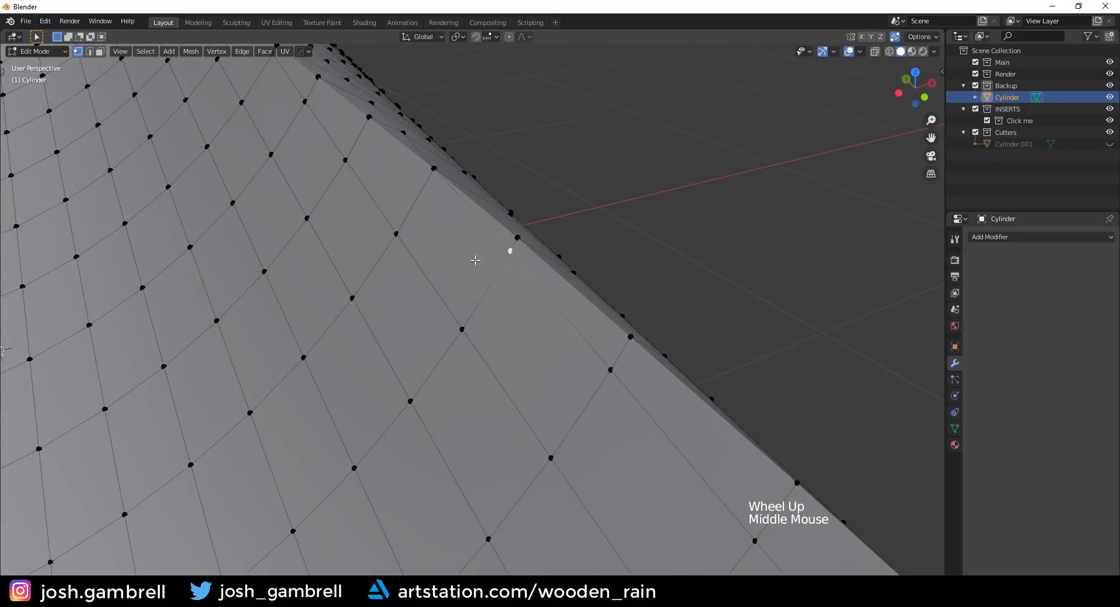
Return to vertex selection after briefly trying face selection, and slide the stray inner vertex into the adjoining edge vertex.
key(3)
click(460, 278)
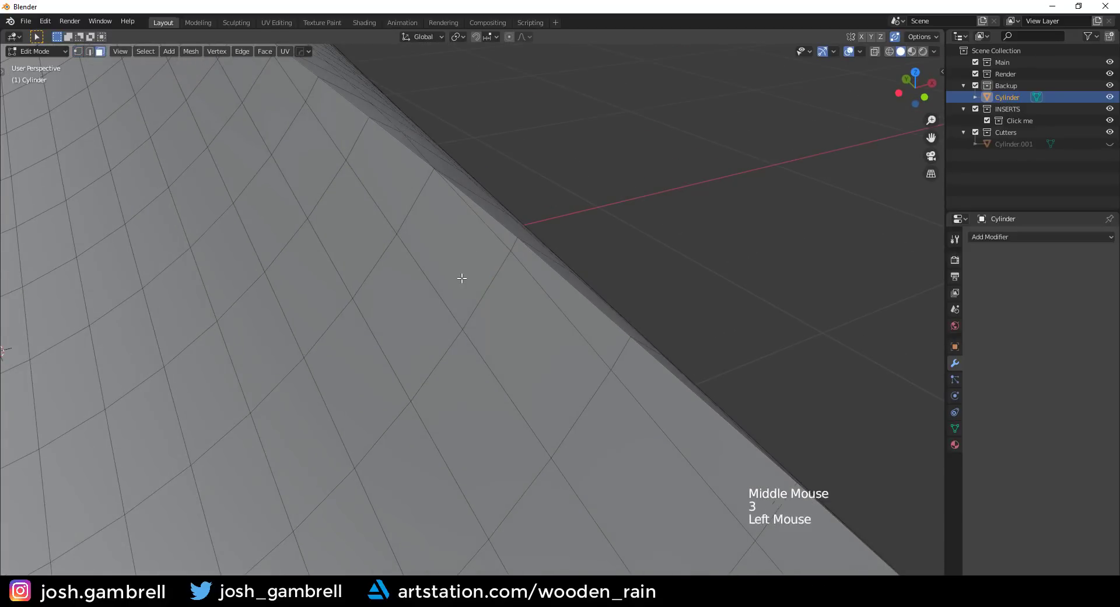
key(g)
right_click(513, 251)
key(1)
click(513, 253)
key(g)
key(g)
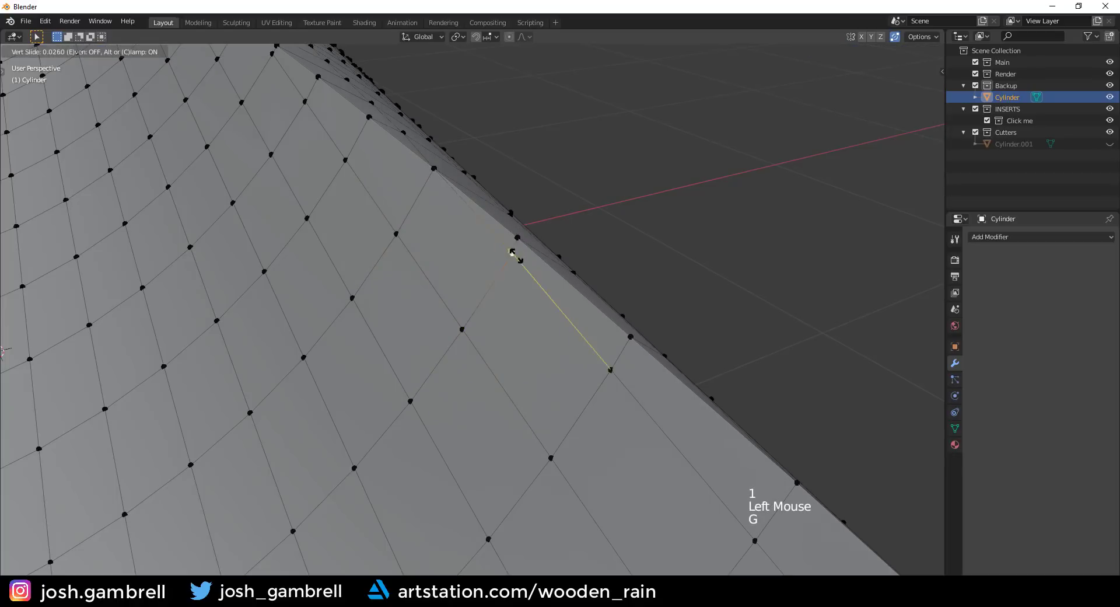
click(521, 236)
Check the shading in Object Mode, then slide the next stray vertex beside the side edge into its edge vertex.
key(Tab)
middle_drag(570, 286, 607, 296)
key(Tab)
scroll(603, 352, down, 4)
middle_drag(602, 352, 616, 397)
shift+middle_drag(616, 396, 607, 362)
middle_drag(607, 362, 548, 309)
shift+middle_drag(548, 310, 535, 332)
scroll(536, 332, up, 4)
scroll(540, 330, up, 2)
click(581, 306)
key(g)
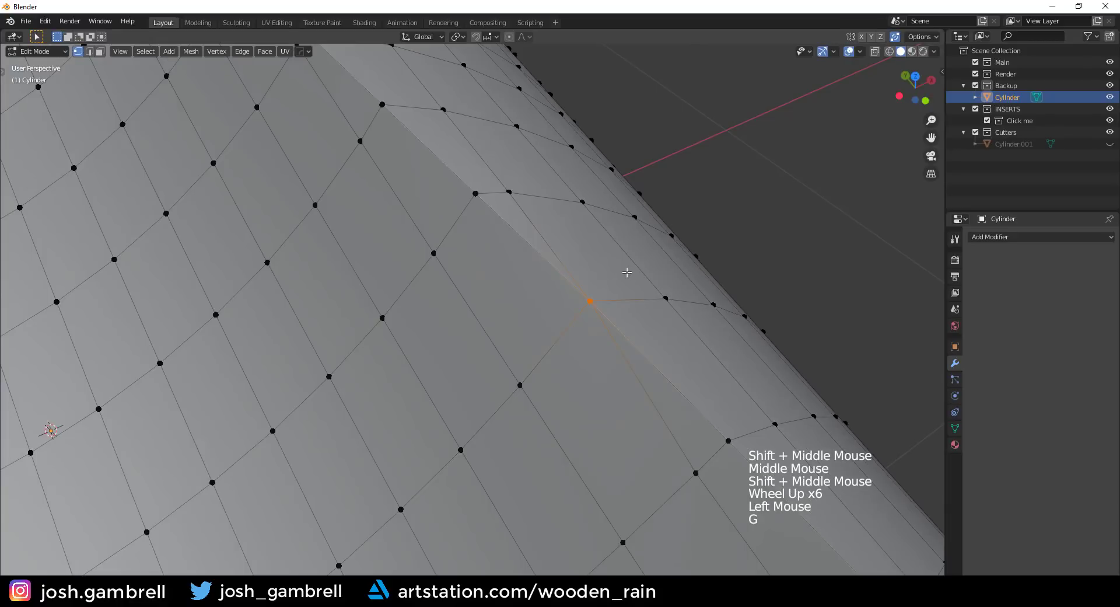
Slide the next stray vertex near the closed end of the cut's side edge into its edge vertex.
scroll(607, 271, down, 4)
middle_drag(607, 271, 593, 207)
click(574, 350)
key(g)
scroll(575, 349, up, 3)
scroll(537, 284, up, 3)
scroll(575, 220, down, 8)
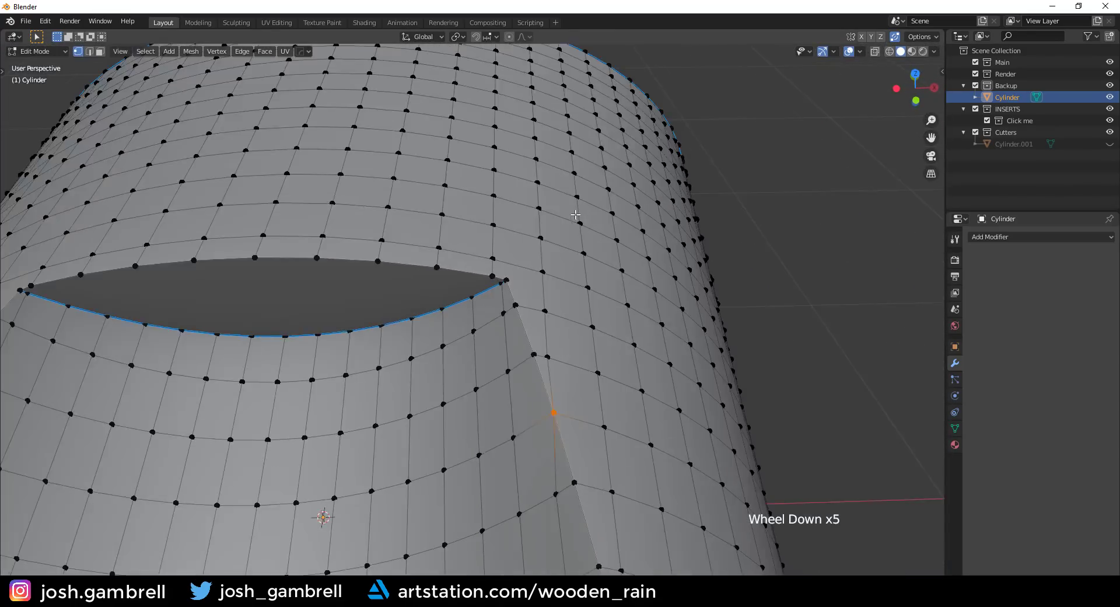
Clear the selection, return to Object Mode and mirror the cleaned half across the local X axis using the Symmetry mode.
middle_drag(437, 339, 467, 291)
middle_drag(466, 292, 608, 249)
scroll(514, 318, down, 4)
scroll(660, 258, up, 2)
key(alt+a)
key(Tab)
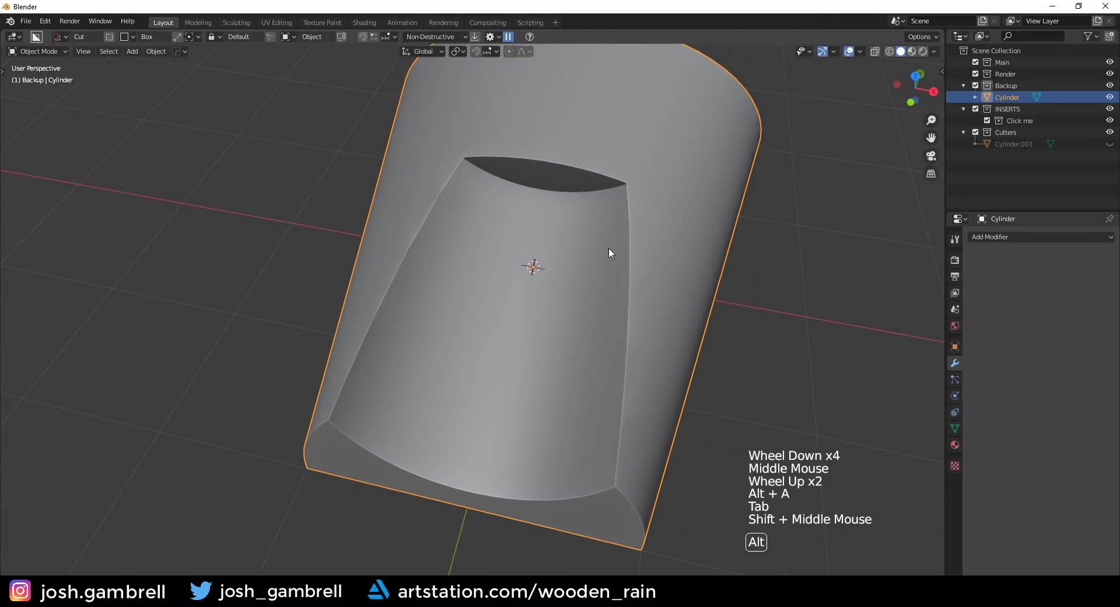
key(alt+x)
click(387, 51)
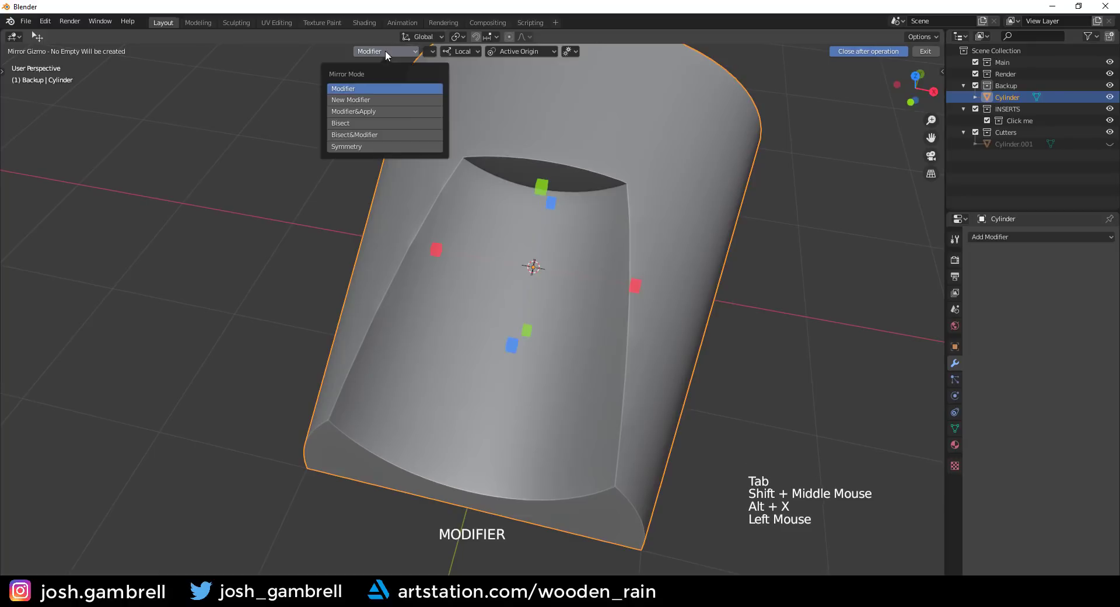
click(358, 148)
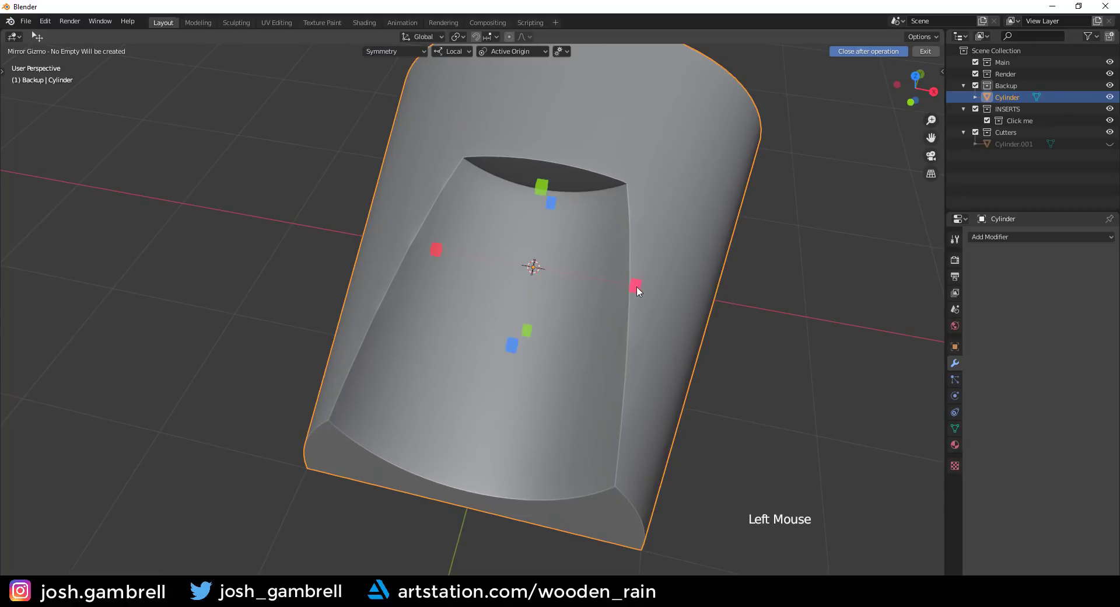
double_click(636, 286)
Examine the mirrored topology and compare the cut's side edge before and after the symmetry with undo and redo.
key(Tab)
scroll(462, 327, up, 3)
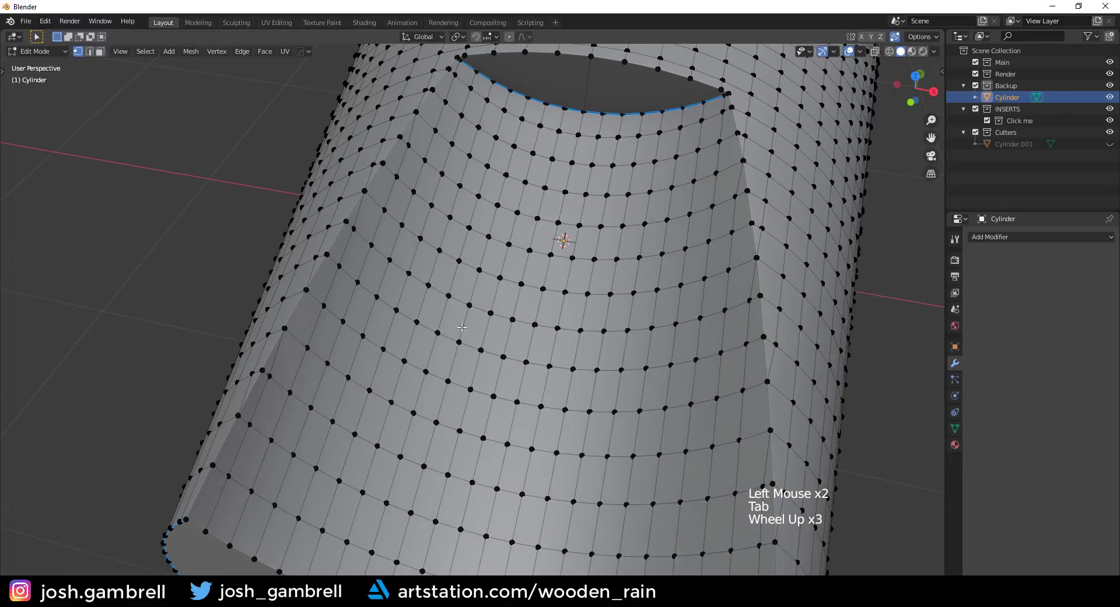
middle_drag(462, 327, 672, 330)
scroll(787, 308, down, 3)
scroll(672, 329, up, 1)
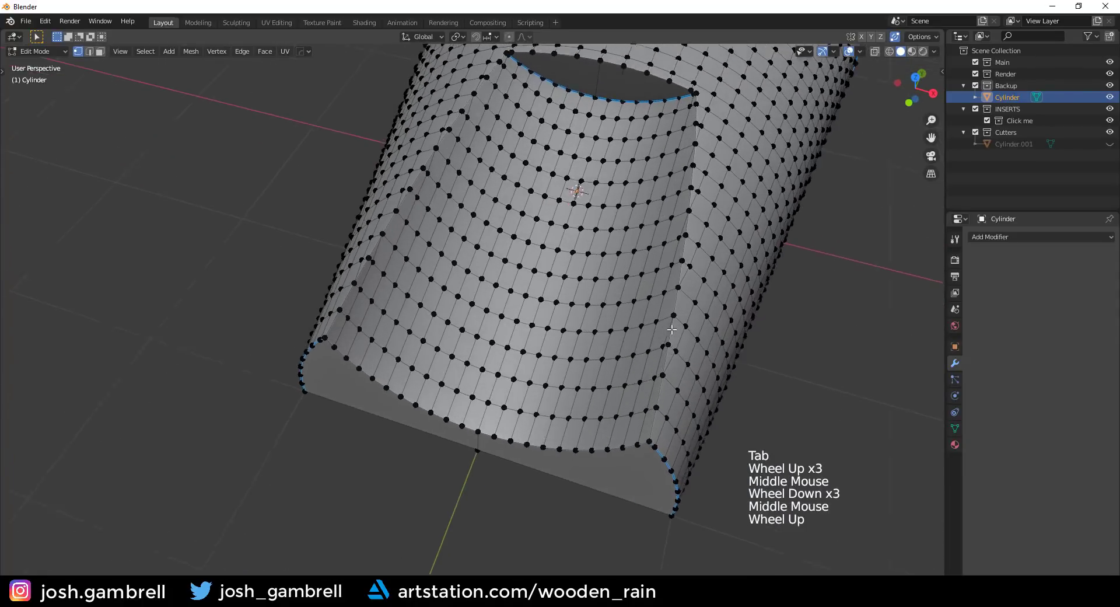
scroll(672, 329, up, 1)
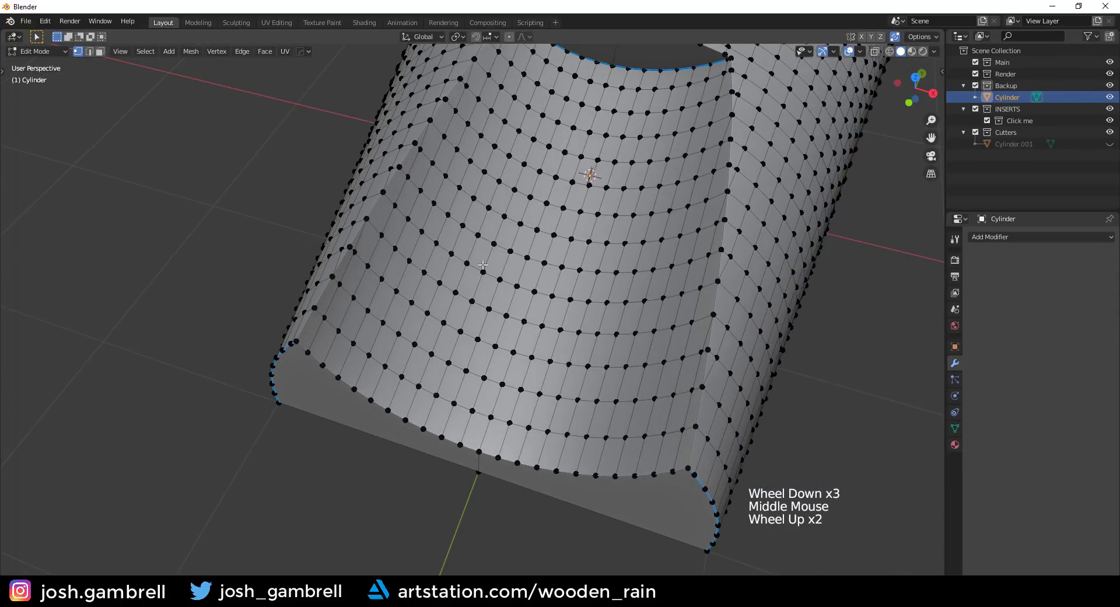
key(ctrl+z)
scroll(457, 237, up, 1)
middle_drag(450, 242, 380, 282)
key(ctrl+z)
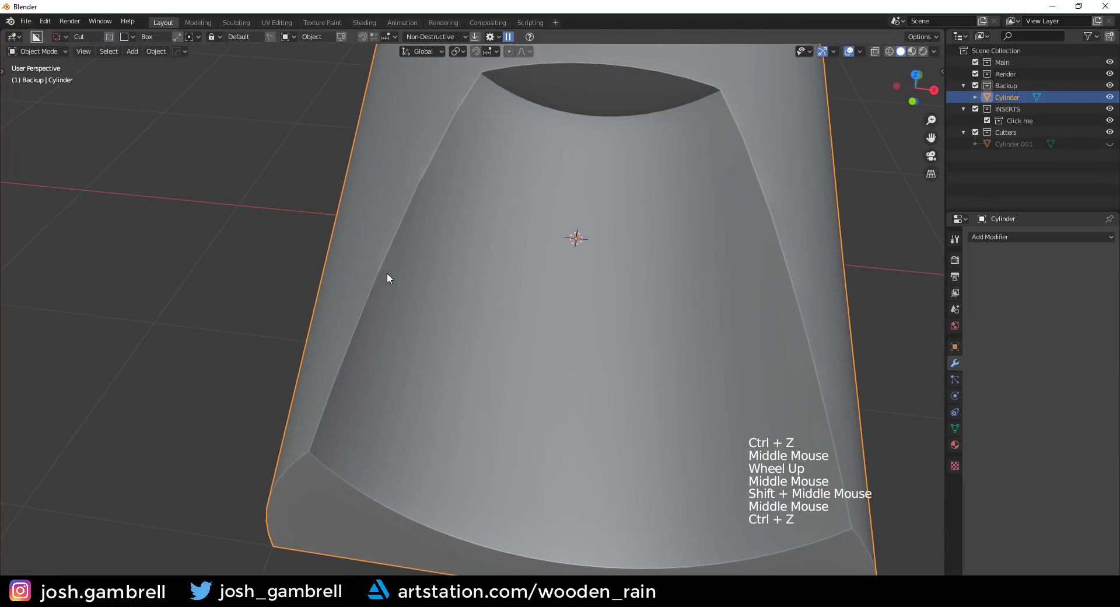
key(ctrl+shift+z)
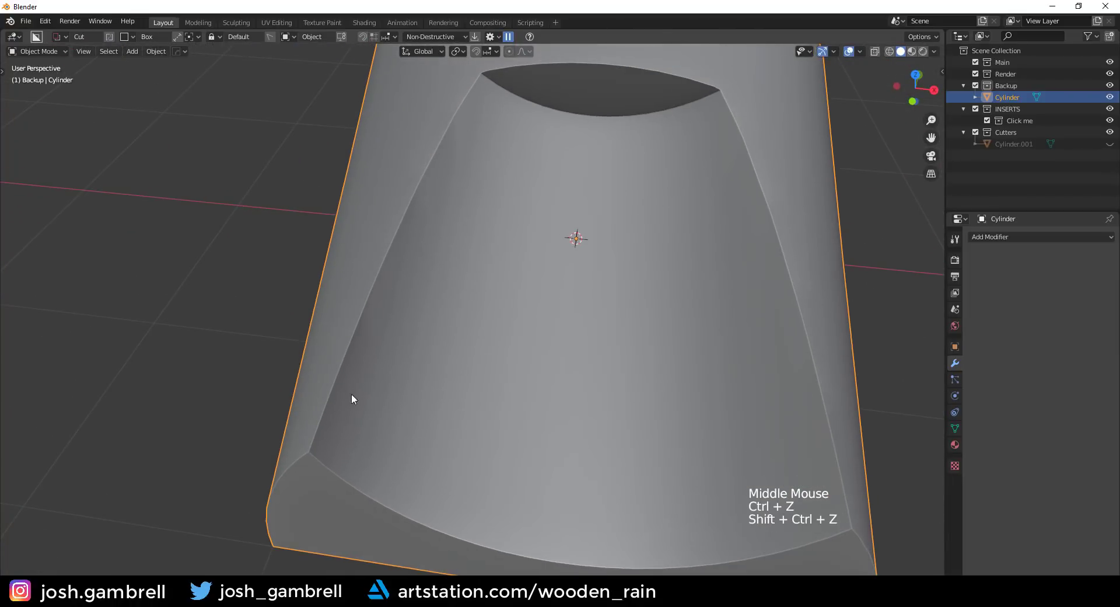
Change the viewport's shading light and inspect the surface shading around the curved cut.
click(934, 52)
click(933, 111)
middle_drag(681, 259, 671, 222)
middle_drag(671, 222, 639, 272)
key(Tab)
key(Tab)
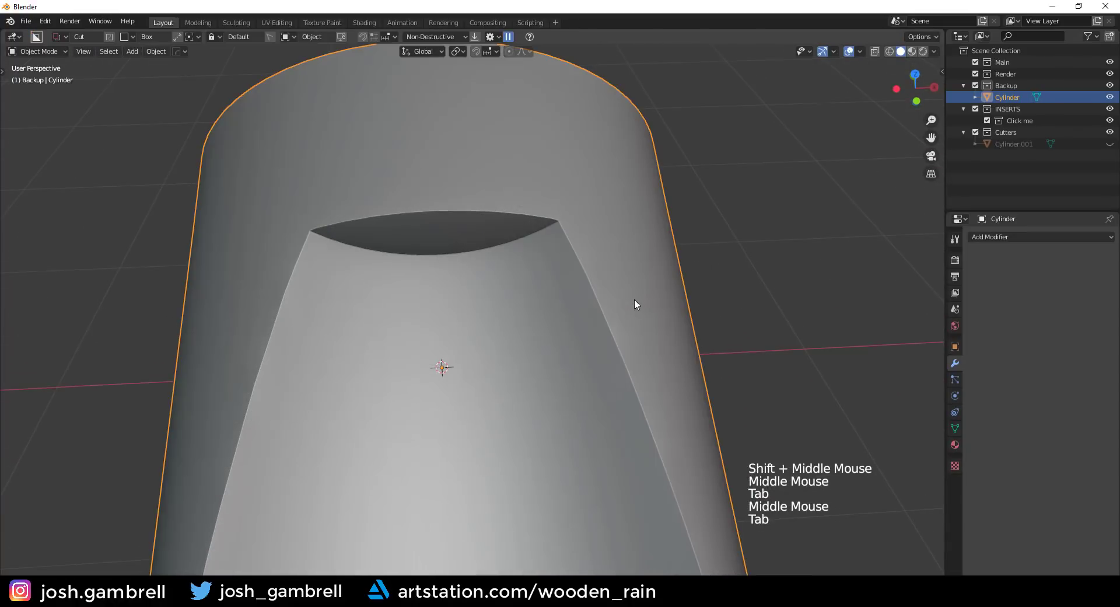
shift+middle_drag(635, 298, 616, 243)
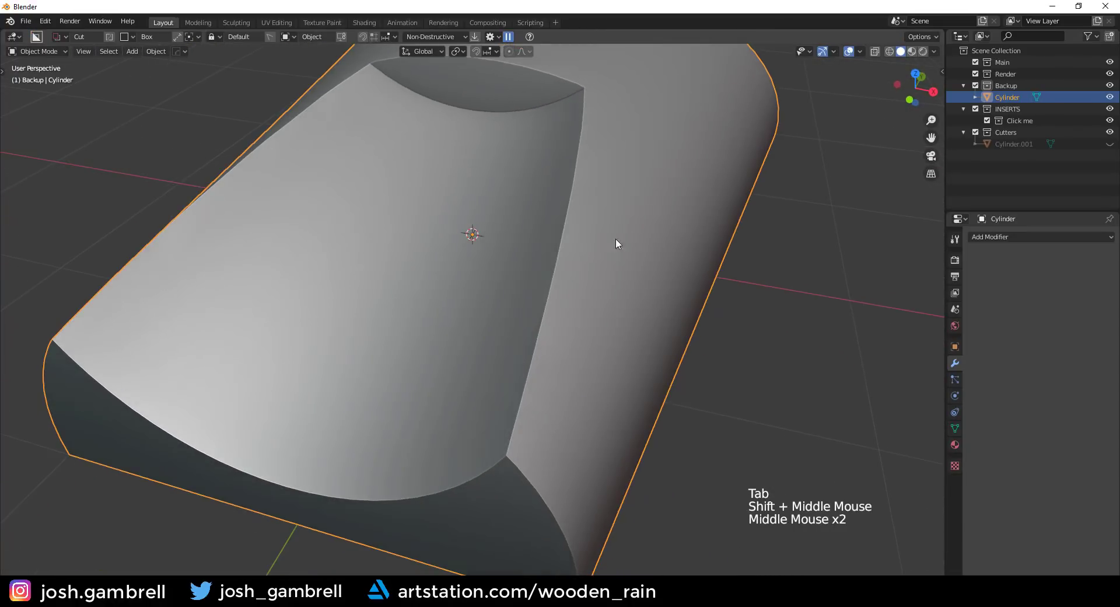
Add a HardOps bevel to the cylinder with a 0.022 m offset, 3 segments and a 30° angle limit.
middle_drag(544, 207, 610, 235)
key(q)
click(603, 235)
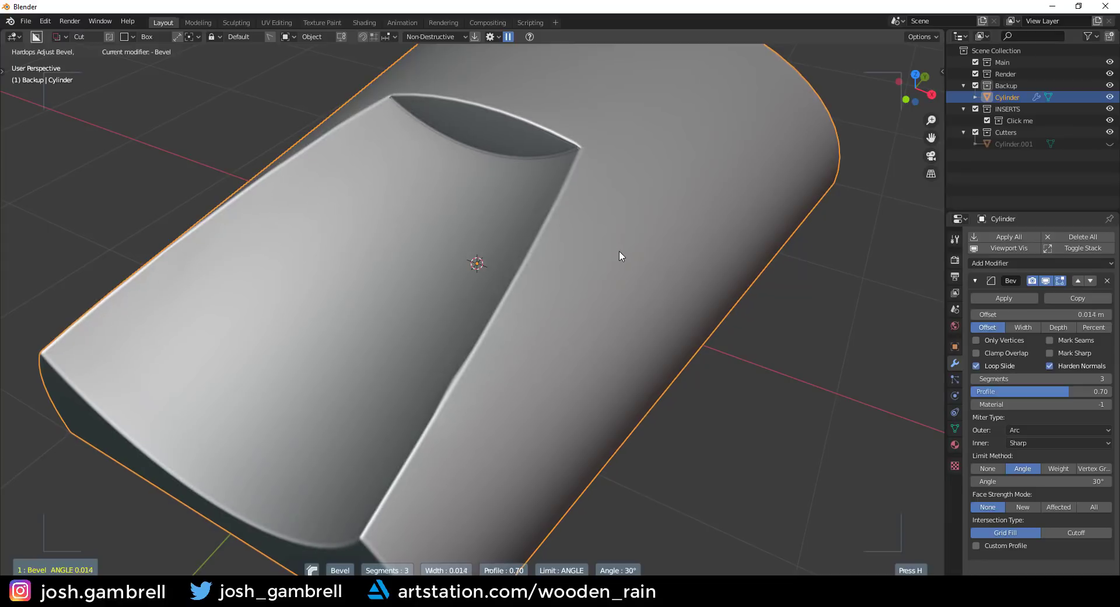
click(616, 252)
Inspect the bevel along the cut's side edge and mark an edge vertex and its inner neighbour in Edit Mode.
middle_drag(595, 304, 655, 315)
shift+middle_drag(598, 406, 574, 310)
middle_drag(575, 309, 529, 283)
key(Tab)
scroll(515, 282, up, 3)
scroll(521, 309, up, 2)
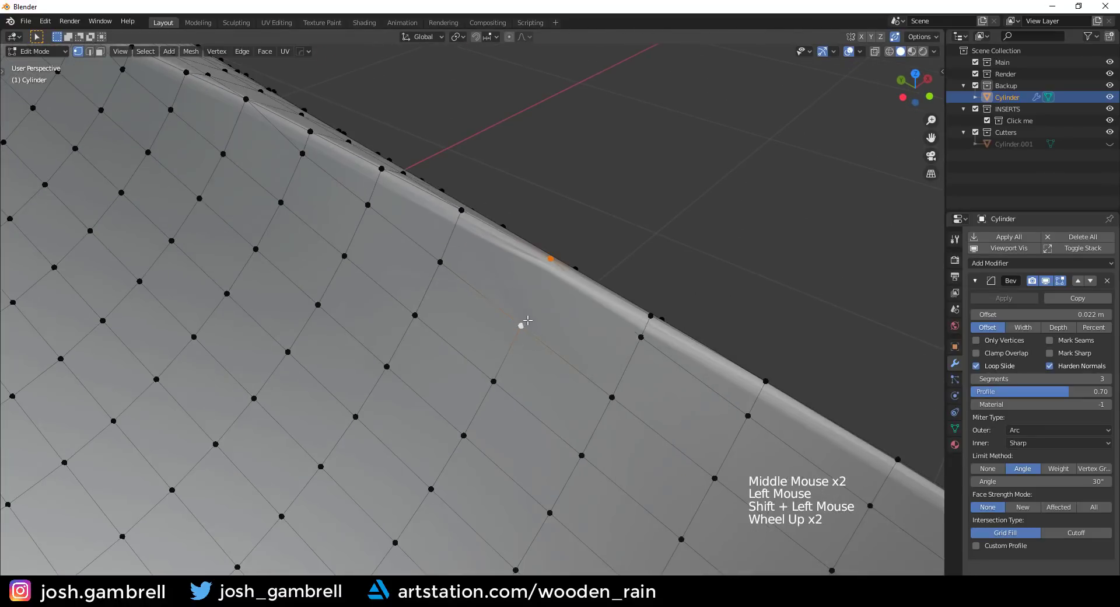
click(520, 321)
middle_drag(519, 320, 950, 379)
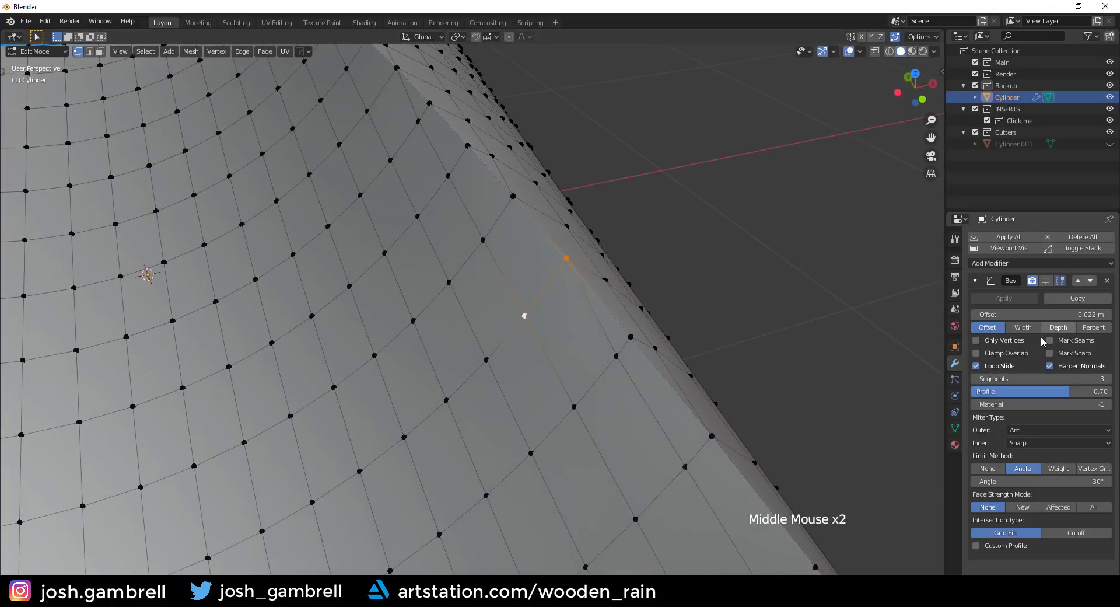
Toggle the bevel's viewport display and examine the underlying vertices along the cut's side edge with it hidden.
click(1046, 280)
mouse_move(671, 271)
middle_down()
mouse_move(635, 256)
mouse_move(671, 274)
middle_up()
click(1046, 280)
middle_drag(905, 282, 542, 332)
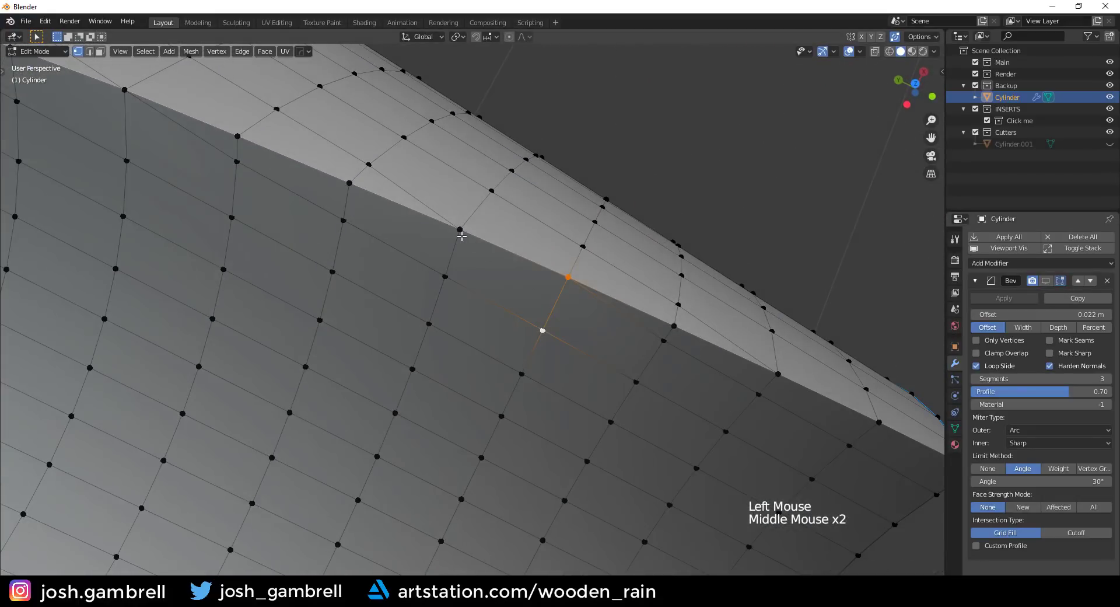
middle_drag(602, 302, 663, 366)
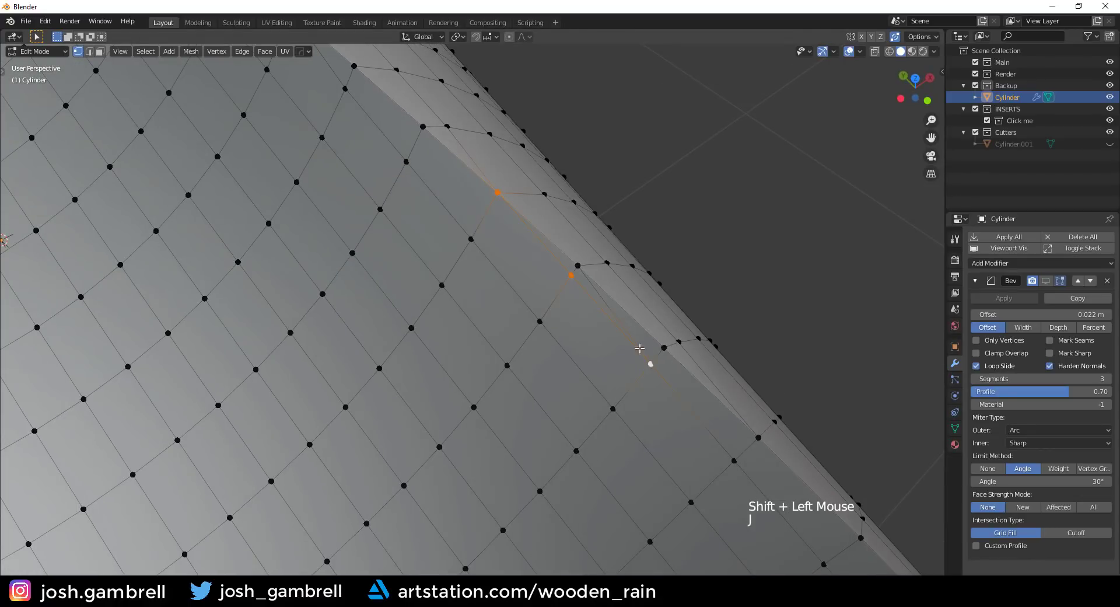
Clear the vertex selection, turn the bevel's viewport display back on and return to editing the mesh.
middle_drag(614, 318, 680, 312)
key(alt+a)
key(Tab)
click(1045, 281)
key(Tab)
middle_drag(575, 302, 650, 370)
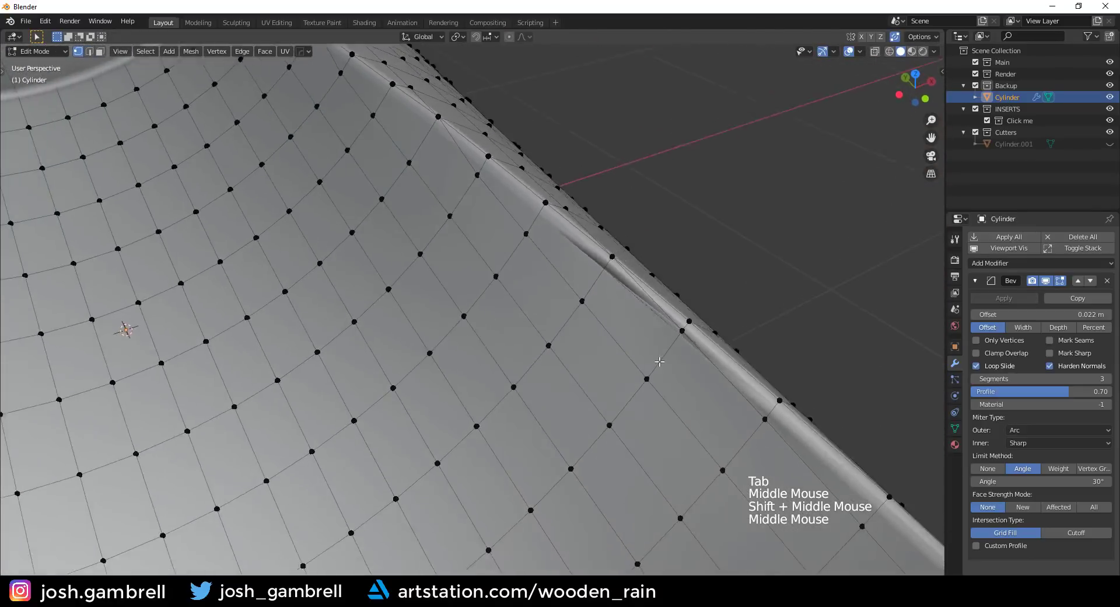
Slide the vertex crowding the side edge's bevel slightly inward along its cross edge.
scroll(649, 370, up, 3)
middle_drag(725, 299, 723, 327)
shift+scroll(723, 327, up, 1)
shift+middle_drag(724, 327, 741, 354)
scroll(742, 354, up, 3)
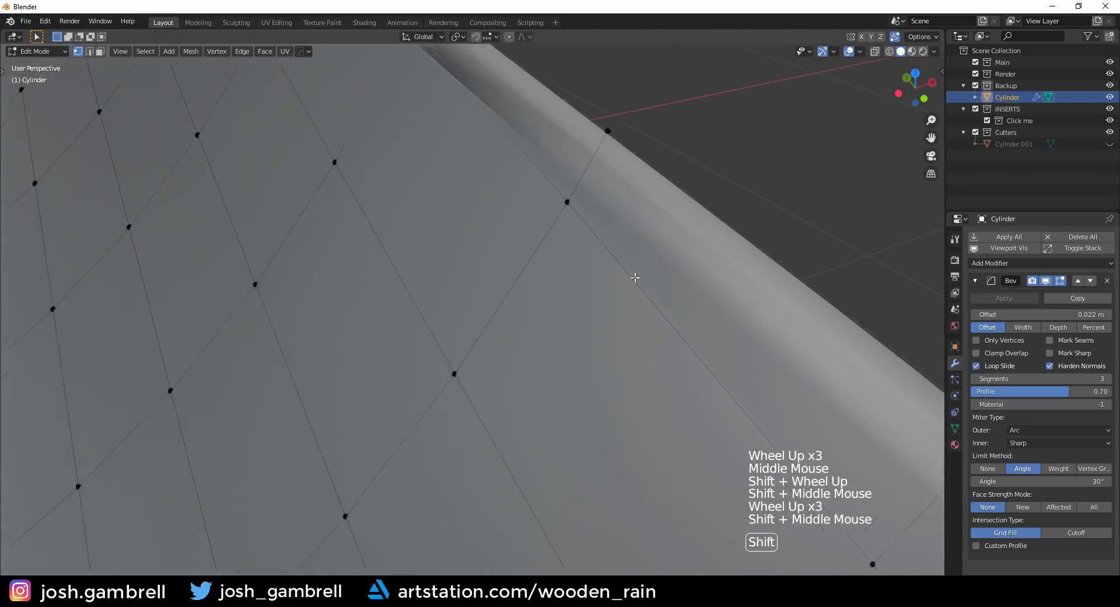
shift+middle_drag(636, 278, 601, 289)
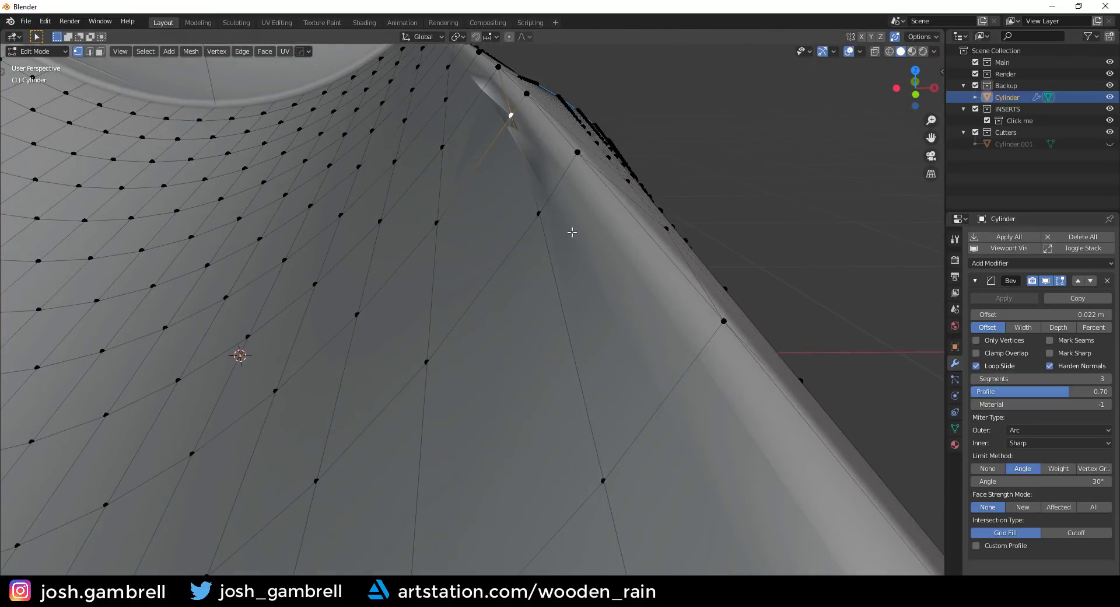
middle_drag(553, 218, 513, 222)
shift+middle_drag(513, 222, 483, 225)
scroll(525, 198, up, 3)
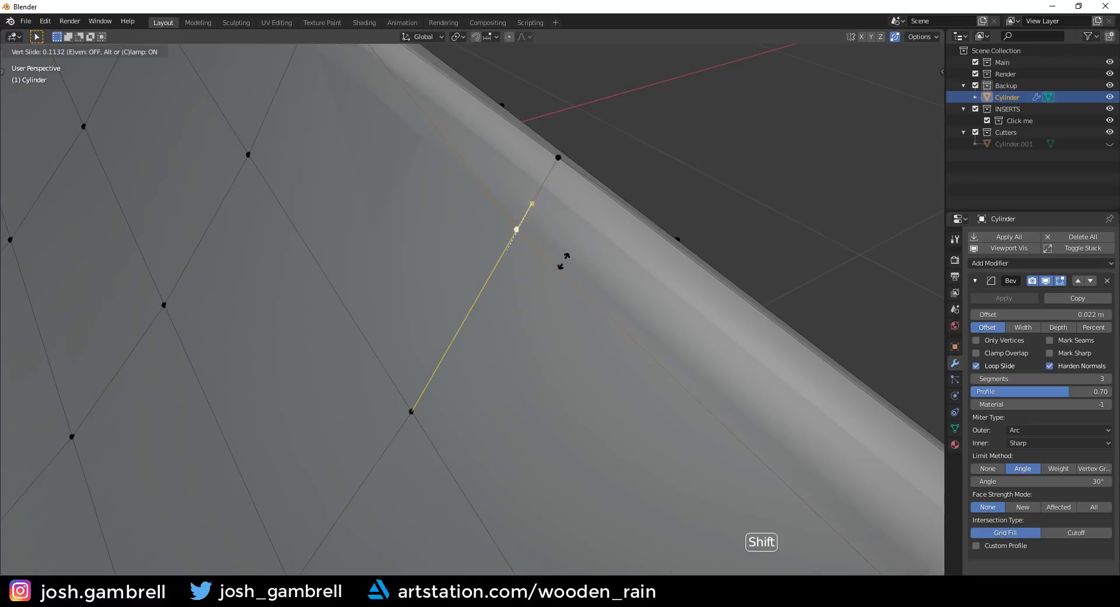
Inspect the bevel along the cut's side edges and at the corner of its closed end in Object Mode.
scroll(583, 280, down, 8)
middle_drag(617, 300, 530, 397)
key(Tab)
shift+middle_drag(650, 275, 650, 328)
key(Tab)
key(Tab)
scroll(642, 318, down, 4)
scroll(621, 422, up, 2)
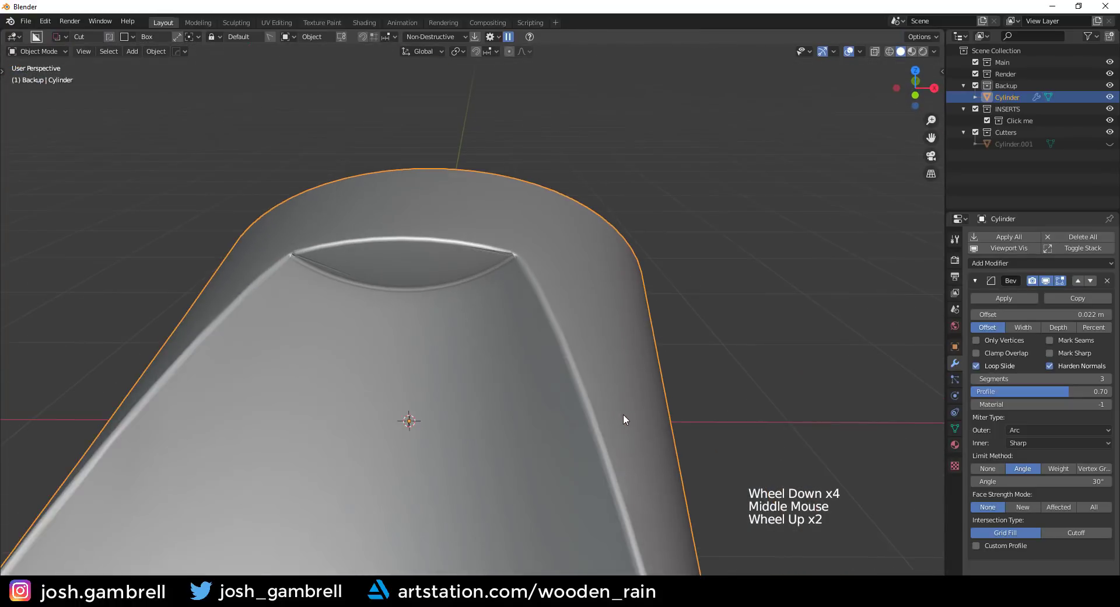
middle_drag(623, 415, 563, 418)
scroll(551, 402, up, 6)
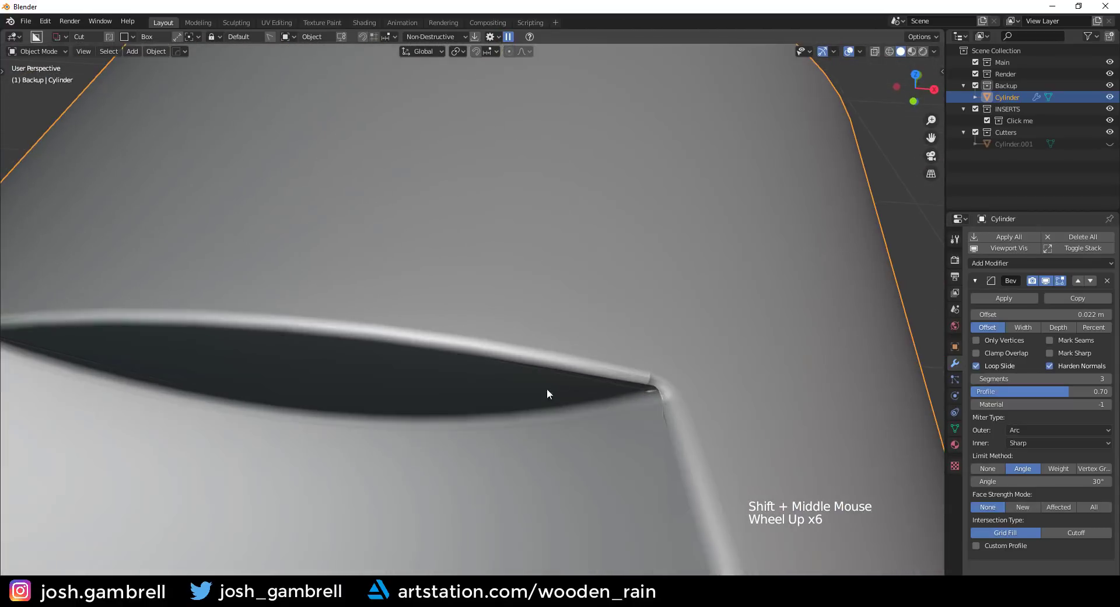
Enter Edit Mode at the corner of the cut's opening and hide the bevel in the viewport.
key(Tab)
middle_drag(660, 407, 671, 327)
scroll(662, 409, up, 3)
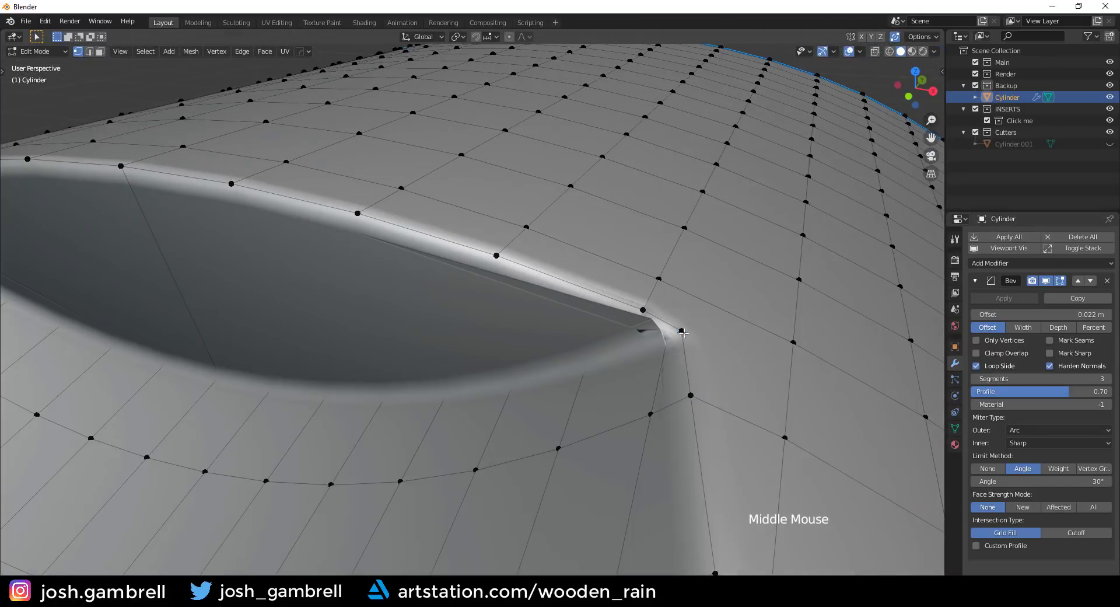
click(1047, 281)
click(1046, 282)
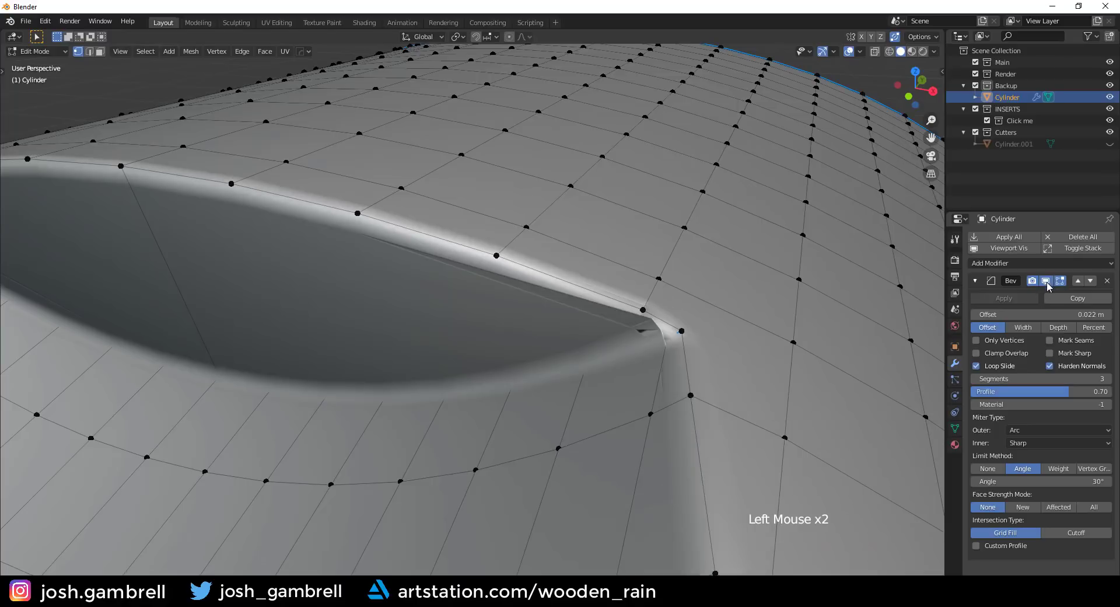
click(1047, 286)
Slide the stray vertex on the opening's lower rim into the corner vertex and show the bevel again.
middle_drag(652, 352, 585, 266)
scroll(702, 378, up, 1)
key(g)
key(g)
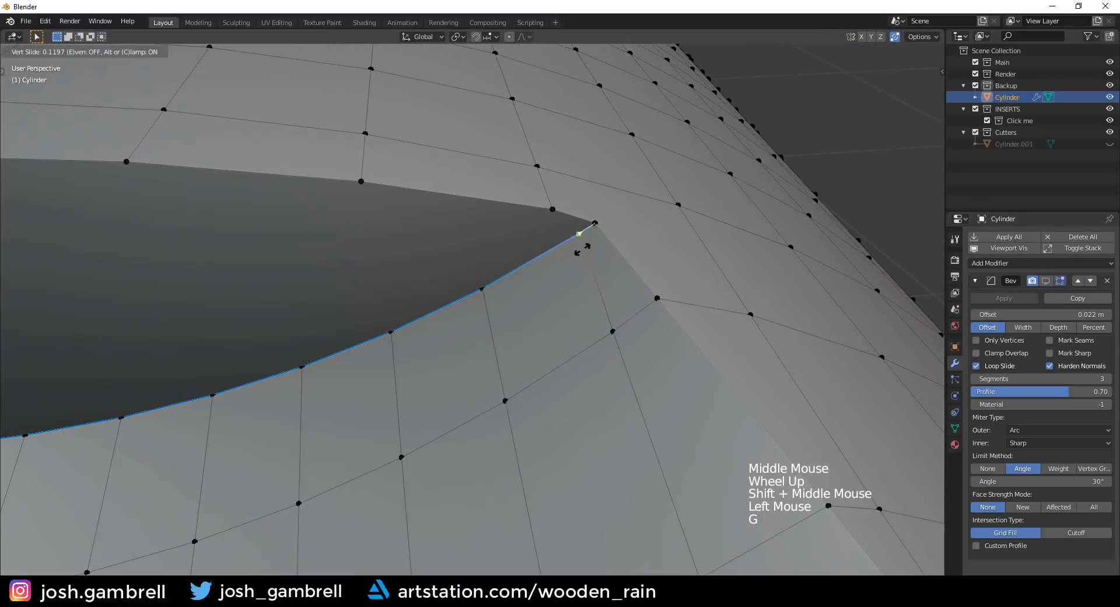
click(728, 214)
click(1047, 281)
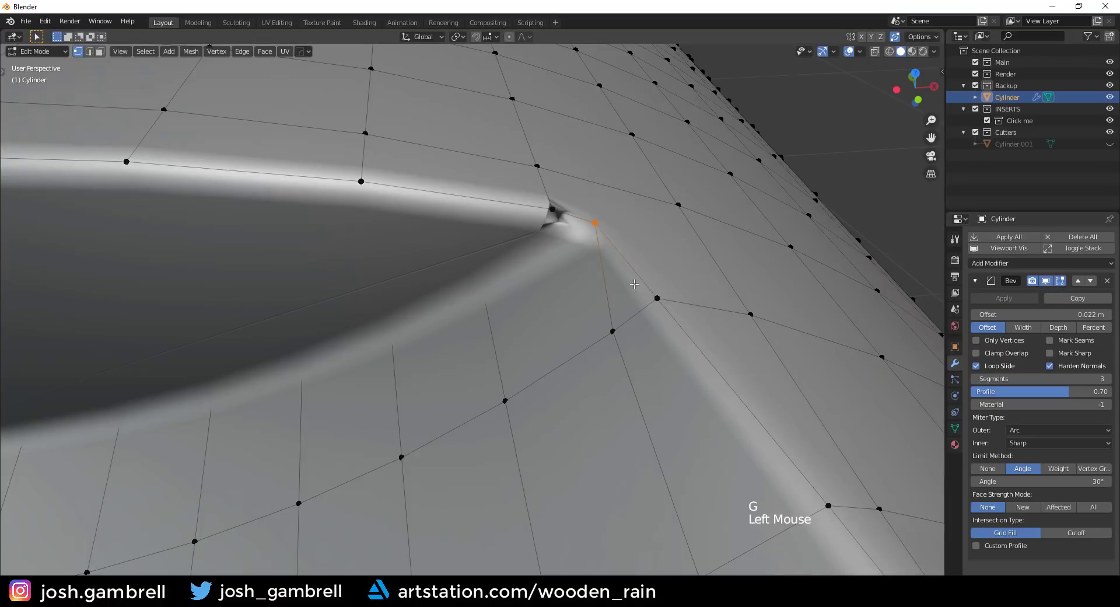
Compare the corner's bevel before and after the vertex merge with undo and redo.
middle_drag(578, 274, 595, 286)
key(ctrl+z)
key(ctrl+shift+z)
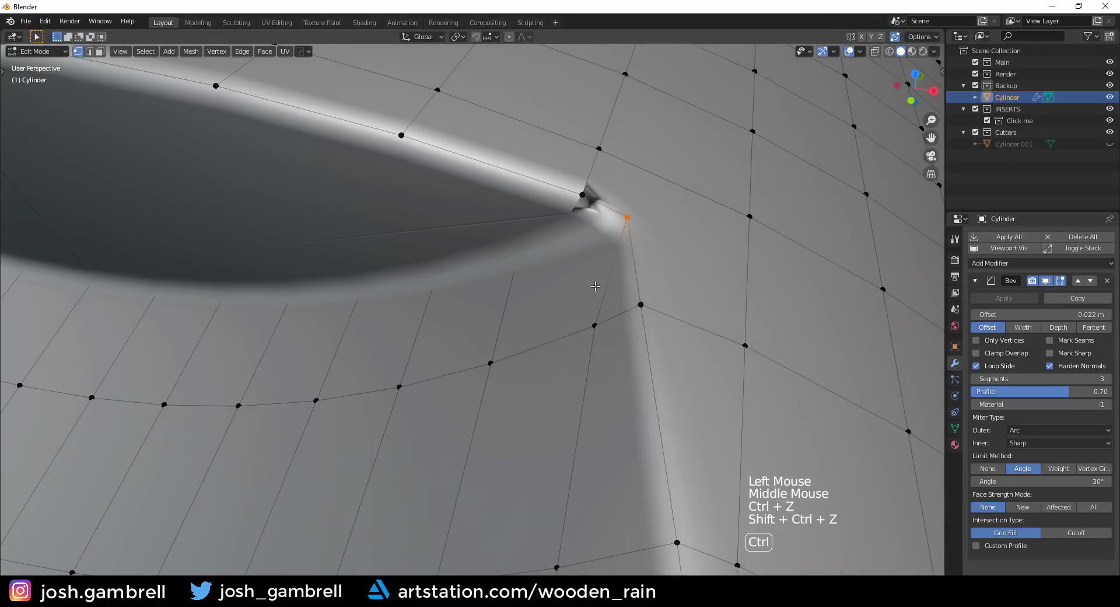
Undo the last corner merge and try sliding the lower rim's stray vertex along its edge.
key(ctrl+z)
key(g)
key(g)
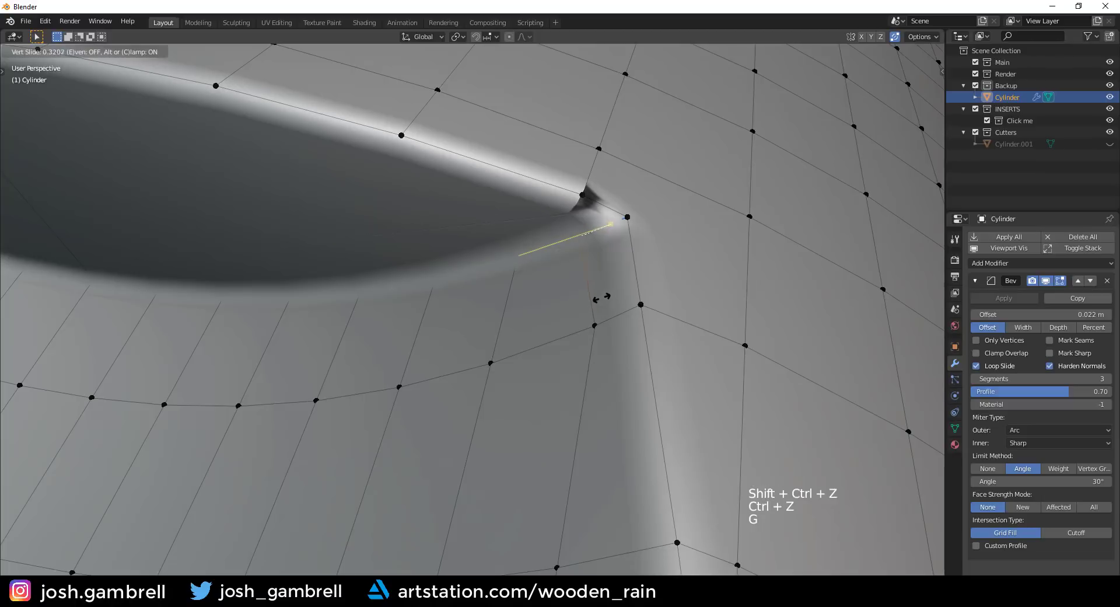
right_click(608, 297)
middle_drag(610, 295, 596, 255)
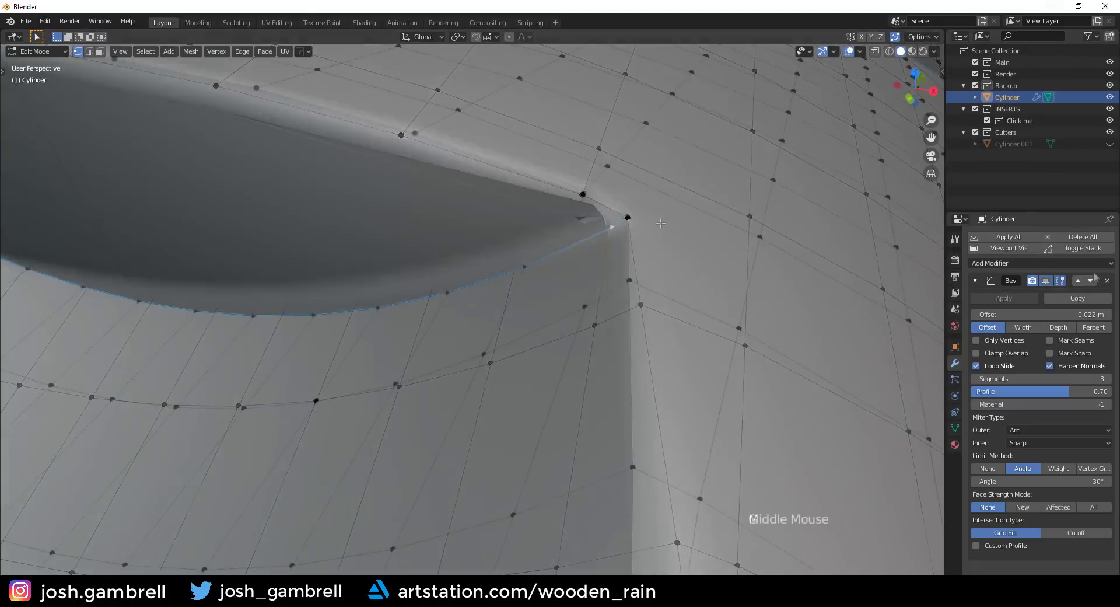
scroll(618, 233, up, 2)
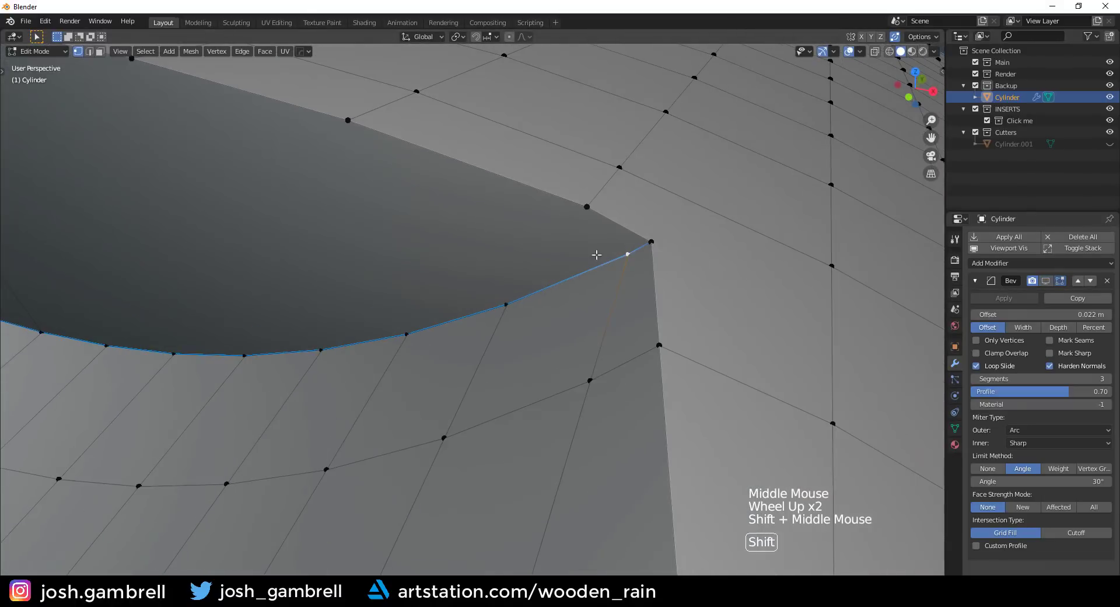
Slide the stray vertex on the opening's upper rim into the corner vertex and check the bevel in Object Mode.
click(595, 211)
key(g)
key(g)
click(700, 257)
middle_drag(702, 257, 670, 267)
key(Tab)
scroll(618, 254, down, 4)
middle_drag(602, 248, 540, 219)
Compare the corner's bevel with and without the merged upper rim vertex from several angles.
key(ctrl+z)
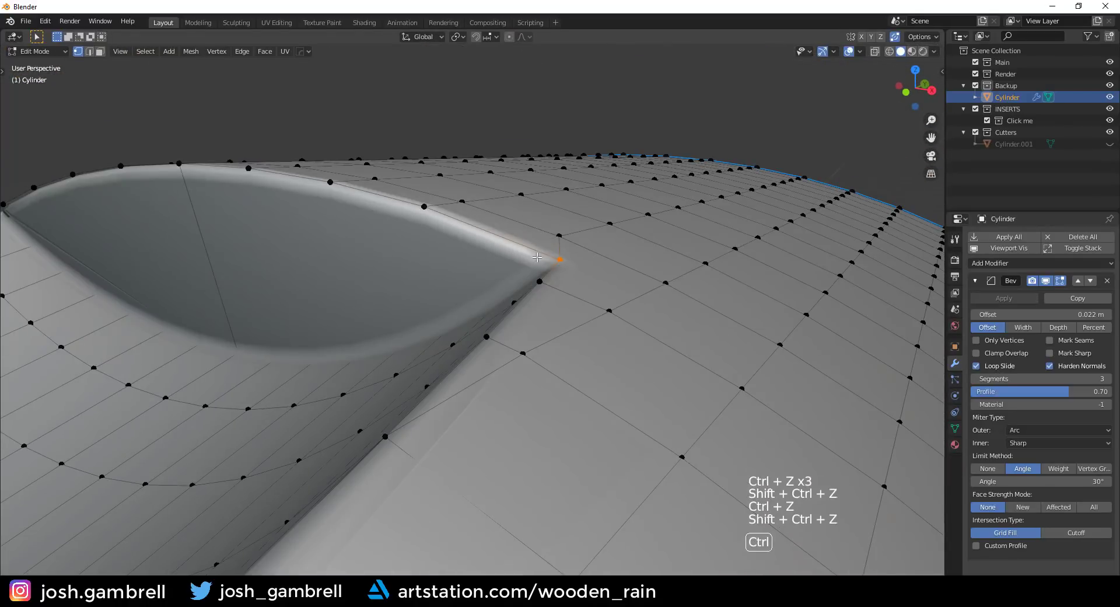
middle_drag(537, 256, 471, 232)
key(Tab)
key(Tab)
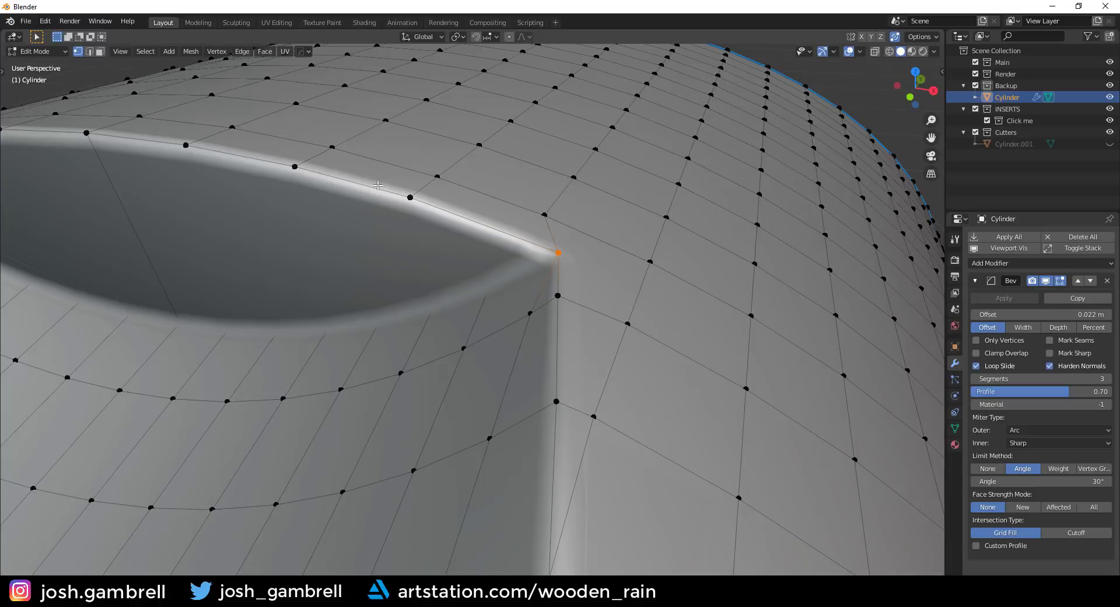
middle_drag(378, 185, 480, 210)
scroll(479, 227, down, 1)
scroll(480, 228, up, 4)
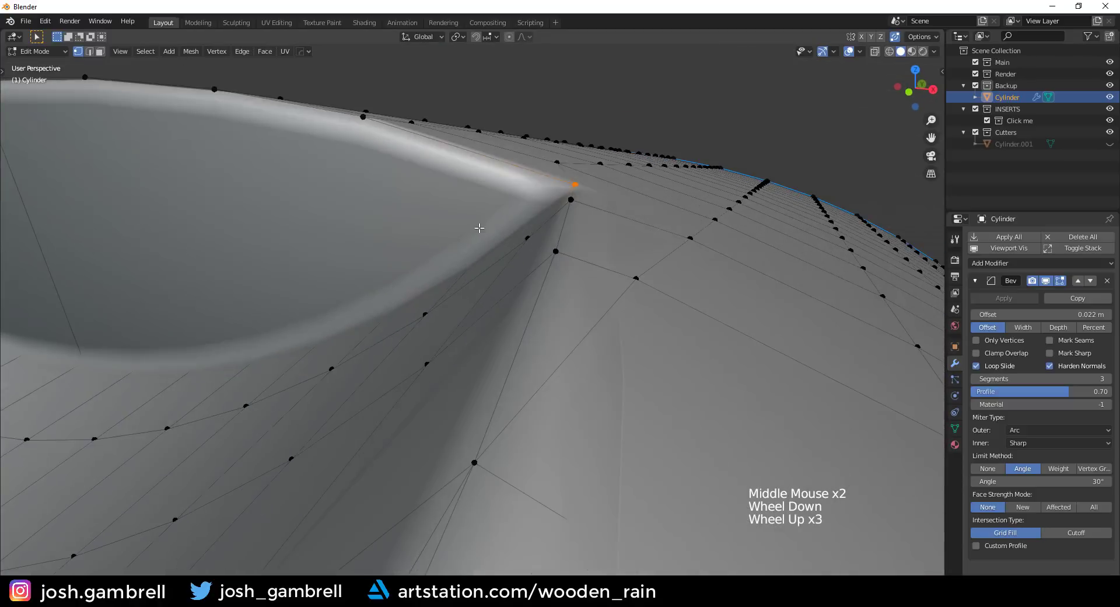
scroll(525, 181, down, 3)
middle_drag(525, 181, 524, 222)
scroll(518, 269, up, 2)
Undo back to the unmerged corner and slide the upper rim's stray vertex into the corner vertex again.
key(ctrl+z)
key(ctrl+z)
key(ctrl+z)
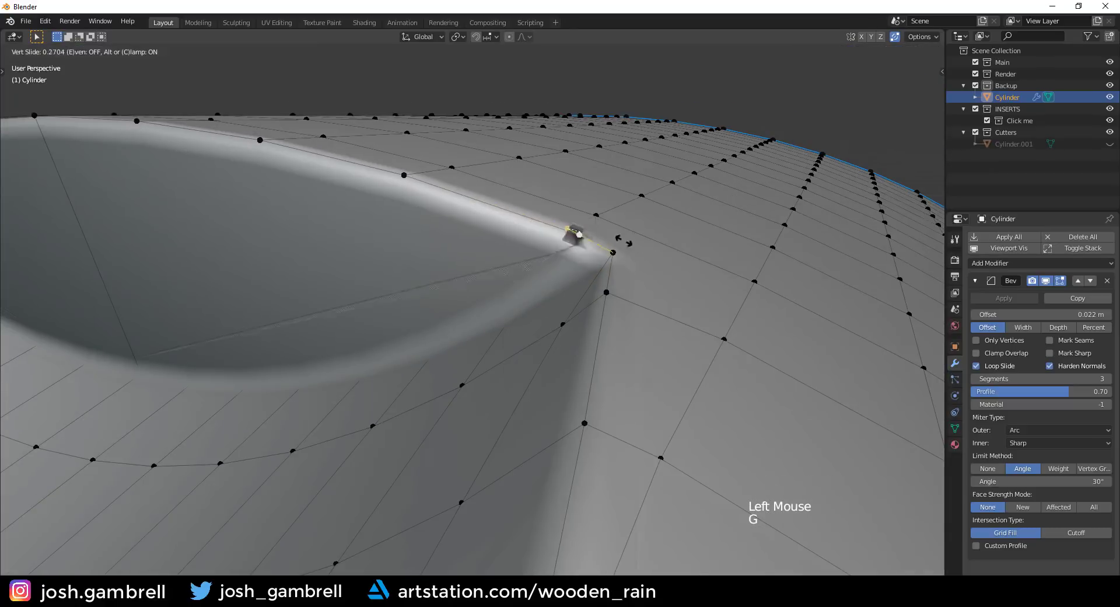
middle_drag(697, 276, 639, 280)
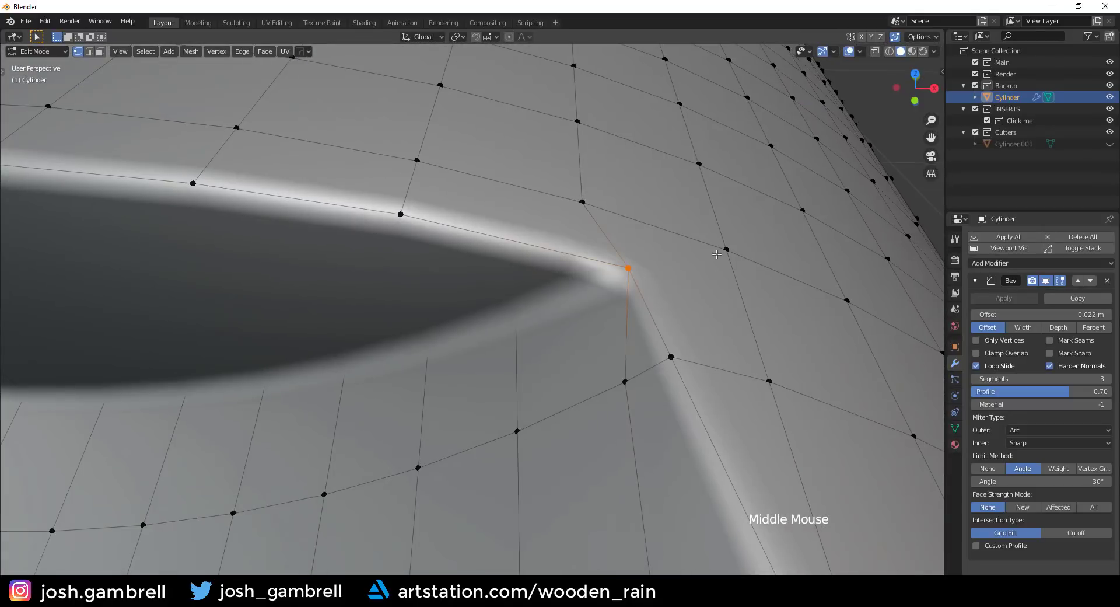
Return to Object Mode and mirror the cylinder across its local X axis in Symmetry mode.
scroll(716, 255, down, 4)
middle_drag(716, 254, 554, 228)
shift+middle_drag(554, 228, 514, 200)
middle_drag(371, 309, 427, 305)
scroll(428, 305, down, 4)
key(Tab)
scroll(523, 308, down, 3)
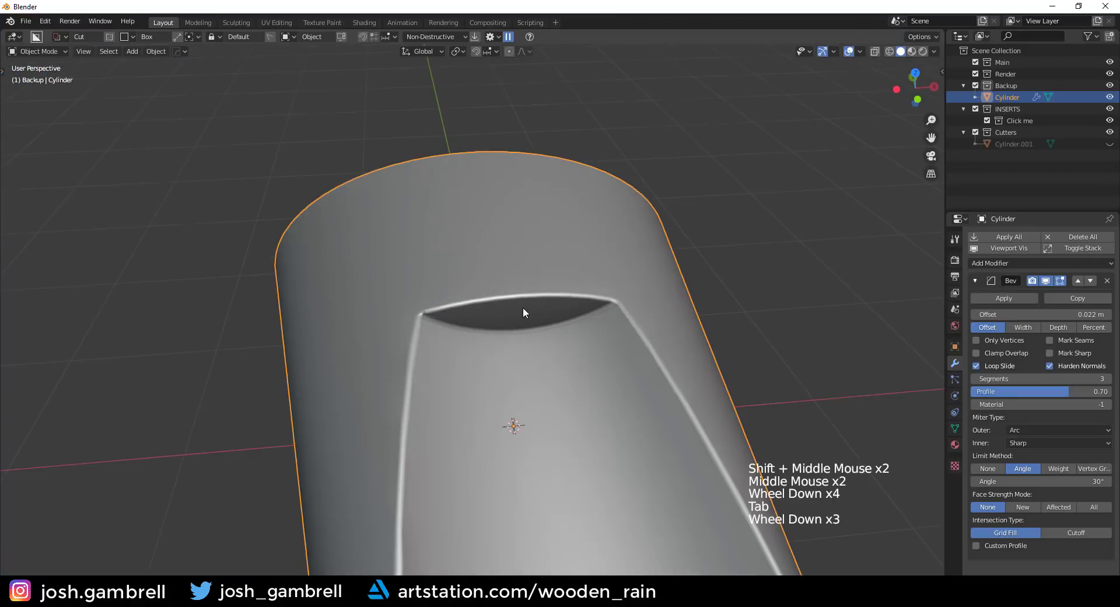
key(alt+x)
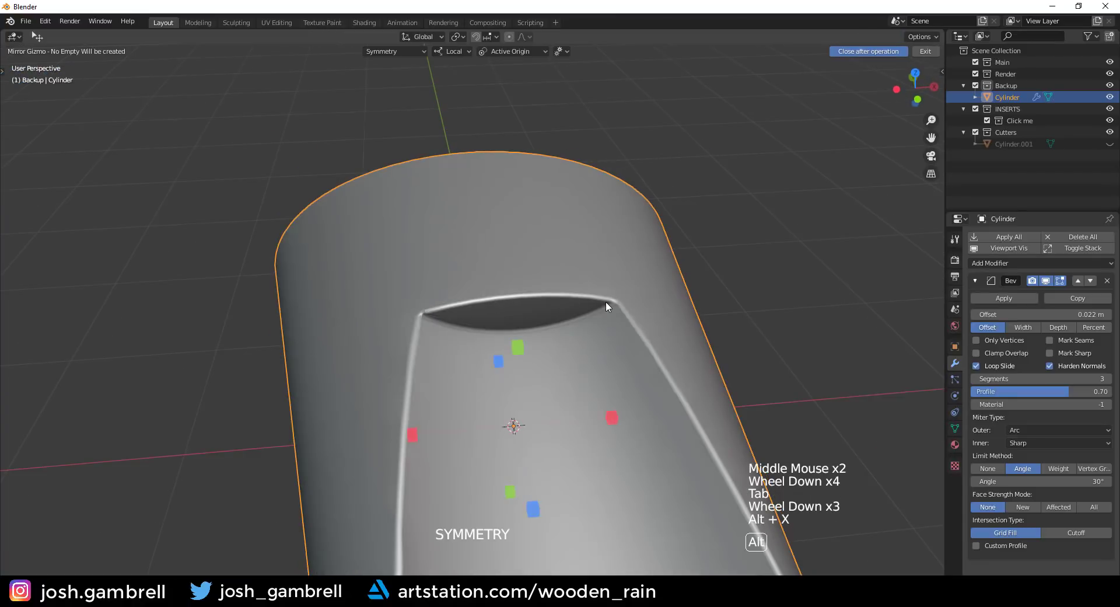
click(610, 418)
Examine the bevel along the cut's side edge and the narrow triangular faces bordering it in Edit Mode.
middle_drag(559, 411, 591, 385)
scroll(707, 377, up, 2)
shift+middle_drag(707, 376, 519, 309)
scroll(525, 291, up, 4)
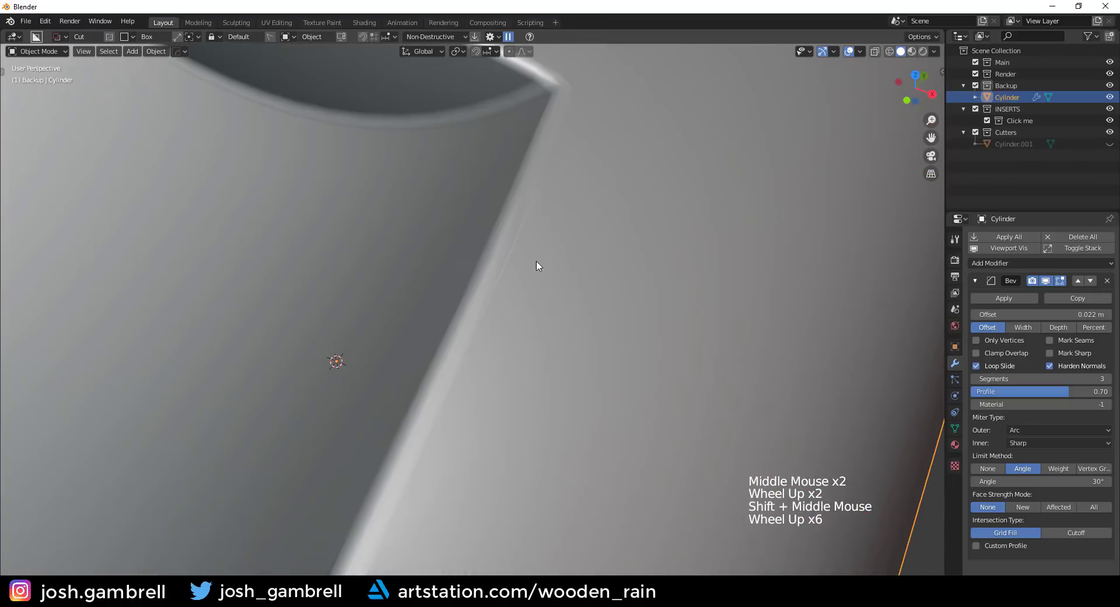
middle_drag(537, 265, 505, 224)
key(Tab)
middle_drag(582, 212, 644, 286)
scroll(639, 302, up, 2)
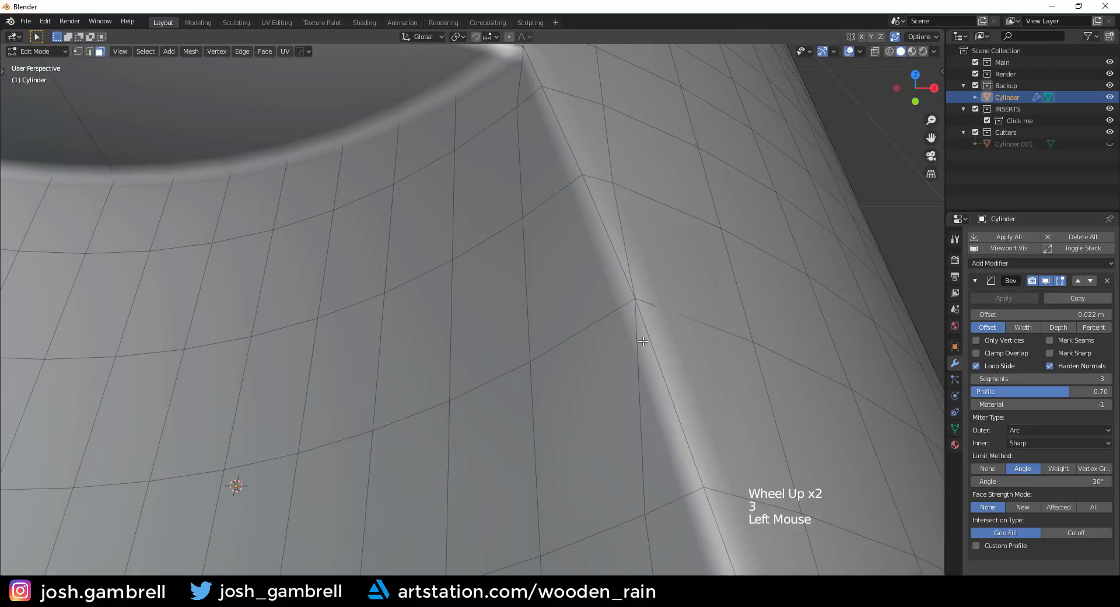
shift+click(637, 365)
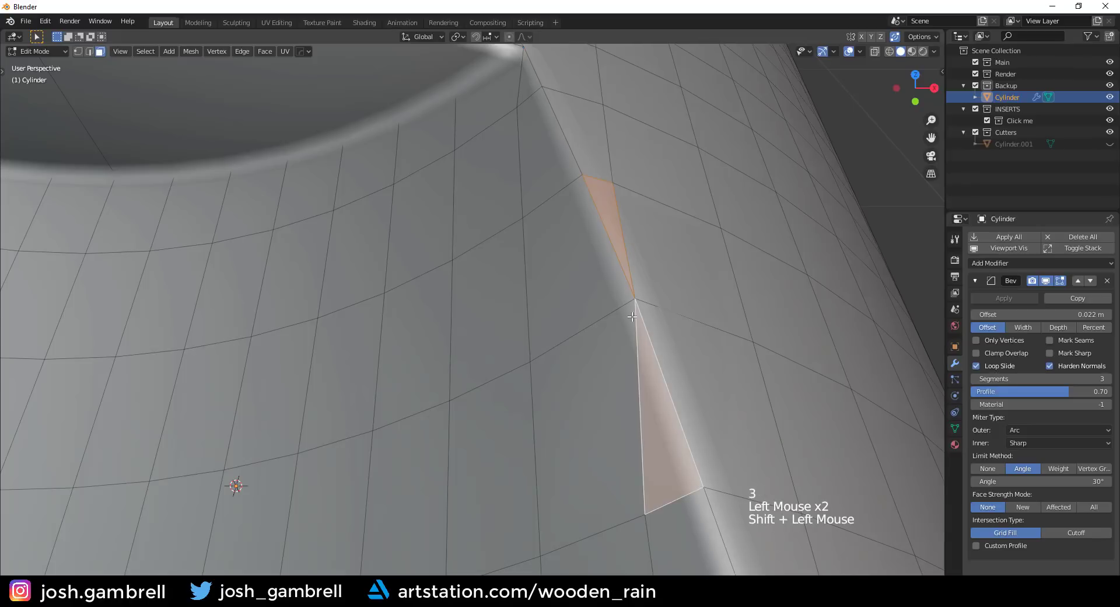
key(1)
middle_drag(632, 316, 677, 324)
scroll(676, 321, down, 4)
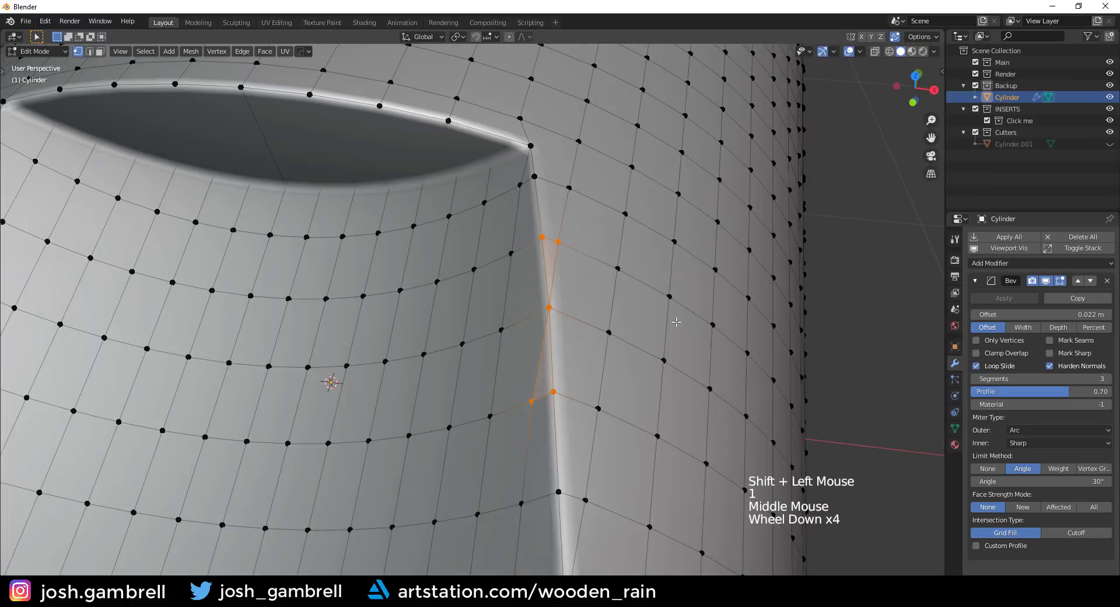
Connect the two vertices beside the cut's side edge with a new edge path and check the shading in Object Mode.
middle_drag(583, 272, 586, 285)
scroll(587, 290, up, 1)
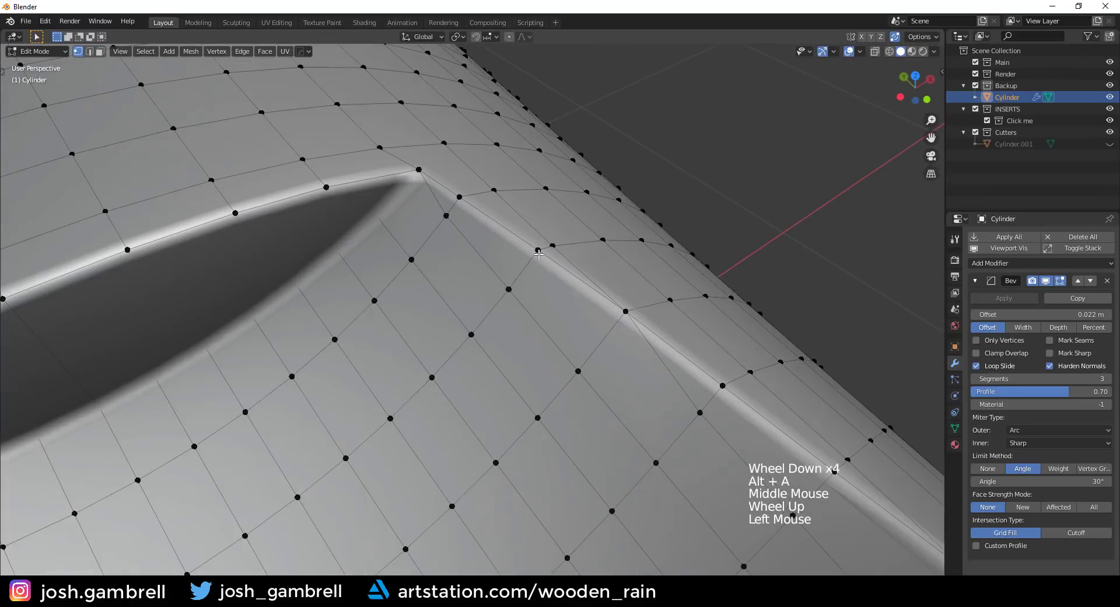
scroll(691, 407, up, 1)
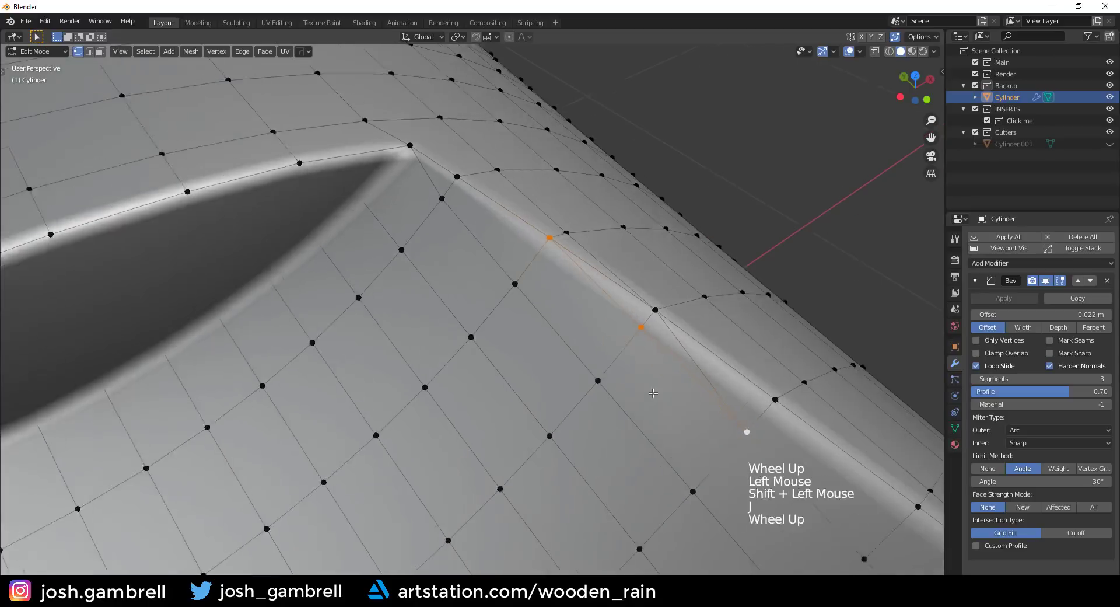
key(3)
middle_drag(691, 407, 964, 323)
key(alt+a)
key(Tab)
scroll(679, 352, down, 2)
key(Tab)
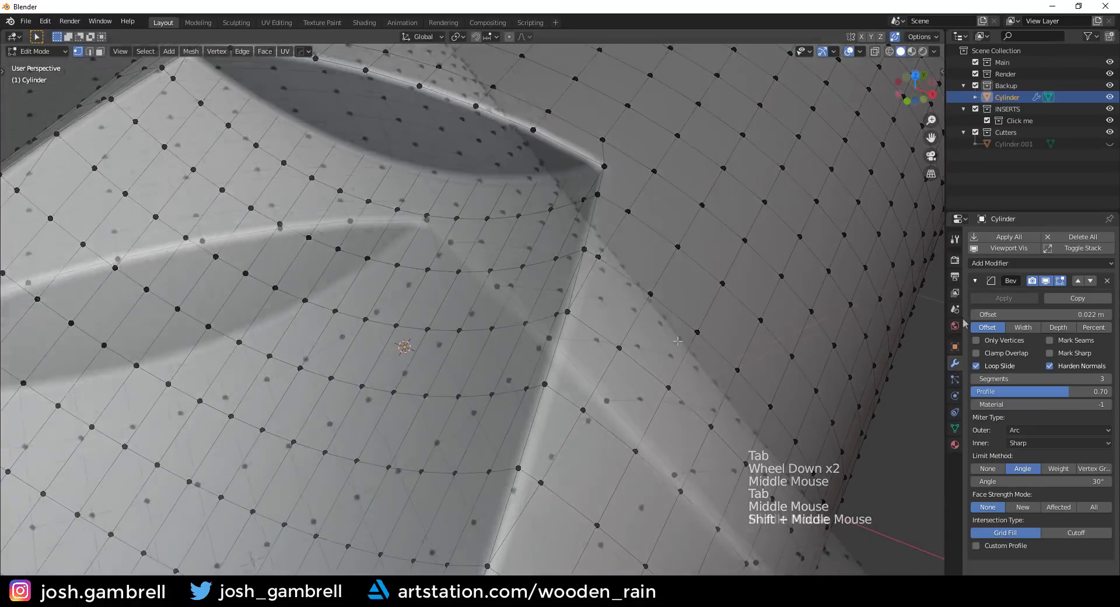
Examine the bevel shading and the vertex spacing along the cut's side edges and at its corners.
middle_drag(692, 318, 506, 211)
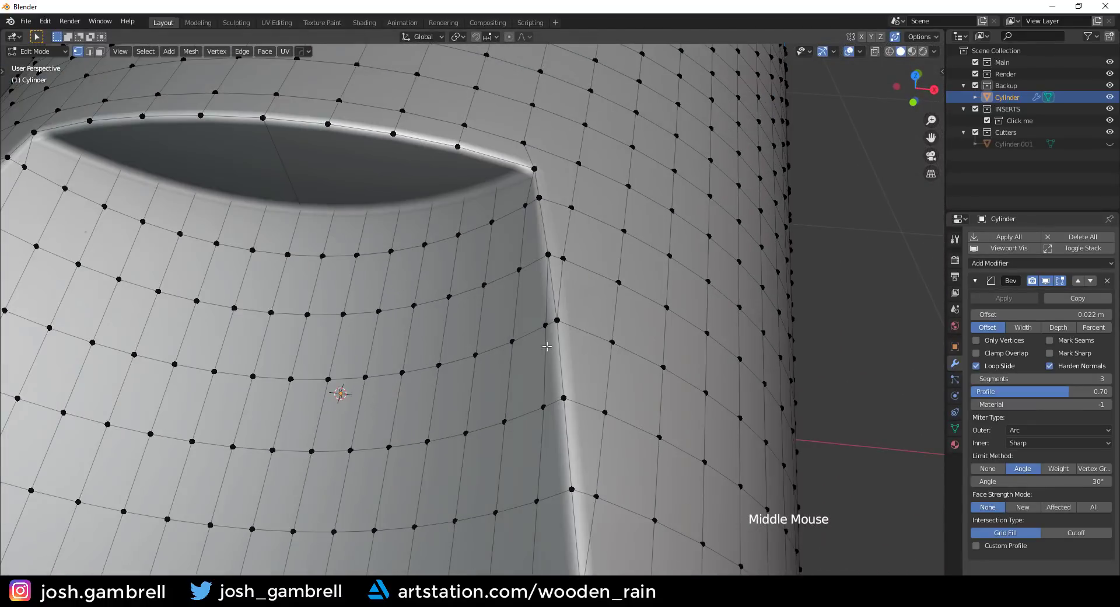
key(Tab)
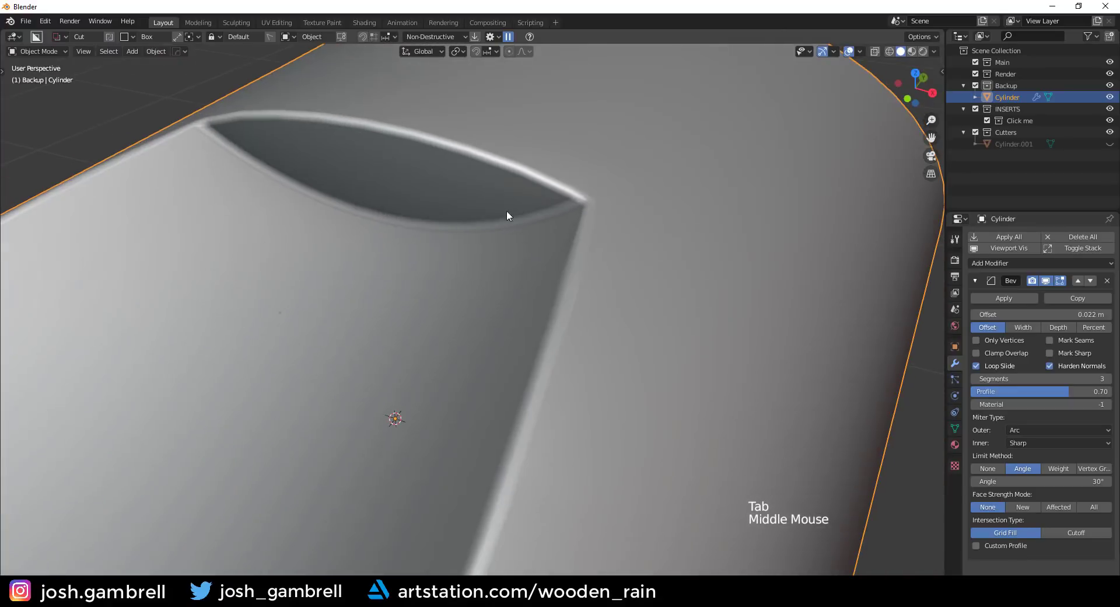
middle_drag(616, 258, 593, 278)
scroll(653, 236, up, 3)
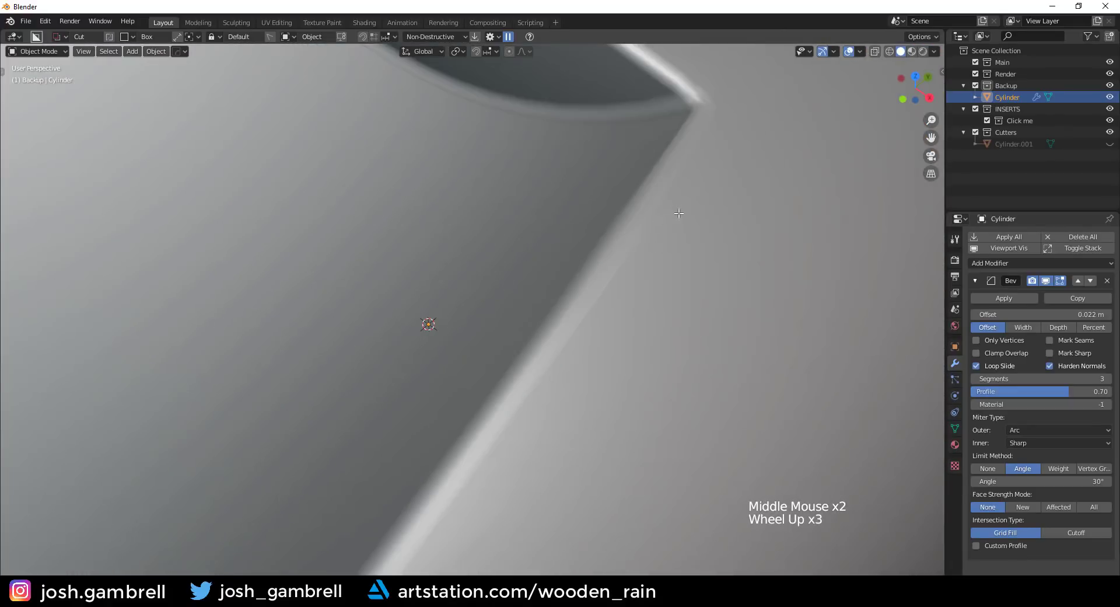
shift+middle_drag(681, 204, 557, 295)
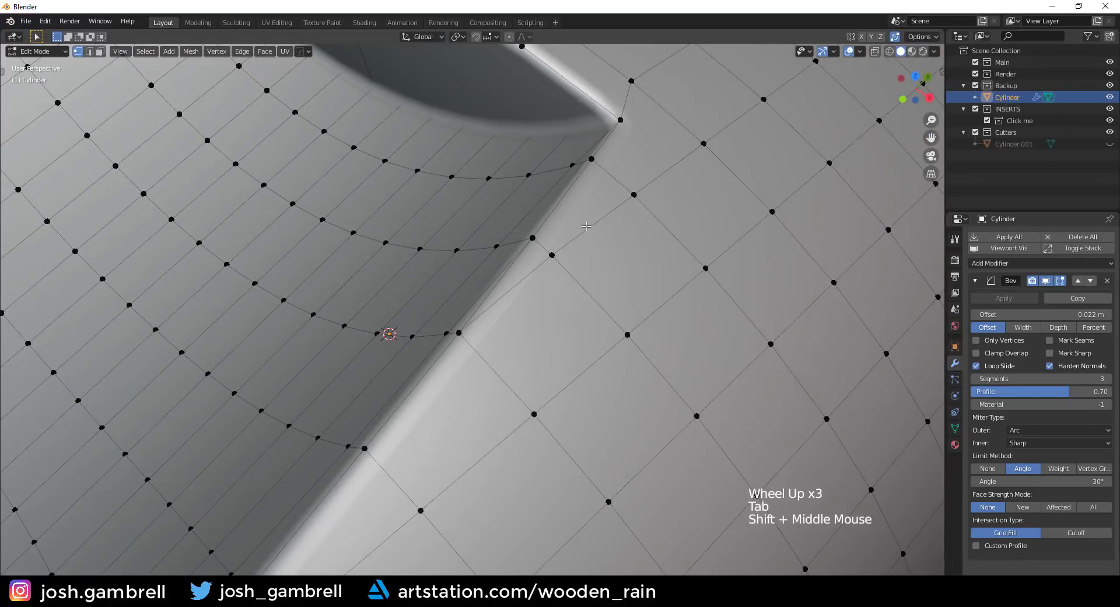
middle_drag(587, 226, 628, 290)
middle_drag(347, 201, 315, 269)
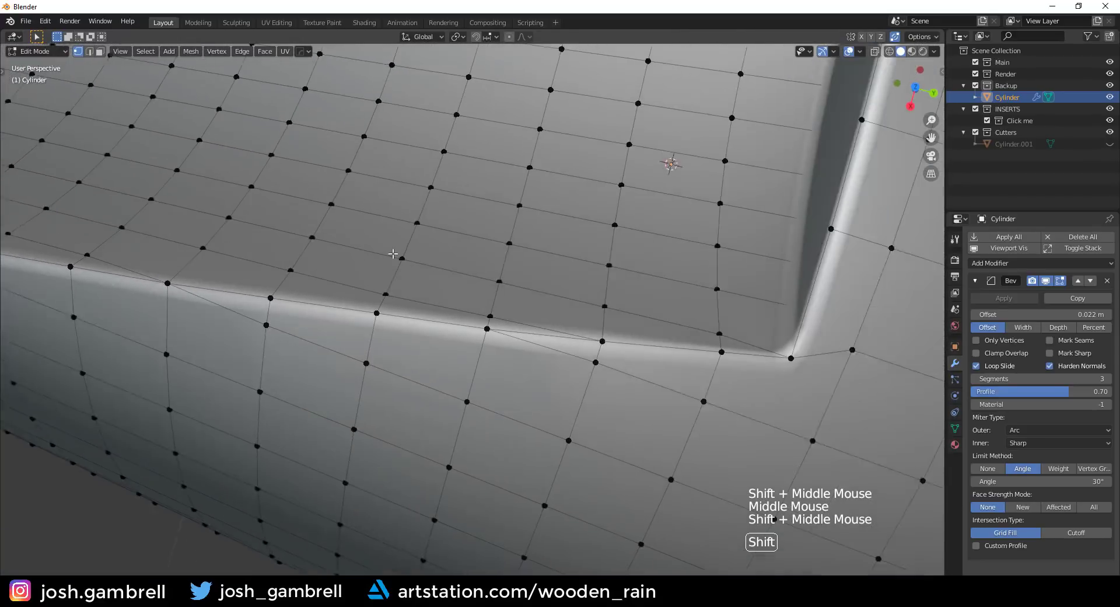
shift+middle_drag(741, 403, 600, 465)
key(alt+a)
Select the continuous vertex path along both side edges of the cut and the opening's upper rim.
scroll(640, 355, down, 3)
scroll(427, 244, down, 3)
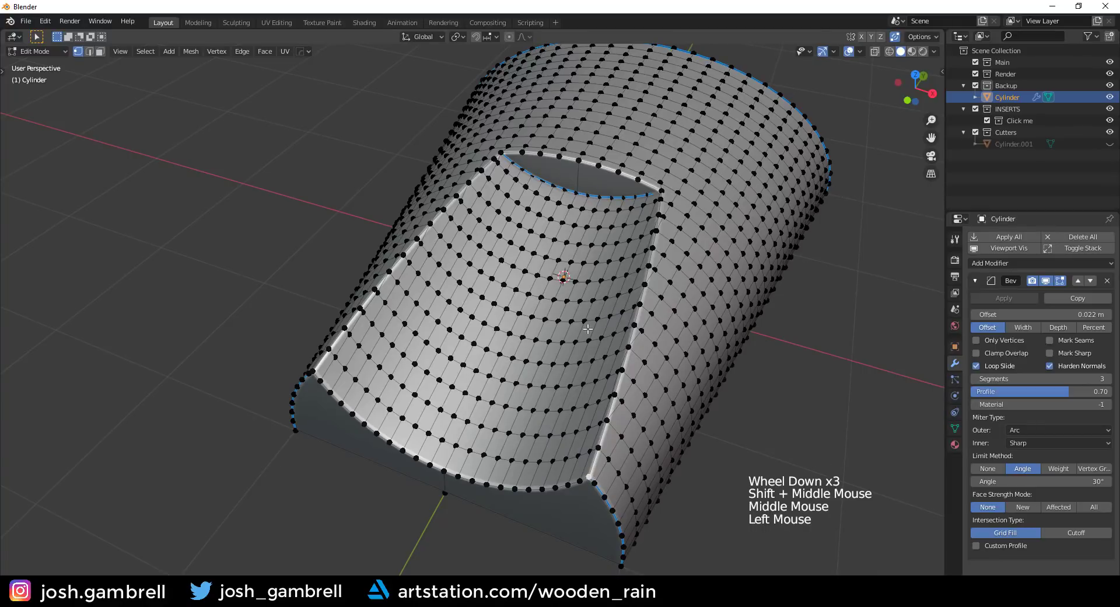
middle_drag(587, 329, 611, 220)
scroll(600, 280, up, 2)
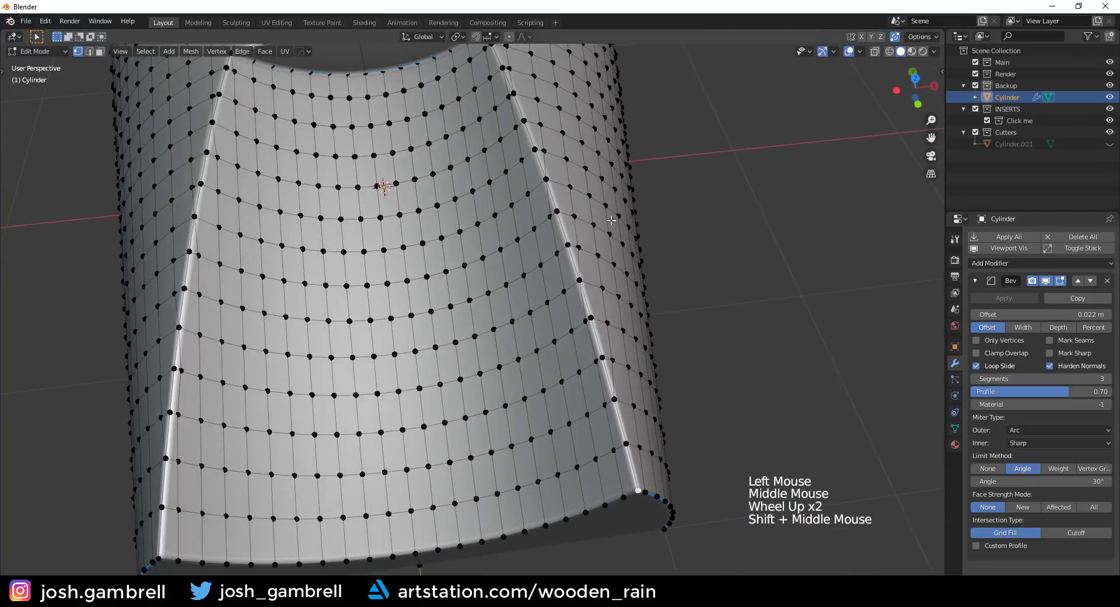
shift+middle_drag(537, 147, 594, 253)
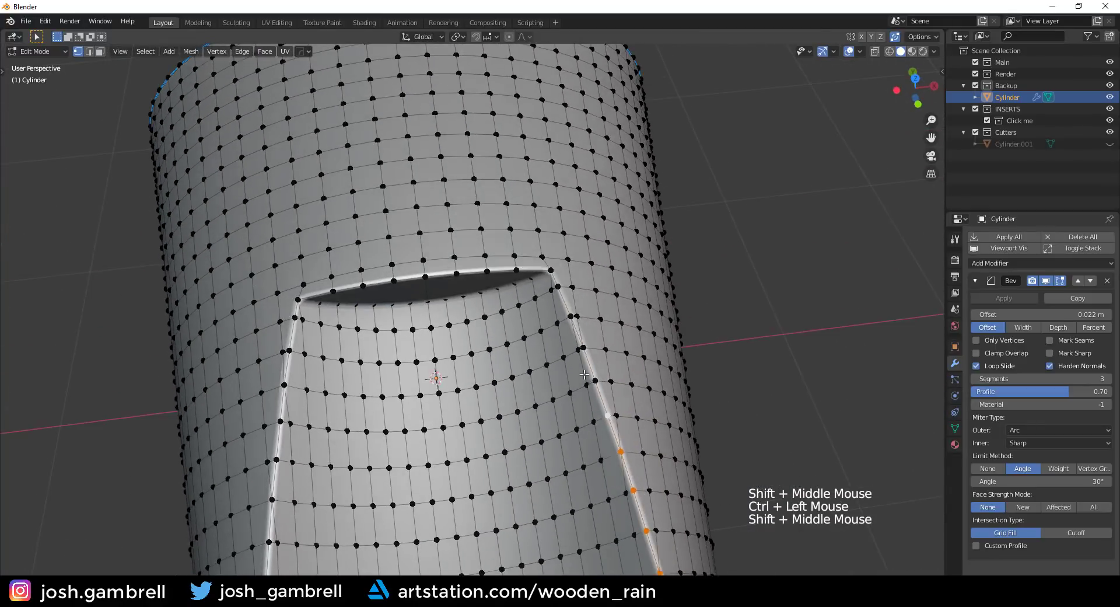
scroll(595, 252, up, 3)
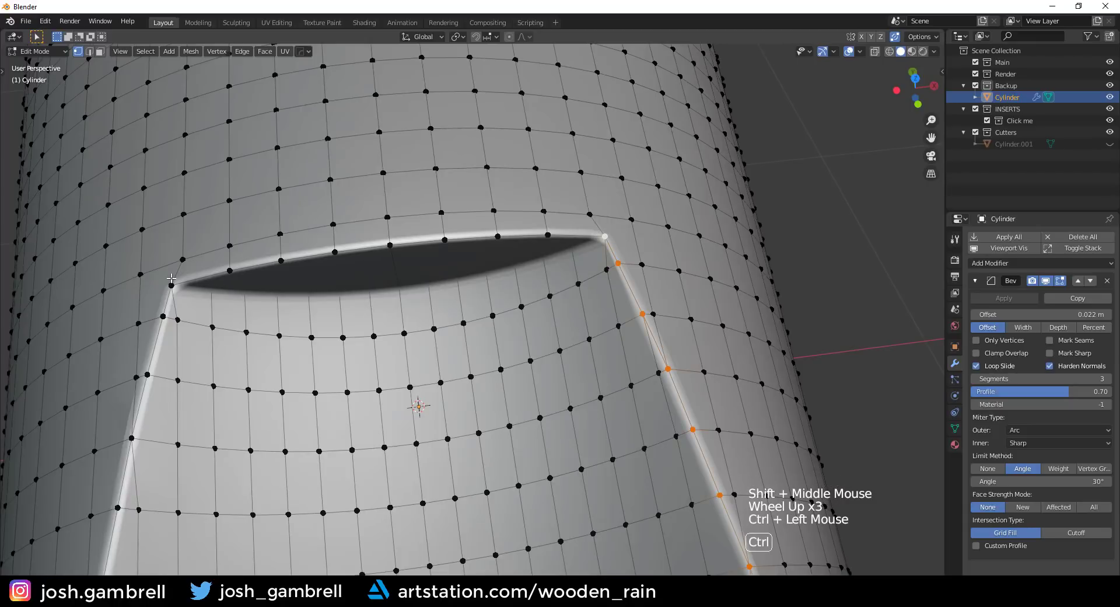
scroll(202, 334, down, 3)
shift+middle_drag(202, 333, 380, 448)
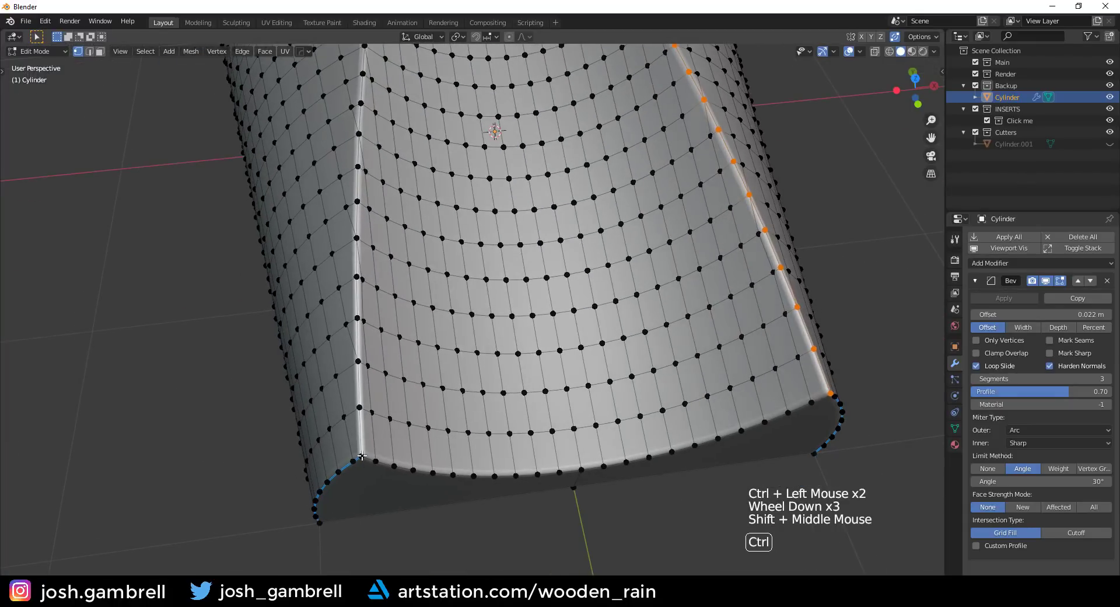
Offset the selected cut outline with MESHmachine's Offset, about 0.074 wide, using the REBUILD face method.
shift+middle_drag(616, 258, 588, 342)
scroll(655, 333, up, 2)
key(y)
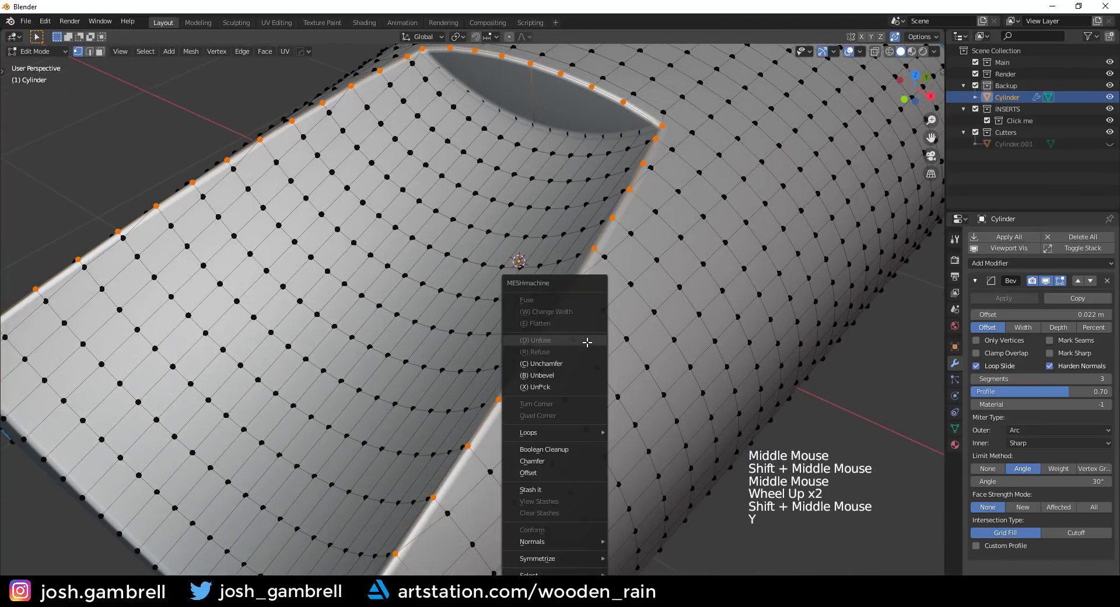
click(558, 474)
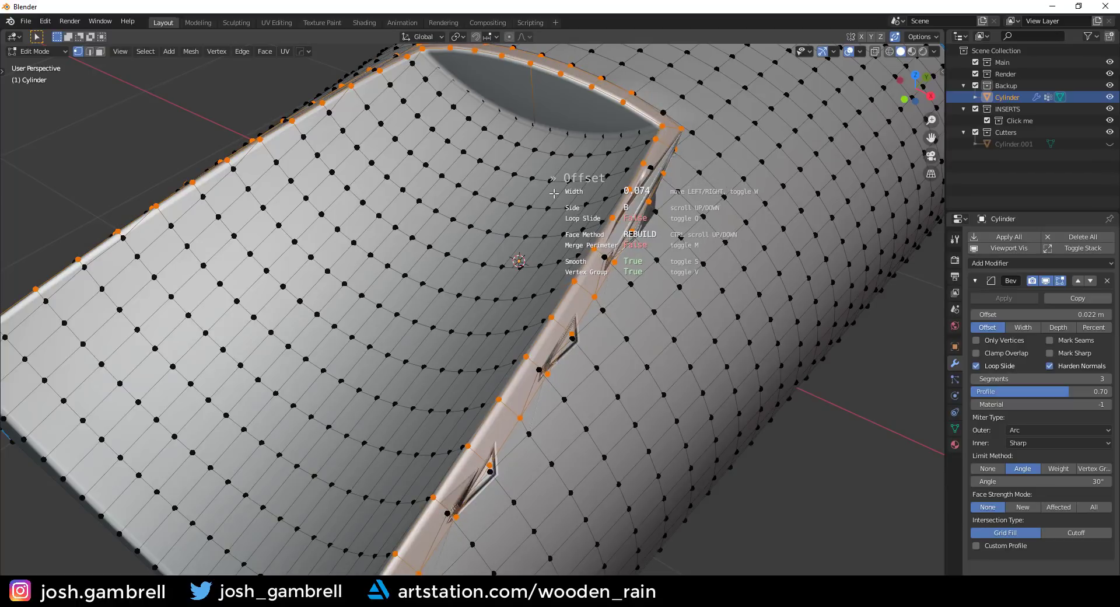
middle_drag(715, 289, 700, 294)
shift+middle_drag(700, 295, 555, 346)
key(Tab)
key(Tab)
Merge the doubled vertices on the offset loop beside the cut's side edge by moving each onto its neighbour.
scroll(645, 475, up, 2)
scroll(642, 350, up, 2)
scroll(608, 357, up, 1)
click(616, 348)
scroll(584, 344, up, 1)
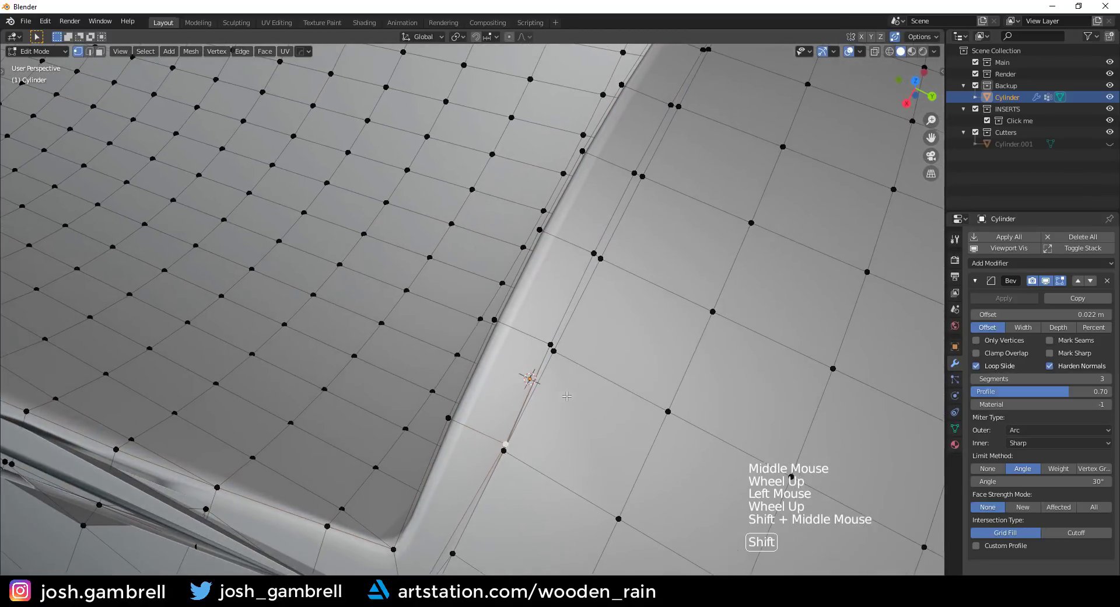
click(555, 347)
key(g)
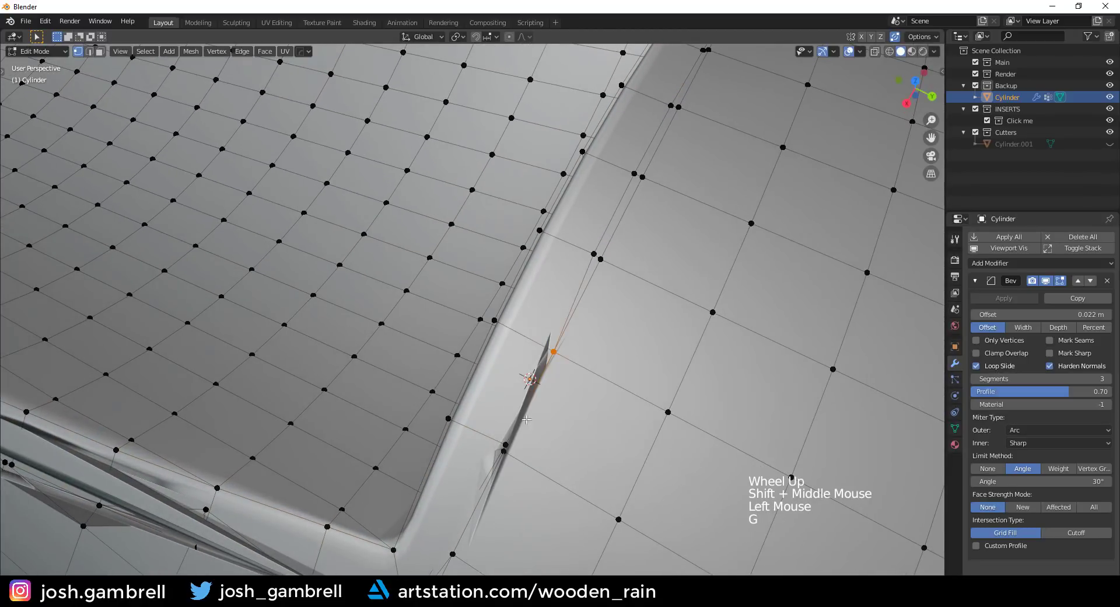
click(505, 441)
Merge the doubled offset-loop vertices up to the opening's corner and slide the loop's corner vertex along its edge.
key(g)
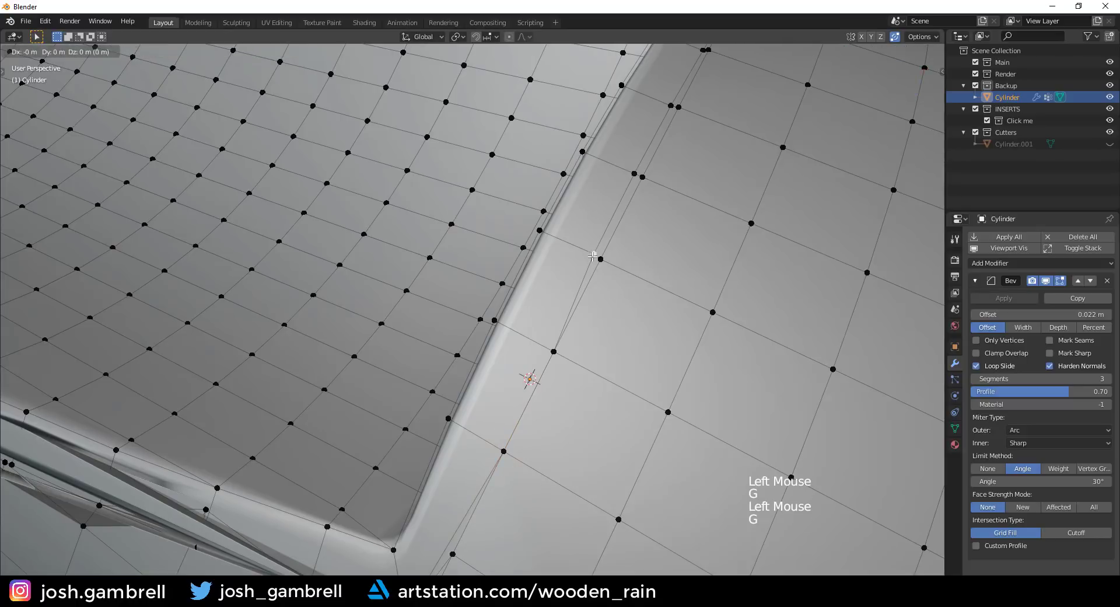
shift+middle_drag(658, 239, 591, 314)
shift+middle_drag(628, 275, 559, 362)
key(g)
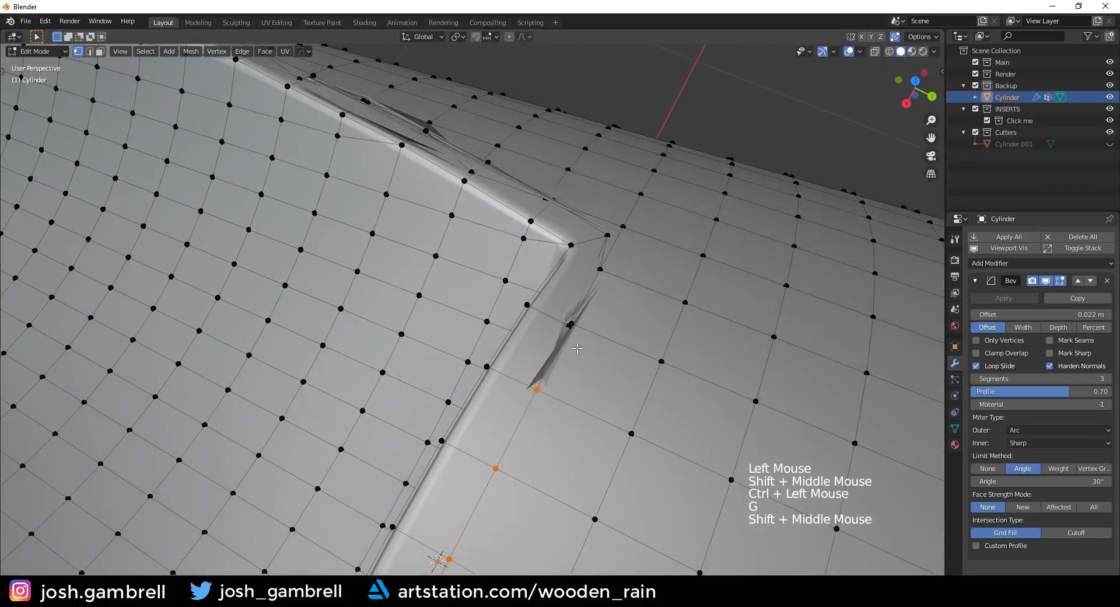
scroll(666, 351, up, 5)
key(g)
shift+middle_drag(711, 320, 686, 226)
key(g)
key(g)
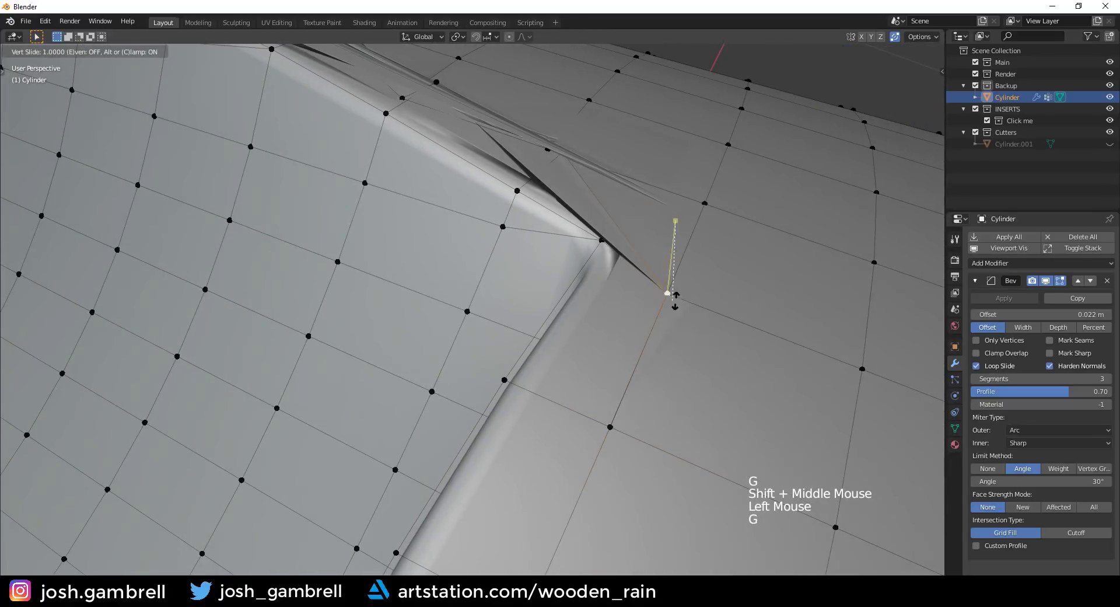
click(716, 235)
Connect the opening's corner vertex to the nearest grid vertex beside the offset loop's corner.
key(grave)
middle_drag(781, 235, 599, 330)
middle_drag(599, 331, 582, 257)
click(605, 287)
scroll(566, 327, down, 3)
scroll(582, 428, up, 2)
scroll(511, 355, up, 2)
click(584, 254)
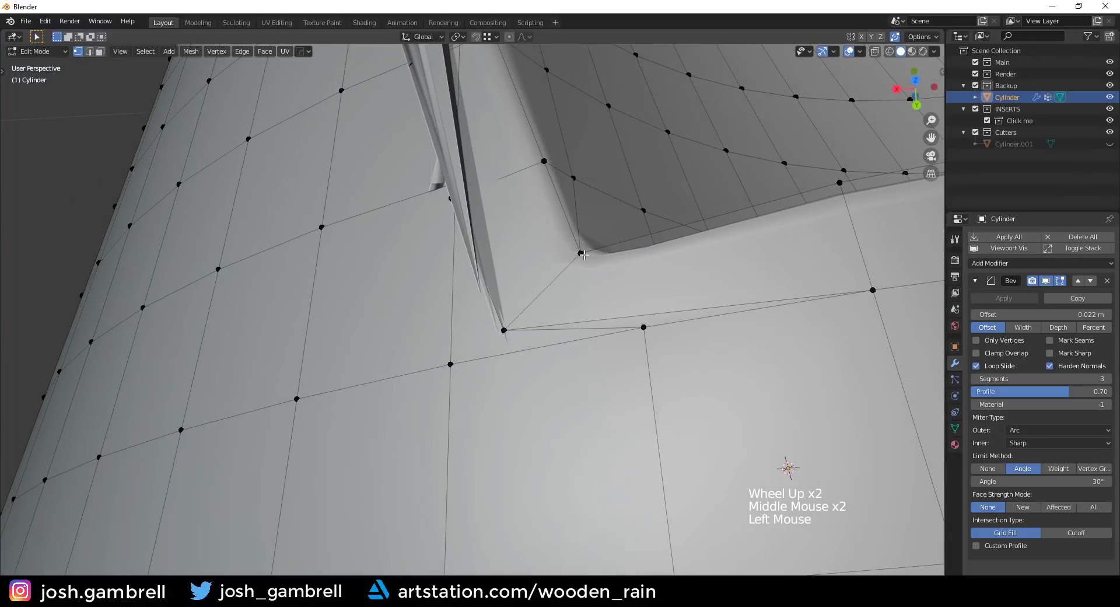
shift+click(645, 328)
key(j)
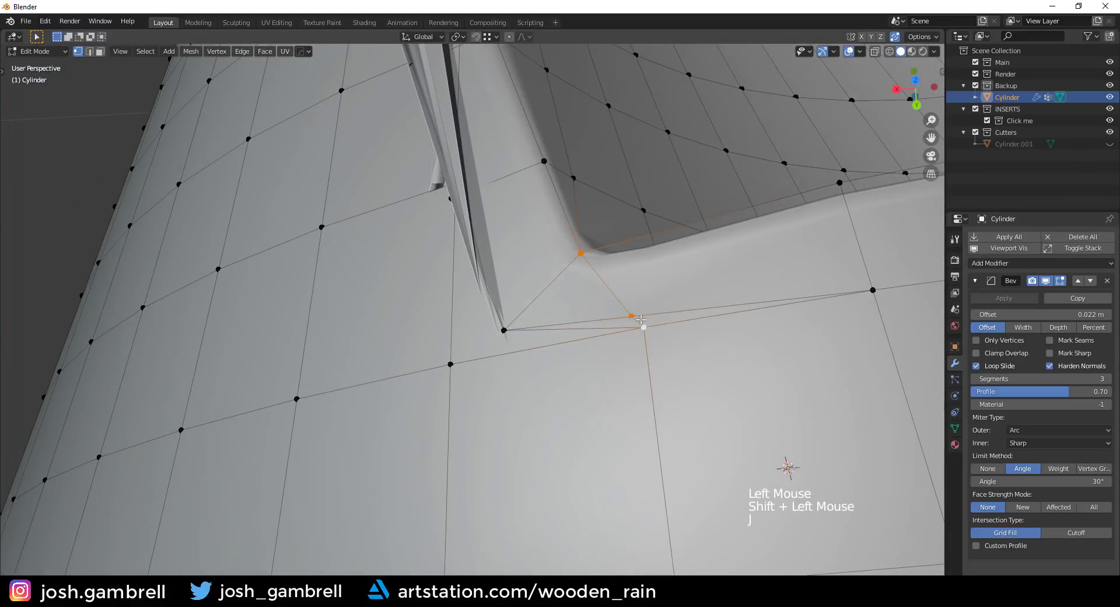
Merge the stray vertex on the new connecting edge onto the adjacent grid vertex and select the neighbouring face to check it.
click(640, 319)
key(g)
click(642, 325)
shift+middle_drag(643, 324, 469, 413)
key(3)
click(618, 352)
key(1)
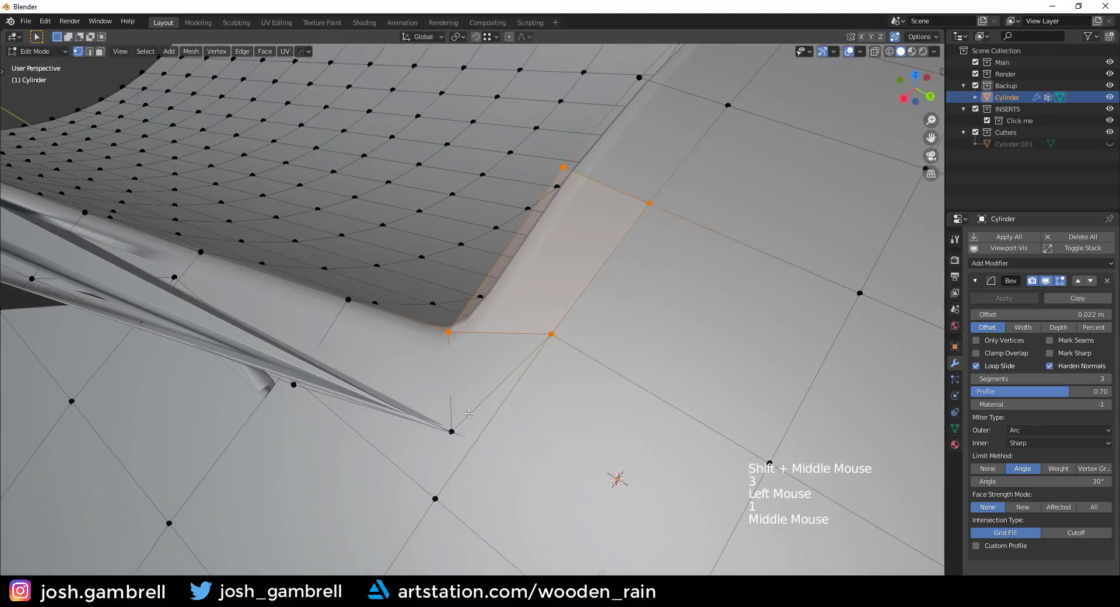
Move the offset loop's corner vertex onto the grid vertex just below it using vertex snapping.
click(452, 431)
key(g)
key(g)
right_click(445, 481)
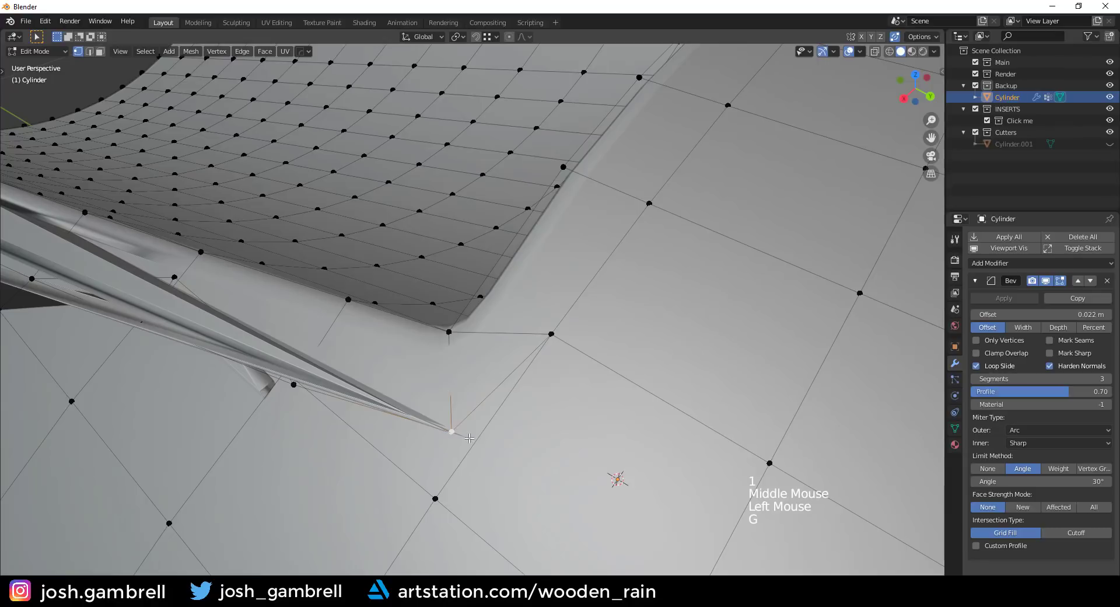
key(g)
right_click(454, 470)
click(487, 36)
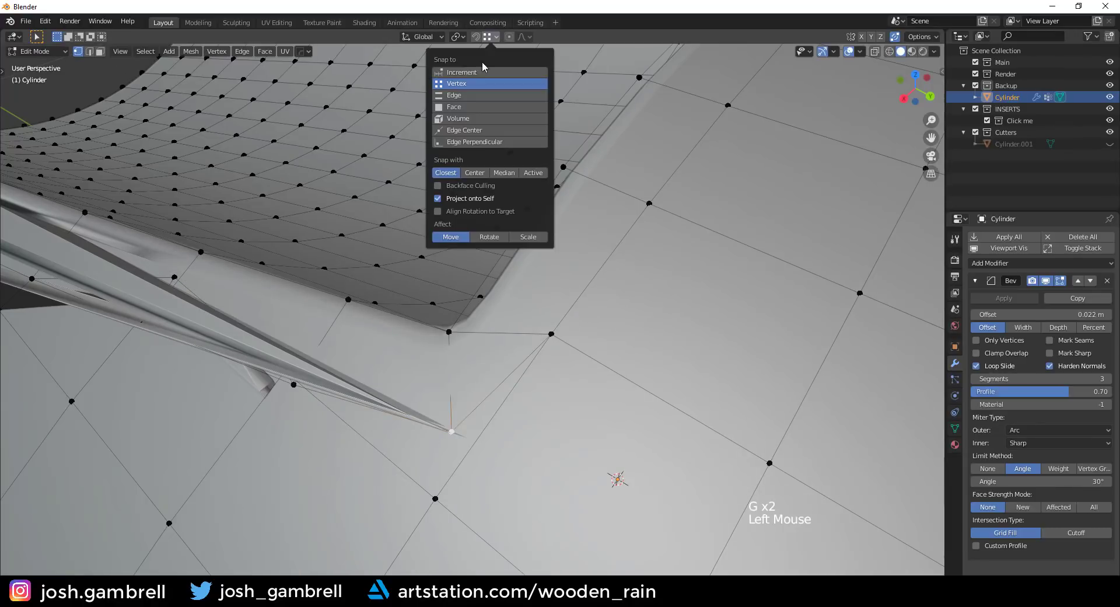
key(g)
ctrl+click(437, 495)
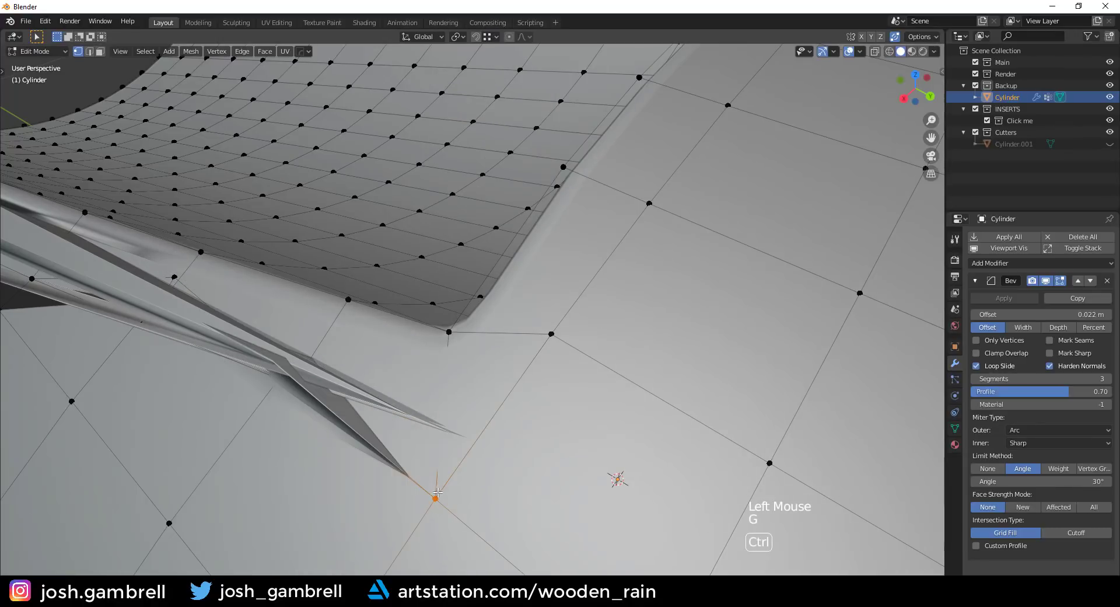
Turn off the Bevel modifier's viewport display and merge the doubled loop vertices nearest the opening's corner.
middle_drag(438, 494, 462, 495)
click(1046, 281)
shift+middle_drag(411, 374, 472, 353)
middle_drag(473, 353, 535, 407)
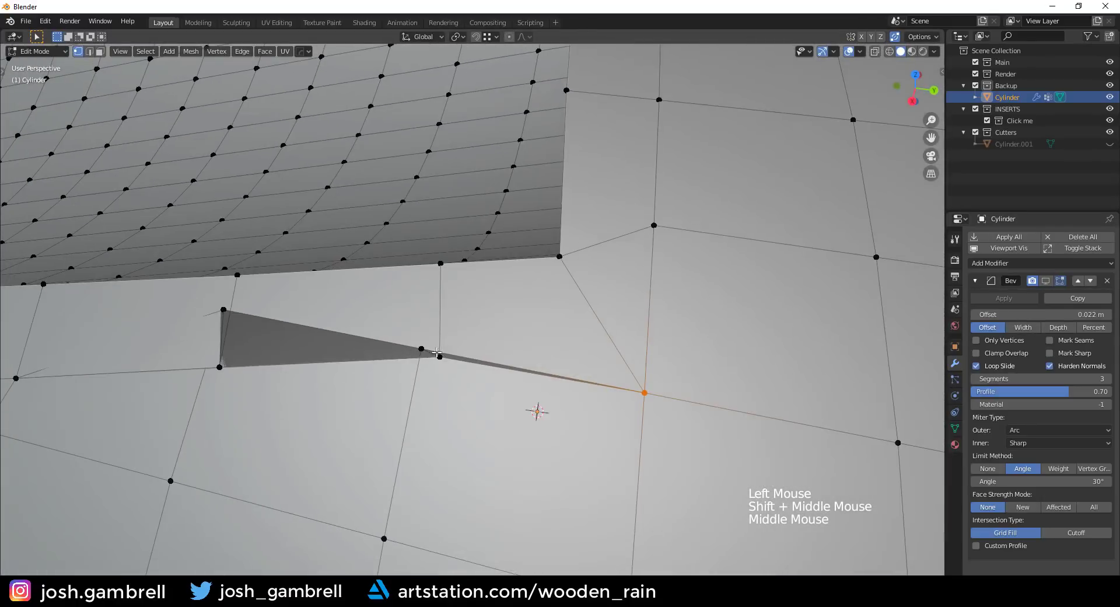
click(535, 407)
key(g)
key(g)
click(448, 354)
click(422, 349)
key(g)
key(g)
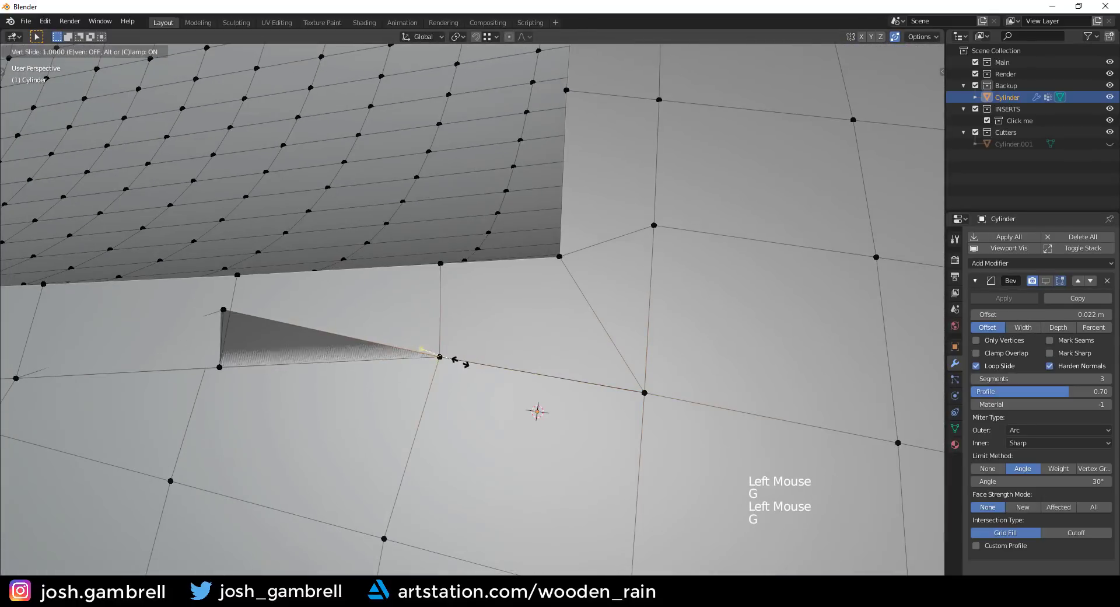
click(459, 362)
Slide the next two stray loop vertices along the cut's side edge down onto the grid vertices below them.
shift+middle_drag(286, 352, 365, 340)
click(308, 300)
key(g)
key(g)
click(312, 367)
shift+middle_drag(110, 335, 218, 319)
click(77, 285)
key(g)
key(g)
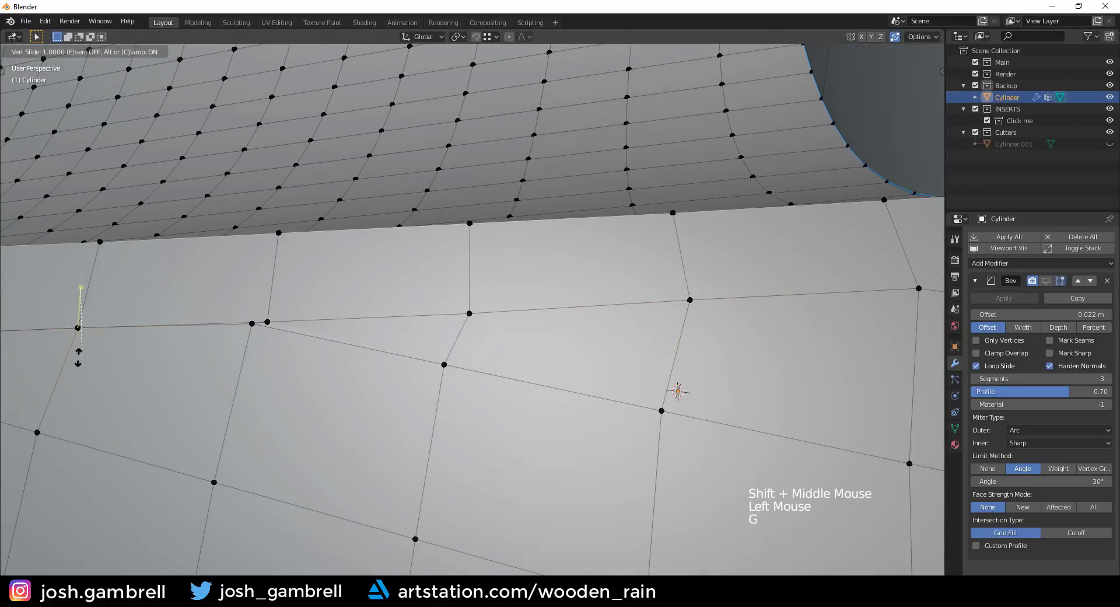
click(78, 354)
Merge two more doubled vertex pairs by sliding each lower vertex up onto its offset-loop neighbour.
shift+middle_drag(263, 324, 577, 291)
scroll(431, 316, down, 3)
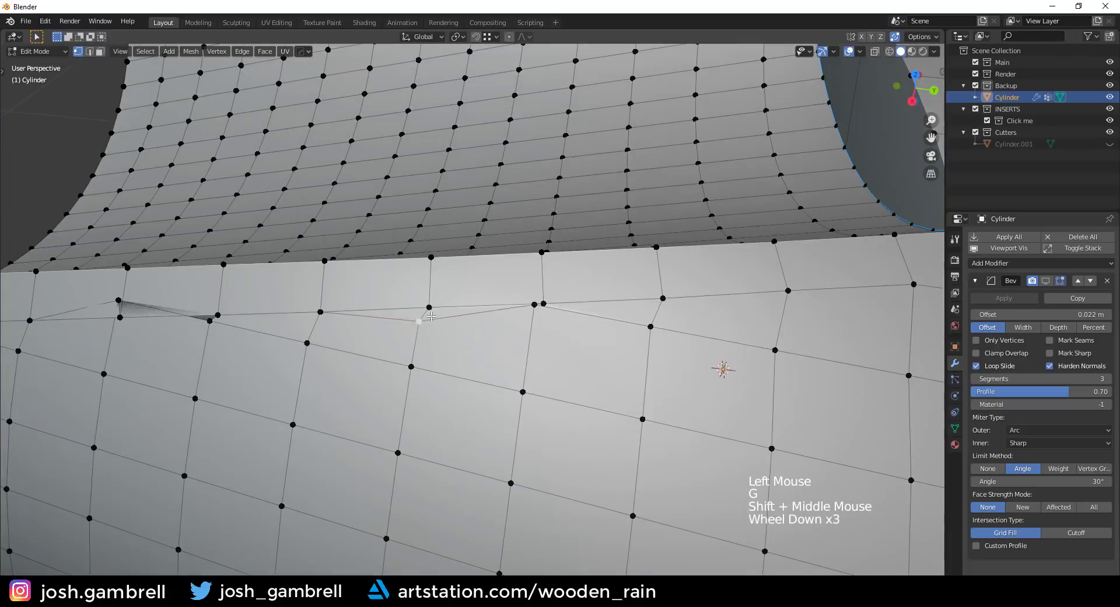
middle_drag(481, 314, 503, 316)
click(416, 332)
key(g)
key(g)
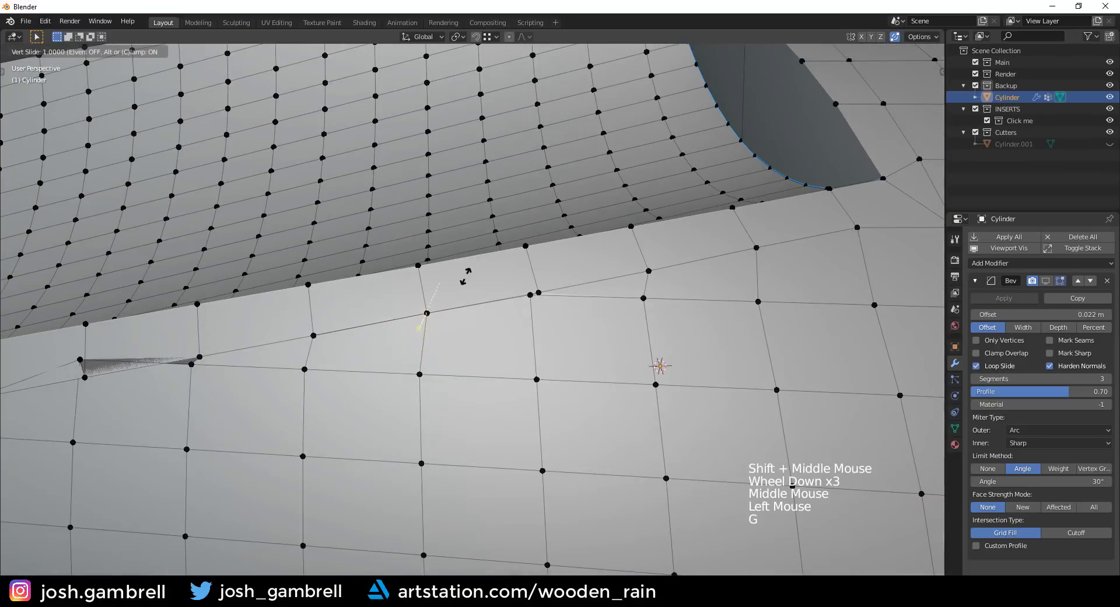
click(464, 275)
click(542, 290)
key(g)
key(g)
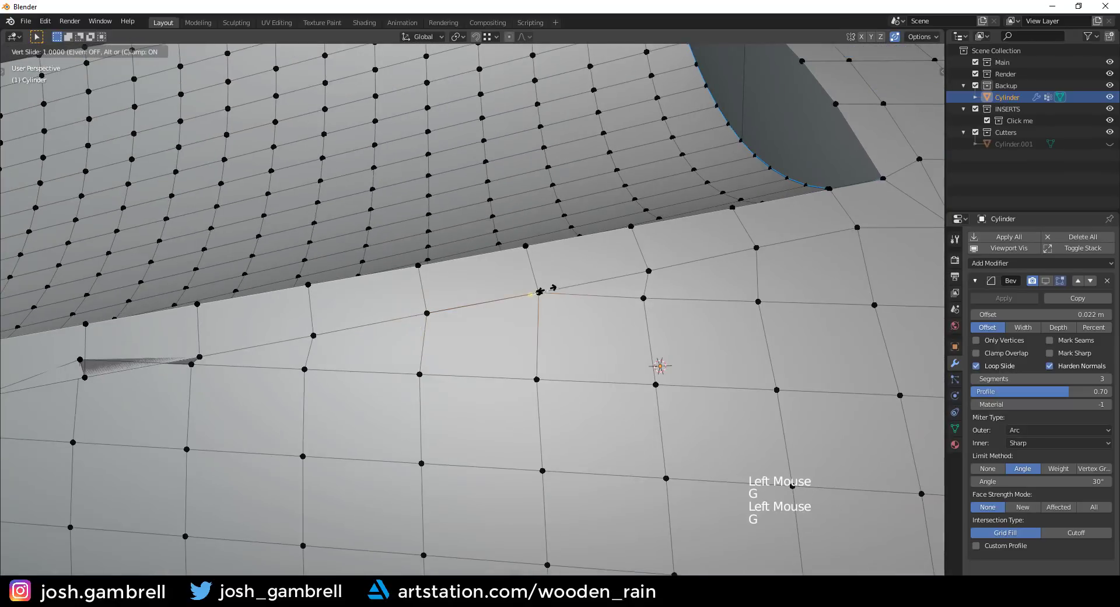
click(554, 286)
Close the thin gap beside the cut's side edge by sliding its upper vertex onto the one below.
shift+middle_drag(554, 286, 673, 259)
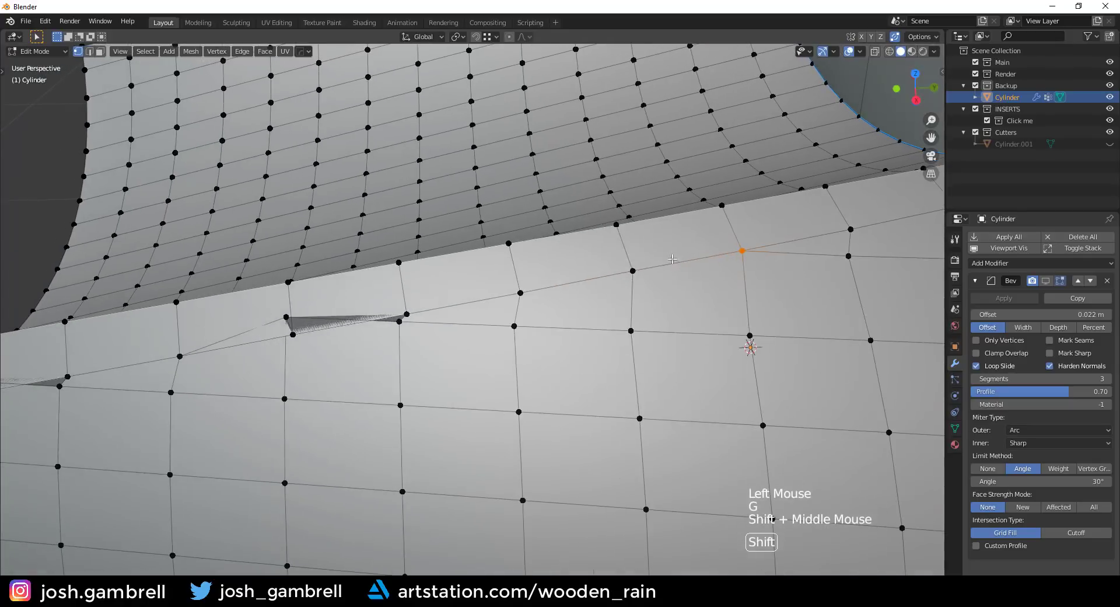
click(284, 320)
key(g)
key(g)
click(308, 351)
Slide the upper vertex of the adjacent doubled pair onto the lower one.
click(404, 318)
key(g)
key(g)
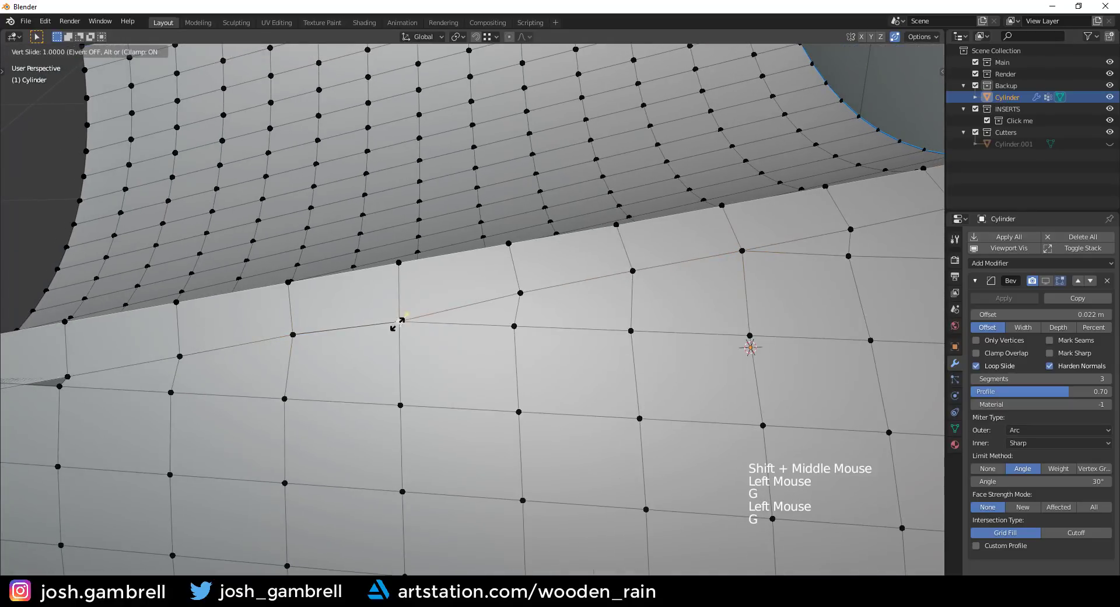
click(396, 322)
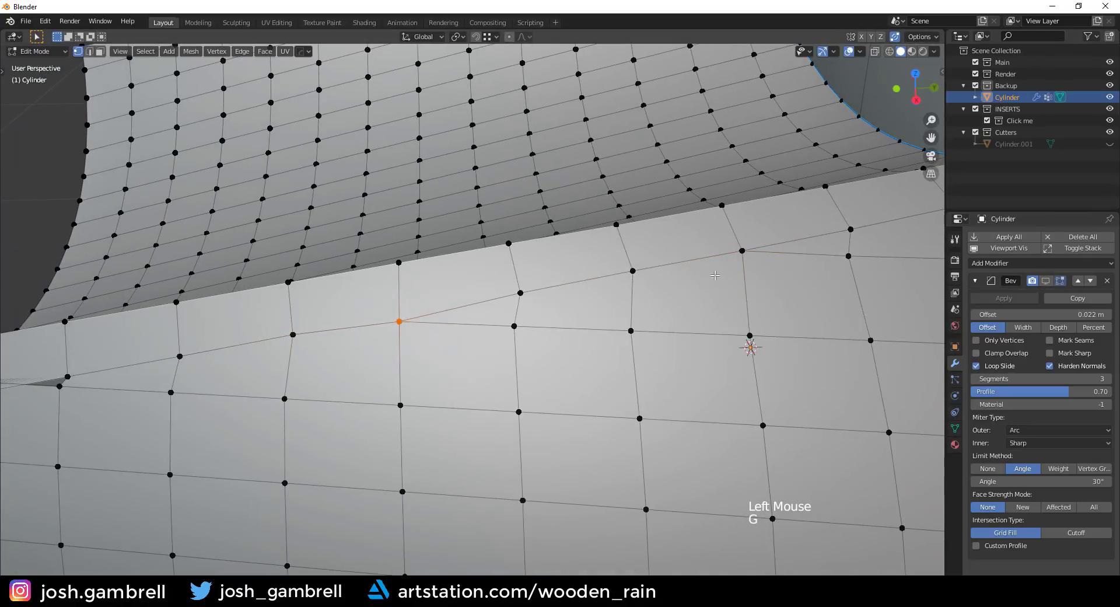
Undo the last vertex merge and slide the pair's lower vertex onto the upper one instead.
shift+middle_drag(735, 350, 617, 230)
key(ctrl+z)
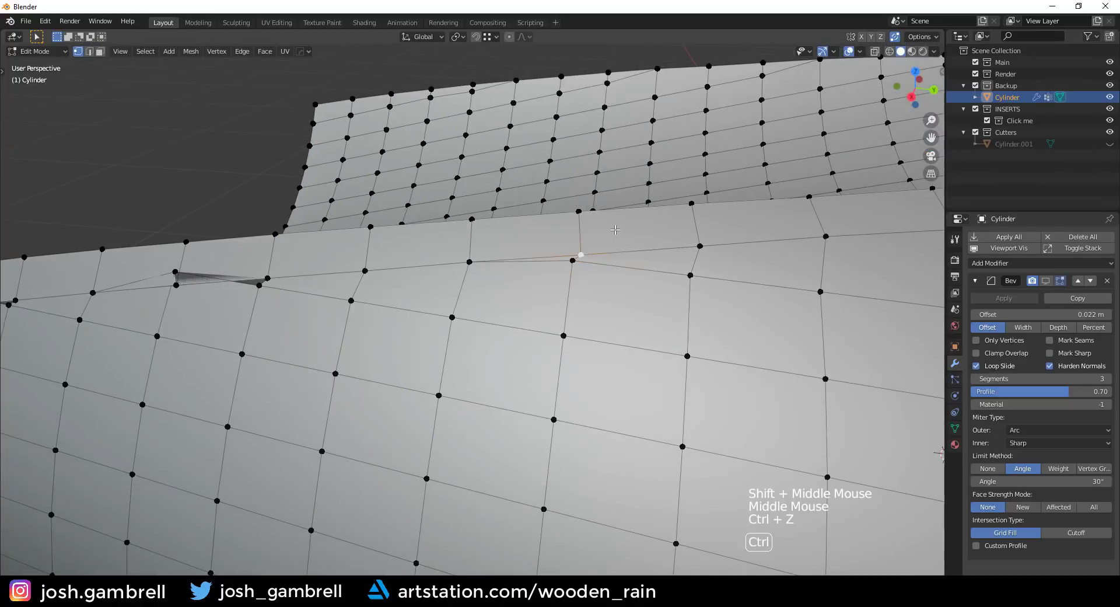
click(575, 263)
key(g)
key(g)
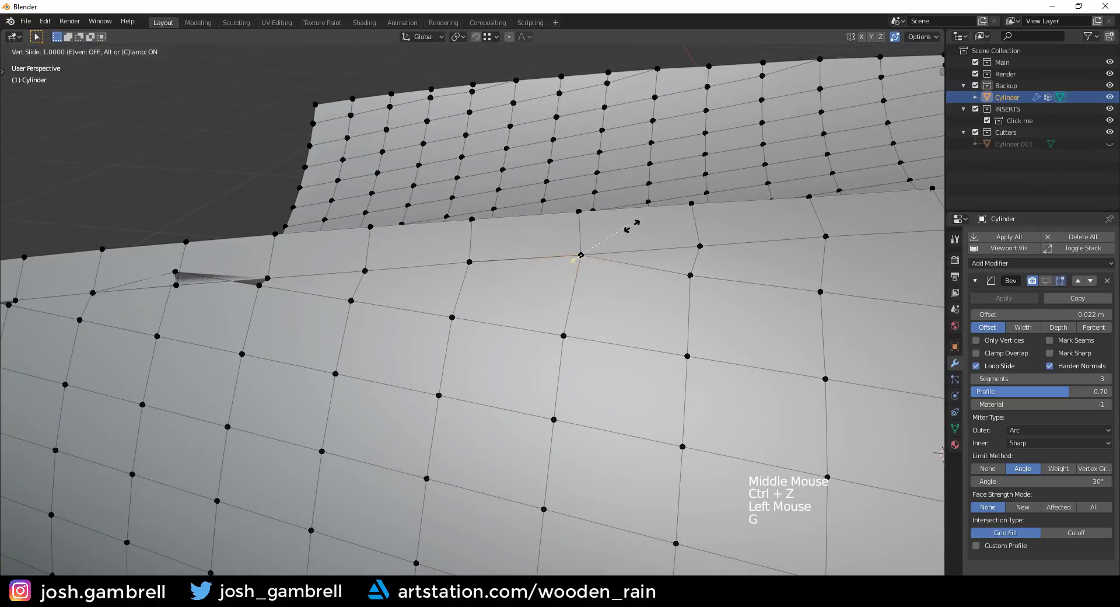
click(616, 234)
Try merging the pair's upper vertex downward, then check the loop's individual edges in edge selection mode.
middle_drag(616, 234, 617, 257)
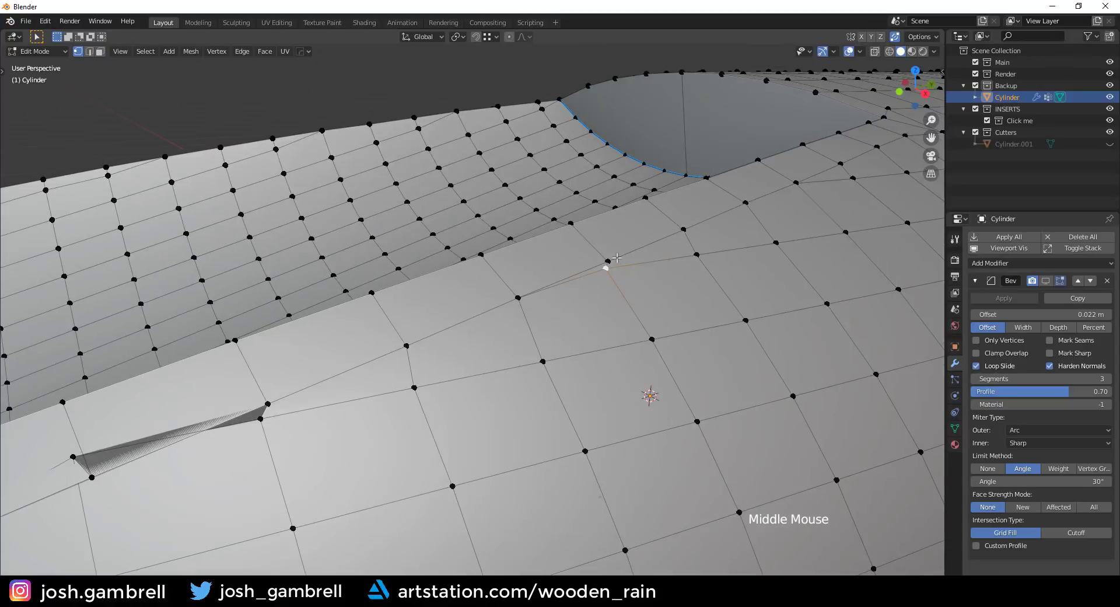
click(607, 261)
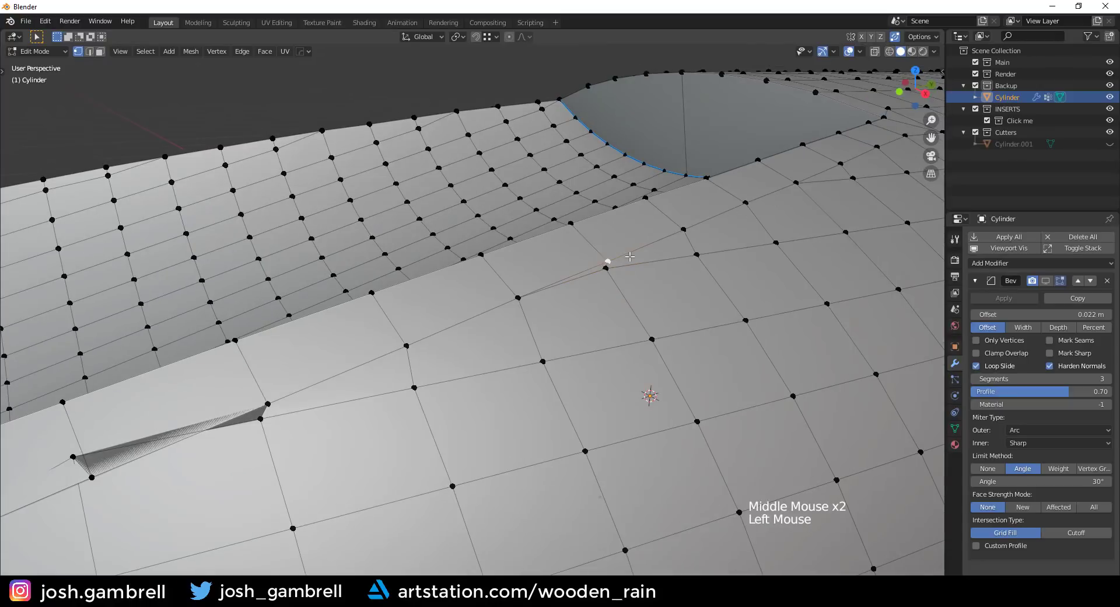
key(g)
key(Tab)
key(Tab)
key(Tab)
key(2)
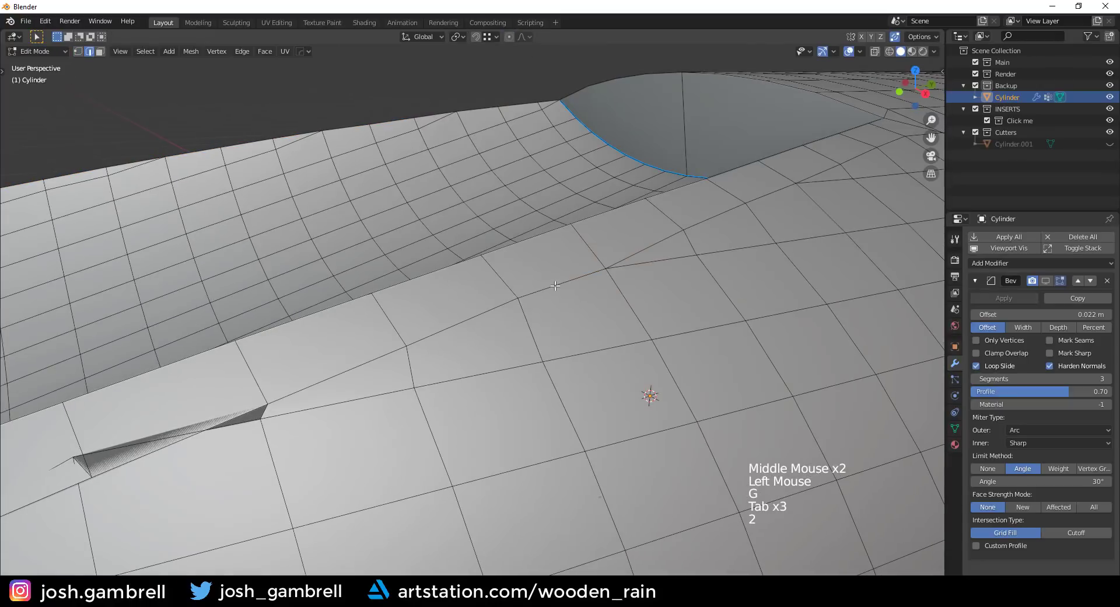
click(564, 291)
shift+click(631, 258)
click(480, 318)
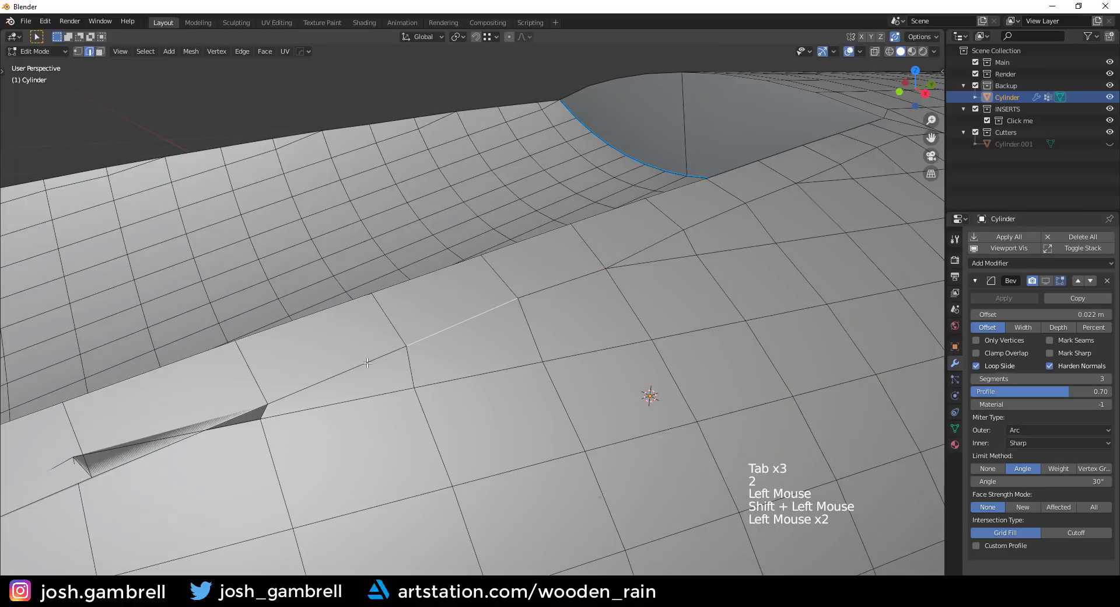
Undo the edge selections and the last merge of the doubled pair.
key(ctrl+z)
key(ctrl+z)
key(ctrl+z)
key(ctrl+z)
key(ctrl+z)
key(ctrl+z)
key(ctrl+z)
key(ctrl+z)
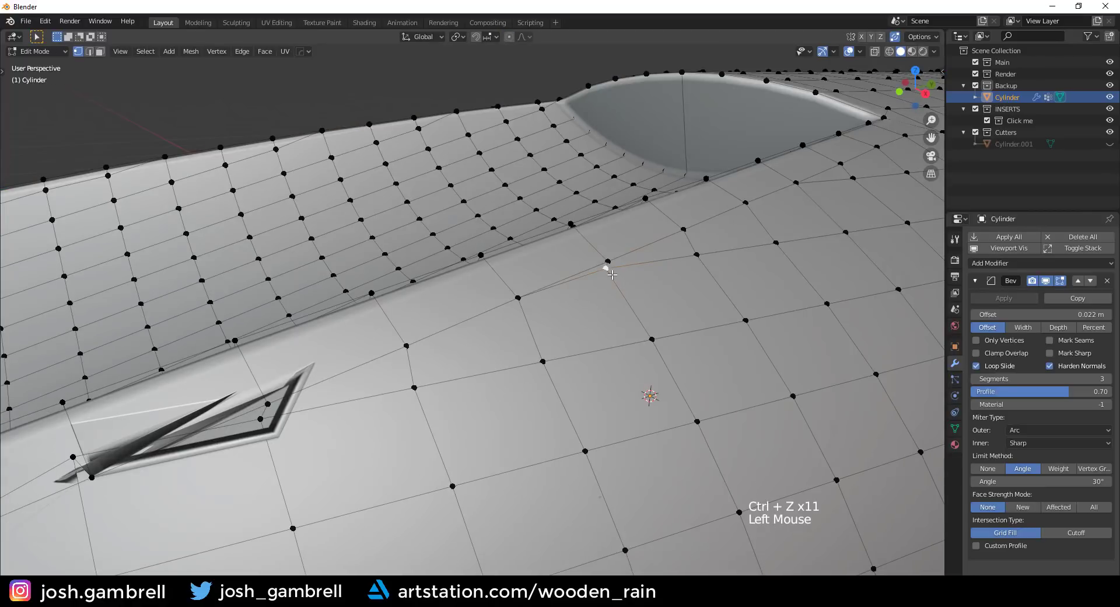
Slide the lower vertex of the separated pair up onto the offset-loop vertex to merge them.
key(g)
key(g)
click(629, 245)
shift+middle_drag(479, 315, 620, 261)
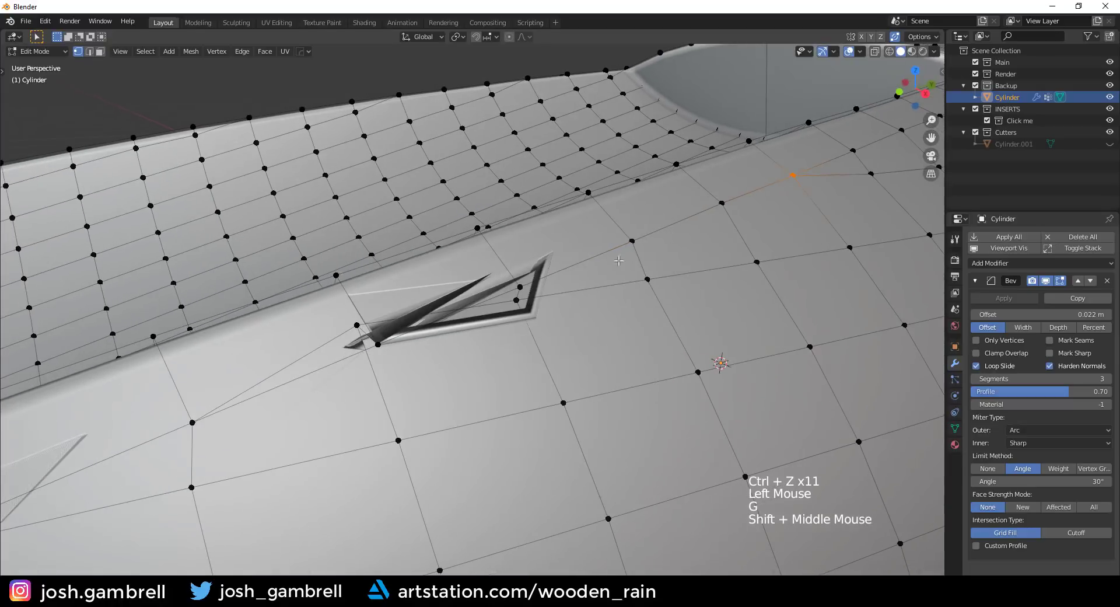
Hide the bevel in the viewport and merge both doubled vertex pairs around the remaining dark gap.
middle_drag(515, 280, 420, 323)
click(1045, 281)
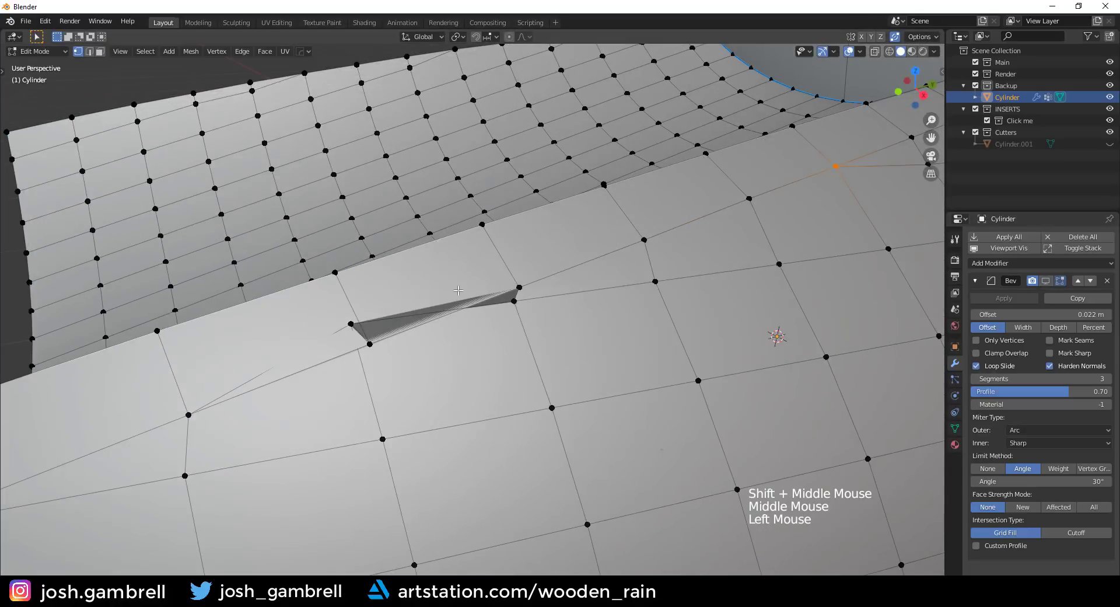
click(354, 324)
key(g)
click(370, 344)
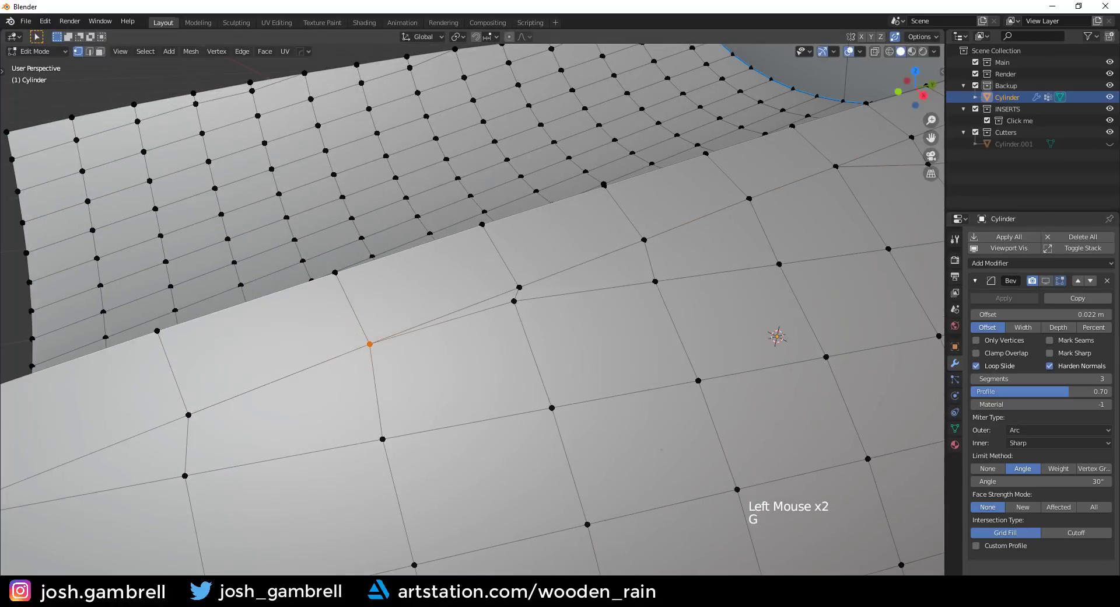
click(513, 304)
key(g)
click(520, 289)
Merge the doubled loop pair closest to the cylinder's open end by moving the lower vertex onto the upper.
shift+middle_drag(556, 251, 785, 141)
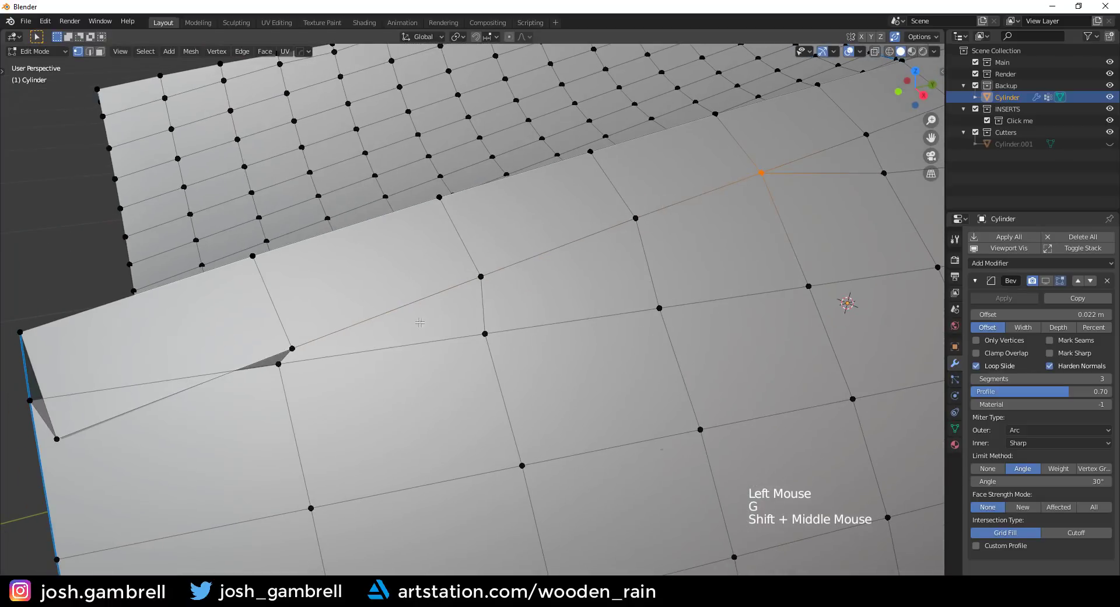
click(285, 364)
key(g)
click(292, 348)
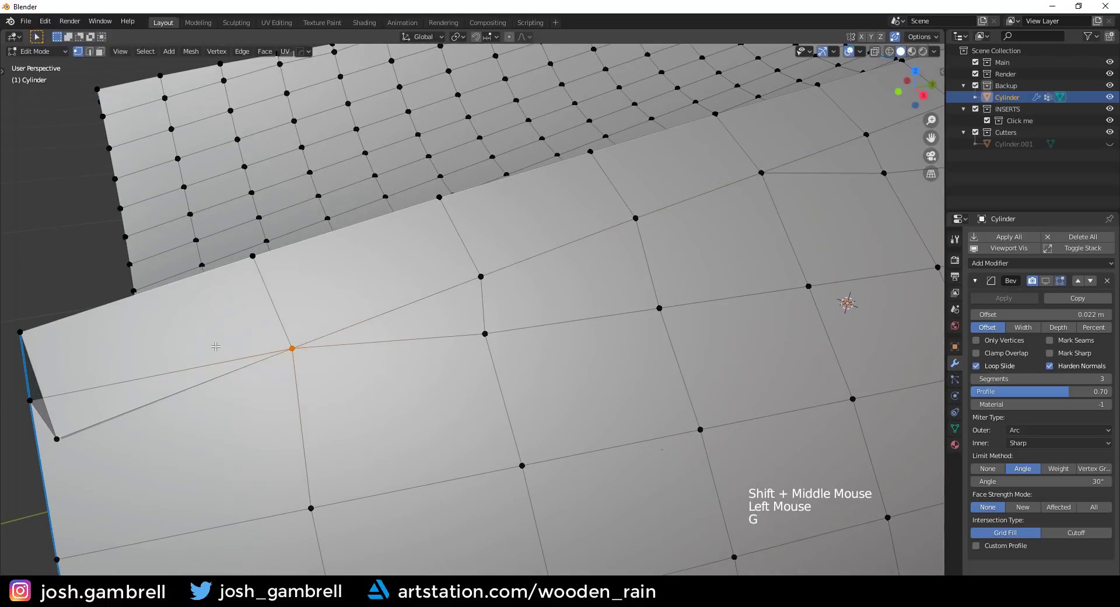
Slide the loop's stray end vertex onto the vertex on the cylinder's open end edge.
shift+middle_drag(56, 409, 316, 322)
click(325, 348)
key(g)
key(g)
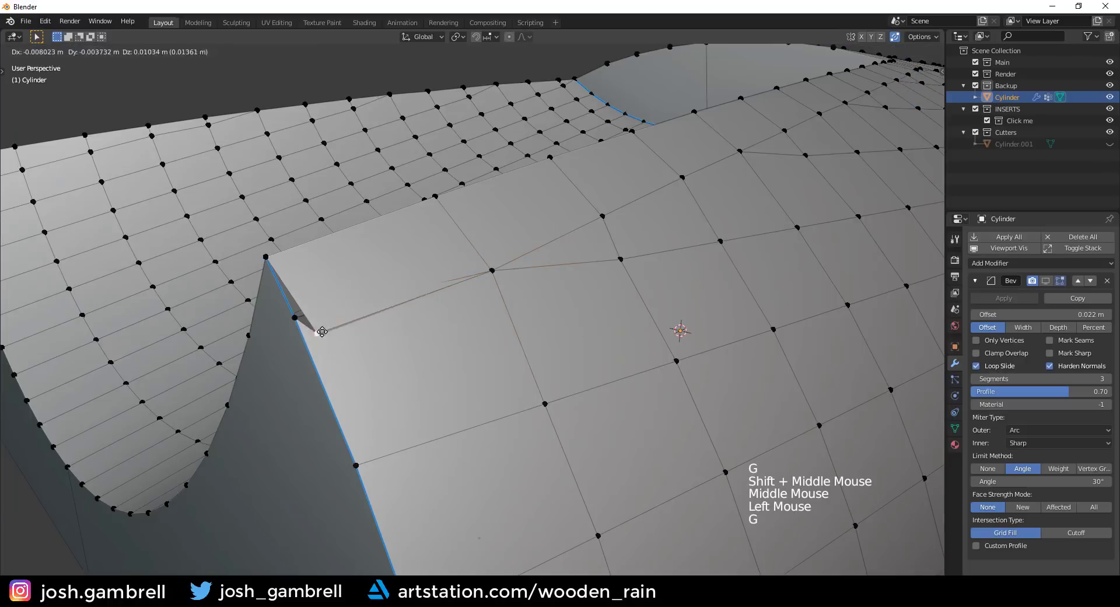
click(252, 305)
key(g)
key(g)
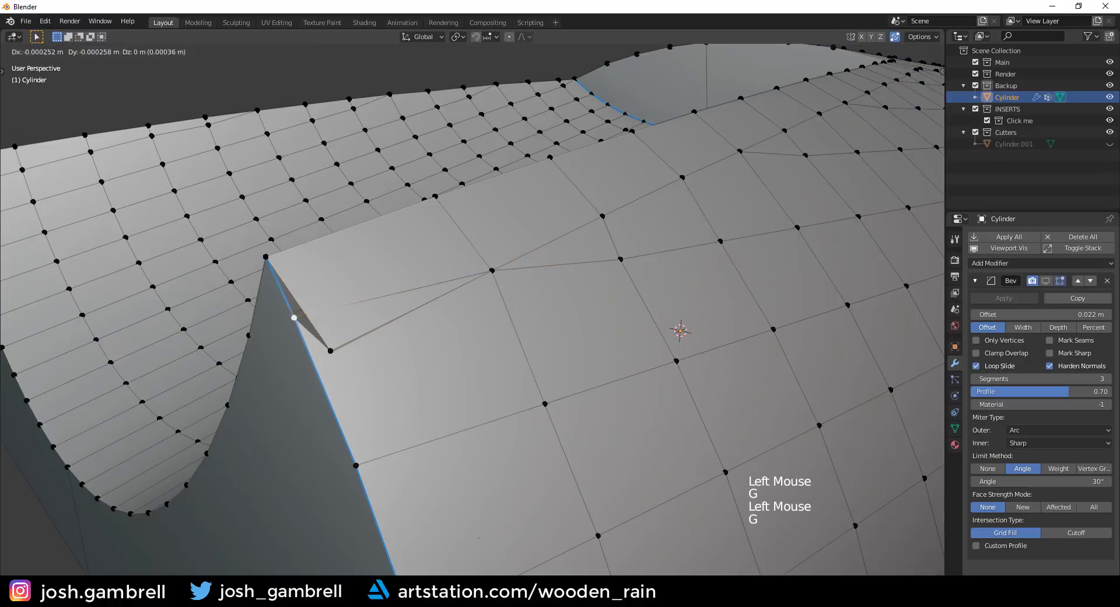
click(302, 322)
key(g)
key(g)
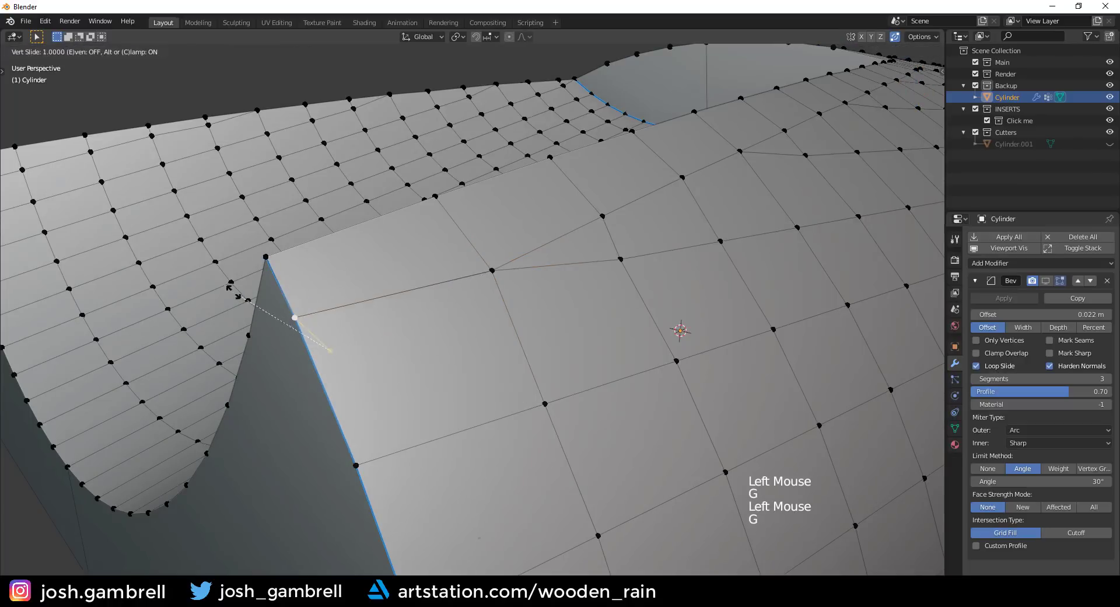
Slide the loop vertex nearest the open end slightly along its edge and preview a loop cut beside that end.
scroll(291, 318, down, 3)
shift+middle_drag(692, 215, 426, 316)
click(409, 367)
key(g)
key(g)
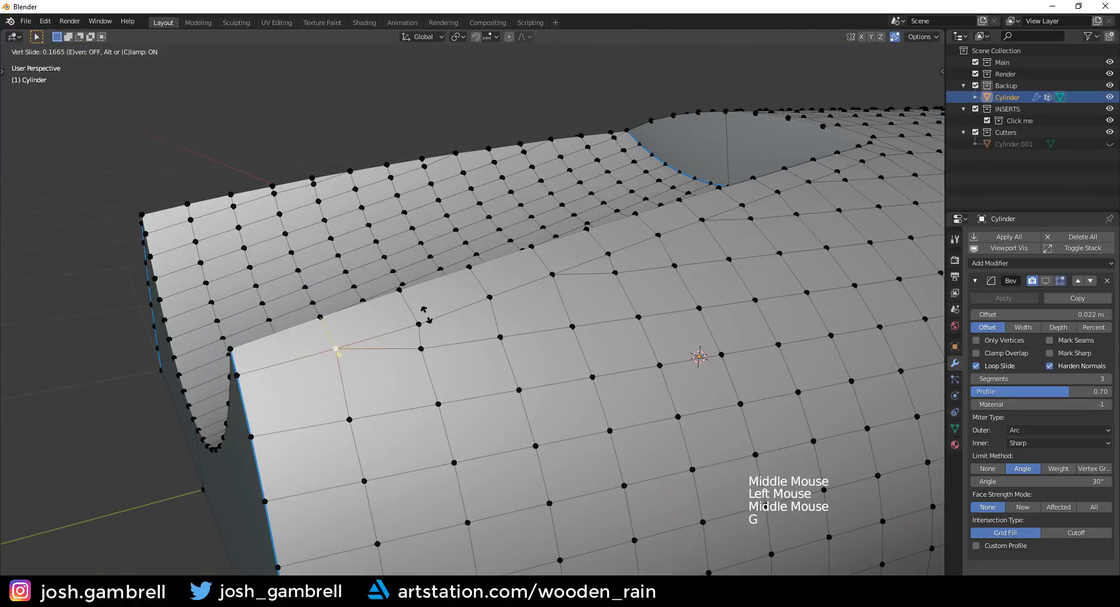
middle_drag(425, 315, 405, 343)
scroll(402, 338, down, 3)
key(ctrl+r)
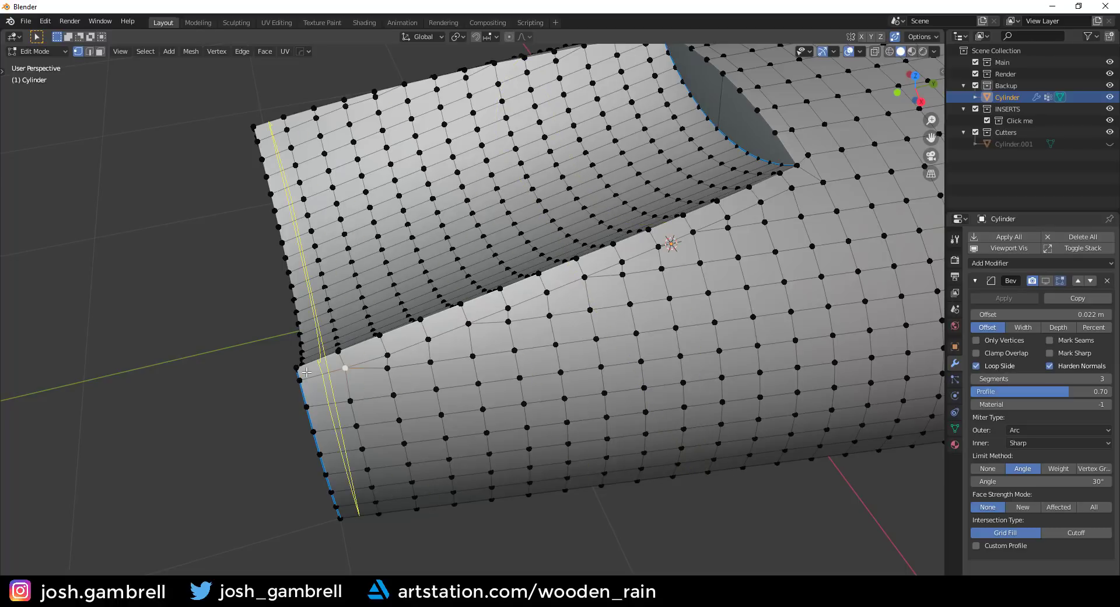
Slide the loop vertex diagonal to the opening's corner toward the rim by a factor of about 0.24.
shift+middle_drag(824, 168, 590, 310)
scroll(788, 183, up, 4)
scroll(547, 317, up, 2)
scroll(591, 310, up, 2)
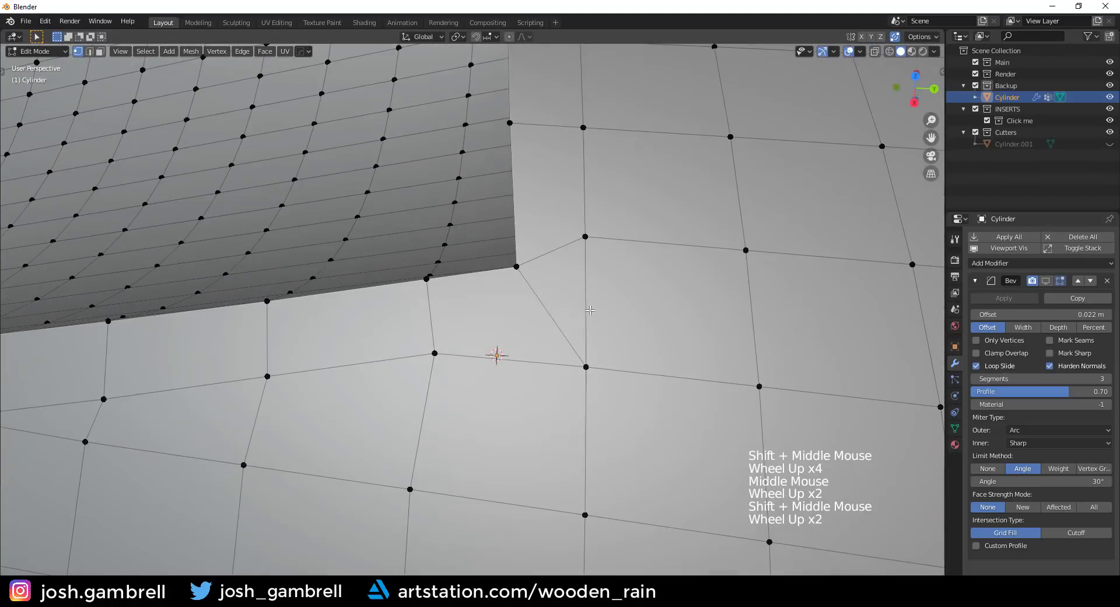
click(588, 368)
key(g)
key(g)
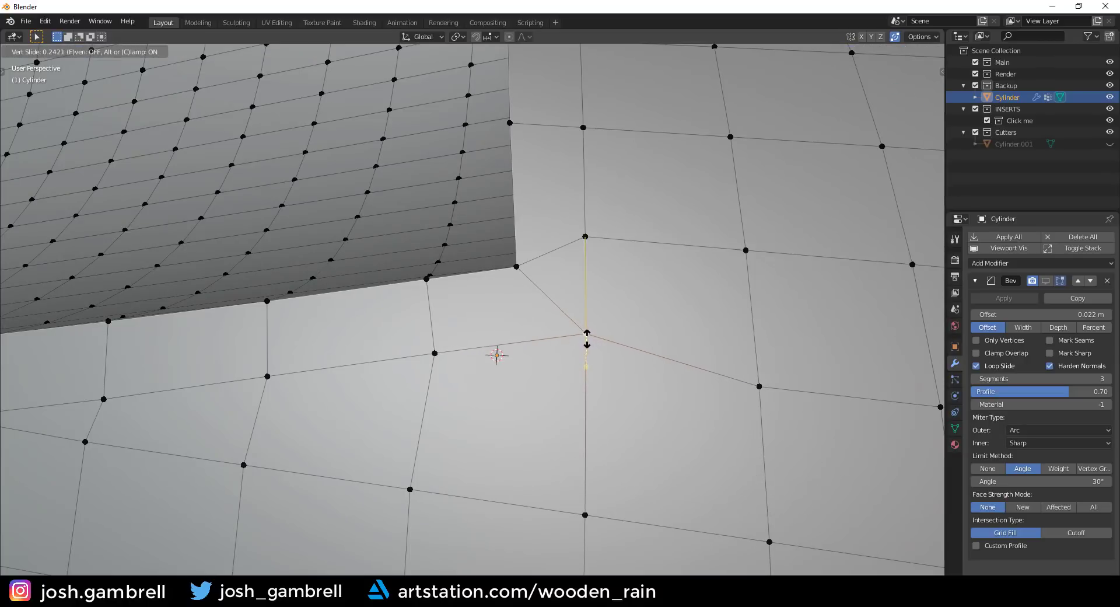
click(586, 338)
middle_drag(587, 338, 457, 288)
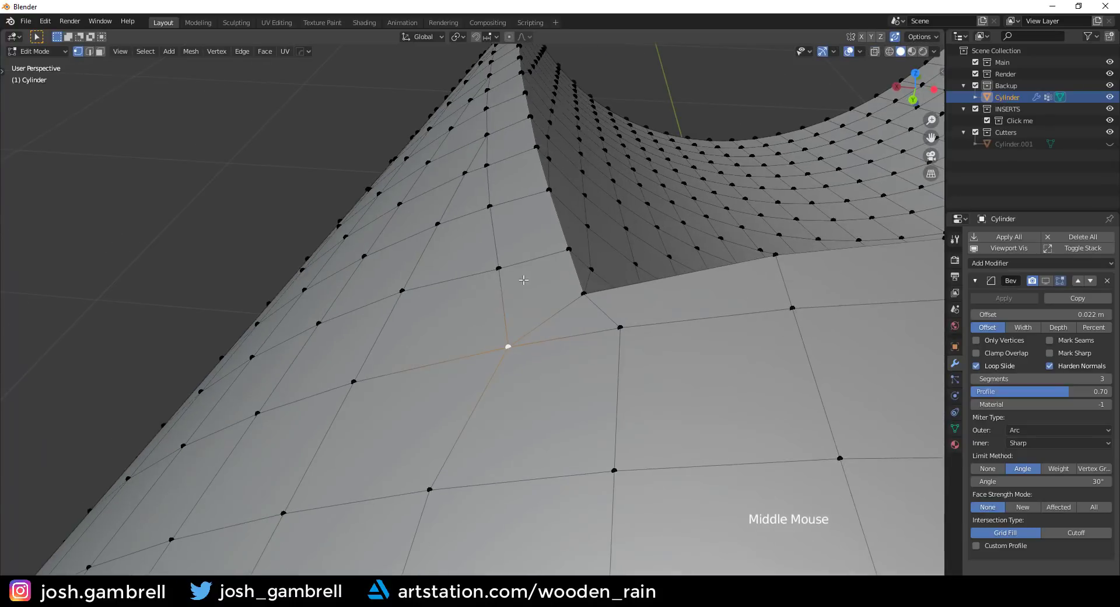
Try a loop cut between the opening's straight rim edge and its support loop, and undo it.
scroll(523, 280, down, 3)
middle_drag(523, 280, 483, 187)
scroll(504, 217, down, 5)
key(ctrl+r)
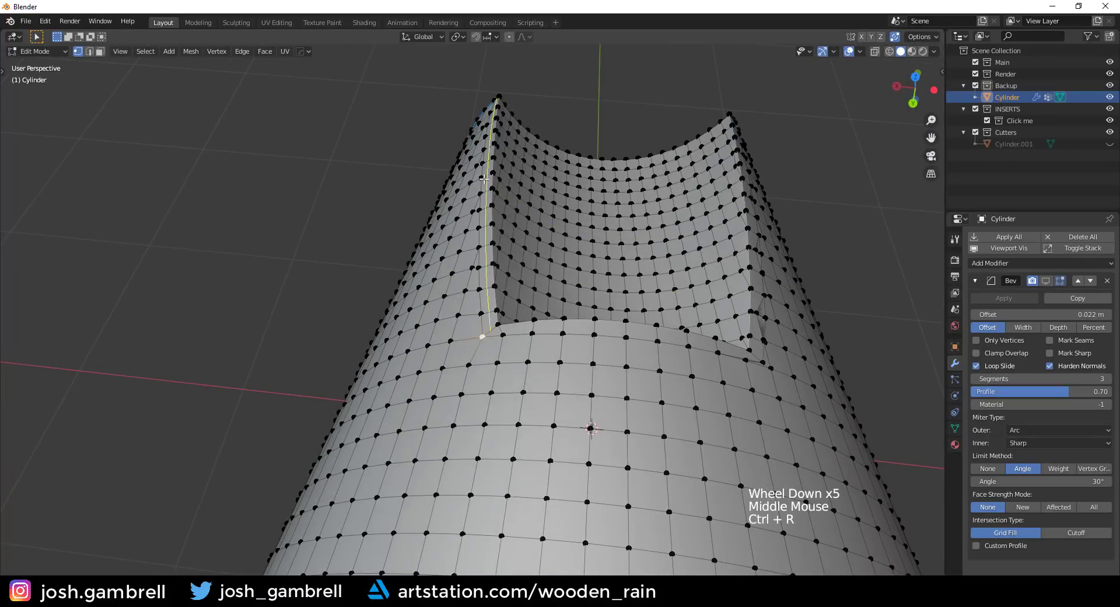
click(488, 318)
right_click(489, 318)
scroll(571, 372, up, 7)
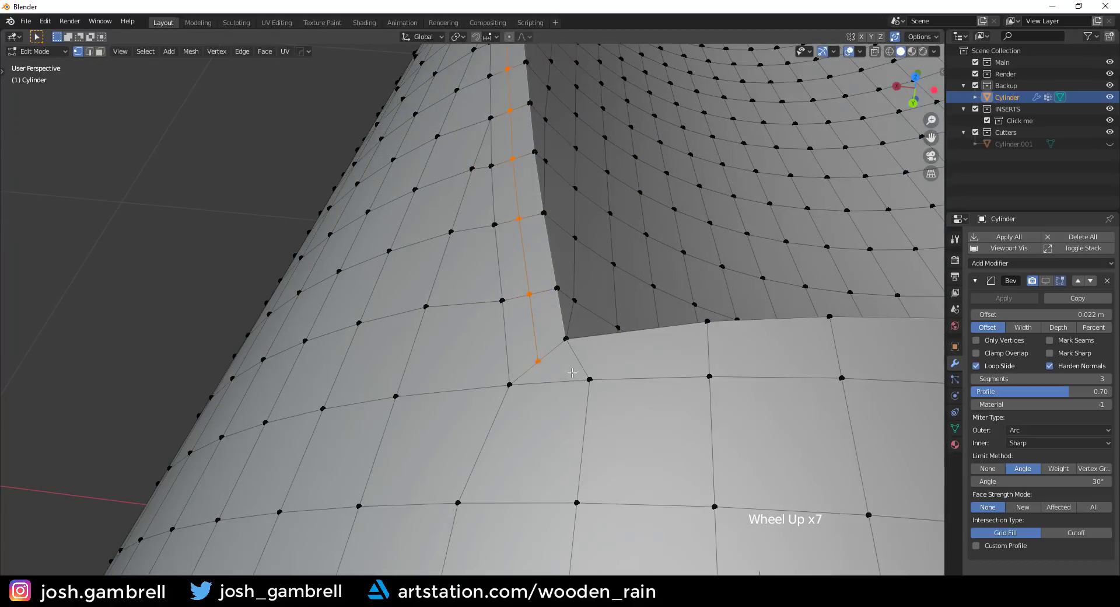
scroll(581, 350, down, 2)
key(ctrl+z)
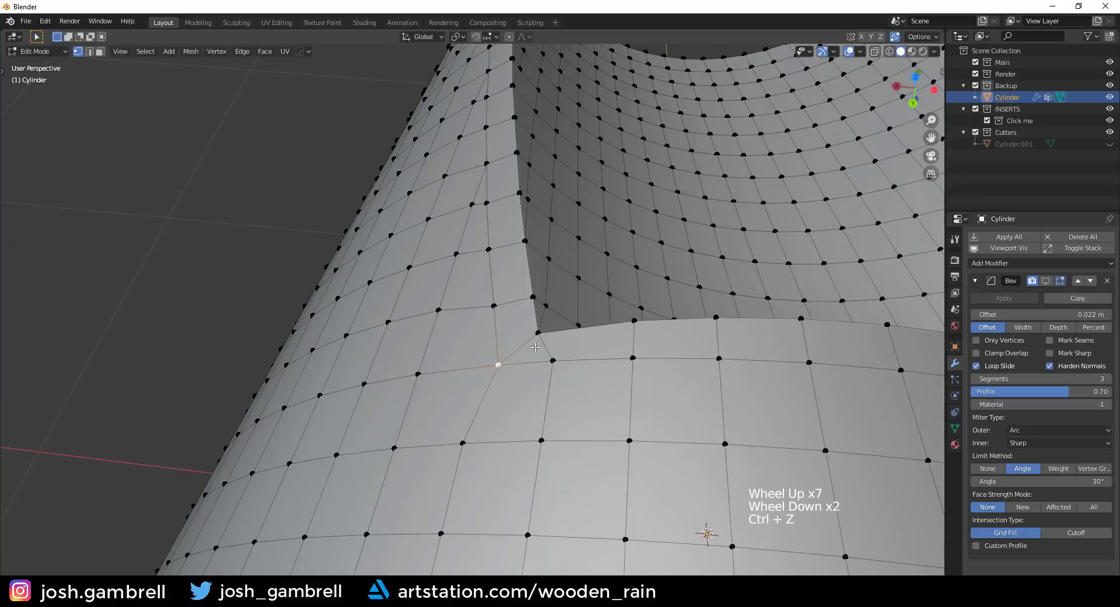
Preview a loop cut beside the opening's rim near the other corner.
middle_drag(496, 365, 527, 520)
scroll(620, 378, up, 3)
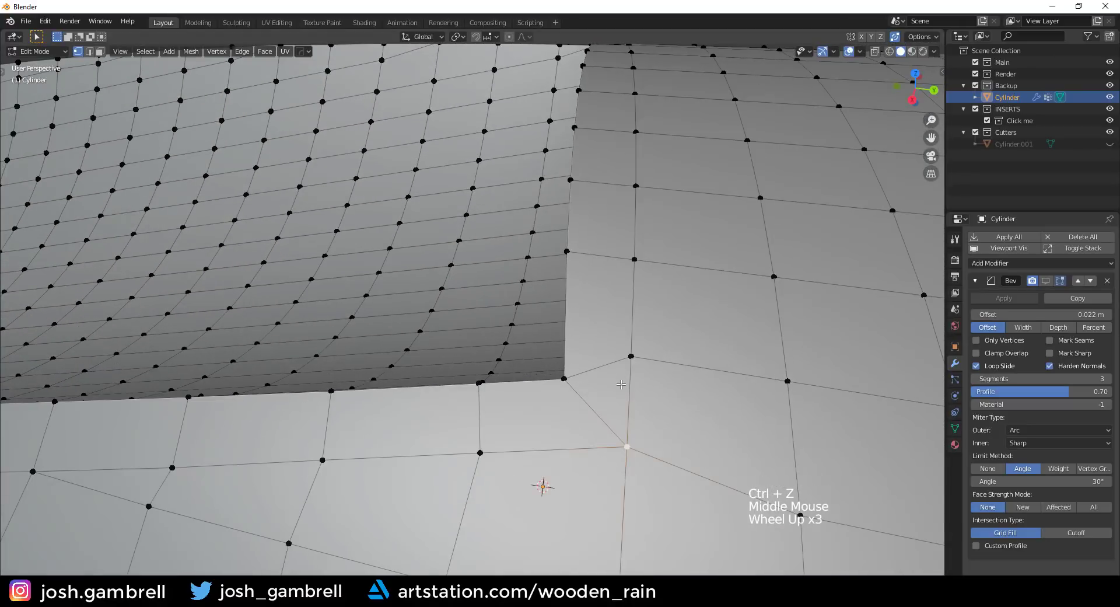
scroll(613, 312, down, 2)
key(ctrl+r)
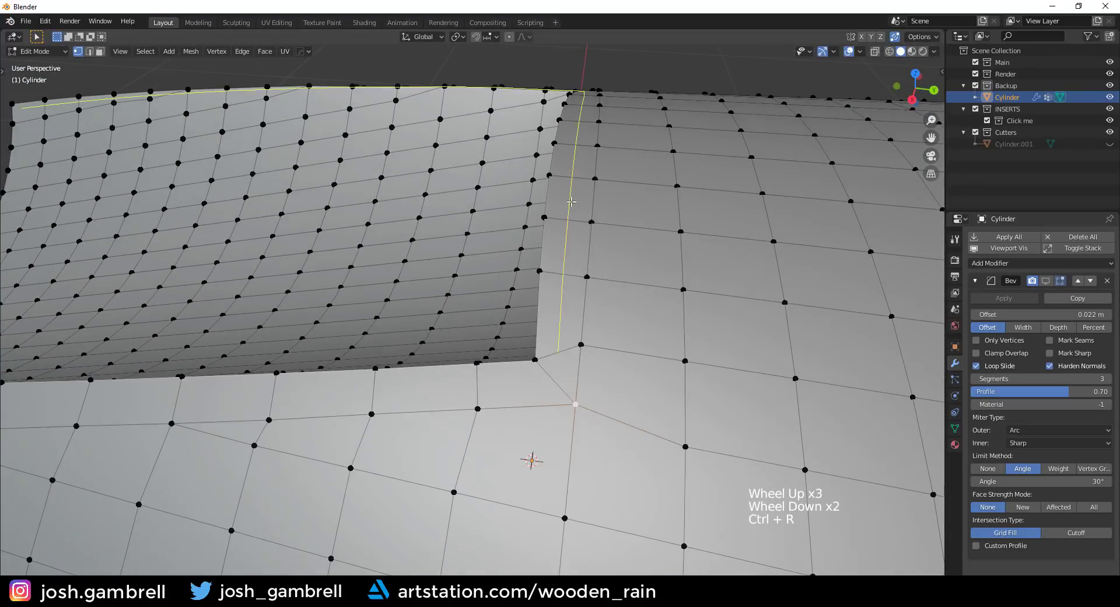
middle_drag(571, 201, 520, 378)
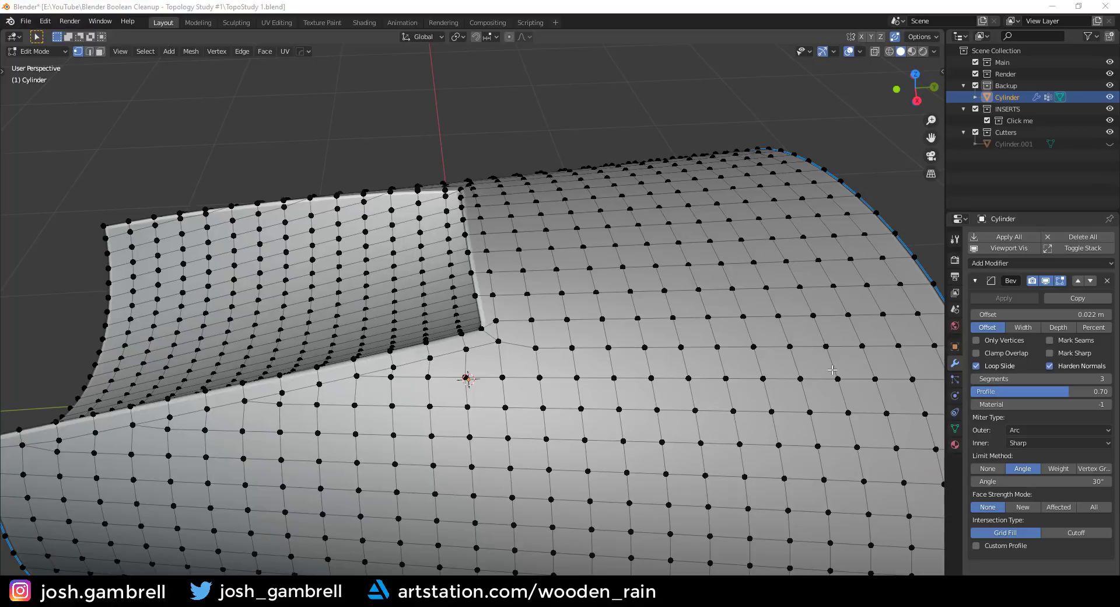
Try several parallel loop cuts in the lengthwise face strip running from beside the opening's corner to the closed end.
middle_drag(832, 370, 641, 327)
scroll(712, 356, up, 2)
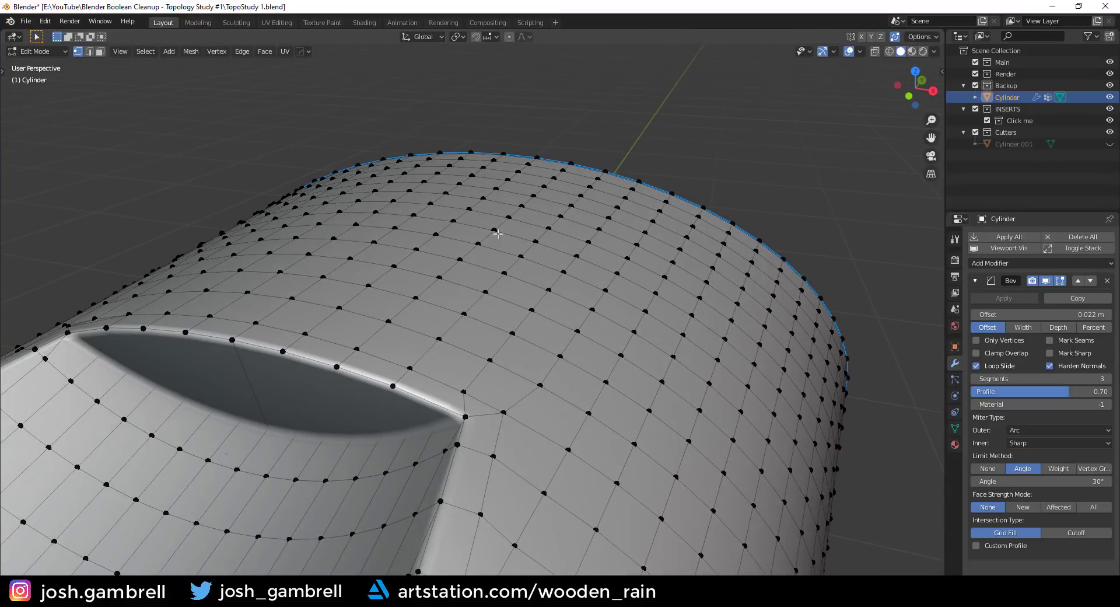
middle_drag(692, 255, 643, 294)
key(ctrl+r)
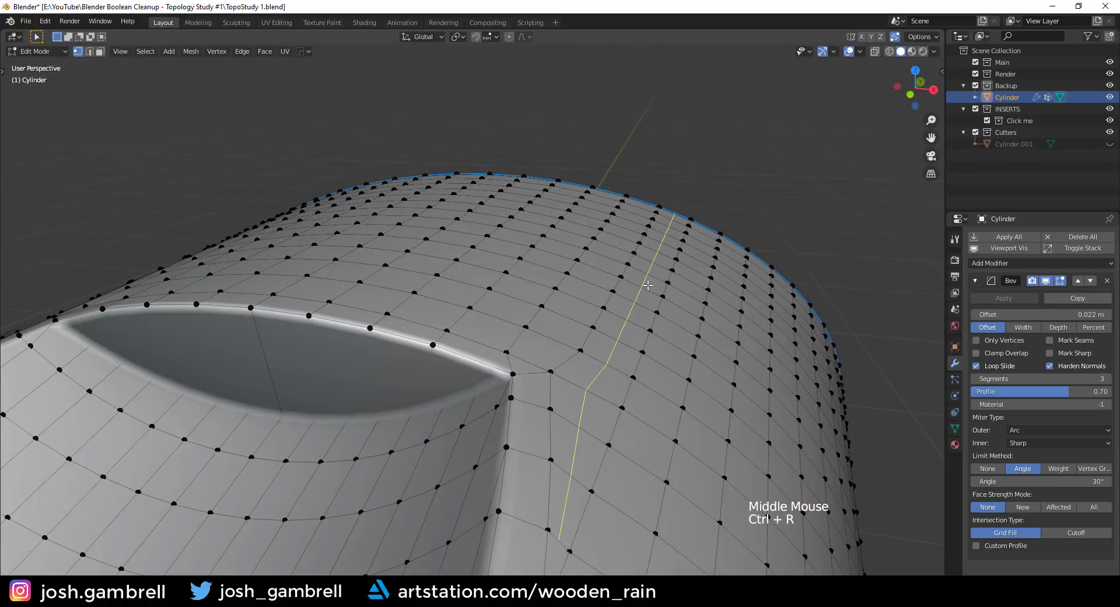
scroll(648, 282, up, 6)
click(653, 278)
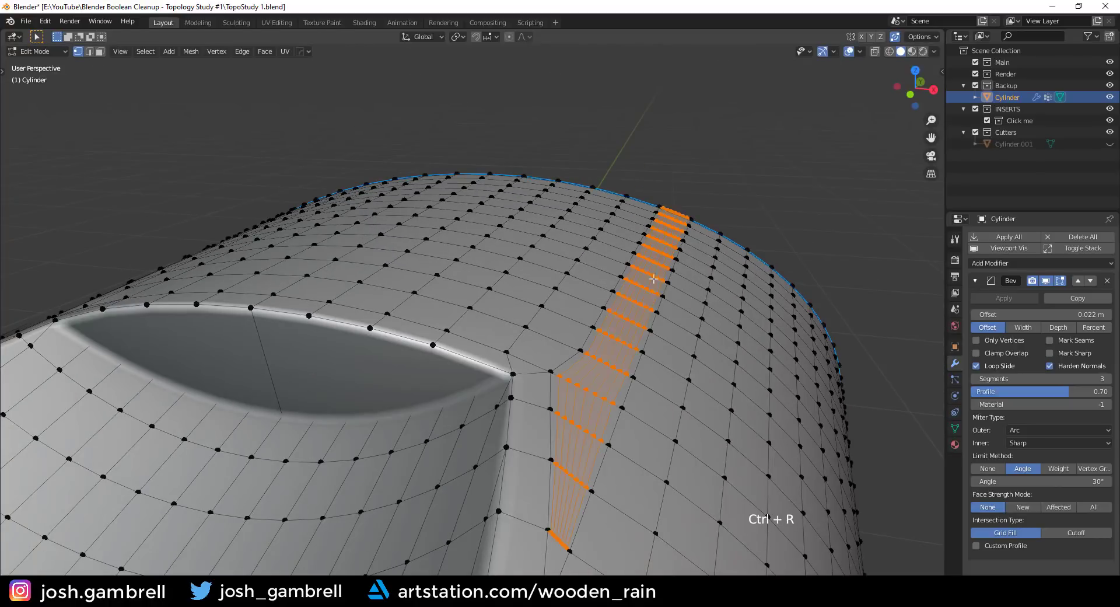
Check the cylinder's shading around the opening's corner in Object Mode and return to Edit Mode.
key(Tab)
middle_drag(653, 278, 640, 322)
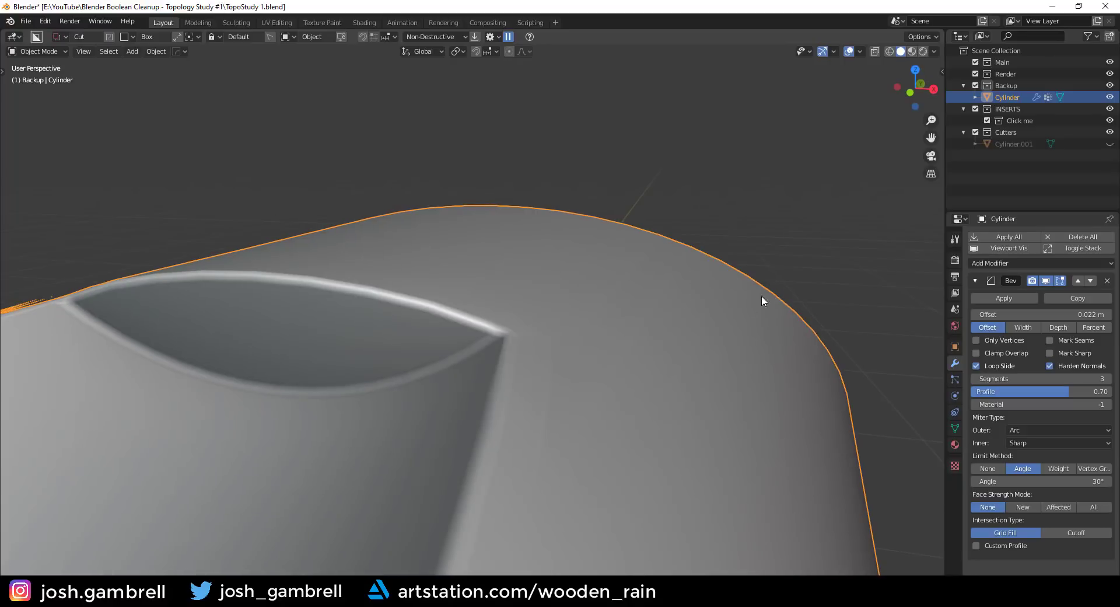
scroll(655, 301, up, 1)
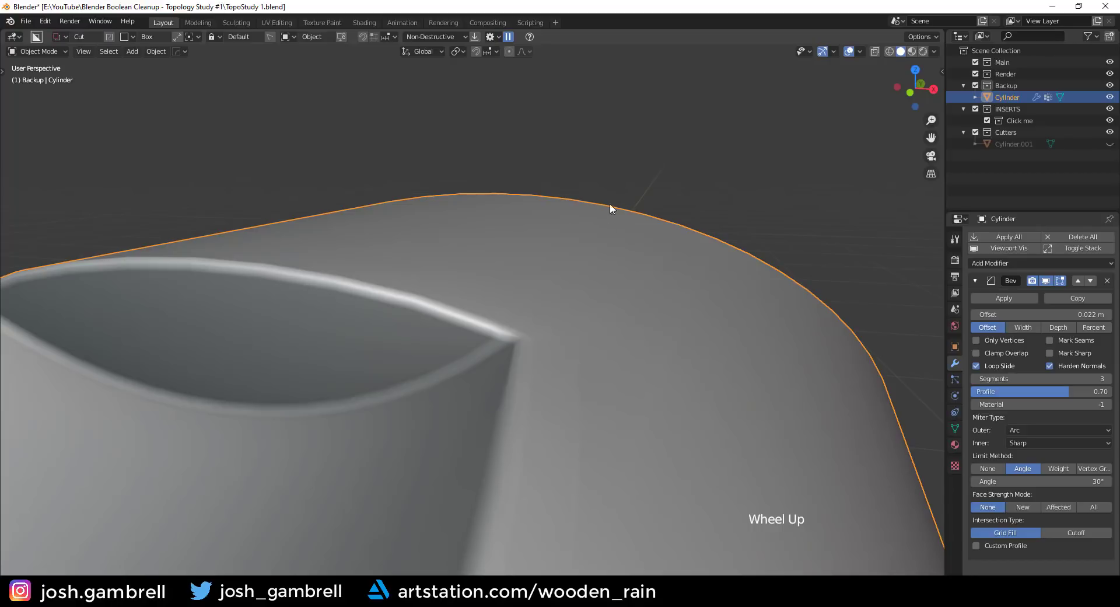
key(Tab)
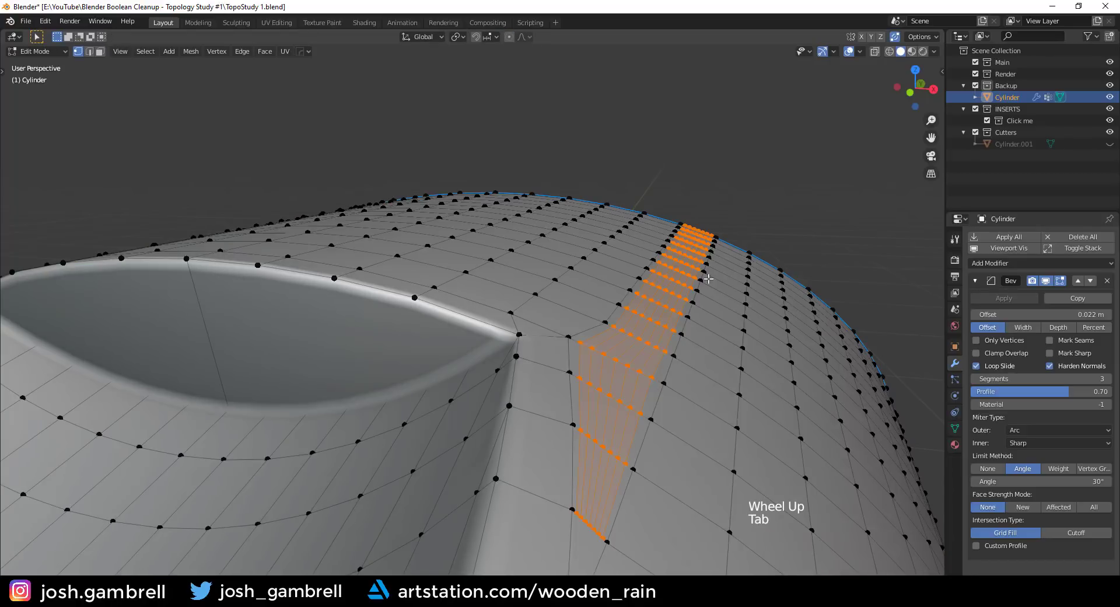
Undo the parallel loop cuts in the lengthwise face strip.
middle_drag(726, 323, 701, 327)
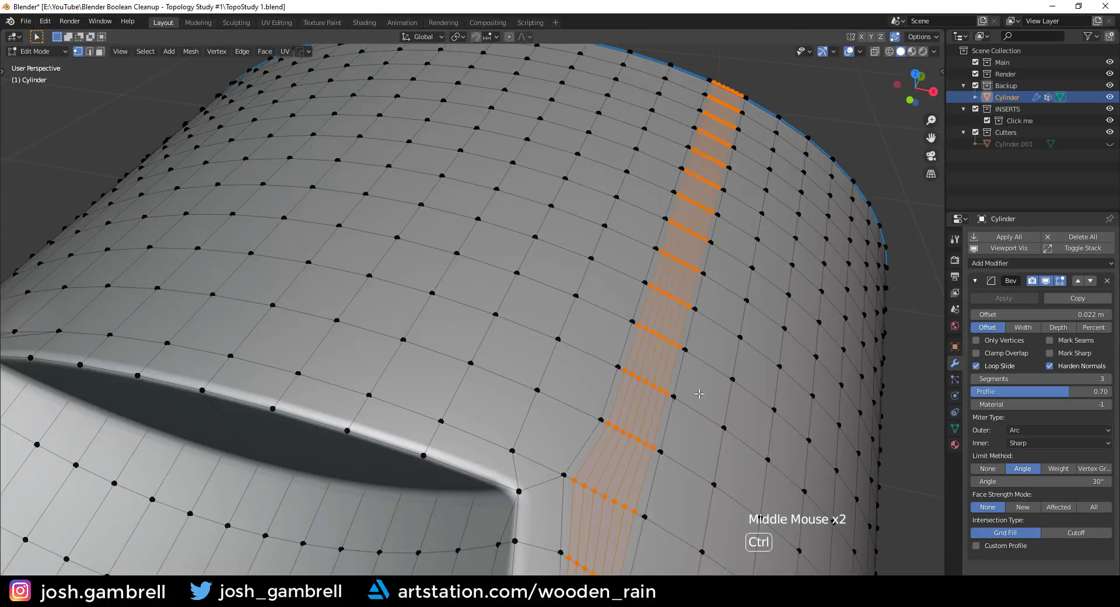
key(ctrl+z)
key(ctrl+z)
key(ctrl+z)
key(ctrl+z)
Try a dense band of centred loop cuts around the cylinder in the face strip just behind the opening.
middle_drag(708, 372, 500, 328)
scroll(552, 303, down, 4)
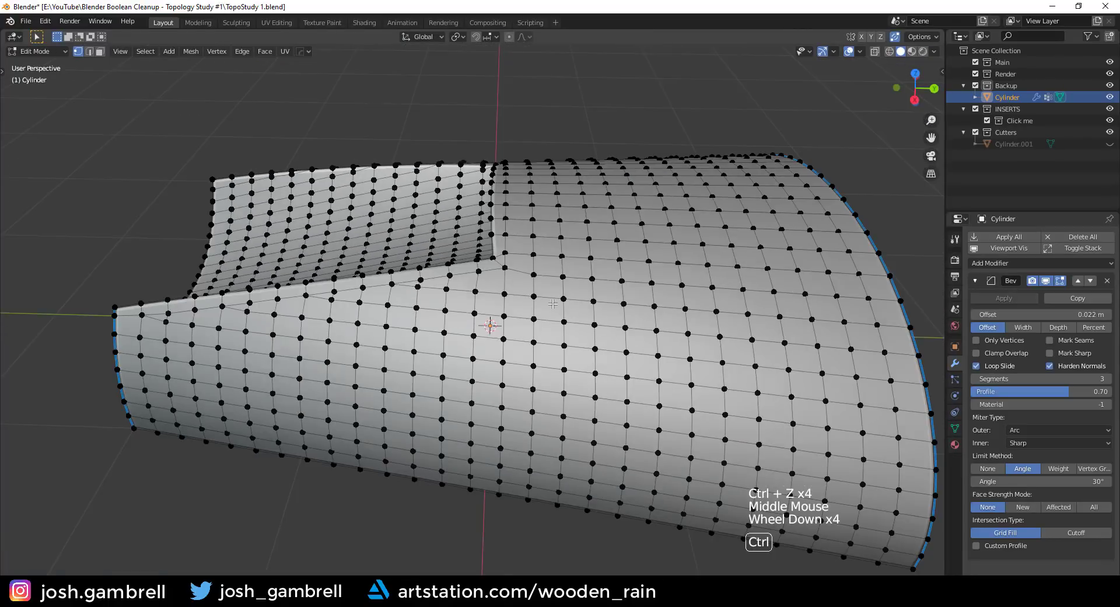
key(ctrl+r)
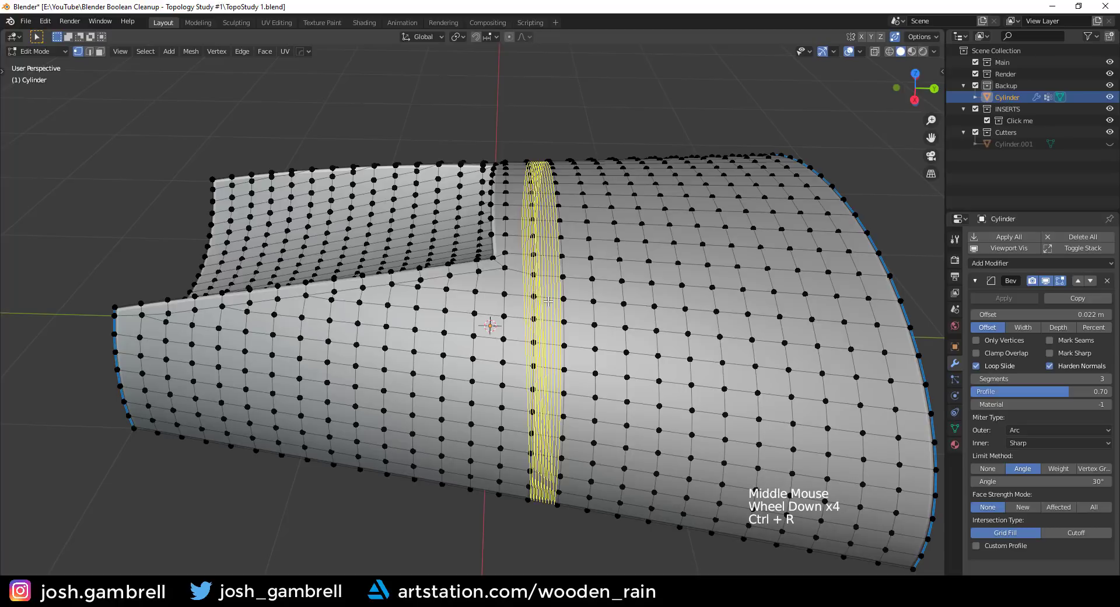
click(548, 301)
right_click(548, 302)
Inspect the shading in Object Mode and the mesh flow of the loop band behind the opening in Edit Mode.
middle_drag(551, 302, 690, 331)
key(Tab)
scroll(607, 332, up, 4)
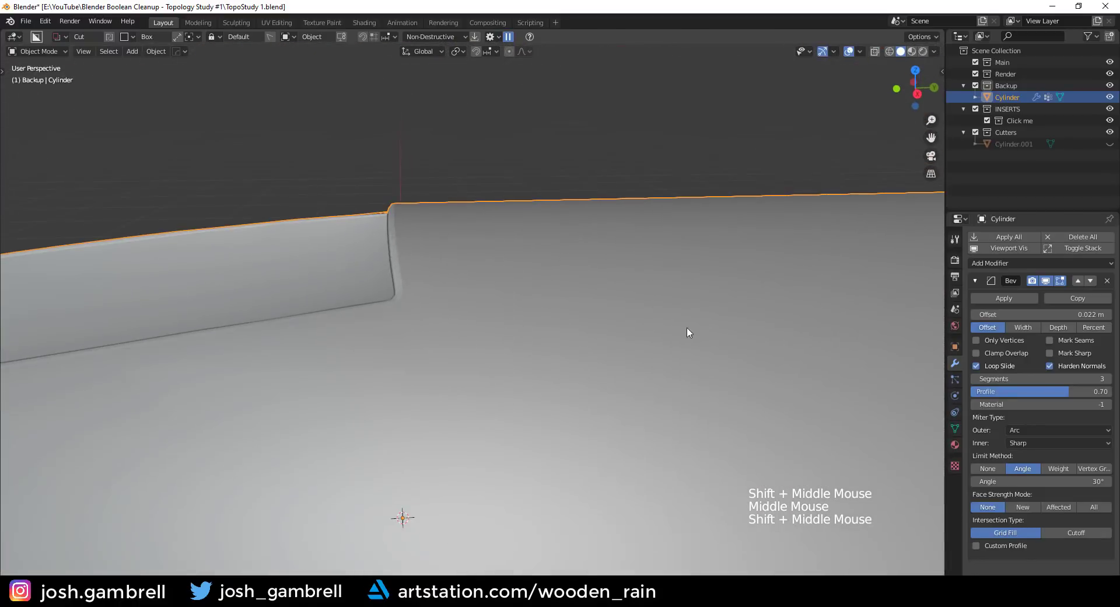
key(ctrl+z)
middle_drag(514, 254, 217, 202)
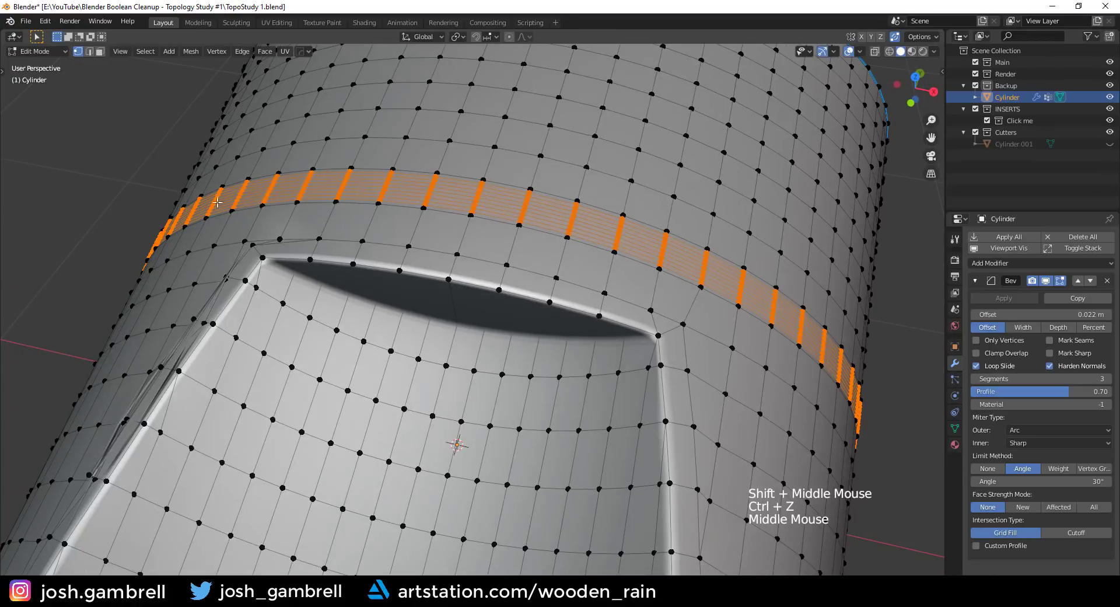
middle_drag(620, 266, 420, 286)
shift+middle_drag(420, 286, 326, 297)
middle_drag(495, 391, 486, 345)
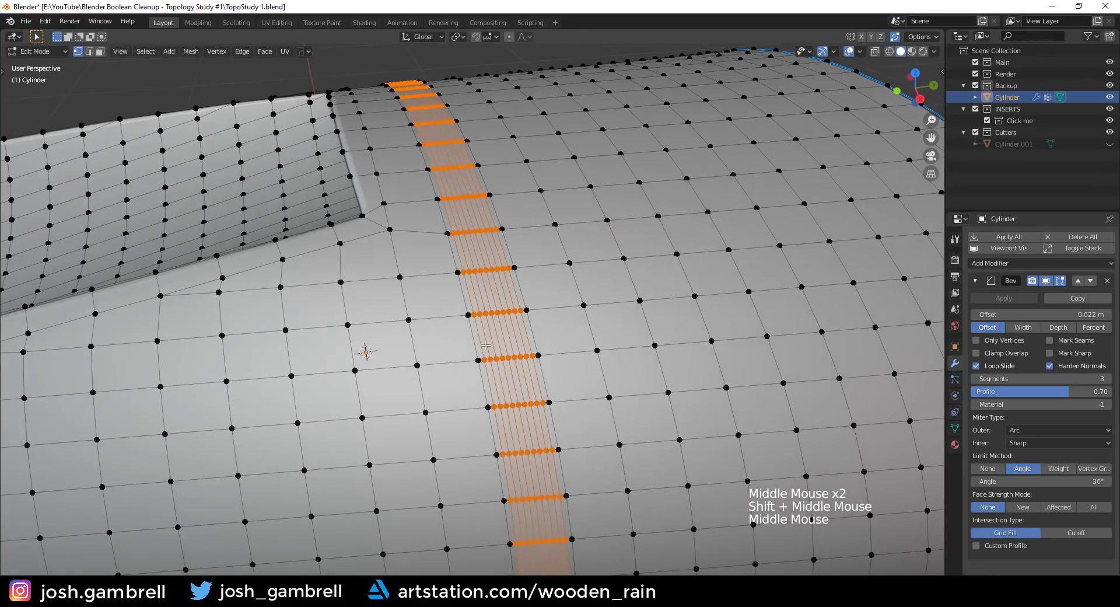
middle_drag(469, 280, 487, 348)
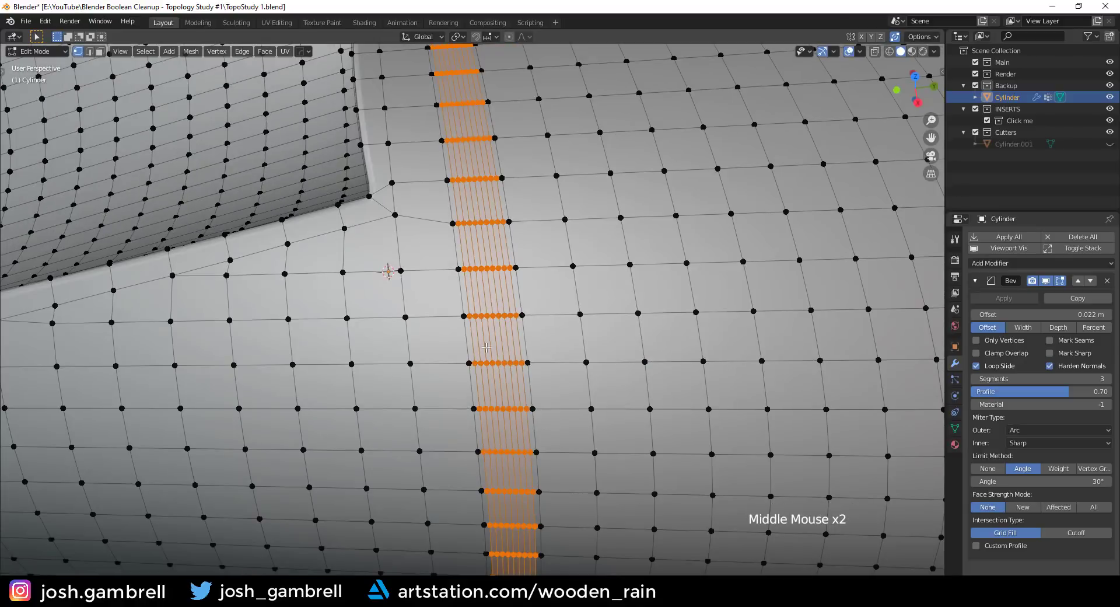
scroll(490, 317, down, 3)
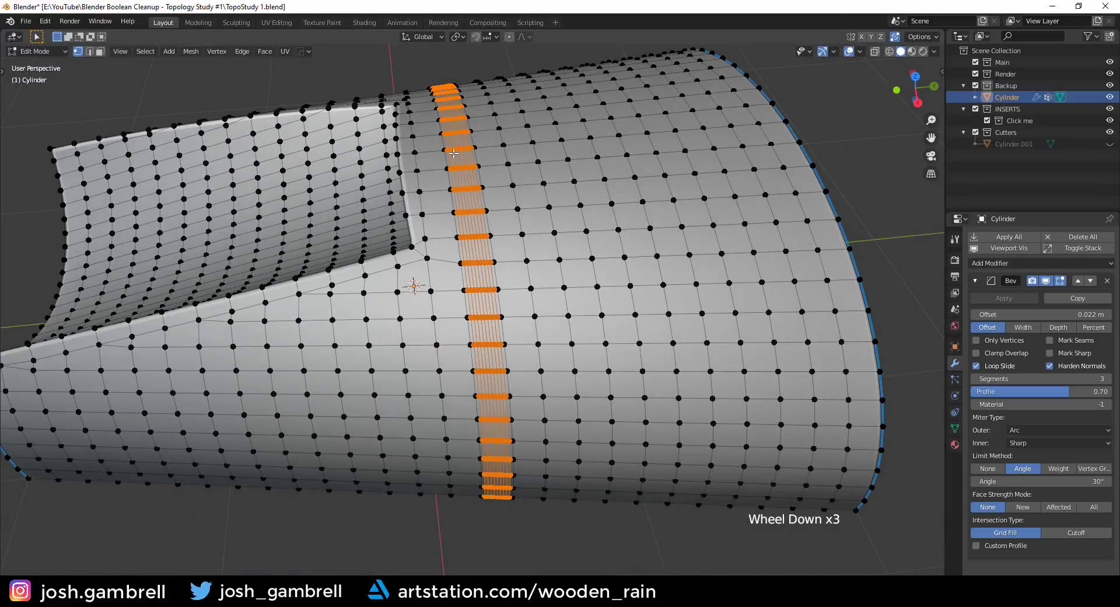
Undo the dense band of loop cuts around the cylinder behind the opening.
middle_drag(488, 167, 494, 190)
middle_drag(526, 280, 549, 301)
middle_drag(461, 291, 361, 258)
key(ctrl+z)
Try a loop cut along the opening's straight rim edge that ends at the corner, and undo it.
scroll(490, 297, up, 3)
scroll(485, 312, up, 2)
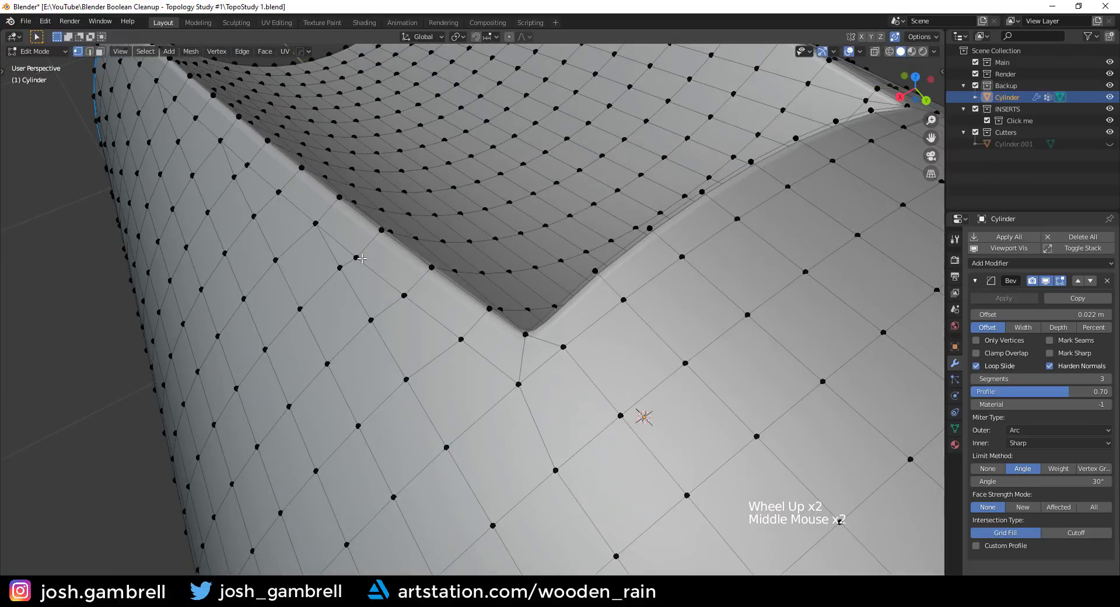
key(ctrl+r)
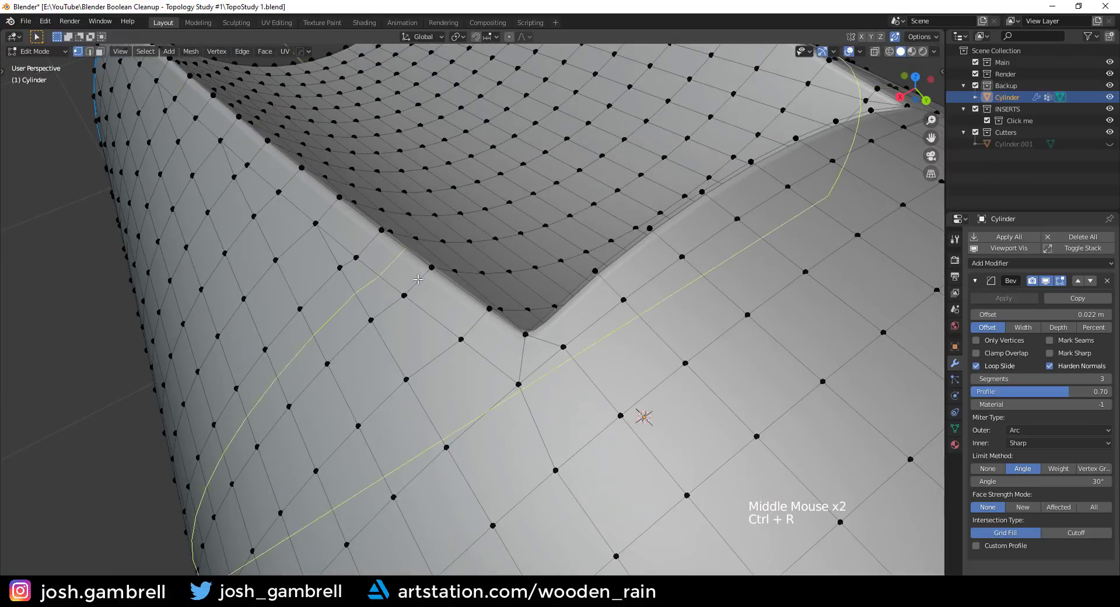
click(518, 336)
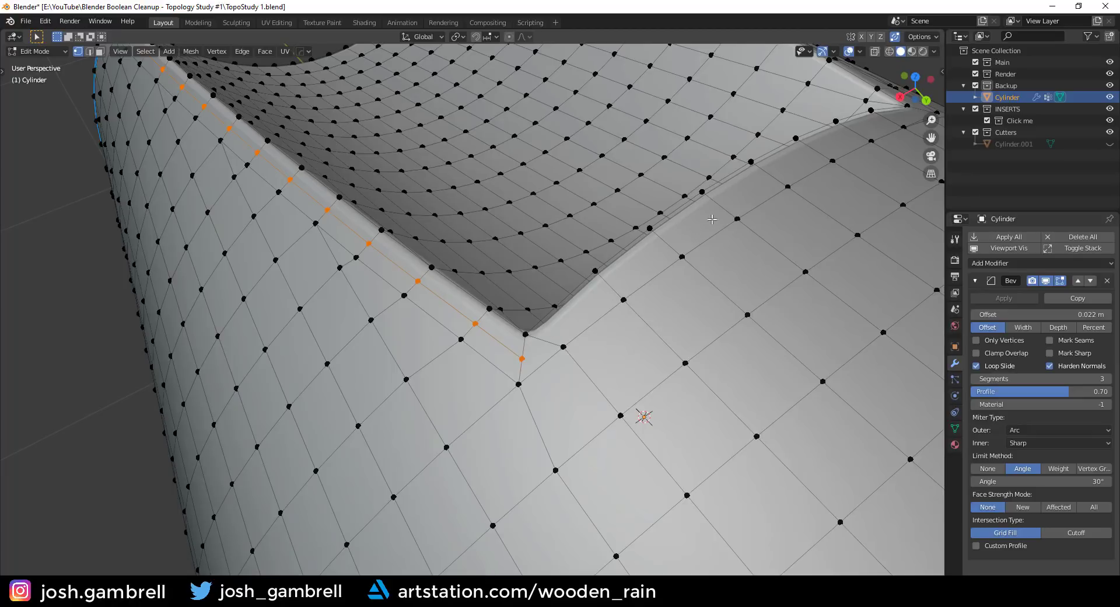
scroll(514, 359, up, 2)
key(ctrl+z)
Insert a loop cut across the straight rim edge beside the opening's corner, sliding it toward the corner by about 0.25.
mouse_move(514, 359)
middle_down()
mouse_move(554, 374)
mouse_move(571, 364)
mouse_move(503, 345)
middle_up()
scroll(554, 373, down, 3)
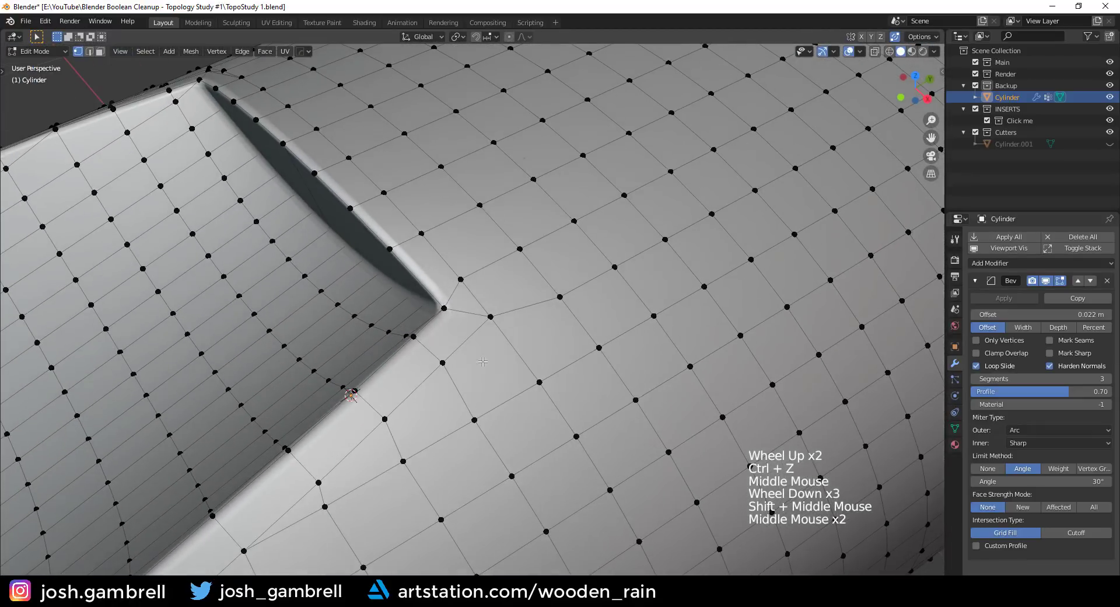
key(ctrl+r)
click(464, 340)
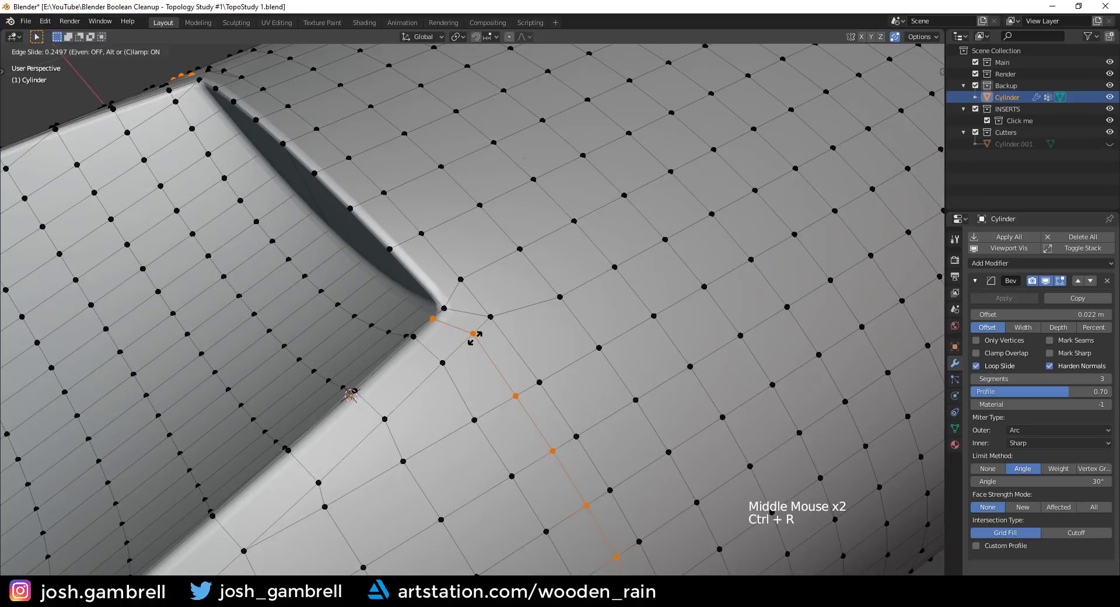
click(474, 337)
shift+middle_drag(474, 338, 560, 484)
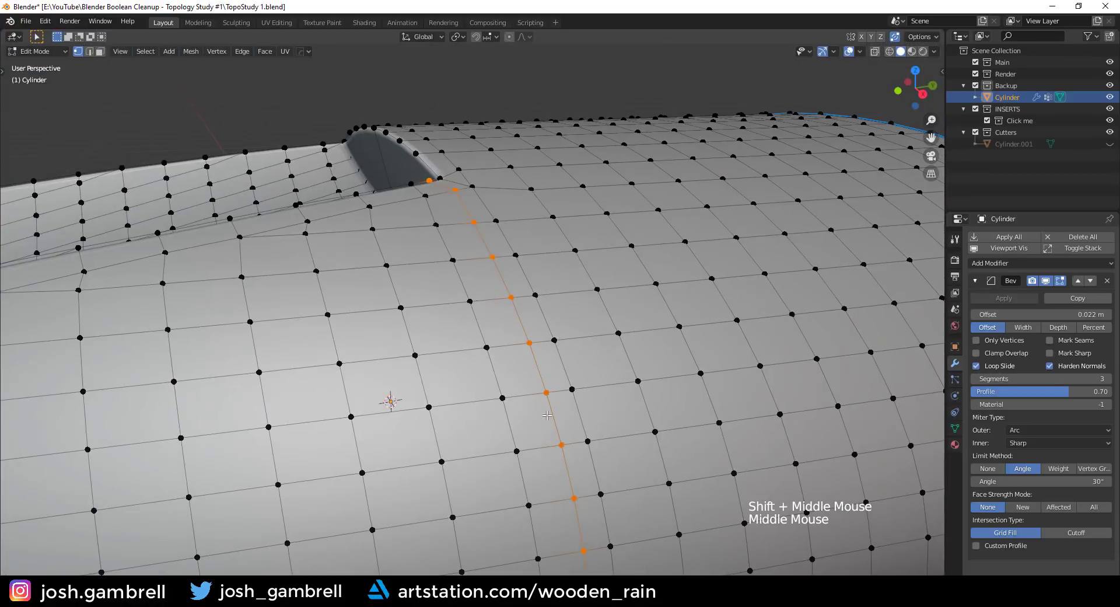
Dissolve the new loop's end vertex on the opening's rim next to the corner.
middle_drag(494, 270, 441, 284)
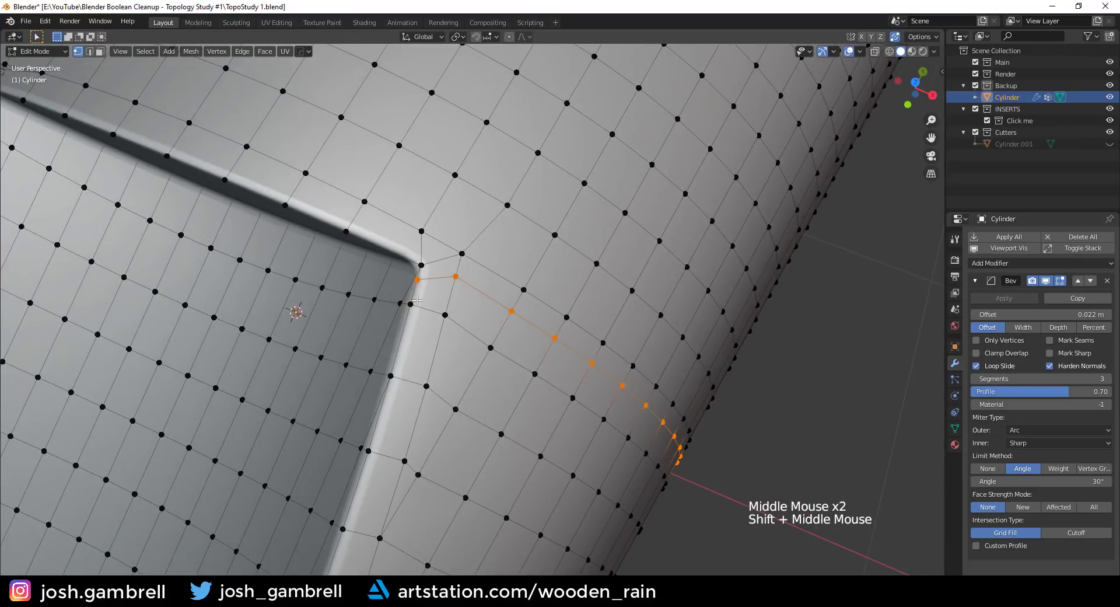
key(1)
click(441, 284)
key(ctrl+x)
key(1)
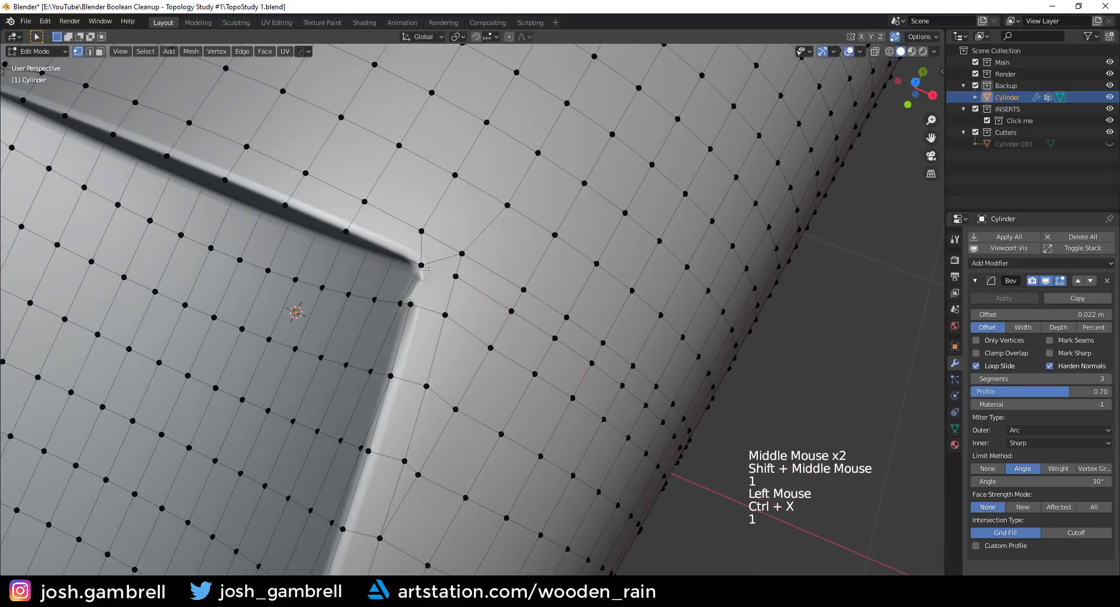
Connect the opening's corner vertex to the new loop's nearest vertex and merge the two adjoining triangles into one quad.
click(423, 266)
shift+click(457, 278)
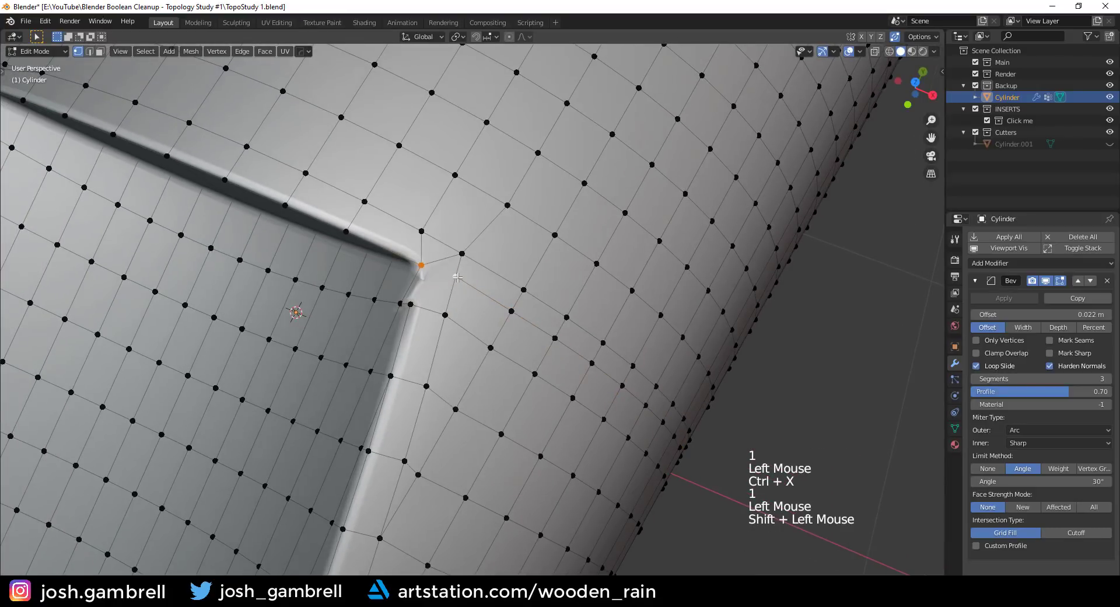
key(j)
key(3)
click(436, 251)
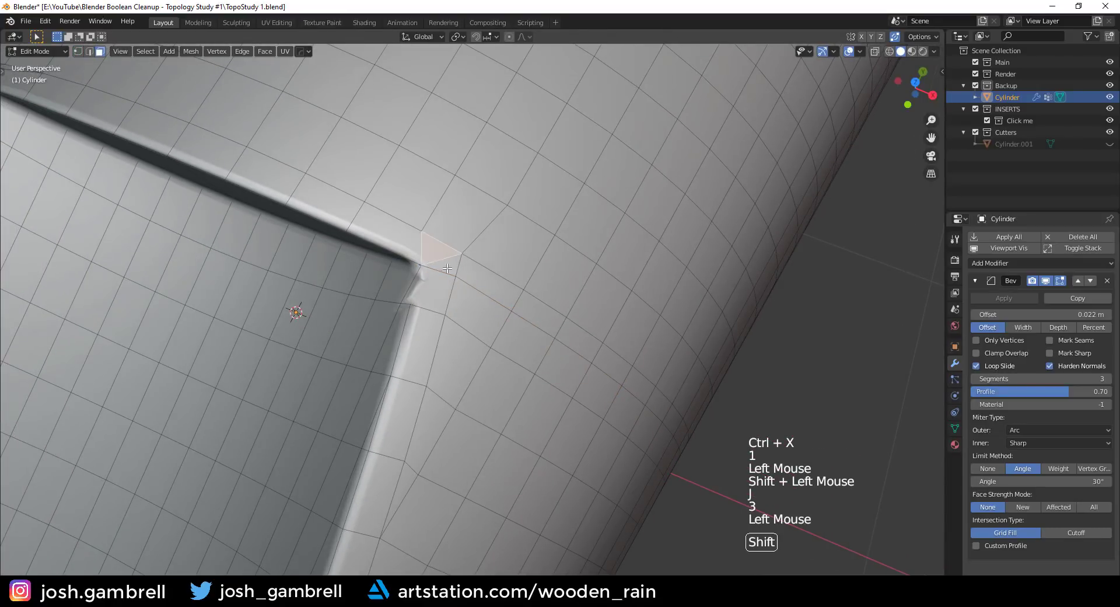
shift+click(447, 266)
key(f)
Connect the rim vertex nearest the corner to the opening's corner vertex to close the notch in the rim.
middle_drag(451, 268, 534, 315)
scroll(534, 315, up, 3)
key(1)
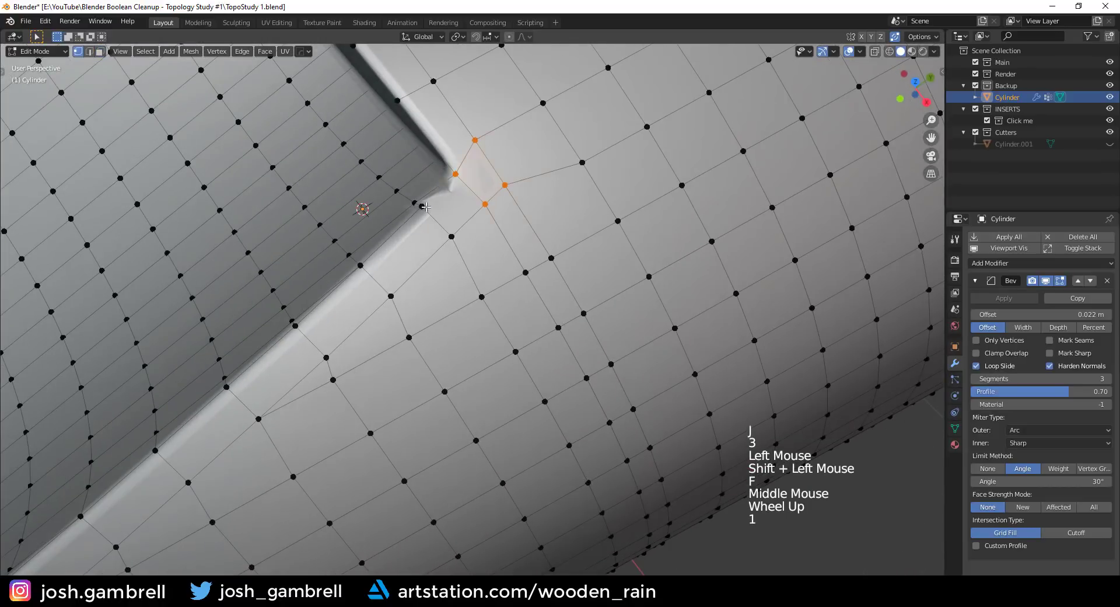
click(422, 206)
shift+click(455, 181)
key(j)
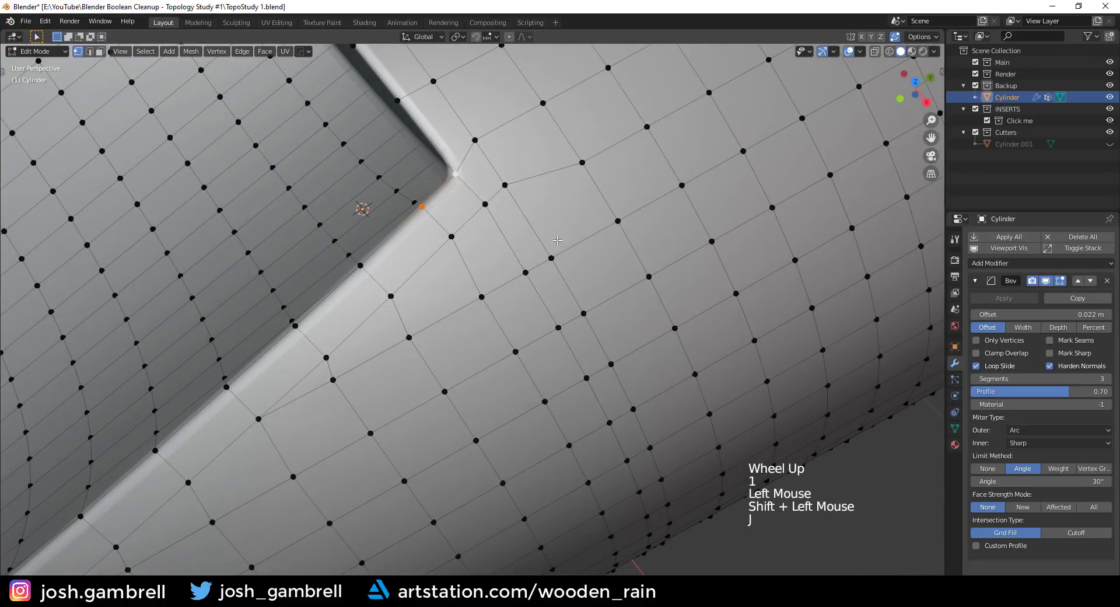
Insert a loop cut parallel to the opening's straight rim edge, running past the corner along the cylinder.
middle_drag(558, 240, 494, 267)
scroll(494, 268, down, 3)
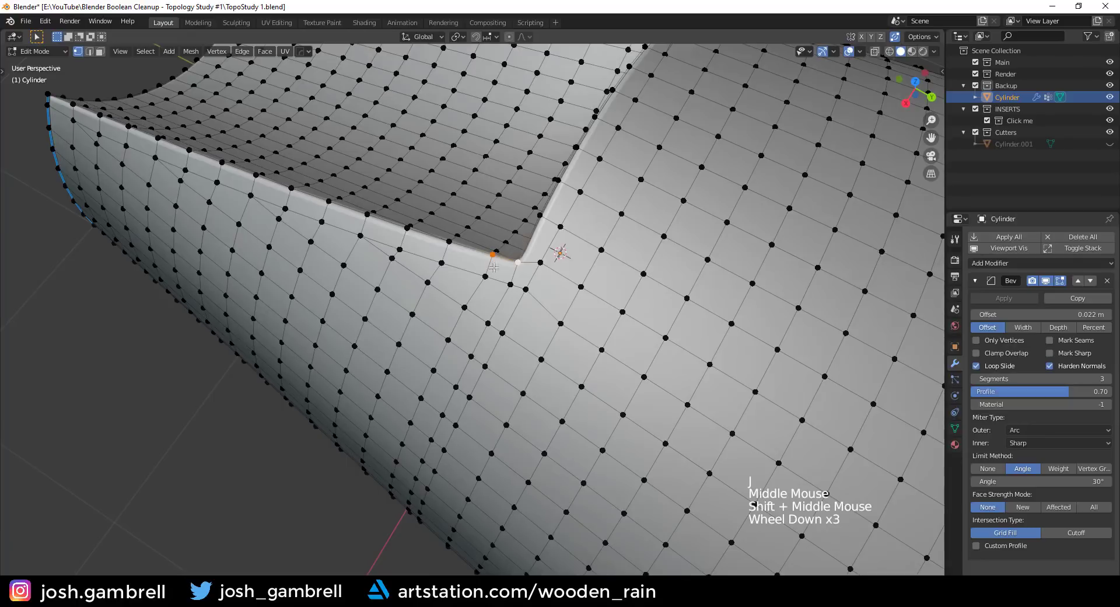
key(ctrl+r)
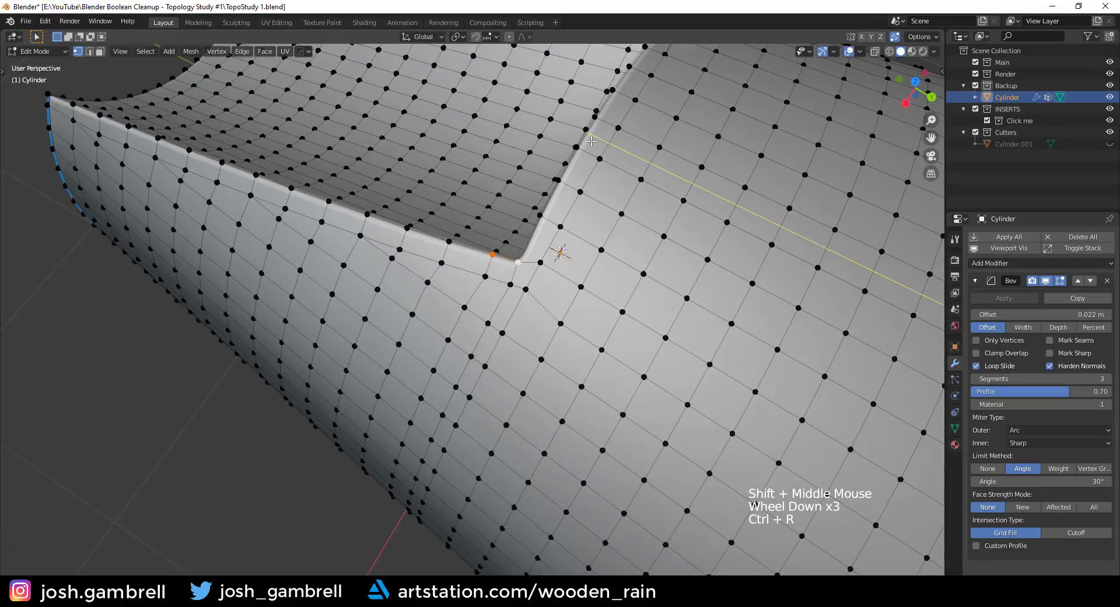
click(478, 276)
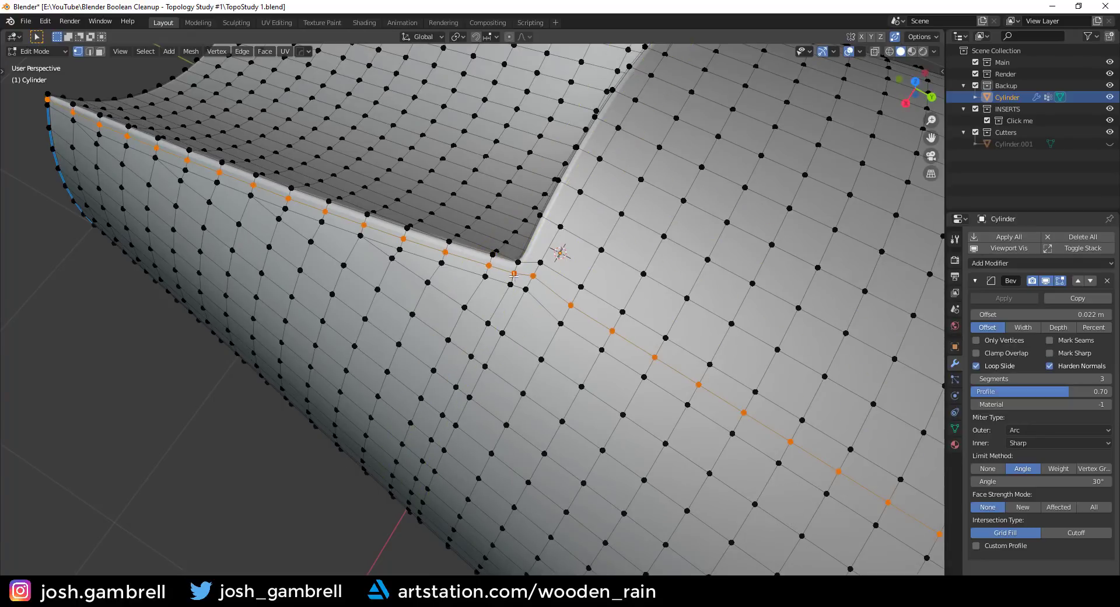
Undo the last loop cut and the connections made around the opening's corner before it.
scroll(478, 276, down, 3)
middle_drag(478, 276, 582, 316)
key(ctrl+z)
scroll(541, 445, up, 3)
scroll(545, 379, up, 3)
key(ctrl+z)
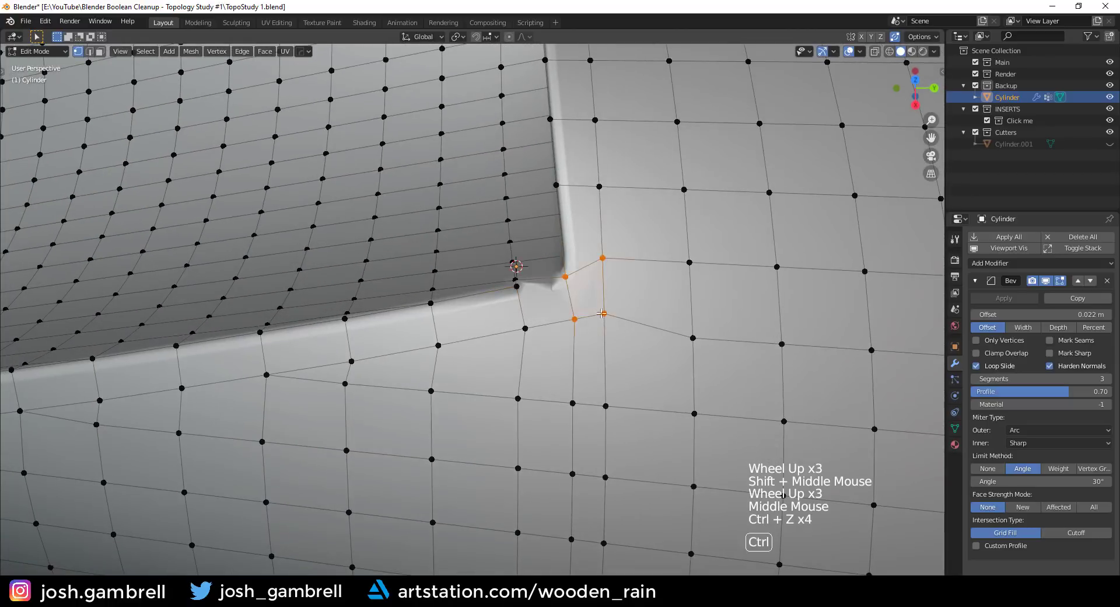
key(ctrl+z)
key(ctrl+z)
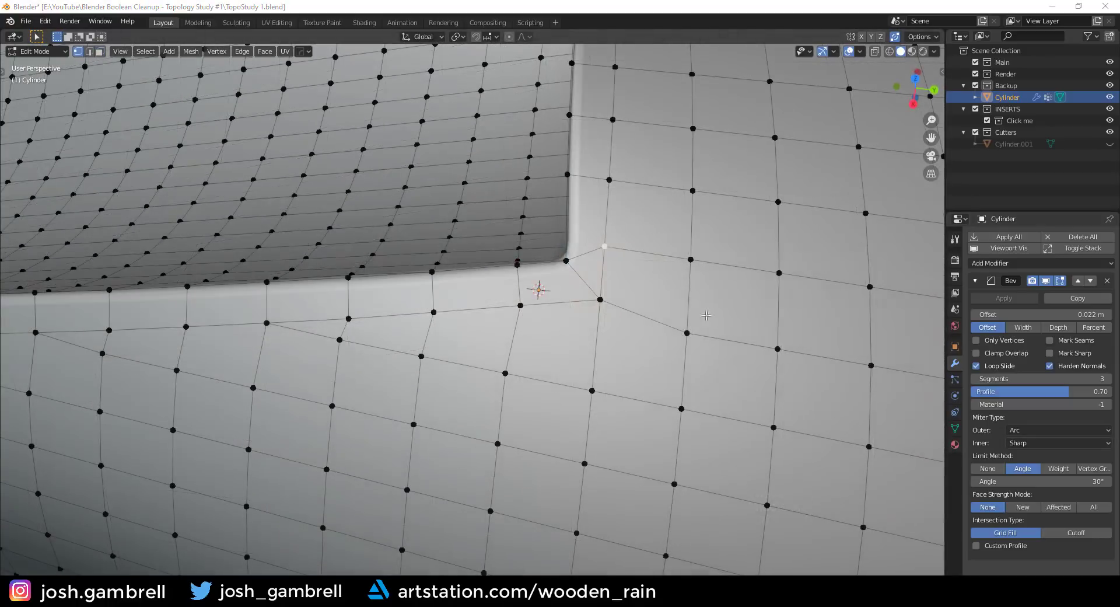
middle_drag(705, 315, 639, 315)
scroll(671, 320, up, 2)
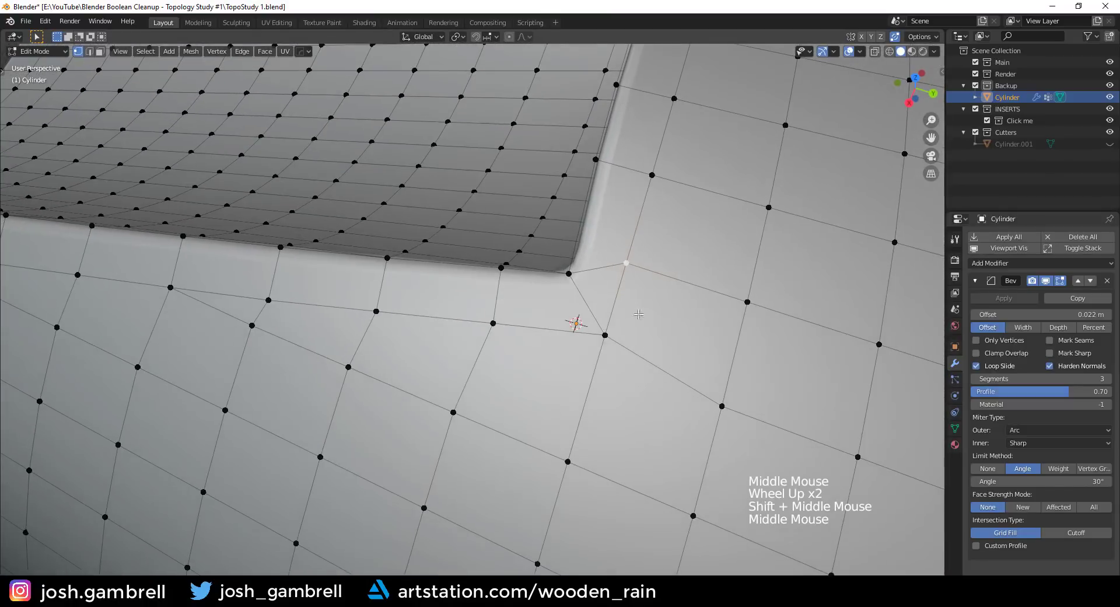
Slide the vertex outside the opening's corner about 0.46 along its edge, and slide the neighbouring vertex on that edge onto it to merge them.
click(626, 265)
key(g)
key(g)
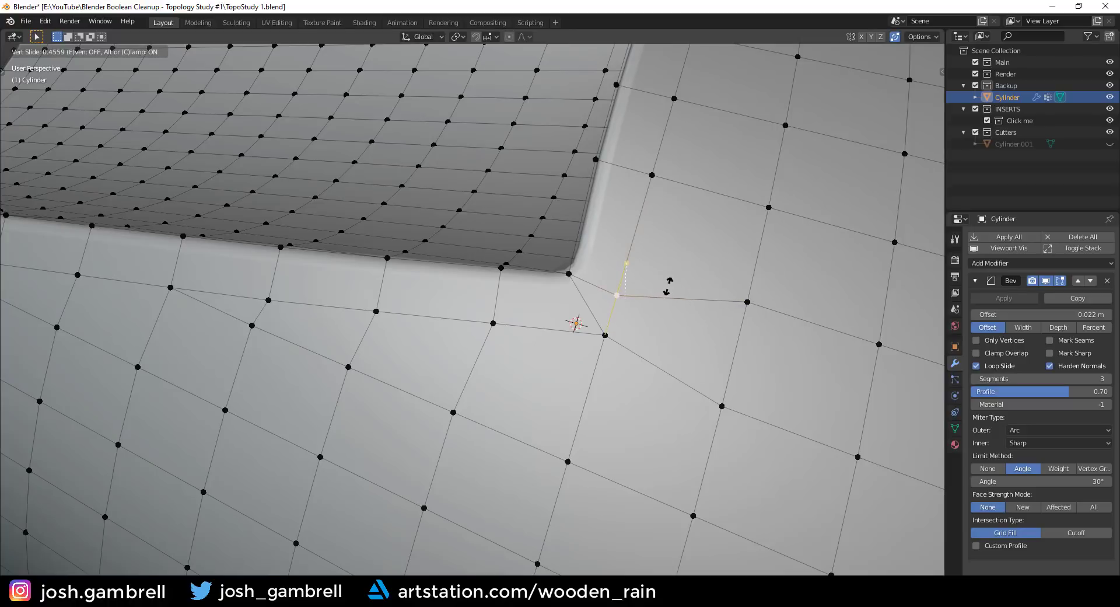
click(667, 288)
click(605, 337)
key(g)
key(g)
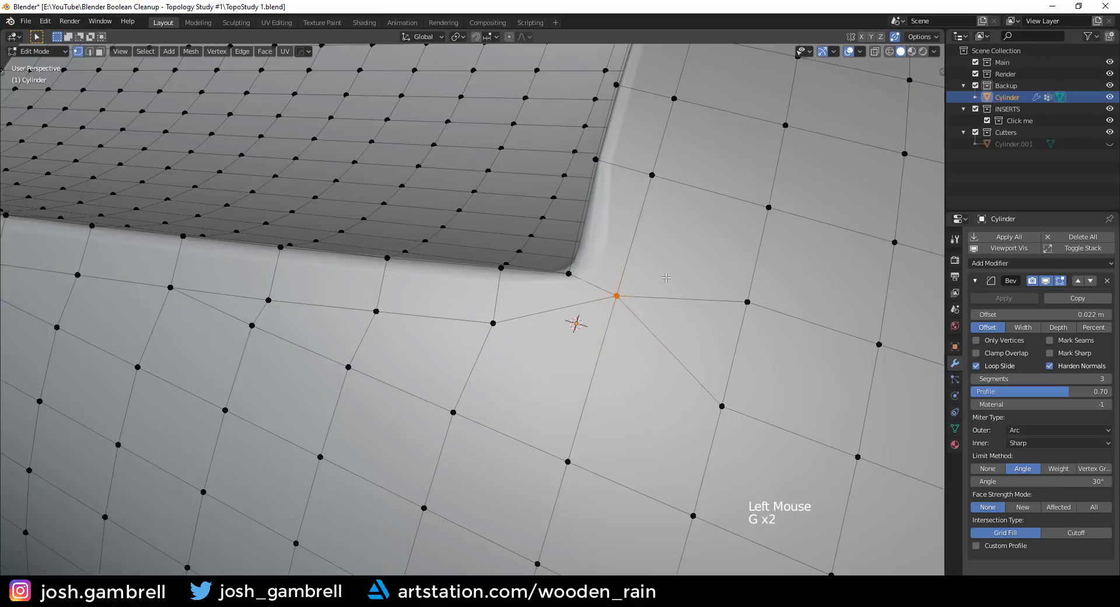
click(596, 291)
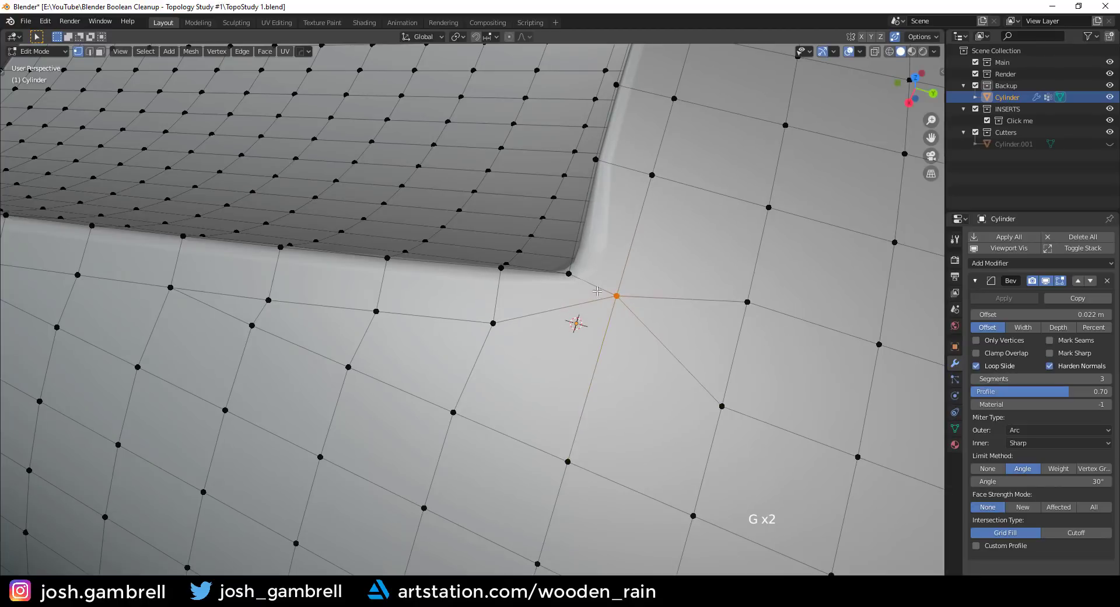
Slide the merged vertex about 0.28 along its edge, away from the opening's curved rim.
middle_drag(608, 203, 617, 181)
scroll(617, 181, up, 2)
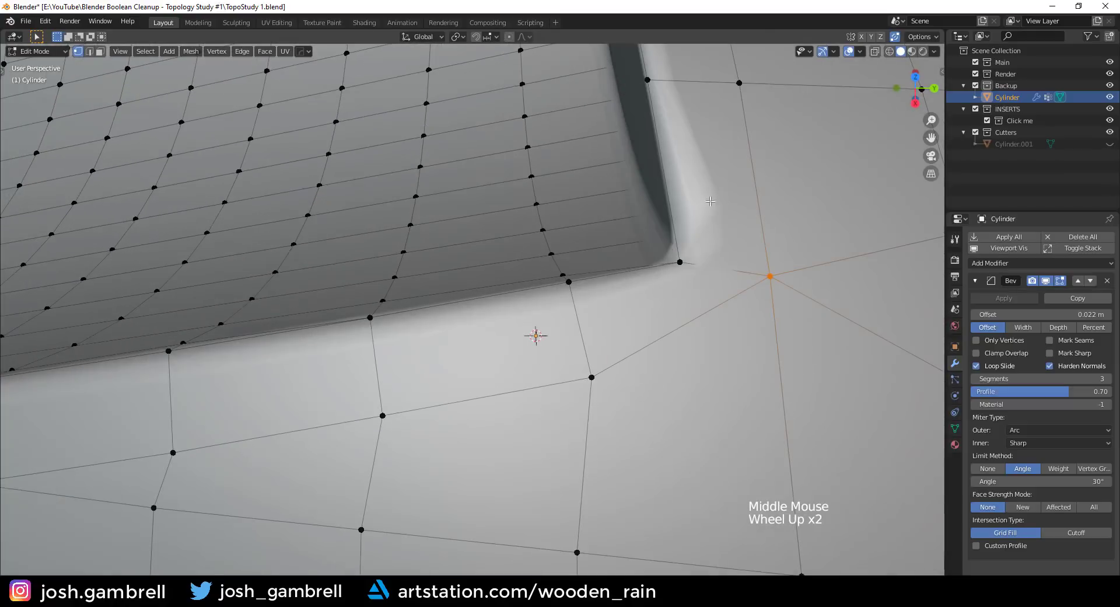
scroll(785, 258, down, 3)
middle_drag(784, 258, 759, 291)
key(g)
key(g)
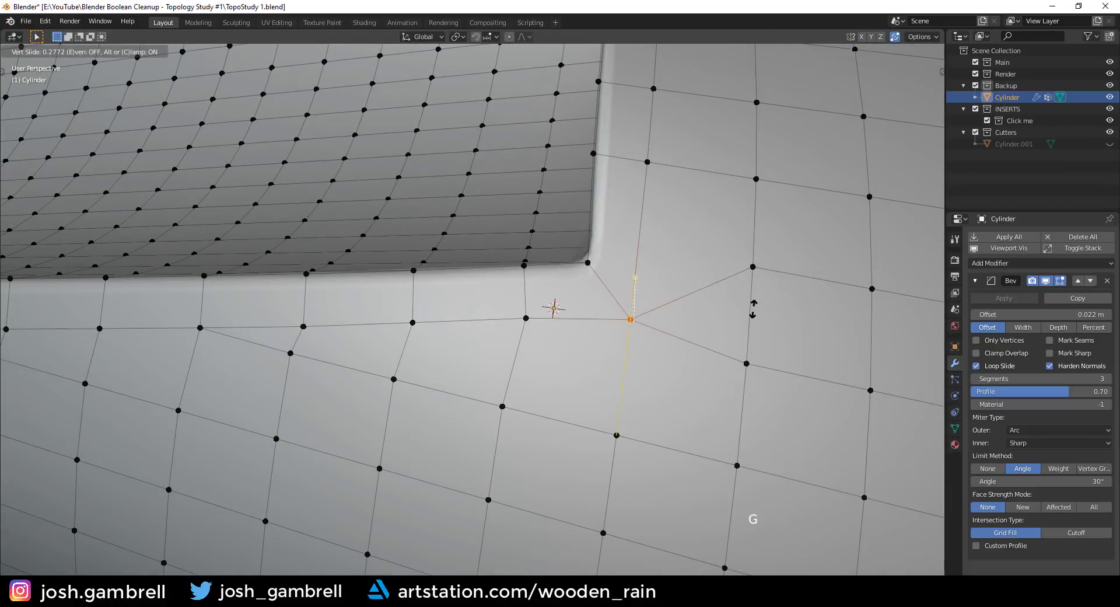
click(753, 308)
Try a centred loop cut around the opening's rim as a support loop on the outer surface.
middle_drag(752, 309, 653, 274)
scroll(653, 274, down, 4)
key(ctrl+r)
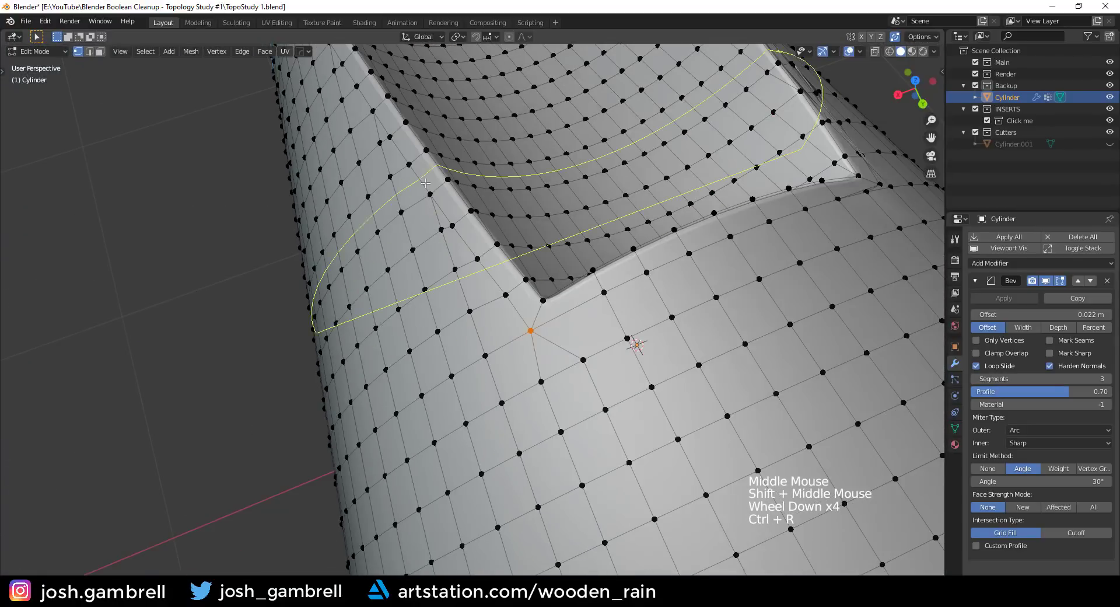
click(404, 127)
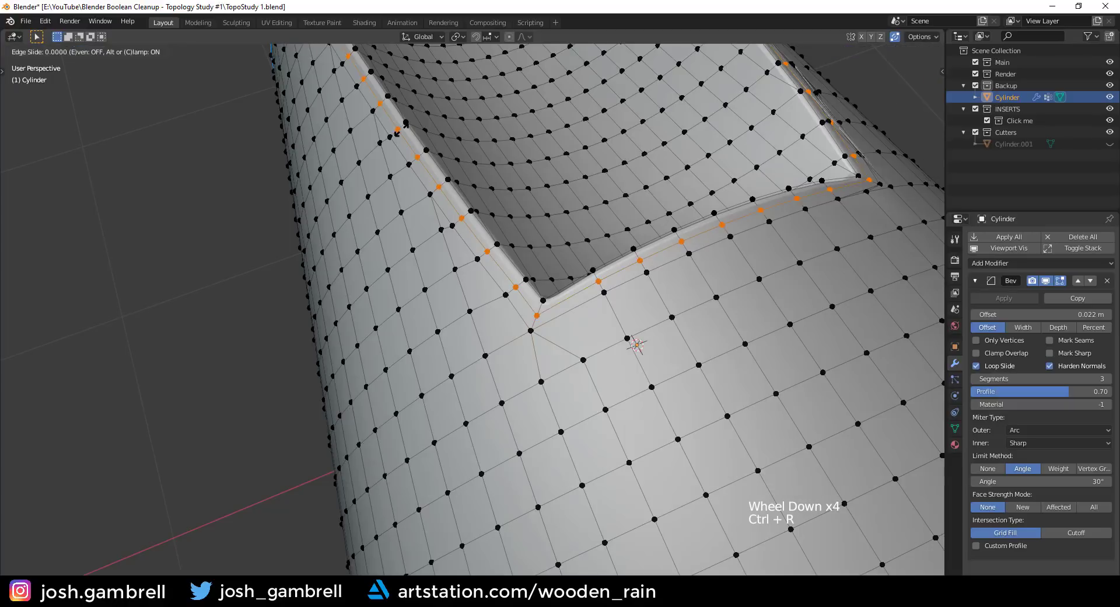
click(404, 127)
scroll(404, 127, down, 3)
shift+middle_drag(405, 127, 536, 309)
mouse_move(537, 309)
middle_down()
mouse_move(548, 301)
mouse_move(546, 310)
middle_up()
scroll(546, 310, up, 3)
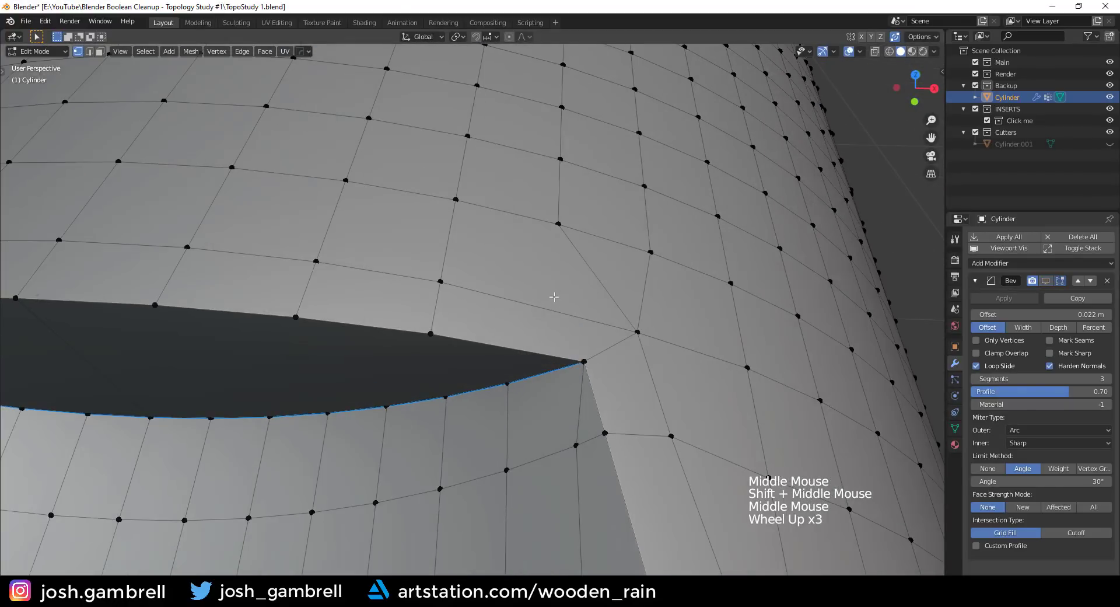
Examine the outer faces along the opening's curved rim up to the corner, with the bevel shown.
key(3)
click(533, 263)
middle_drag(532, 263, 550, 288)
key(Tab)
click(1046, 282)
key(Tab)
key(1)
key(3)
click(153, 254)
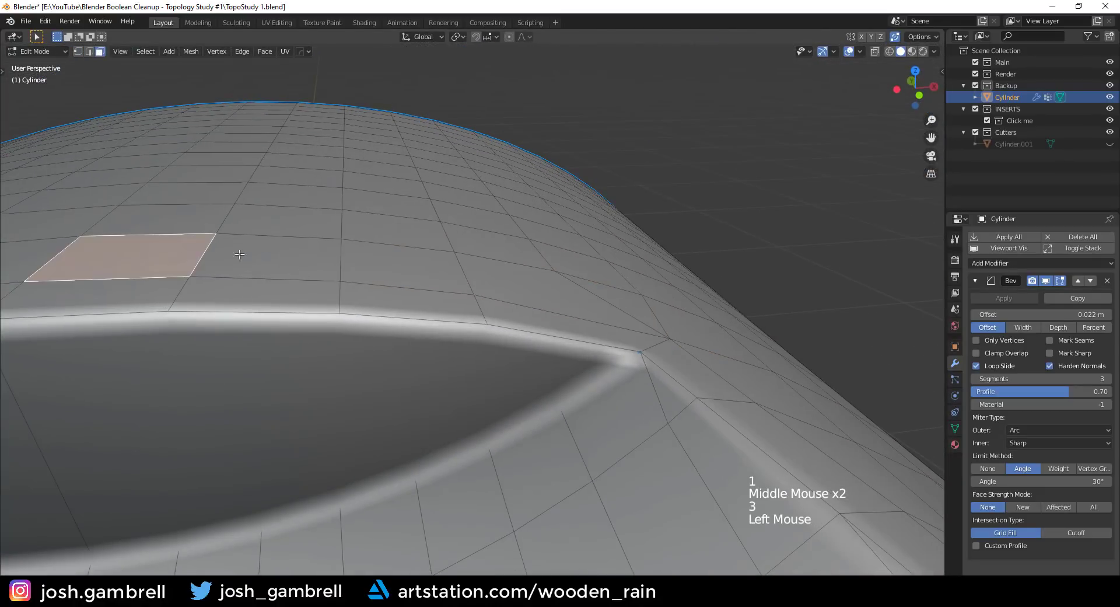
click(292, 252)
click(389, 260)
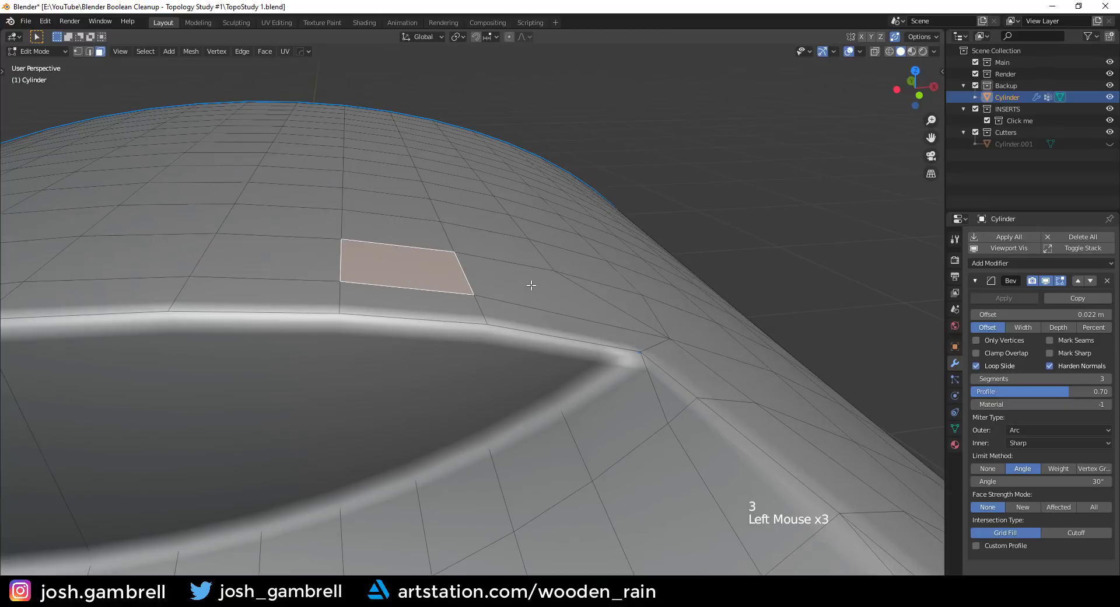
click(574, 299)
middle_drag(572, 277, 288, 467)
Hide the bevel and connect the recess's inner-edge vertex nearest the corner to the outer-surface vertex beyond the rim, cutting across the faces between.
click(1044, 281)
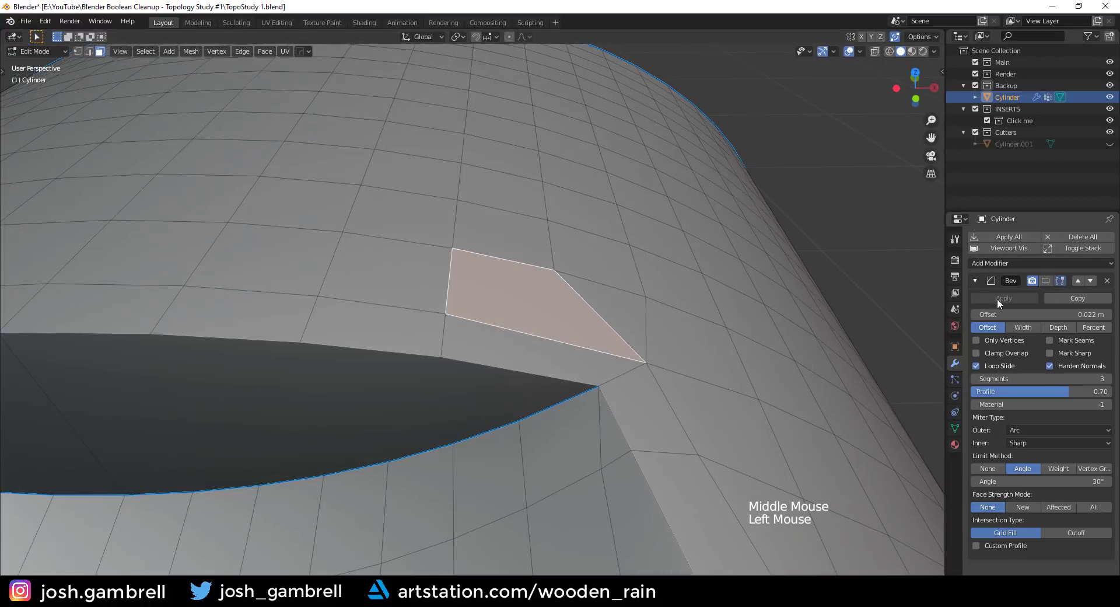
middle_drag(651, 393, 607, 368)
key(1)
click(529, 415)
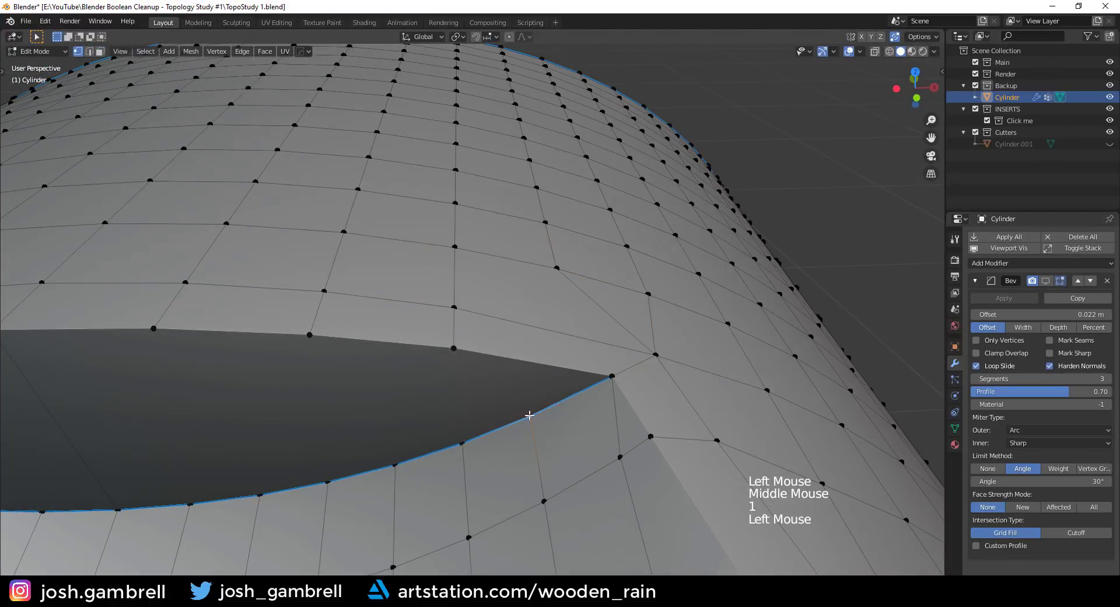
shift+click(559, 266)
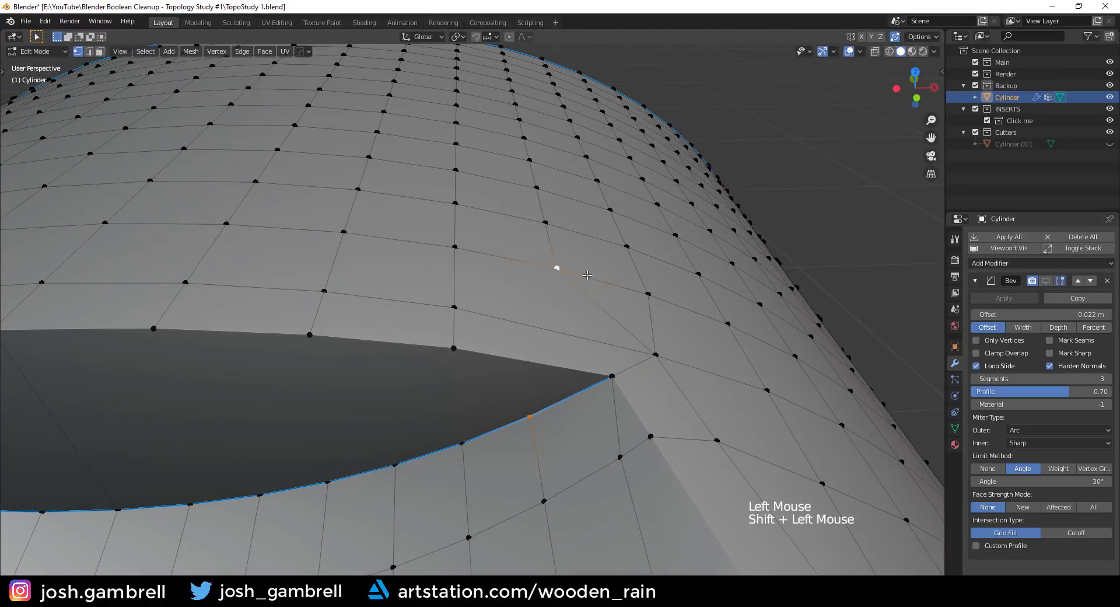
key(j)
Merge the two triangles beside the corner's pole vertex into one quad.
middle_drag(621, 288, 540, 257)
key(3)
click(540, 257)
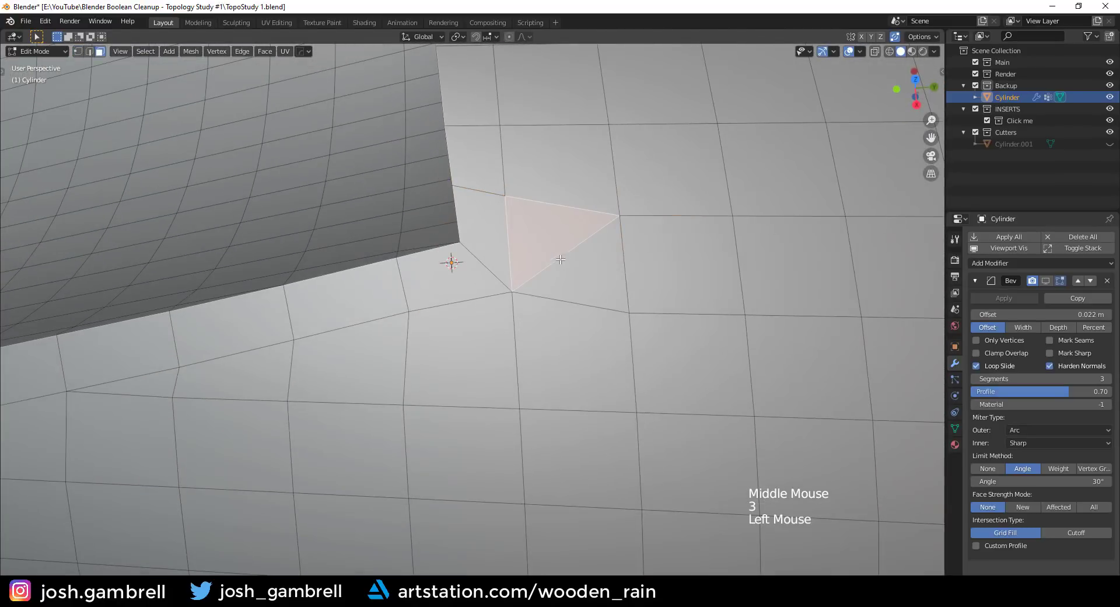
shift+click(612, 285)
key(f)
Slide the new vertex just outside the curved rim about 0.23 along its edge toward the corner's pole vertex.
scroll(635, 290, down, 3)
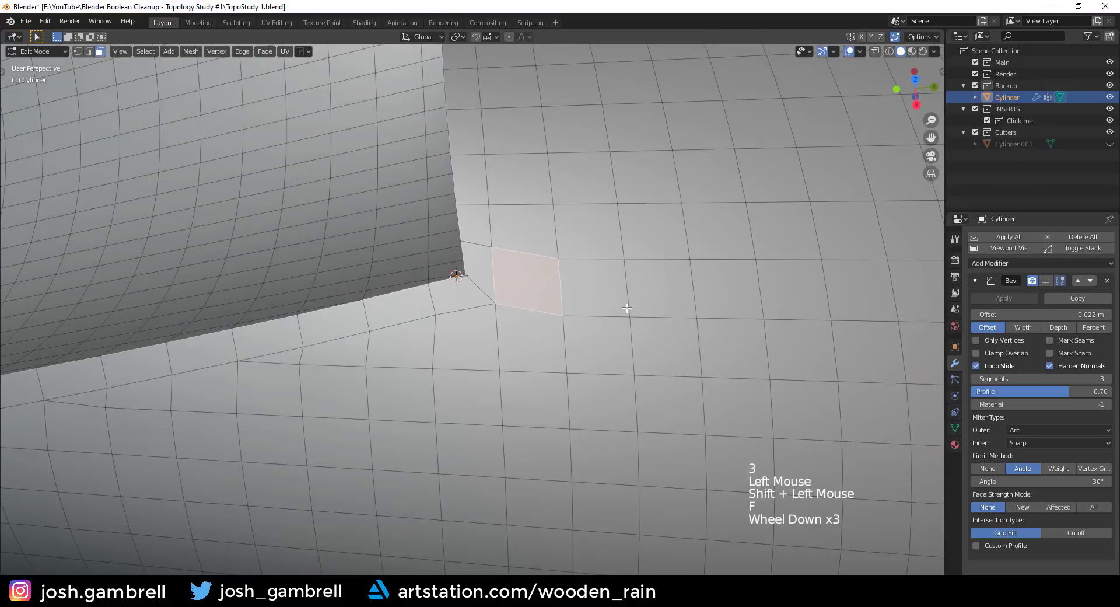
middle_drag(635, 290, 522, 268)
key(1)
click(495, 247)
key(g)
key(g)
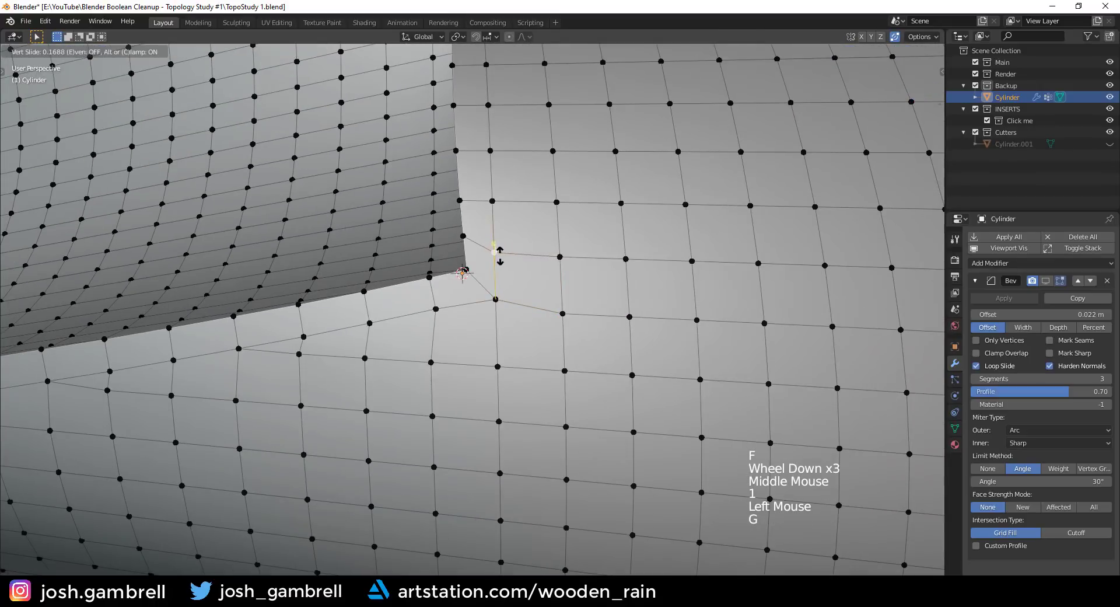
click(507, 258)
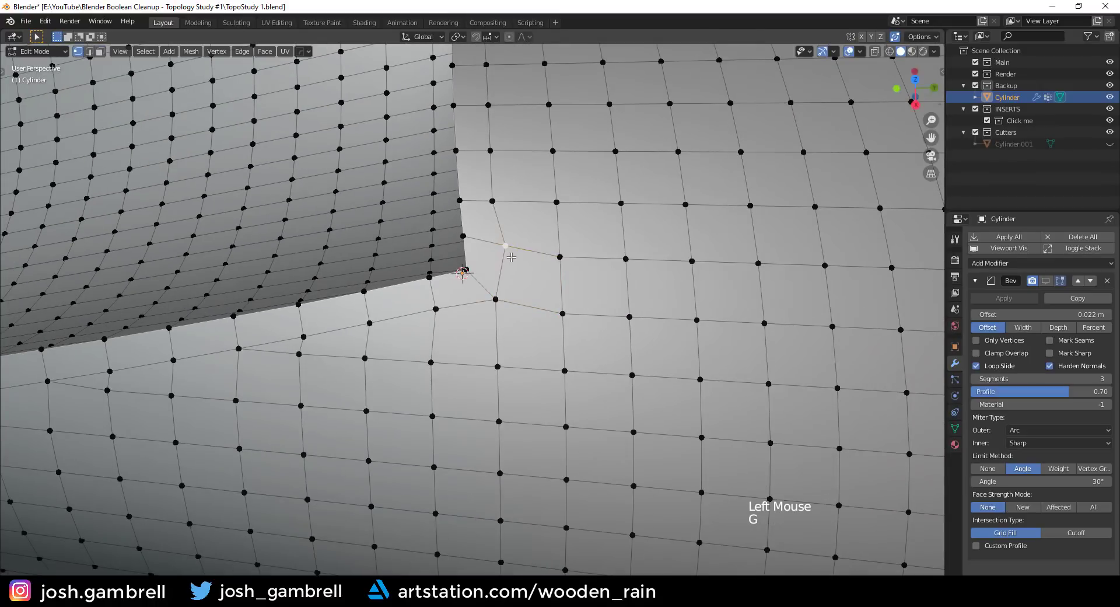
key(ctrl+z)
key(g)
key(g)
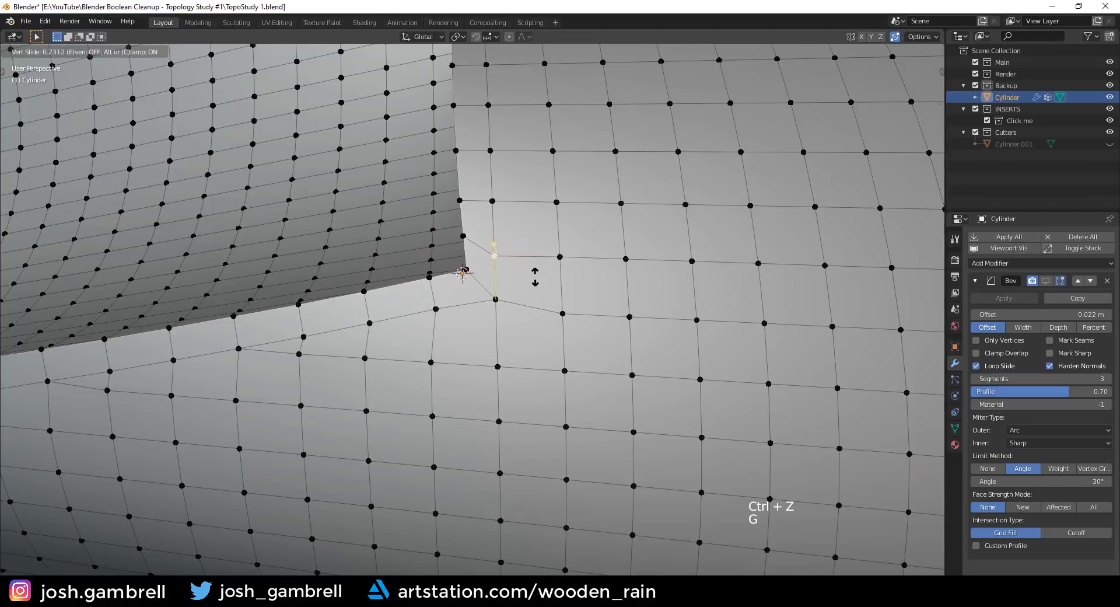
click(535, 277)
Show the bevel and check its shading at the opening's corner outside mesh editing.
middle_drag(490, 257, 439, 238)
scroll(472, 301, up, 2)
scroll(520, 268, up, 2)
scroll(563, 317, up, 3)
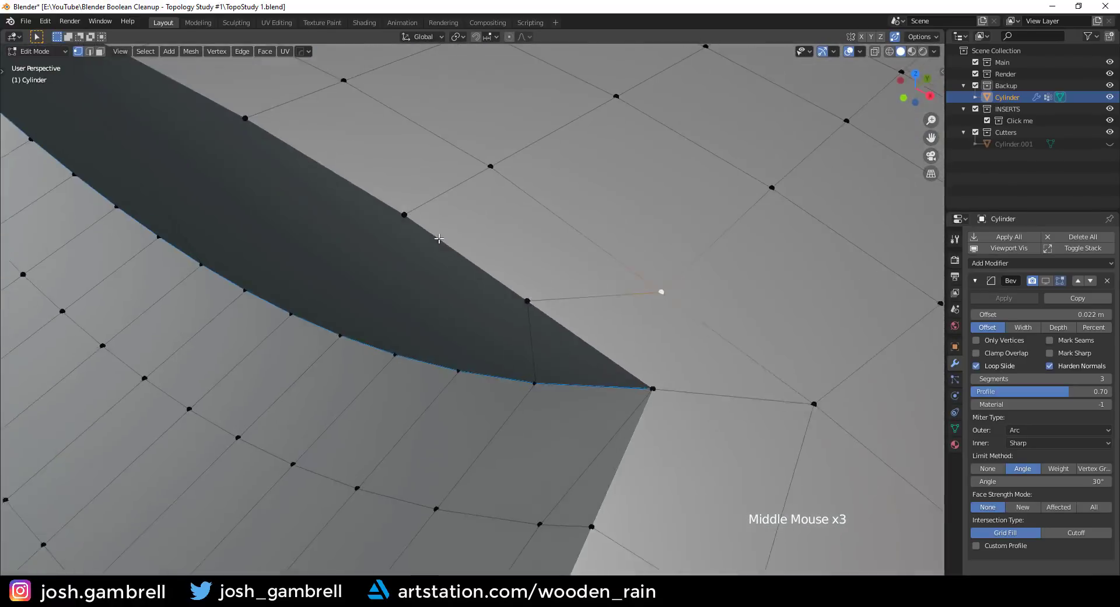
scroll(460, 248, down, 4)
middle_drag(544, 280, 527, 274)
click(1046, 281)
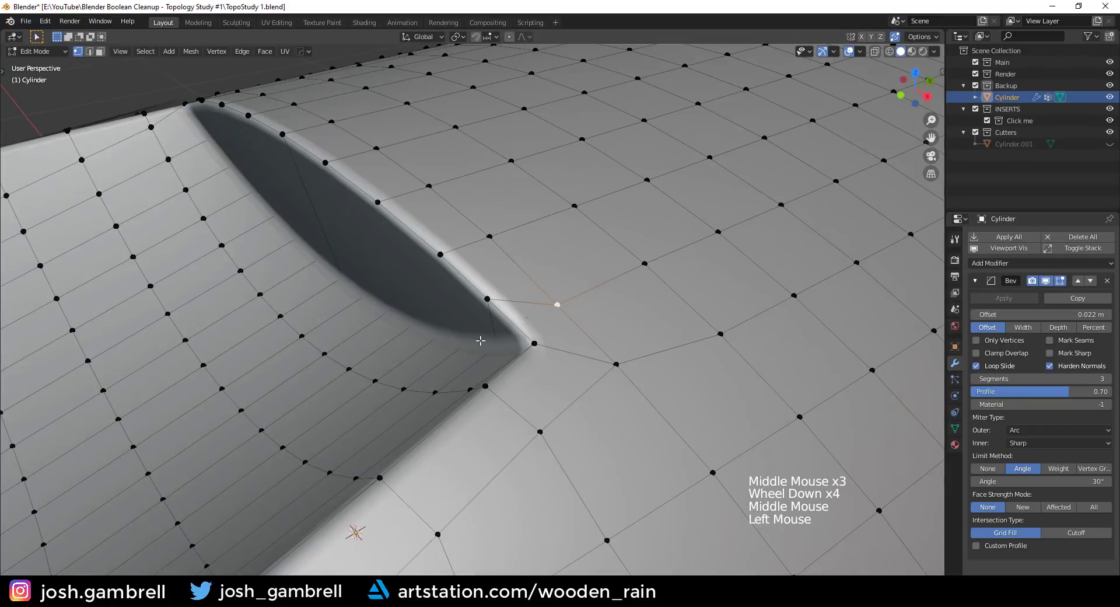
key(Tab)
middle_drag(481, 341, 442, 263)
key(Tab)
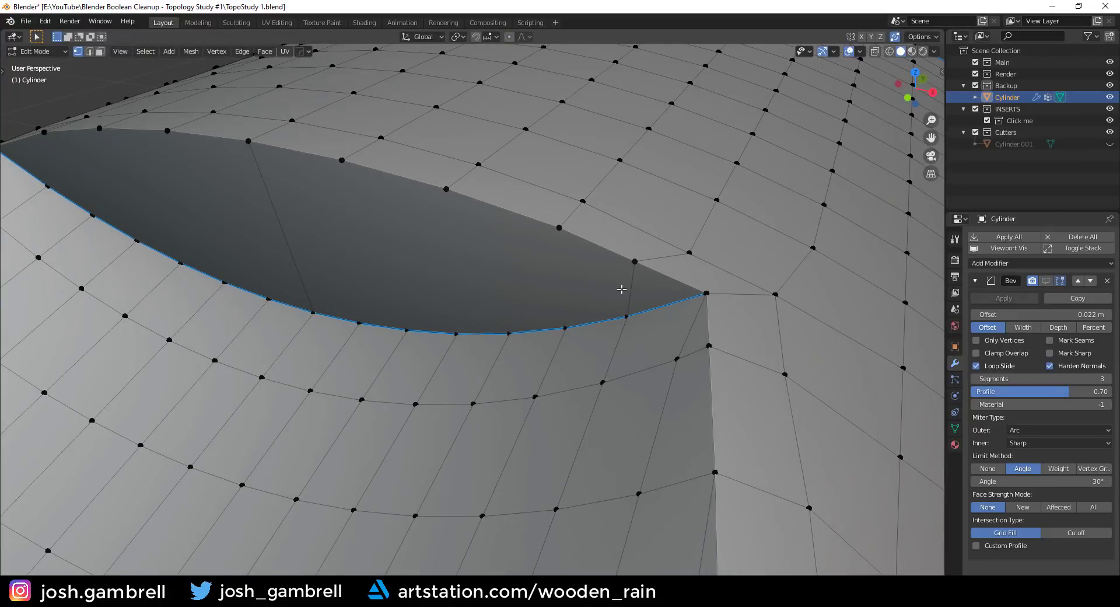
Examine the new edge across the recess's end face and the vertices it joins near the corner.
middle_drag(575, 287, 464, 258)
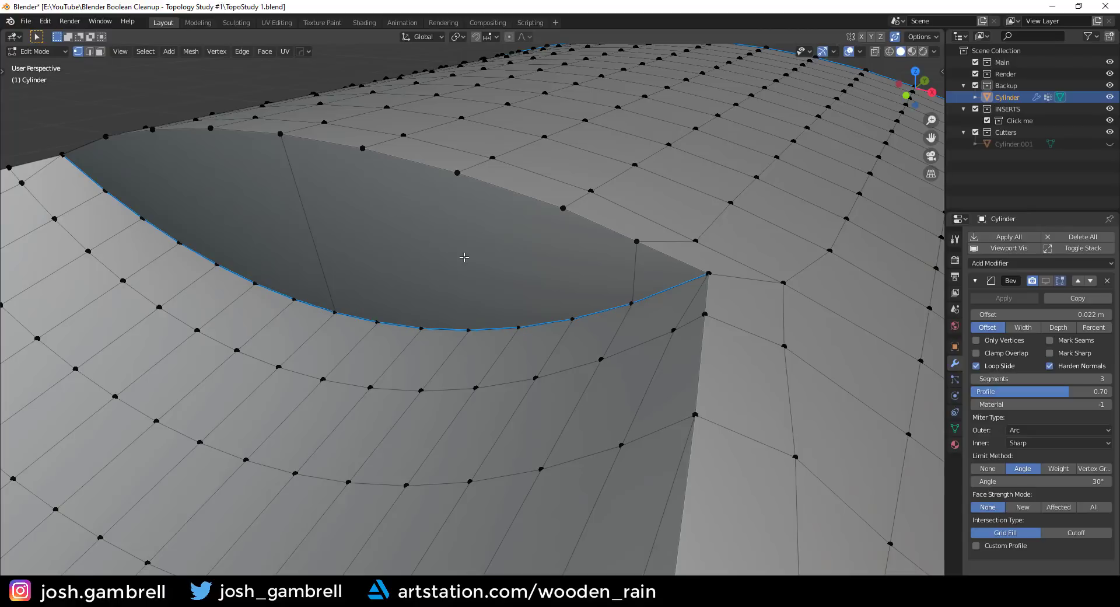
middle_drag(770, 252, 589, 319)
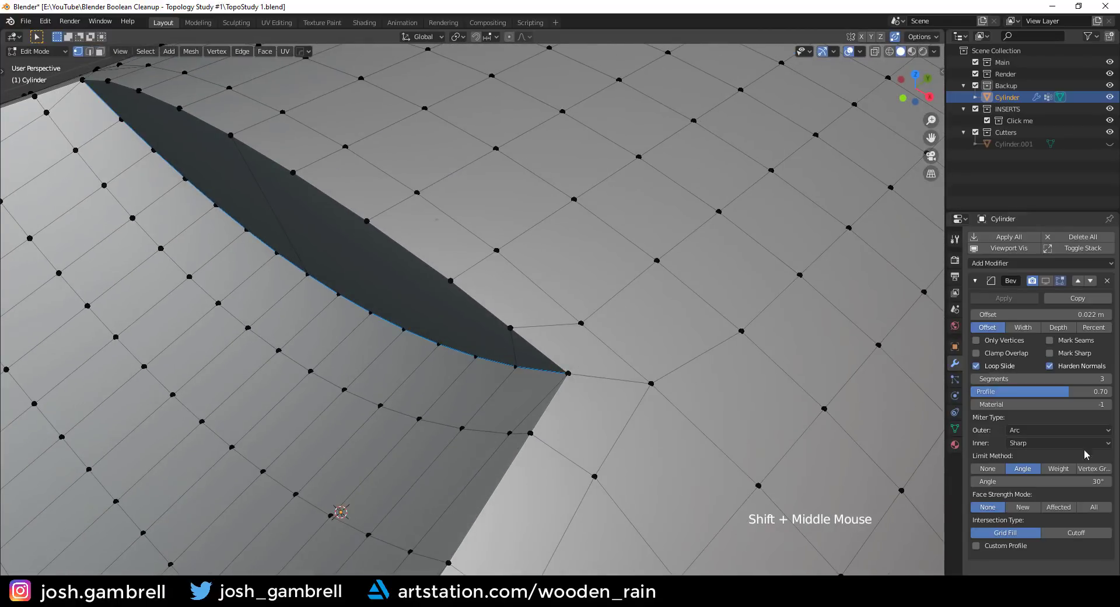
middle_drag(700, 263, 659, 266)
shift+middle_drag(660, 265, 579, 255)
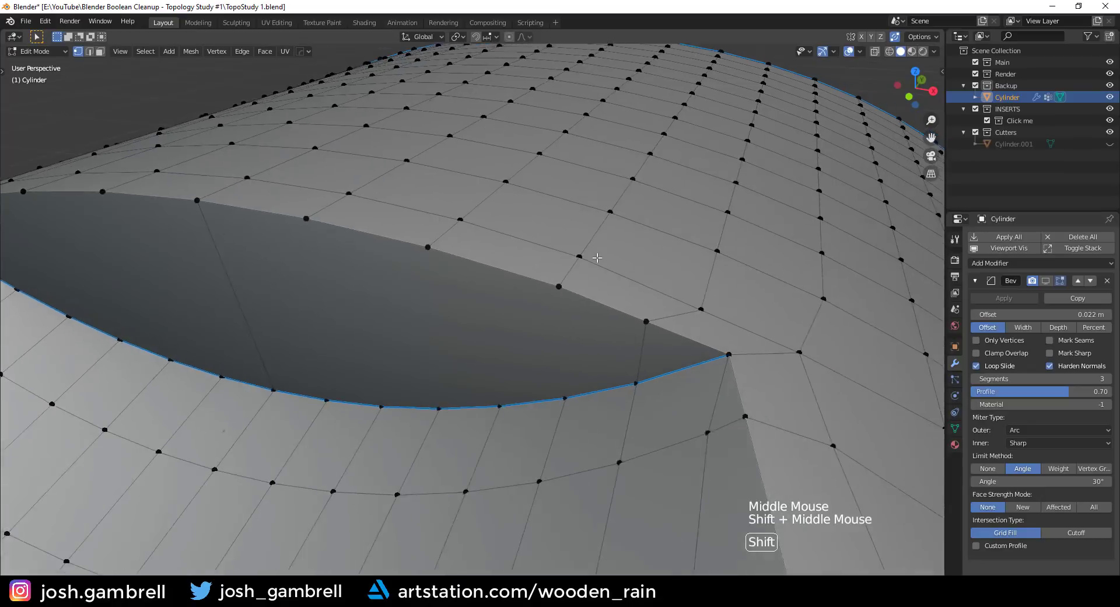
middle_drag(579, 256, 679, 306)
scroll(643, 339, up, 2)
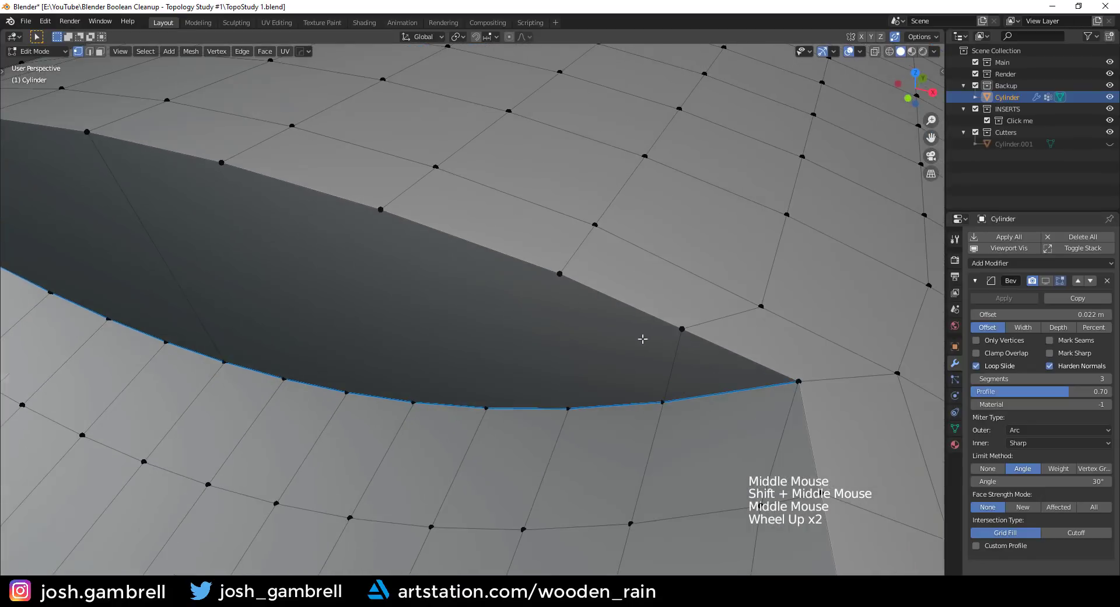
click(665, 398)
click(680, 332)
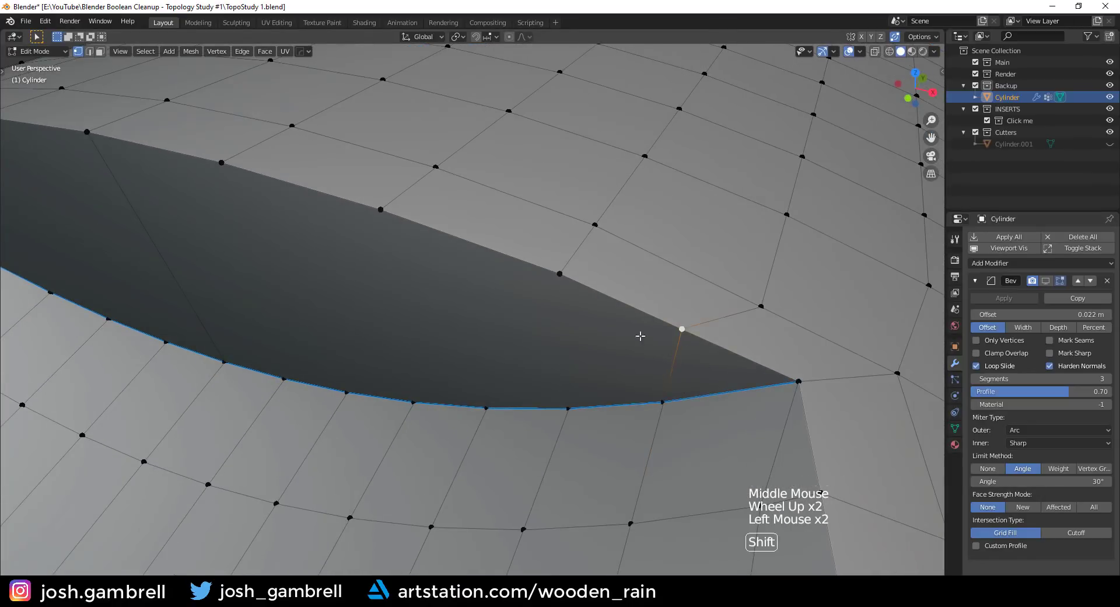
shift+middle_drag(680, 337, 536, 290)
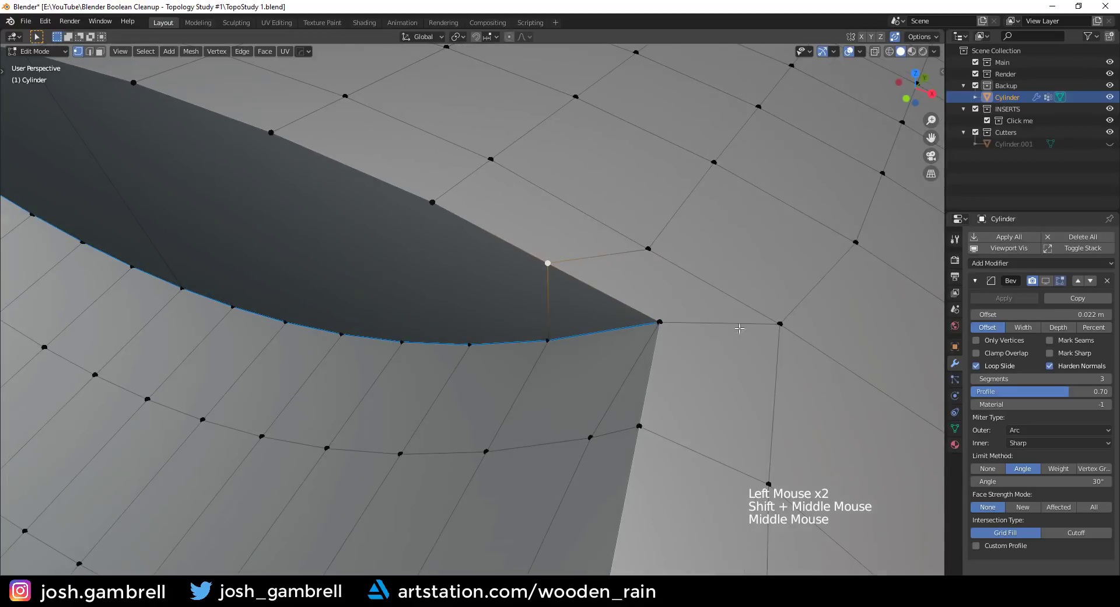
key(Tab)
click(745, 288)
middle_drag(745, 287, 575, 333)
click(614, 293)
key(Tab)
key(2)
click(560, 318)
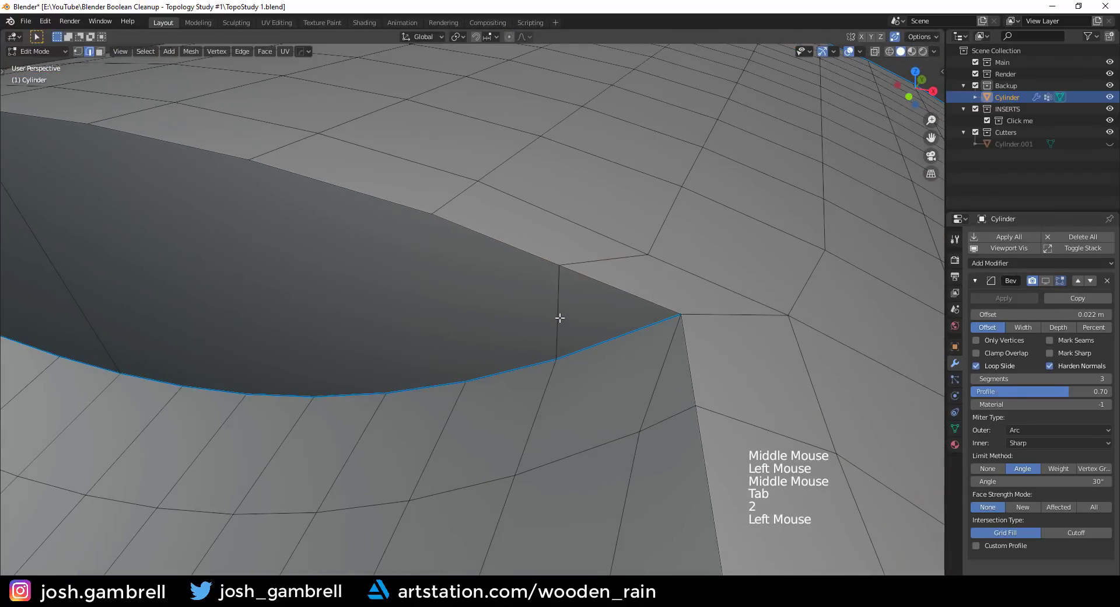
middle_drag(610, 273, 538, 329)
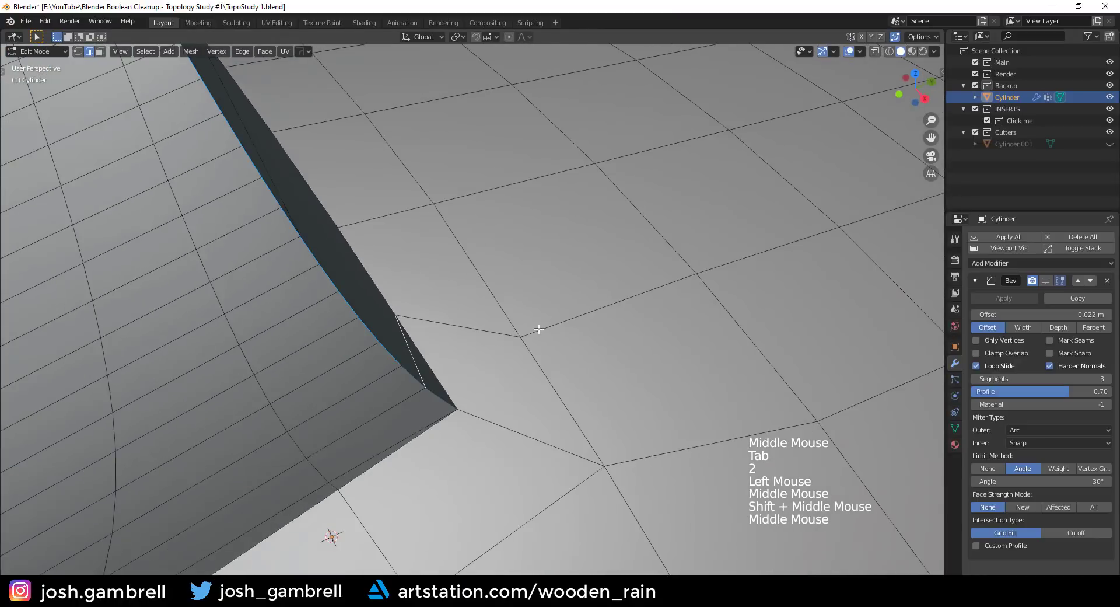
Slide the outer-surface vertex linked to the new rim vertex along its edge to even out the corner faces.
scroll(538, 329, down, 3)
key(1)
middle_drag(459, 332, 484, 326)
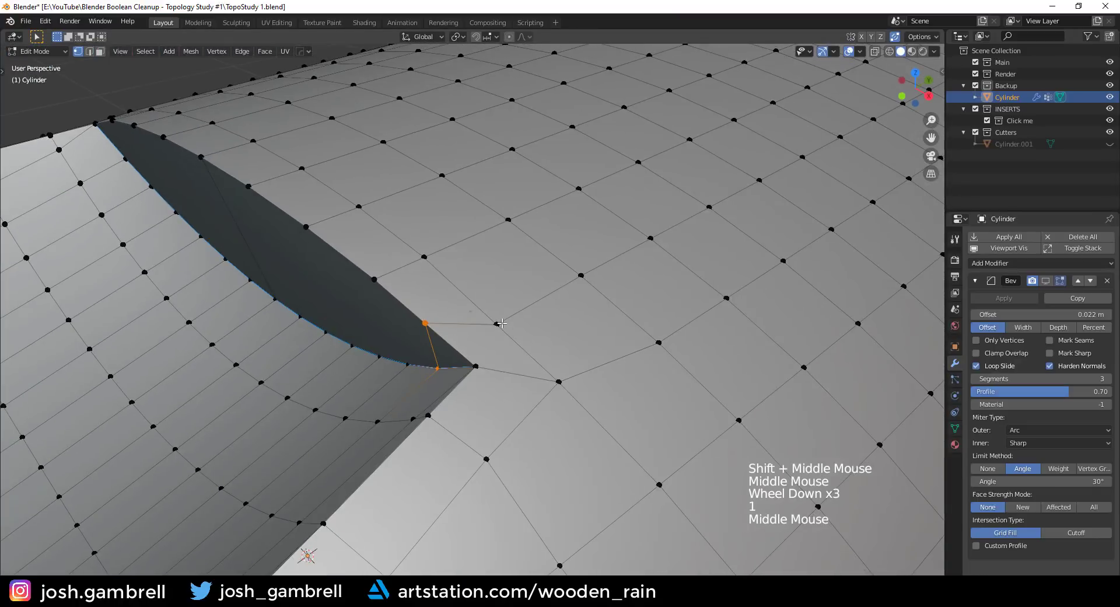
click(495, 324)
key(g)
key(g)
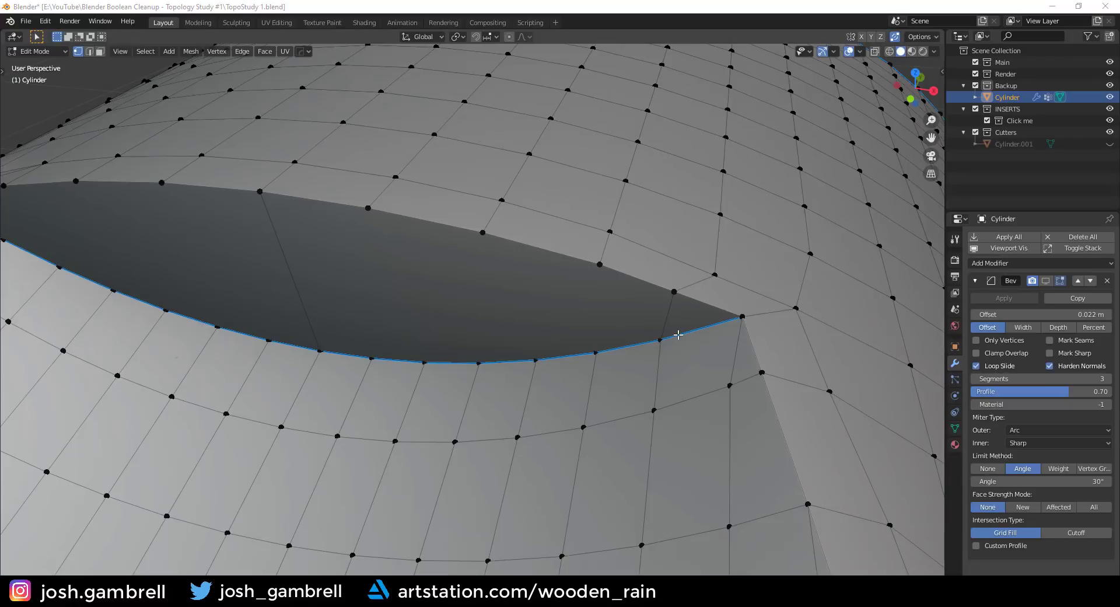
Try to connect three neighbouring upper rim vertices to a single lower rim vertex across the recess's end face.
middle_drag(678, 335, 405, 370)
click(361, 373)
shift+click(365, 214)
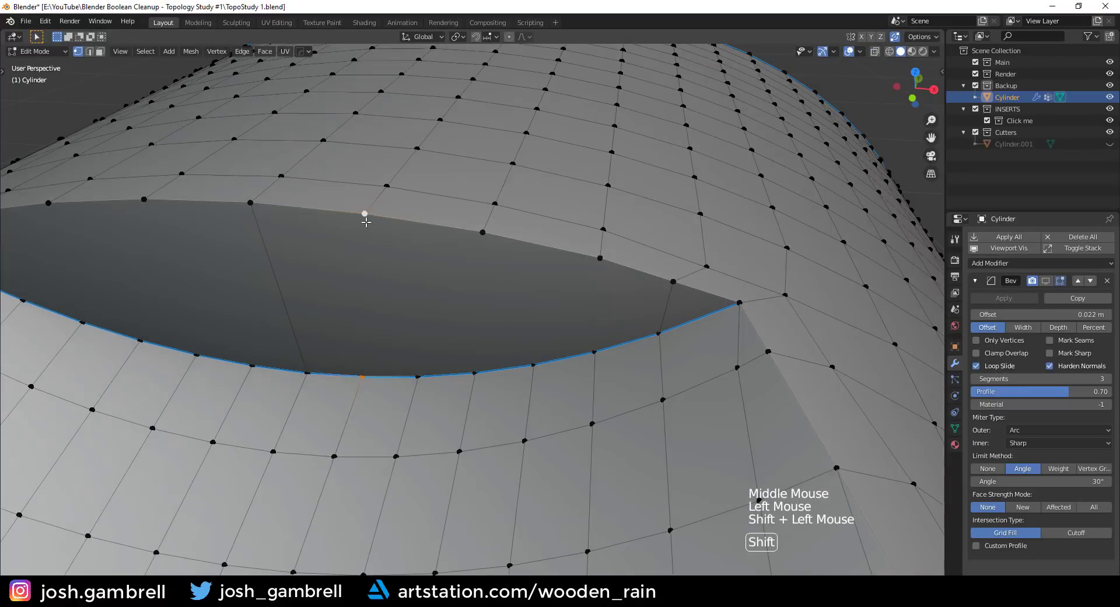
key(j)
click(482, 232)
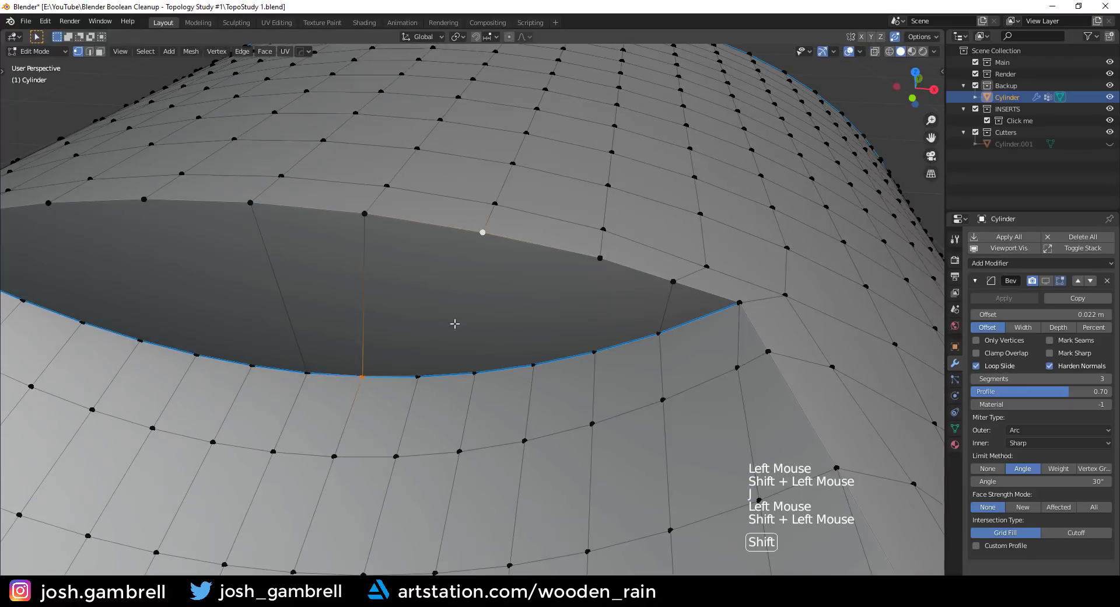
shift+click(362, 376)
key(shift+r)
click(599, 257)
shift+click(362, 376)
key(shift+r)
Try to add crossing edges between the next lower rim vertices and the upper rim vertices on the end face.
click(417, 377)
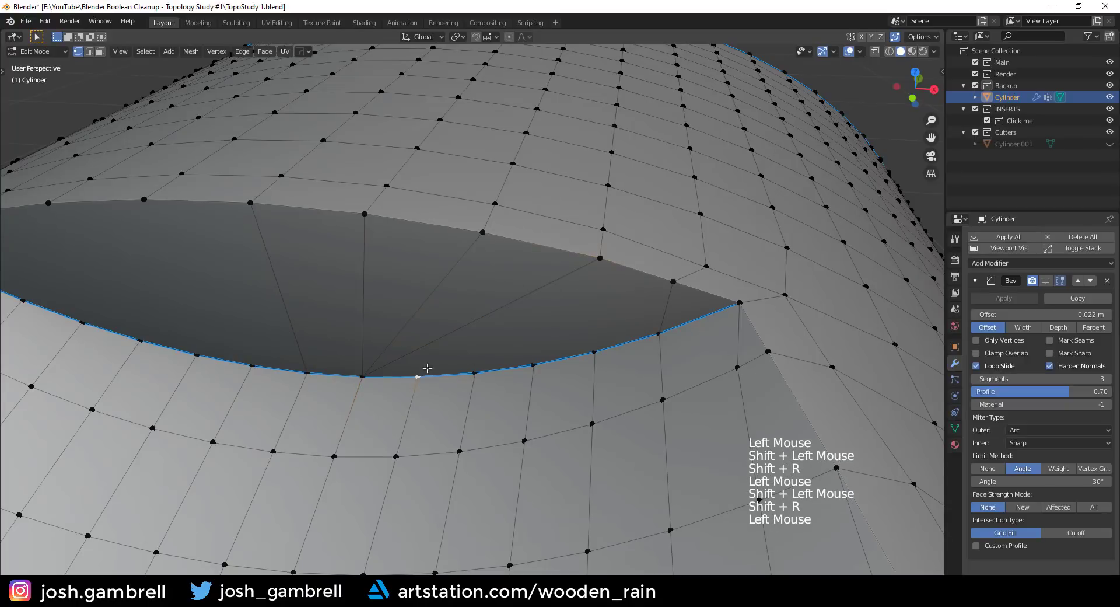
shift+click(482, 232)
key(shift+r)
click(475, 372)
shift+click(365, 213)
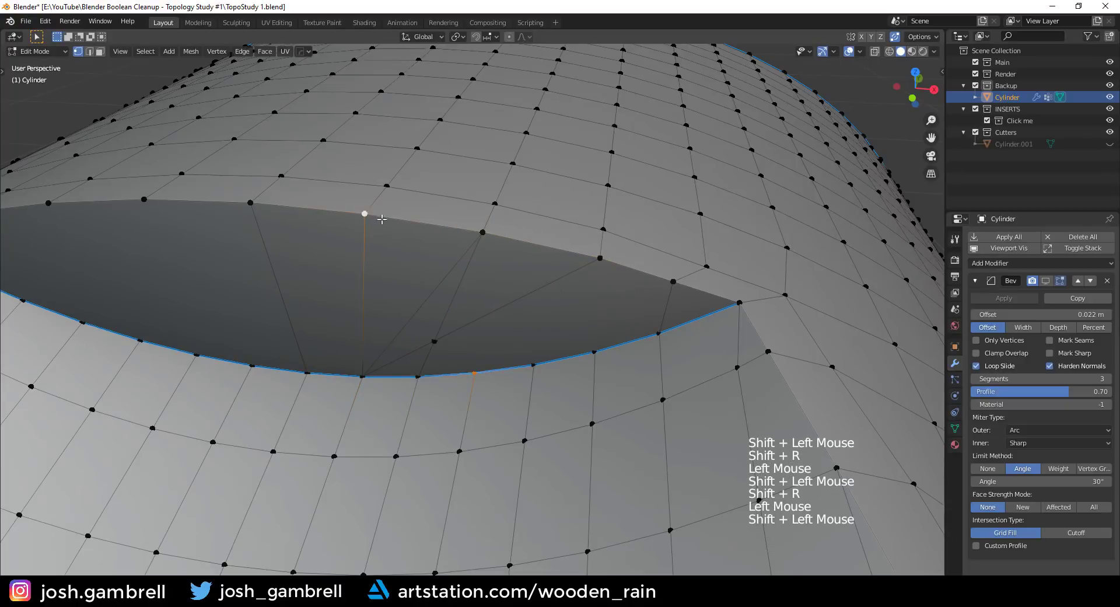
key(shift+r)
middle_drag(464, 319, 451, 303)
click(536, 375)
shift+click(513, 261)
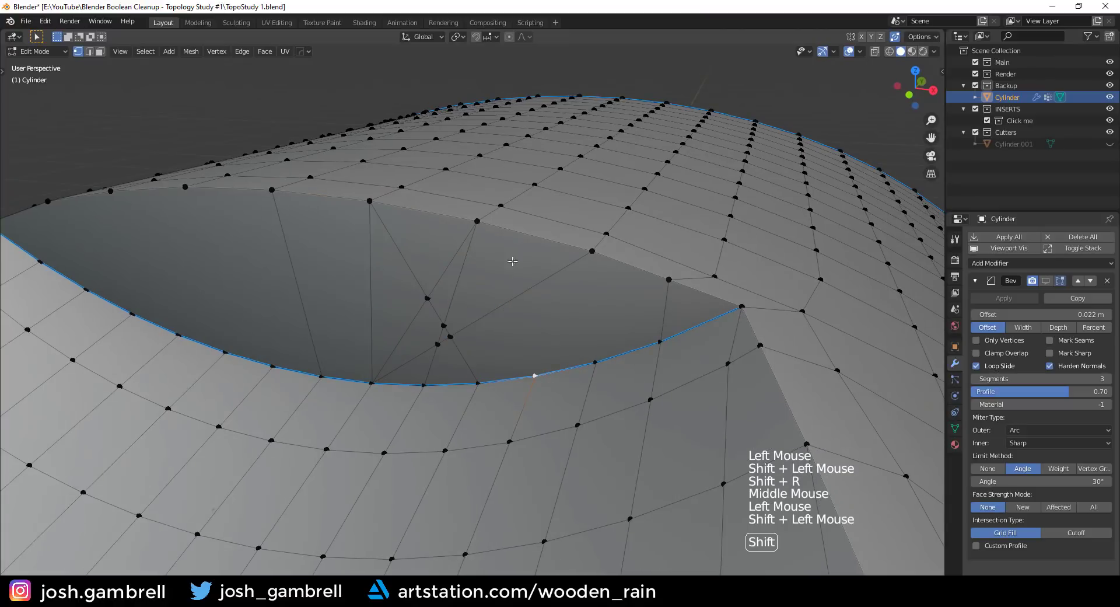
key(shift+r)
Show the bevel outside mesh editing and inspect the shading around the newly connected end face.
middle_drag(479, 226, 560, 280)
key(Tab)
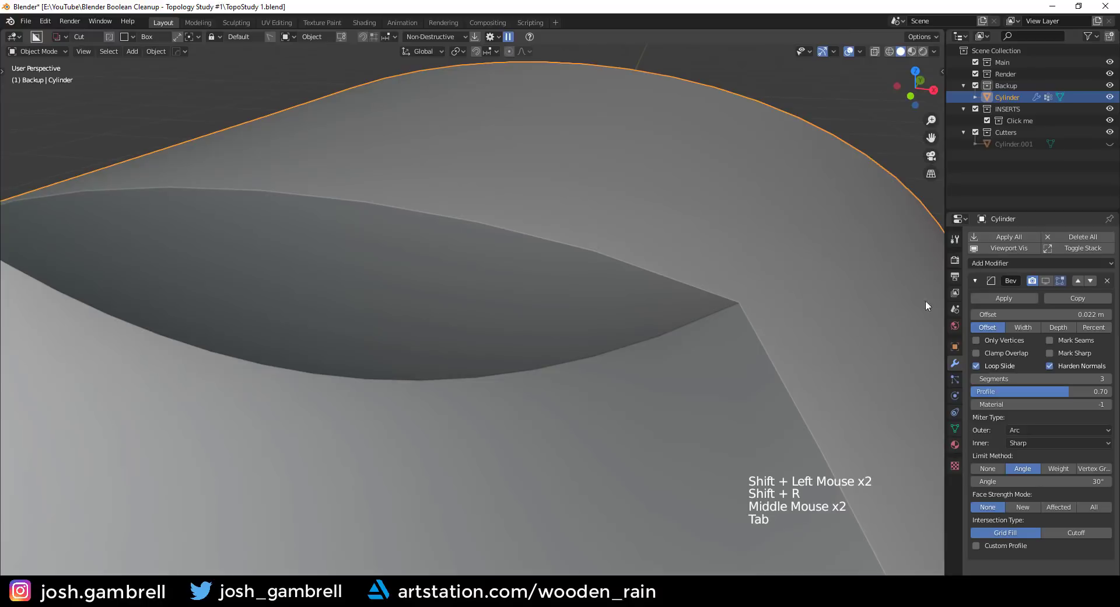
click(1045, 281)
middle_drag(759, 304, 457, 330)
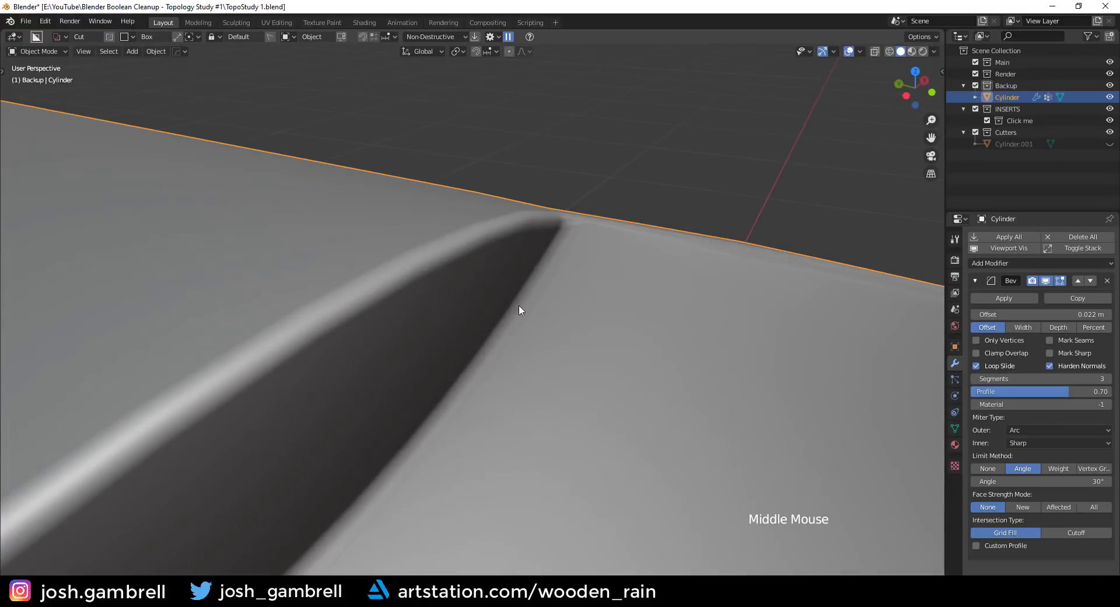
Undo the bevel display and all the trial connections across the recess's end face.
middle_drag(519, 309, 425, 258)
key(ctrl+z)
key(ctrl+z)
key(ctrl+z)
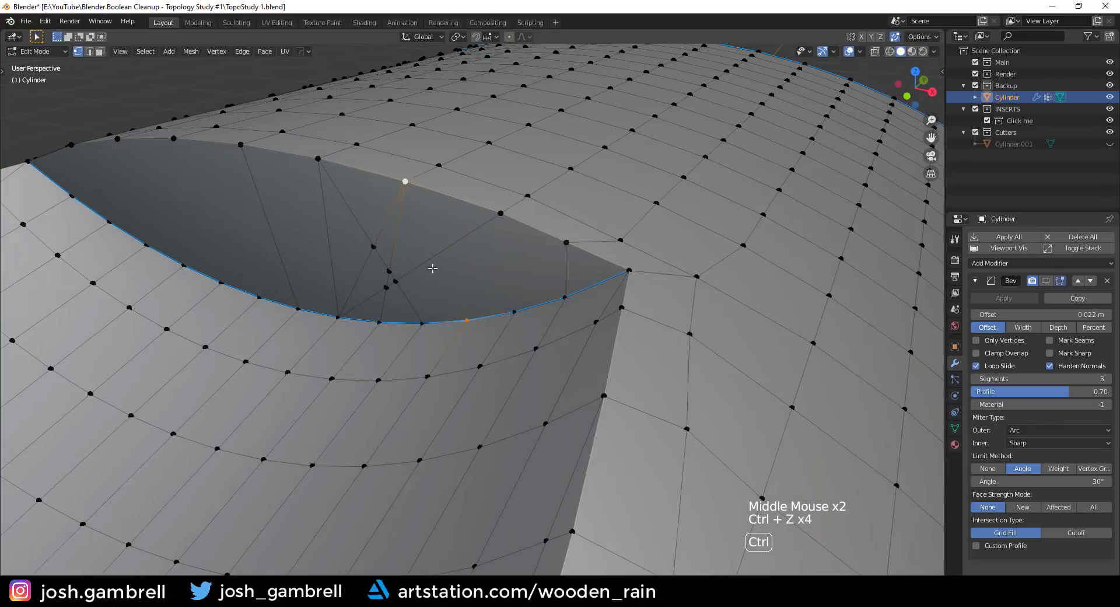
key(ctrl+z)
key(ctrl+z)
key(ctrl+z)
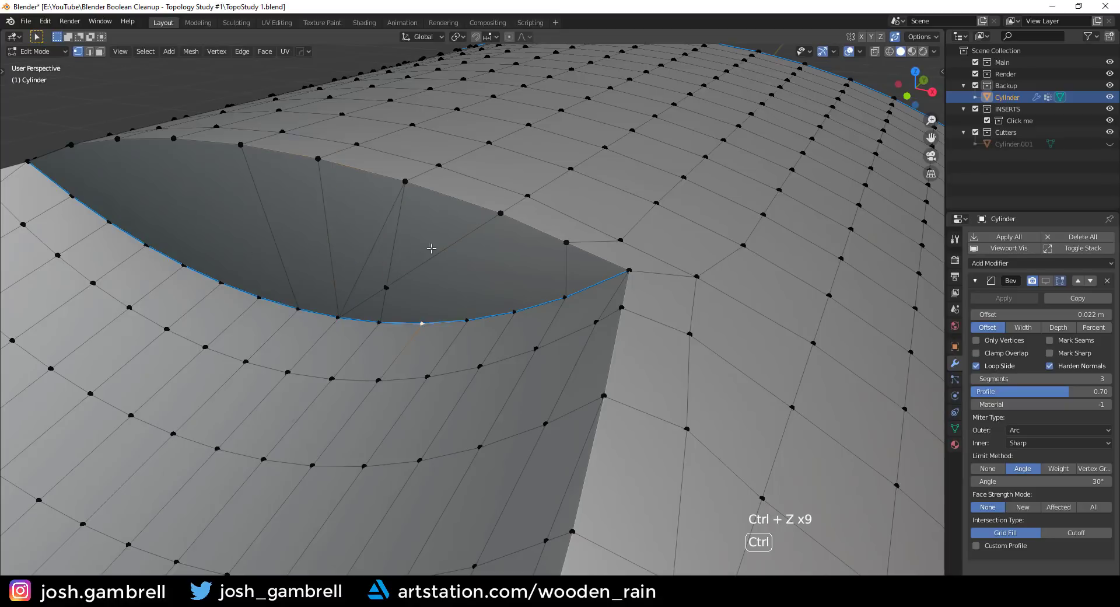
key(ctrl+z)
key(ctrl+z)
key(ctrl+z)
key(ctrl+z)
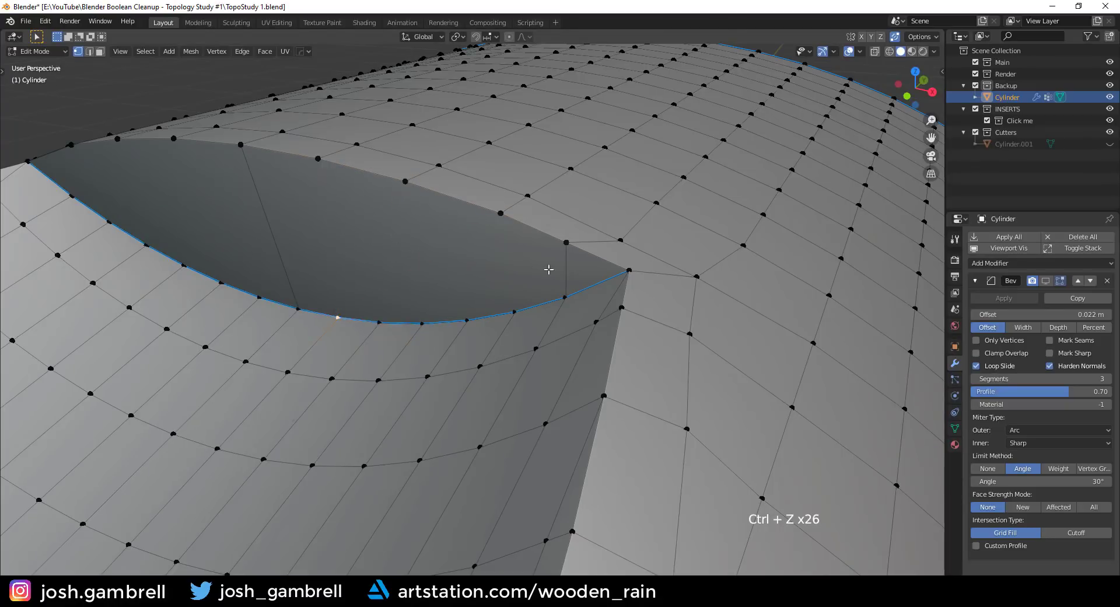
Clear the vertex selection and slide the outer-surface vertex beside the corner's pole along its edge, away from the corner.
middle_drag(548, 269, 567, 306)
scroll(603, 284, up, 2)
key(alt+a)
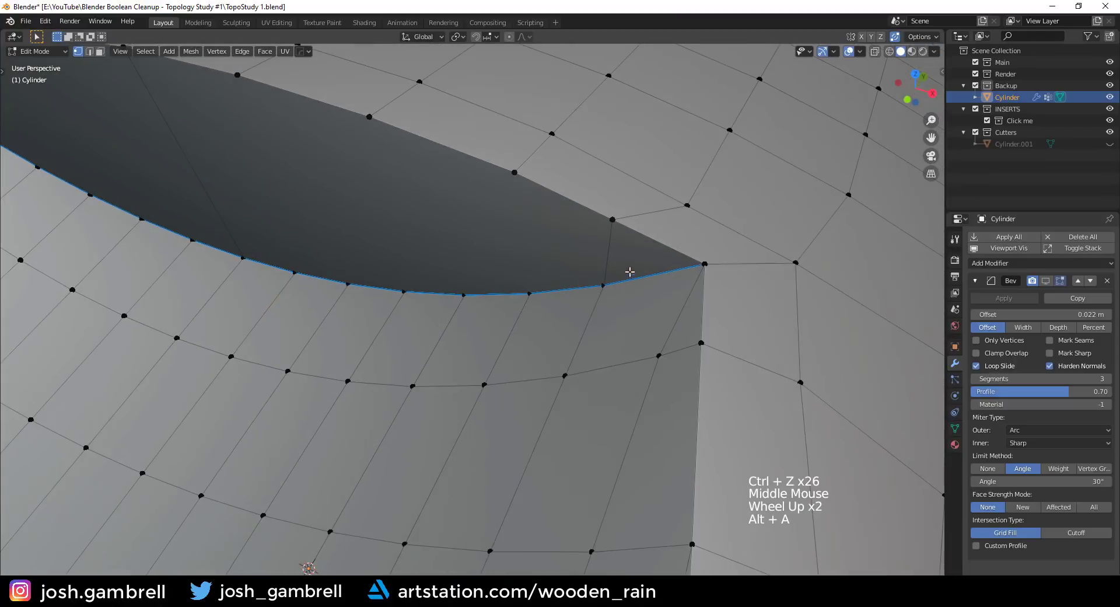
shift+middle_drag(625, 267, 534, 298)
scroll(545, 307, up, 2)
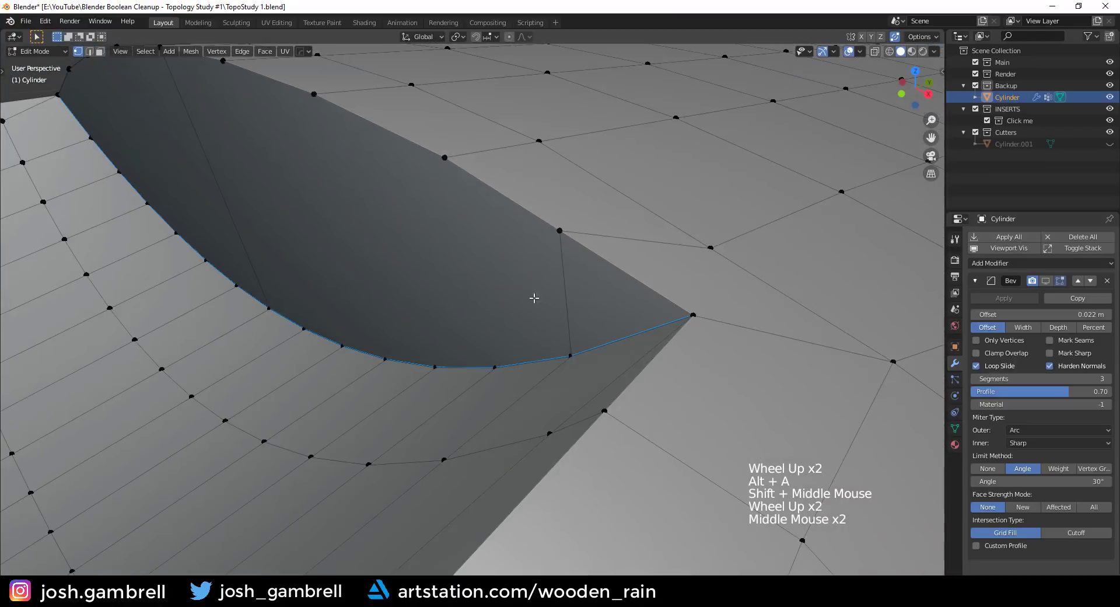
middle_drag(700, 264, 751, 387)
scroll(490, 385, down, 6)
scroll(572, 317, down, 3)
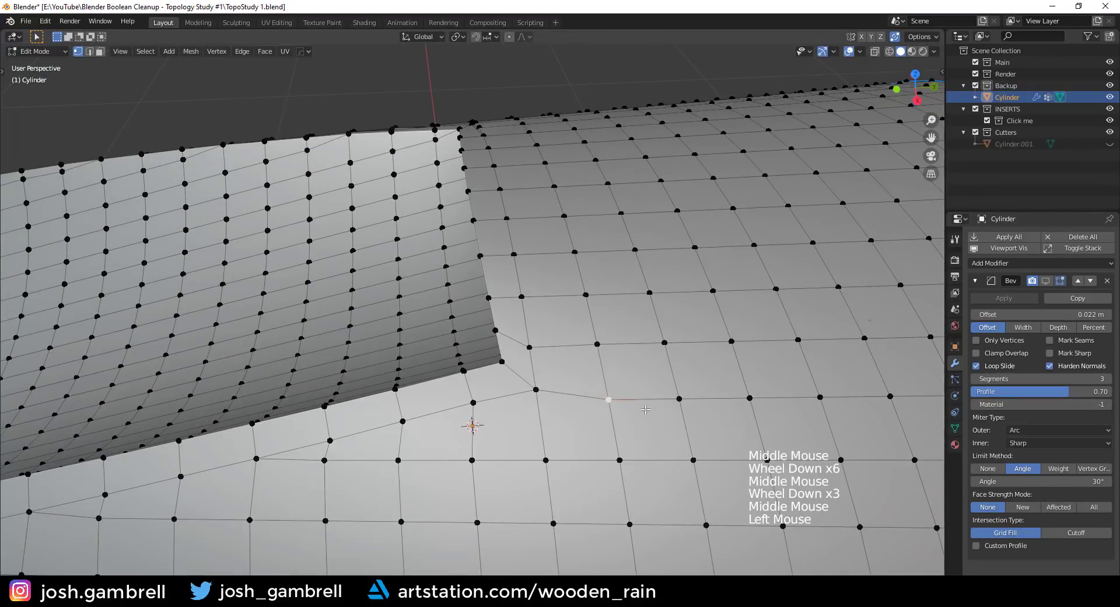
key(g)
key(g)
click(643, 404)
Examine the unbevelled surface shading around the recess corner outside mesh editing.
scroll(675, 400, down, 5)
key(Tab)
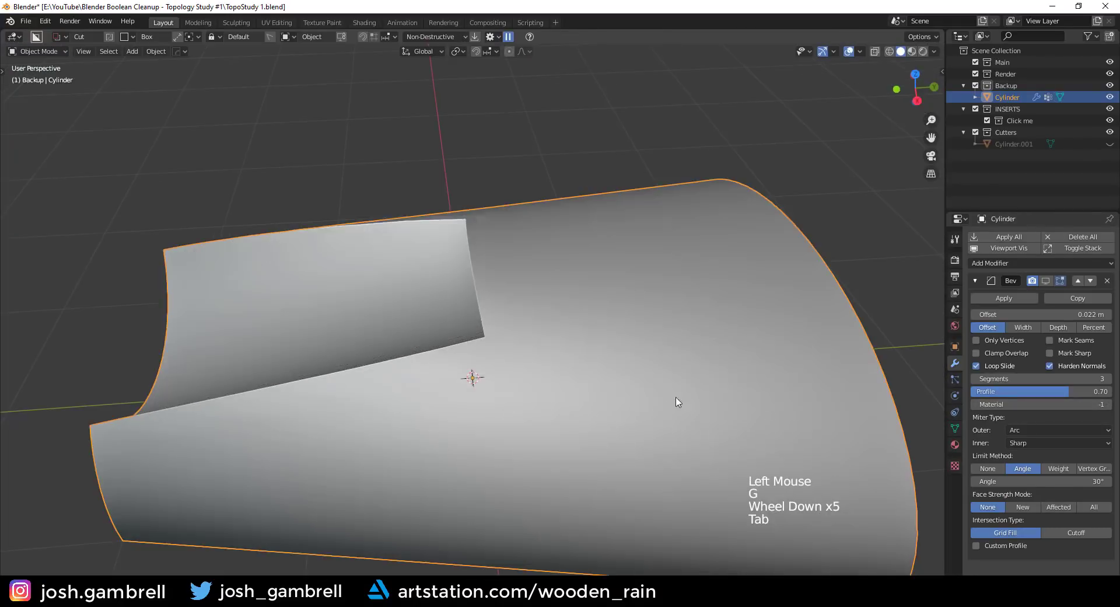
middle_drag(675, 400, 532, 345)
key(Tab)
scroll(491, 385, up, 6)
key(Tab)
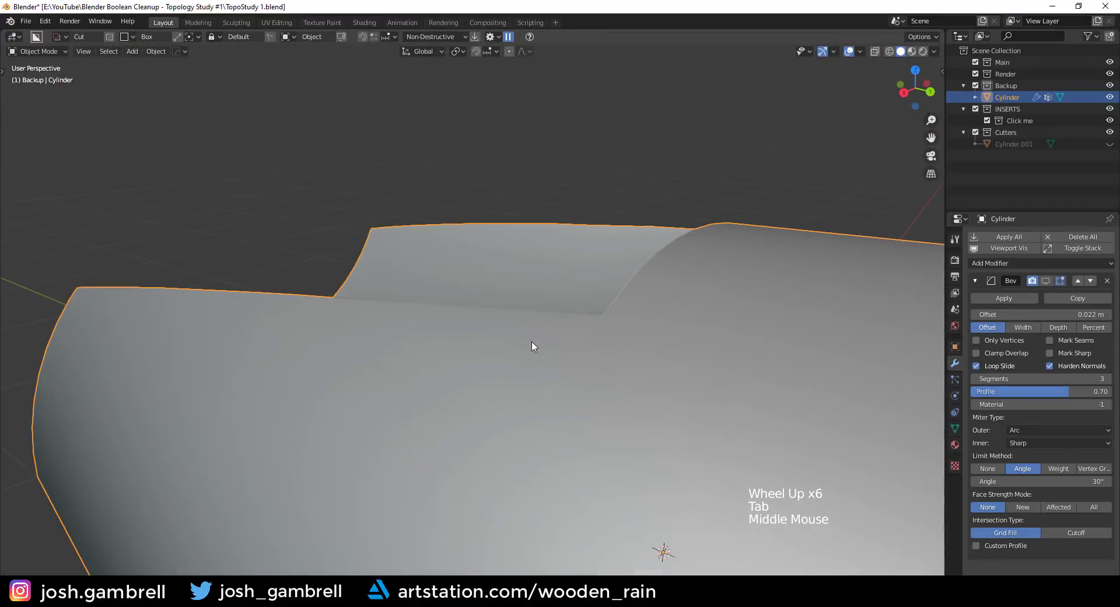
Show the bevel and inspect its shading around the corner and the whole recess.
click(1045, 281)
middle_drag(782, 365, 699, 394)
scroll(700, 395, down, 3)
shift+middle_drag(558, 352, 718, 407)
scroll(611, 345, down, 3)
key(Tab)
key(Tab)
shift+middle_drag(687, 332, 586, 280)
Symmetrize the half cylinder across its local X axis and inspect the mesh around the opening.
key(alt+x)
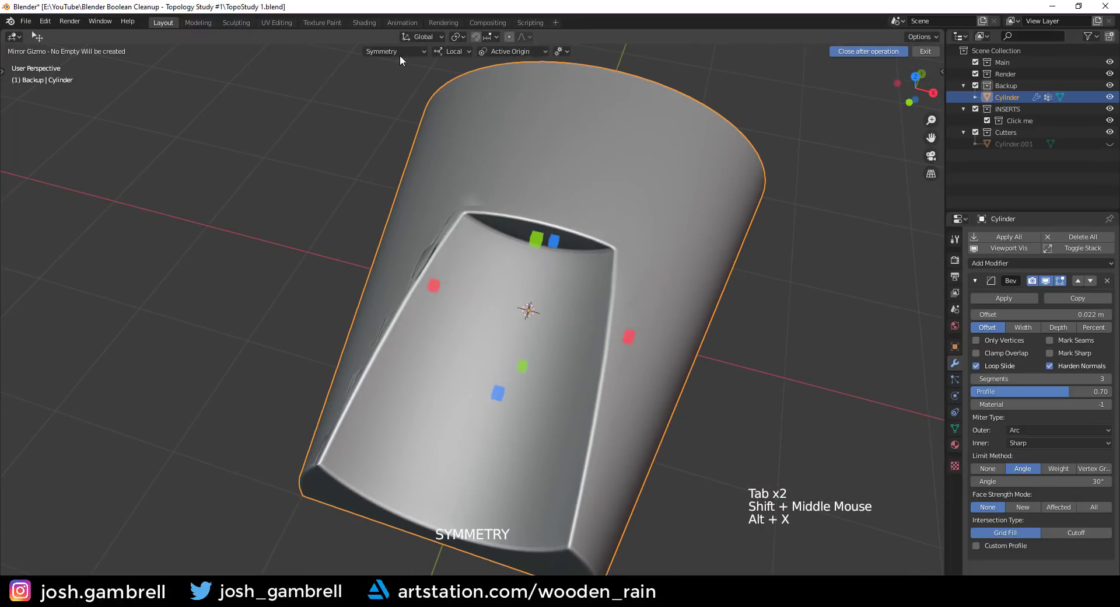
click(632, 338)
middle_drag(632, 338, 647, 359)
key(Tab)
scroll(700, 335, up, 3)
key(alt+a)
shift+middle_drag(647, 359, 729, 280)
scroll(646, 365, up, 5)
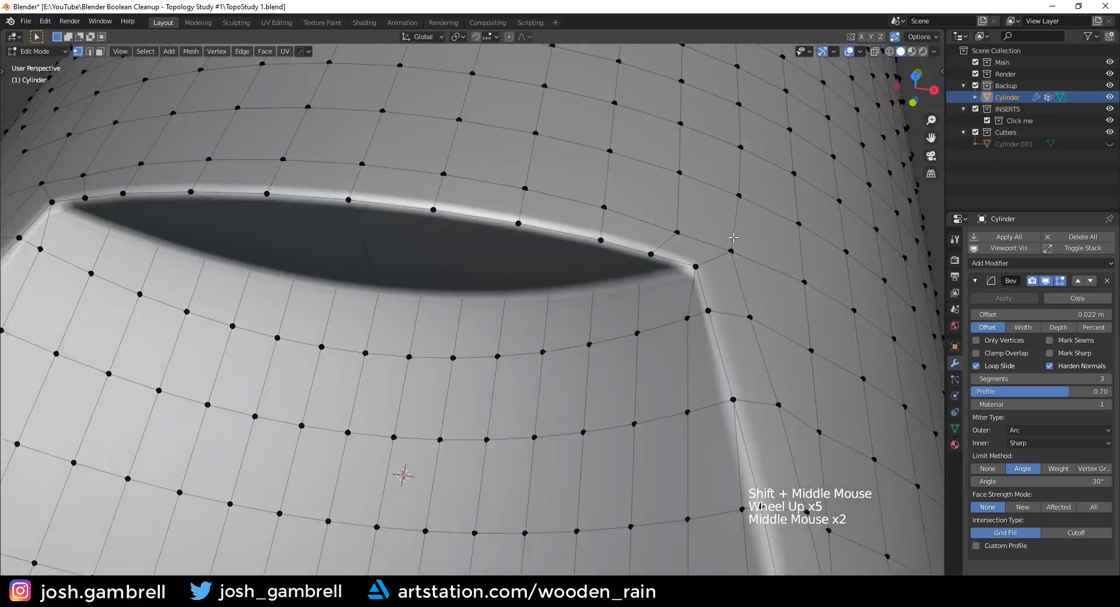
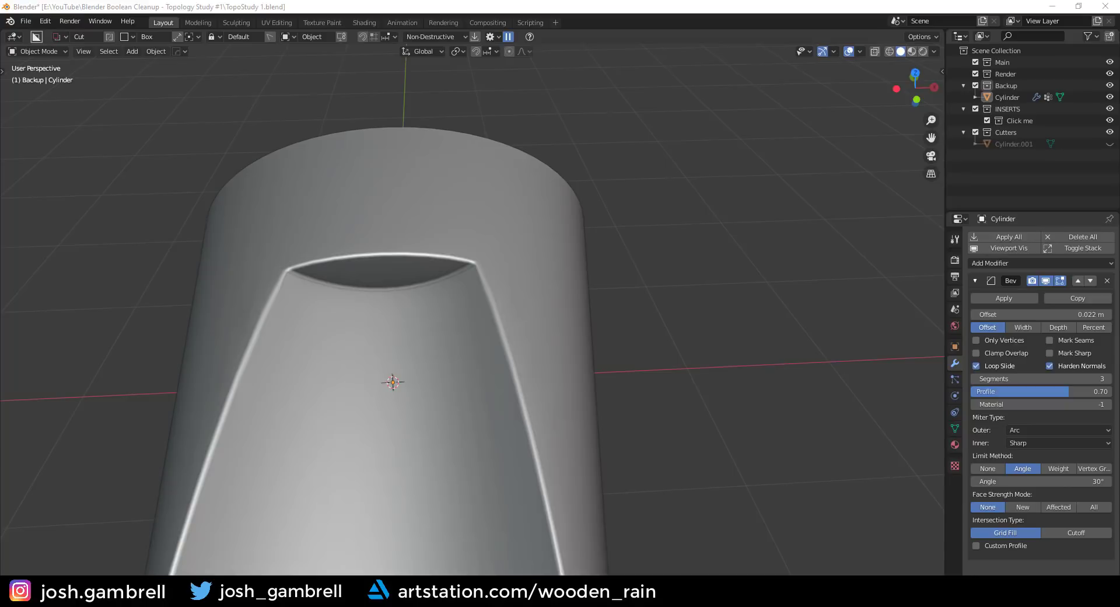
Change the viewport's MatCap to the glossy red sphere.
mouse_move(614, 332)
middle_down()
mouse_move(522, 334)
mouse_move(535, 379)
mouse_move(618, 320)
mouse_move(665, 305)
mouse_move(718, 365)
mouse_move(650, 369)
mouse_move(612, 337)
middle_up()
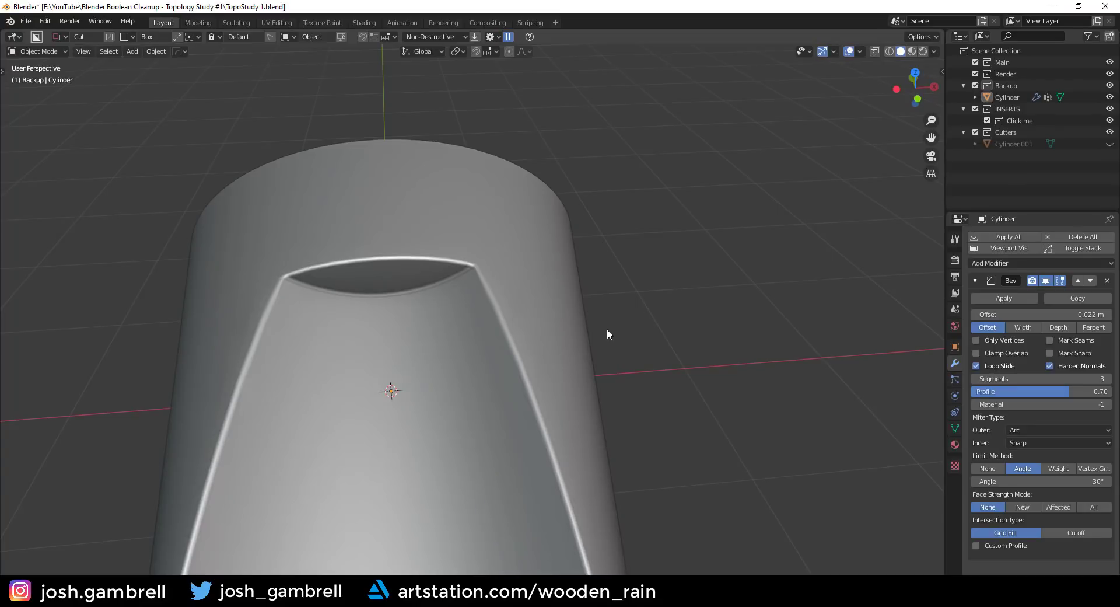
click(935, 51)
click(934, 135)
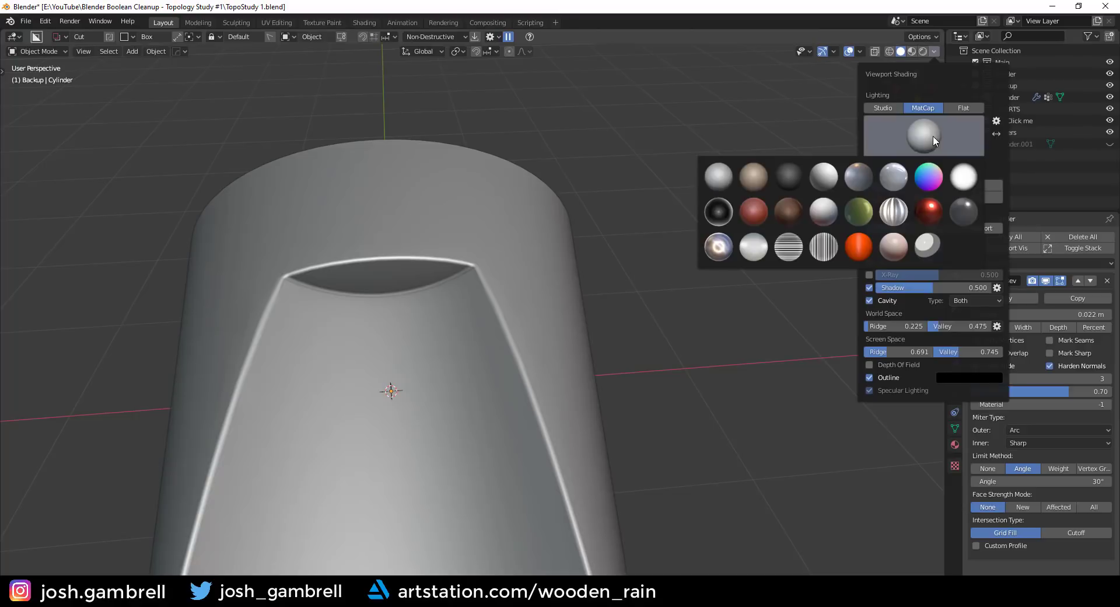
click(930, 213)
Examine the reflections around the recess corner and along its rims, and save the file.
middle_drag(635, 222, 562, 233)
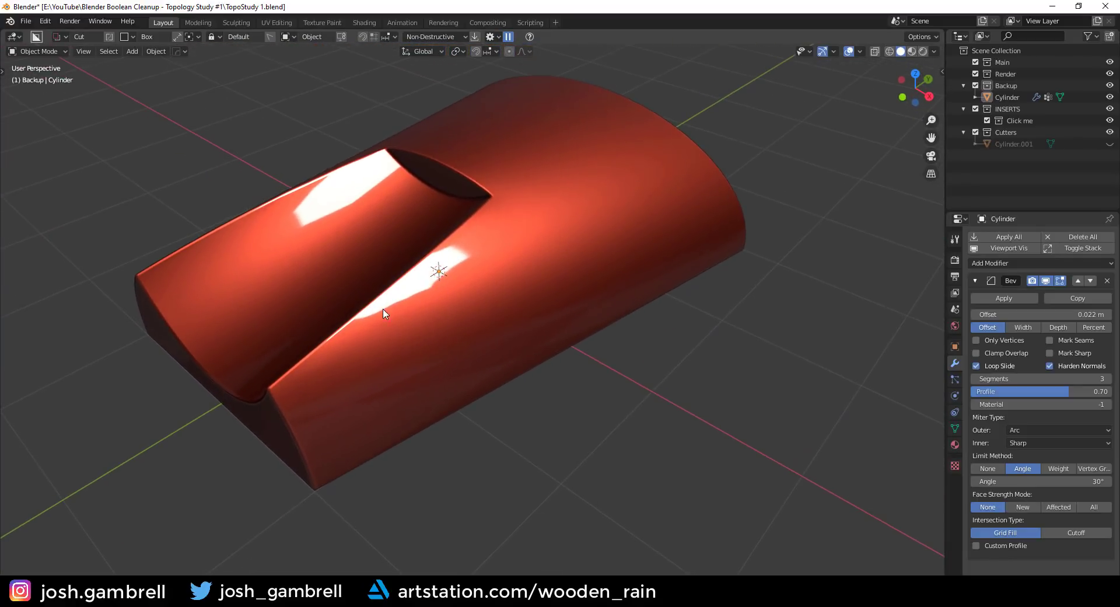
middle_drag(468, 278, 452, 300)
scroll(461, 301, up, 5)
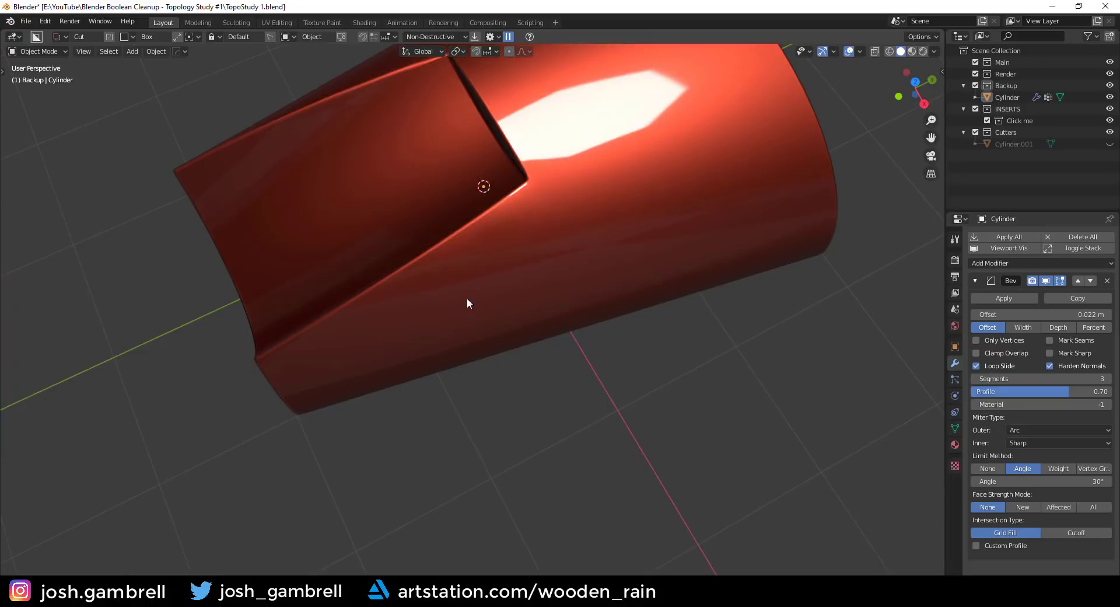
scroll(565, 186, down, 5)
middle_drag(560, 387, 482, 387)
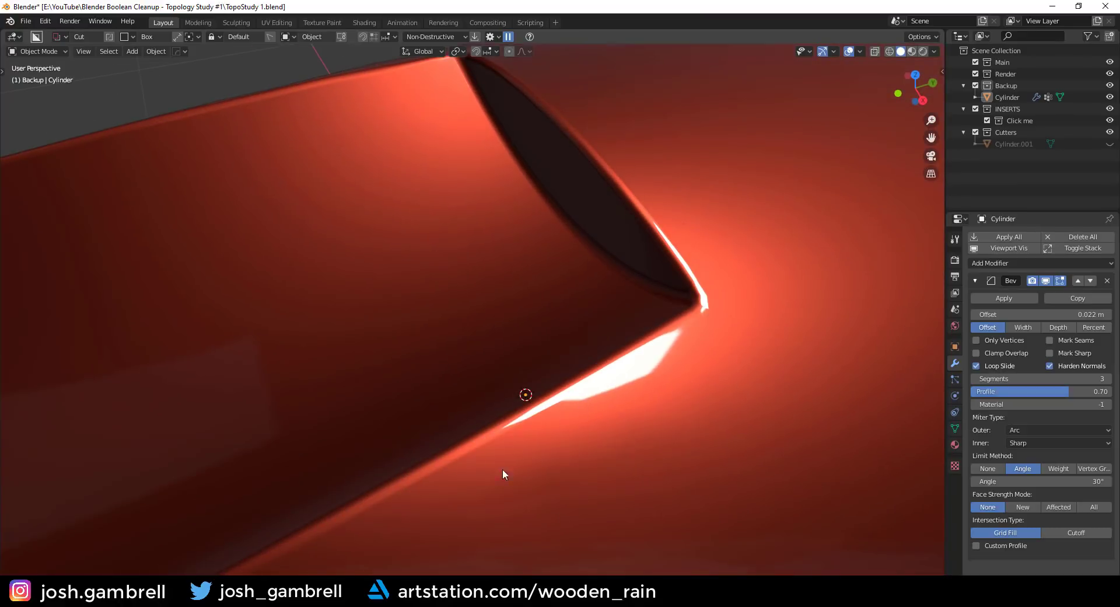
middle_drag(677, 367, 772, 372)
scroll(774, 370, down, 2)
key(ctrl+s)
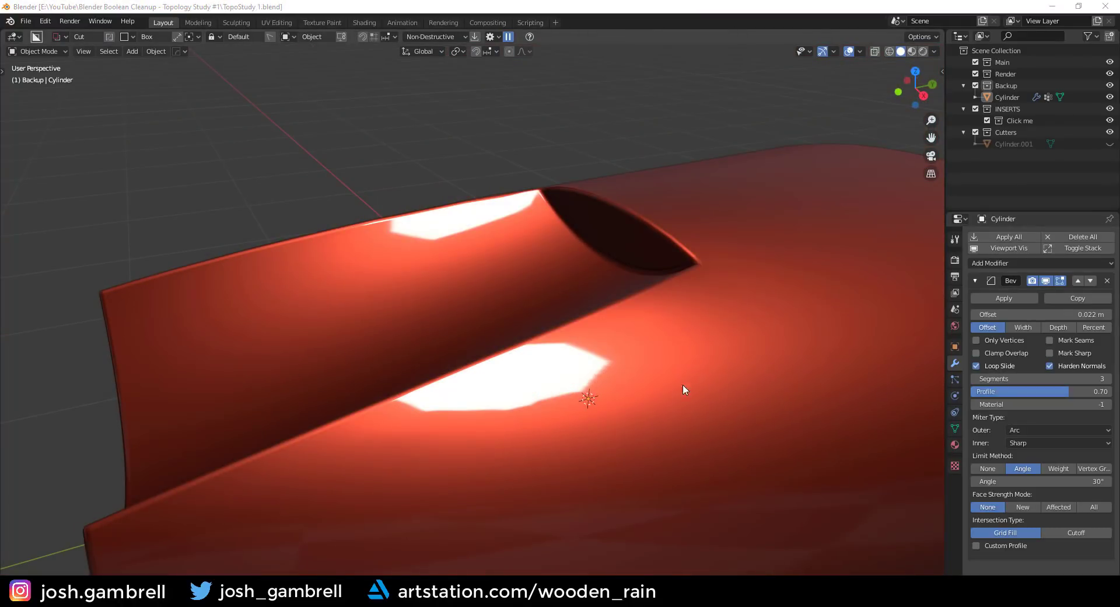
Open the half cylinder for mesh editing and try to move an outer-surface vertex below the recess's long side edge.
middle_drag(635, 388, 612, 392)
click(583, 373)
scroll(537, 400, up, 1)
key(Tab)
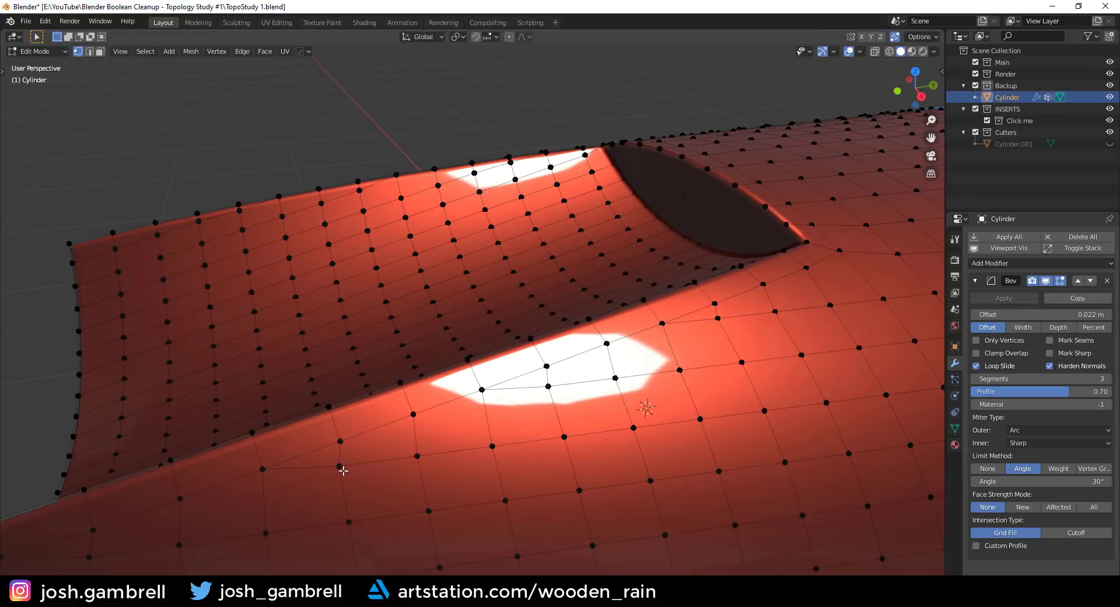
key(g)
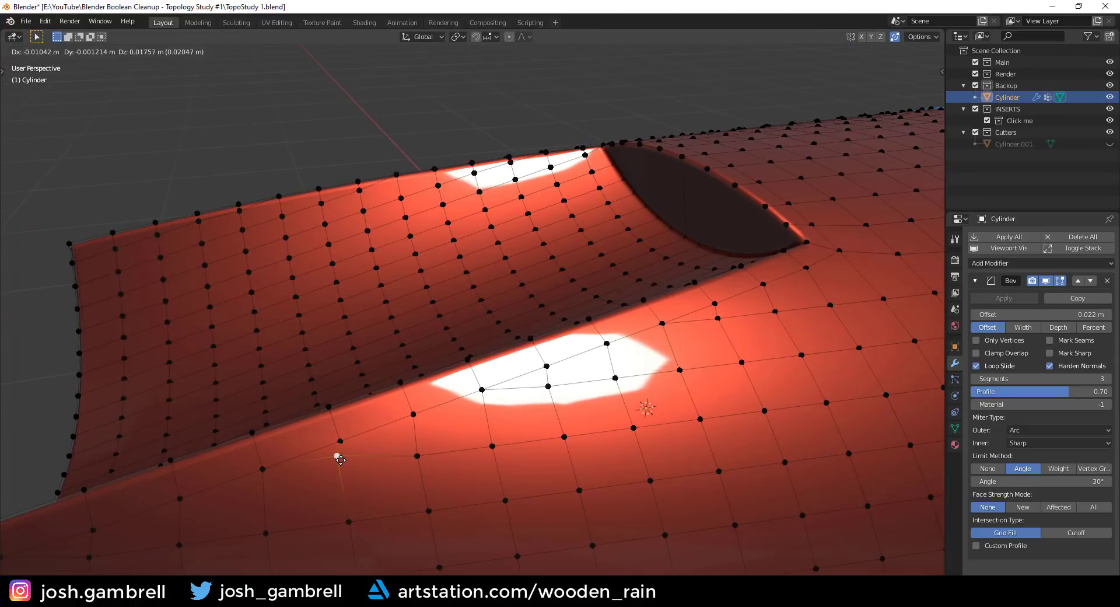
key(Escape)
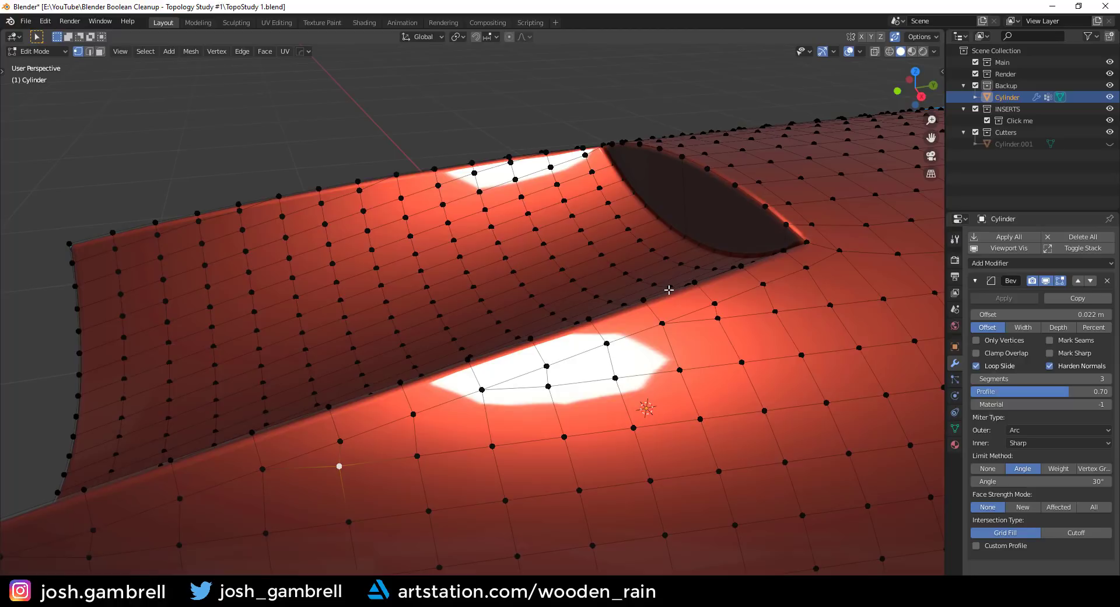
Try to slide the vertex inside the bright highlight a full 1.0 along its edge onto the neighbouring vertex nearer the rim.
middle_drag(623, 333, 590, 345)
shift+middle_drag(683, 332, 511, 377)
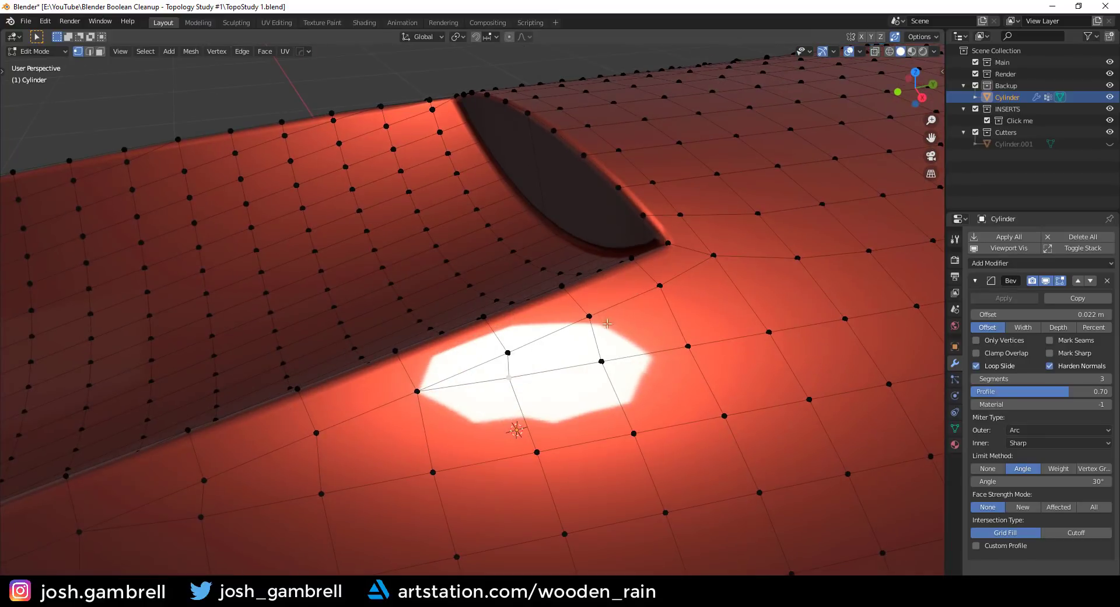
scroll(527, 378, up, 2)
key(g)
key(g)
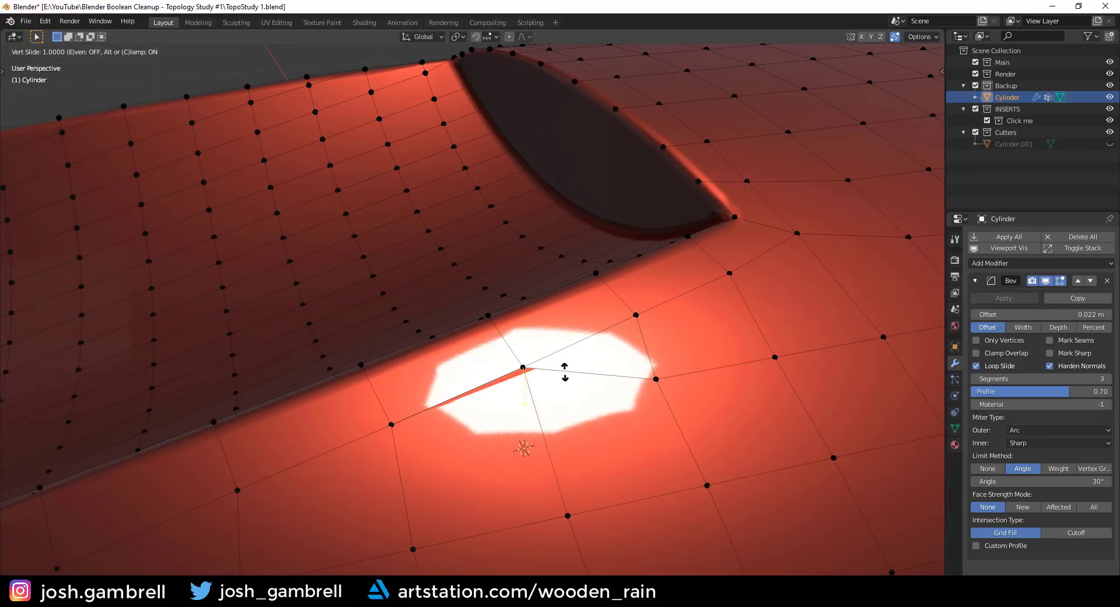
click(563, 367)
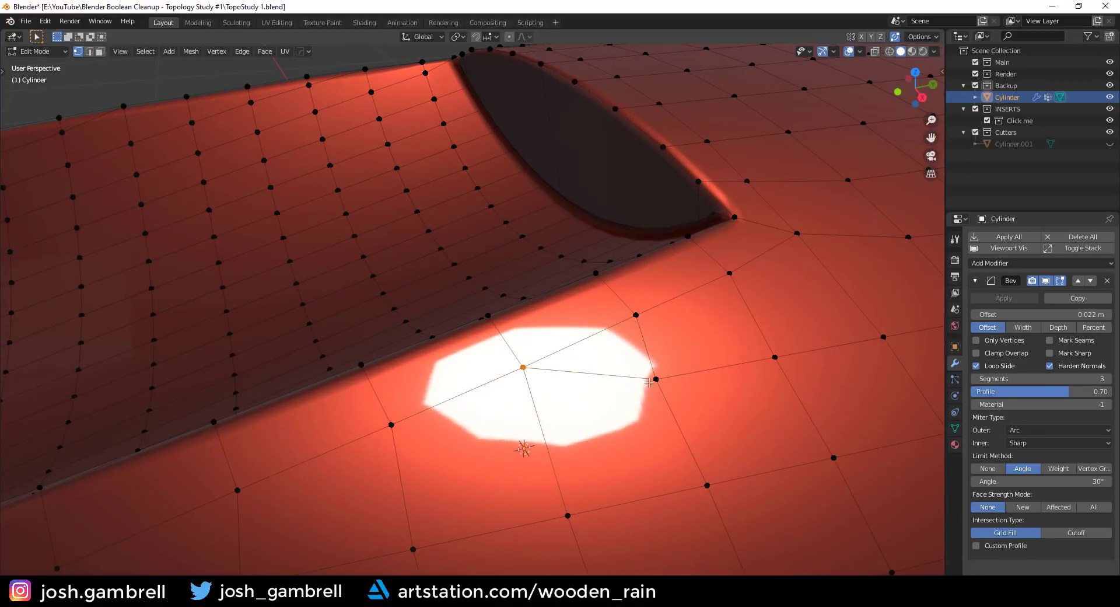
Examine the highlight's outline beside the recess from several angles, both in and out of mesh editing.
middle_drag(650, 382, 621, 409)
middle_drag(564, 375, 571, 397)
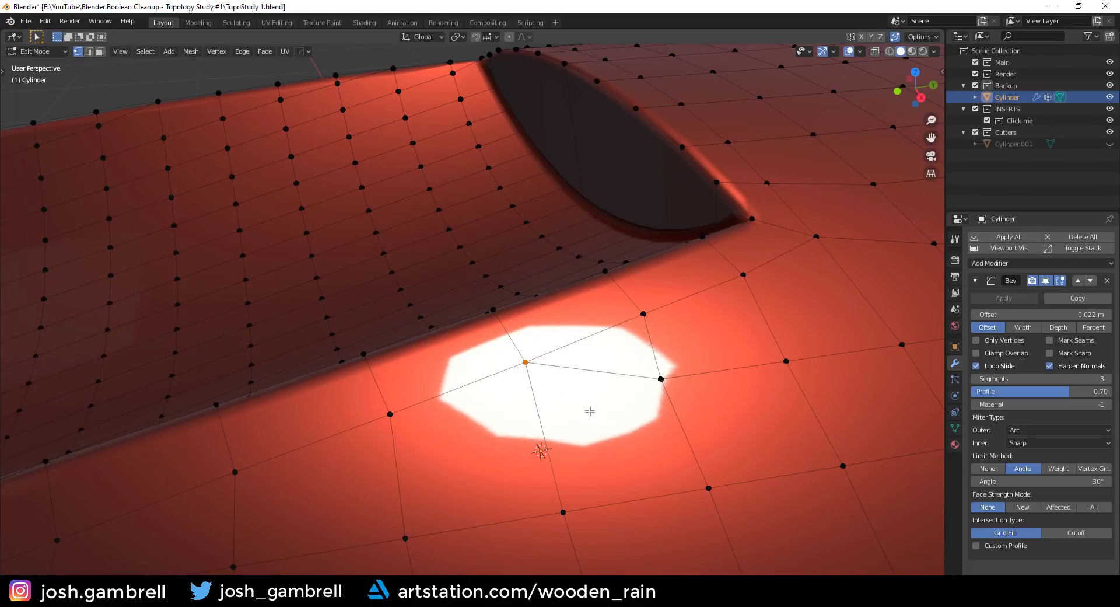
middle_drag(590, 411, 555, 307)
key(Tab)
key(Tab)
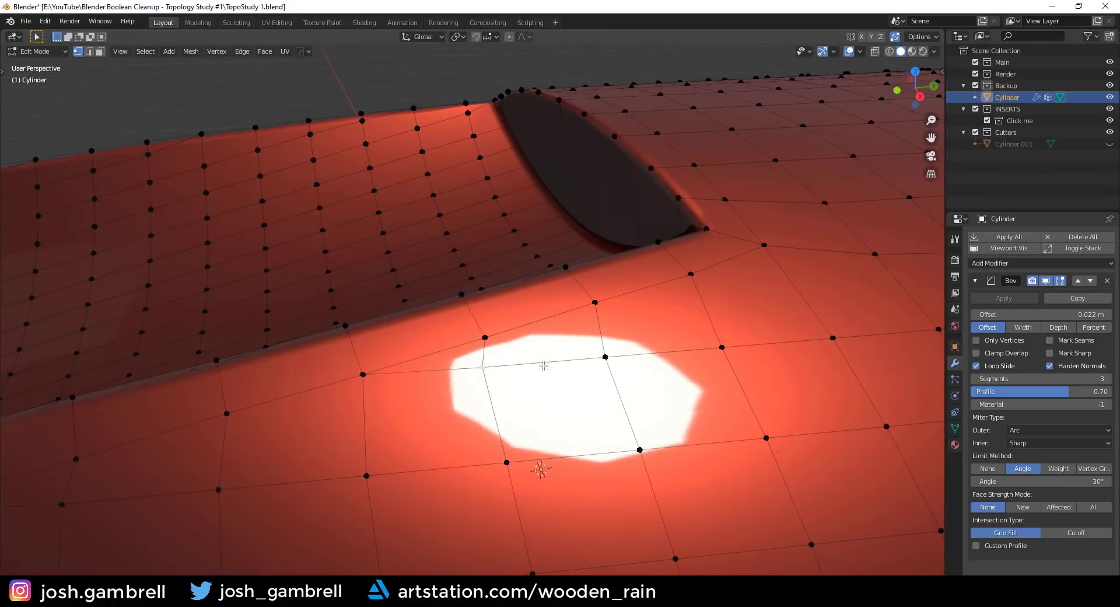
key(Tab)
middle_drag(633, 388, 544, 411)
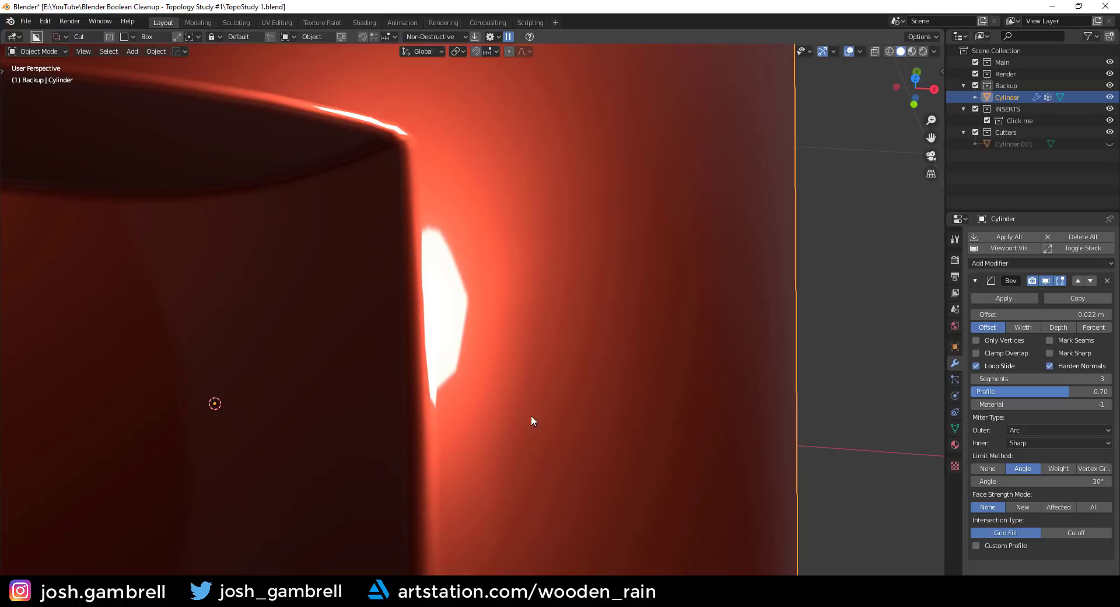
Slide the outer-surface vertex beside the recess's long side edge a full 1.0 along its edge toward the rim.
key(Tab)
key(g)
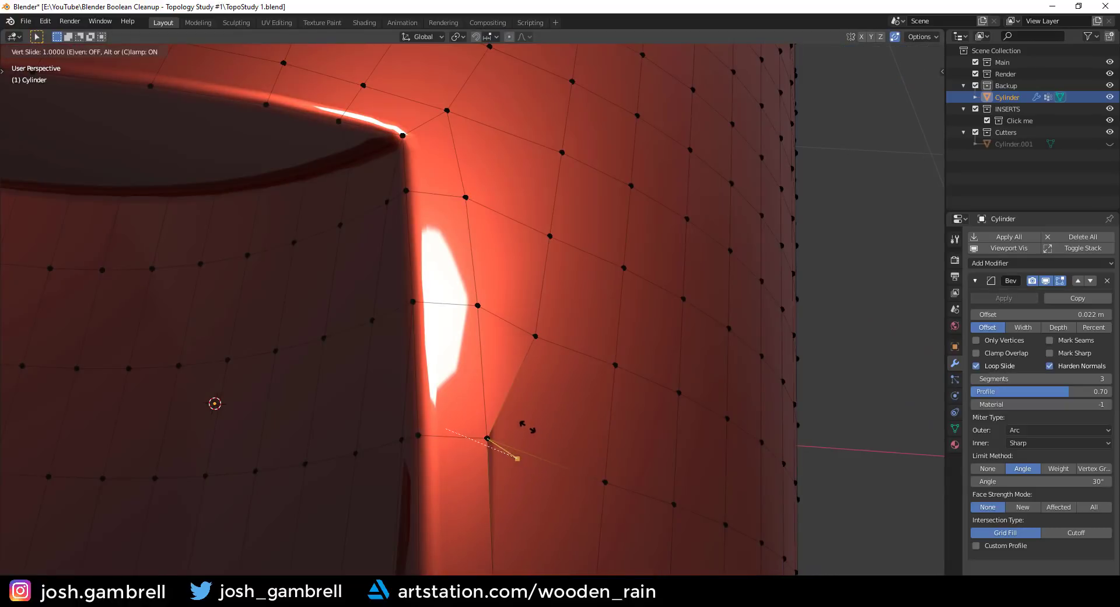
click(490, 419)
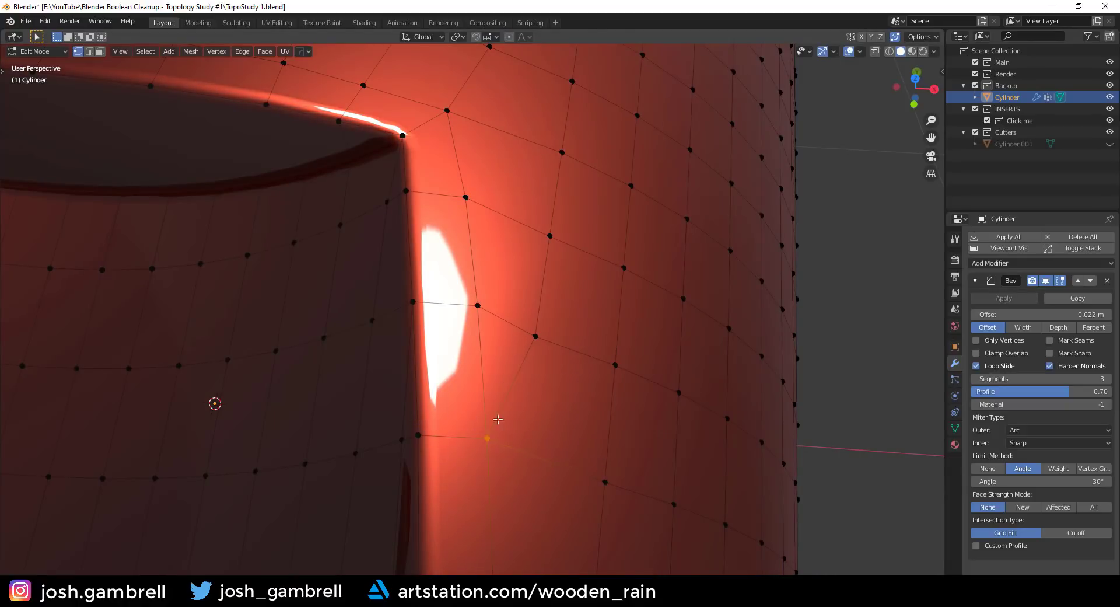
Try sliding two outer-surface vertices around the highlight beside the recess along their edges onto the neighbouring vertices nearer the side edge.
key(Tab)
middle_drag(564, 457, 506, 434)
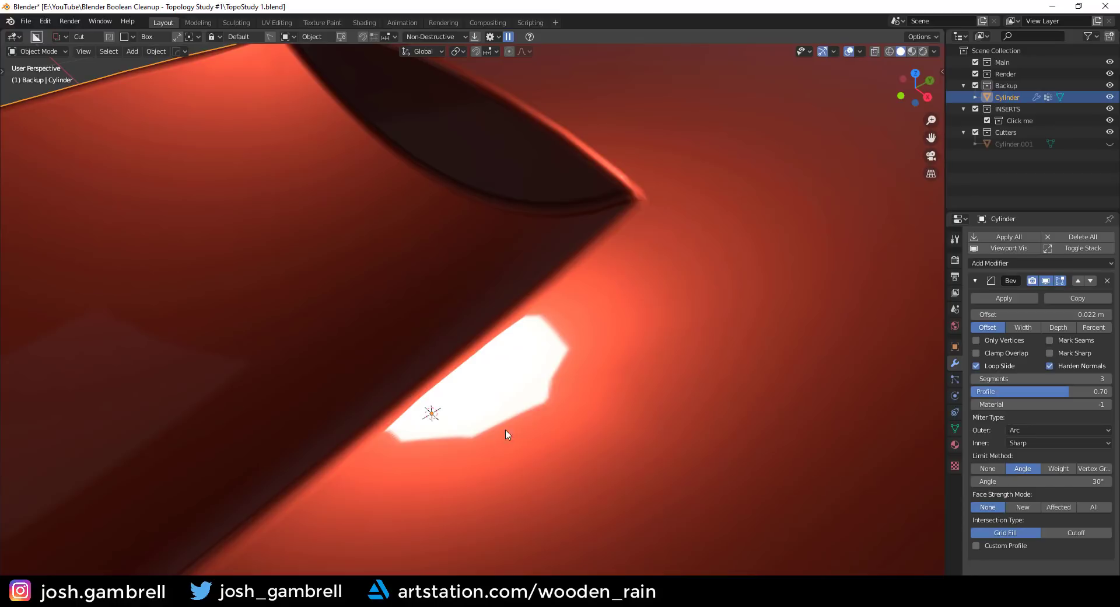
middle_drag(537, 400, 513, 442)
key(Tab)
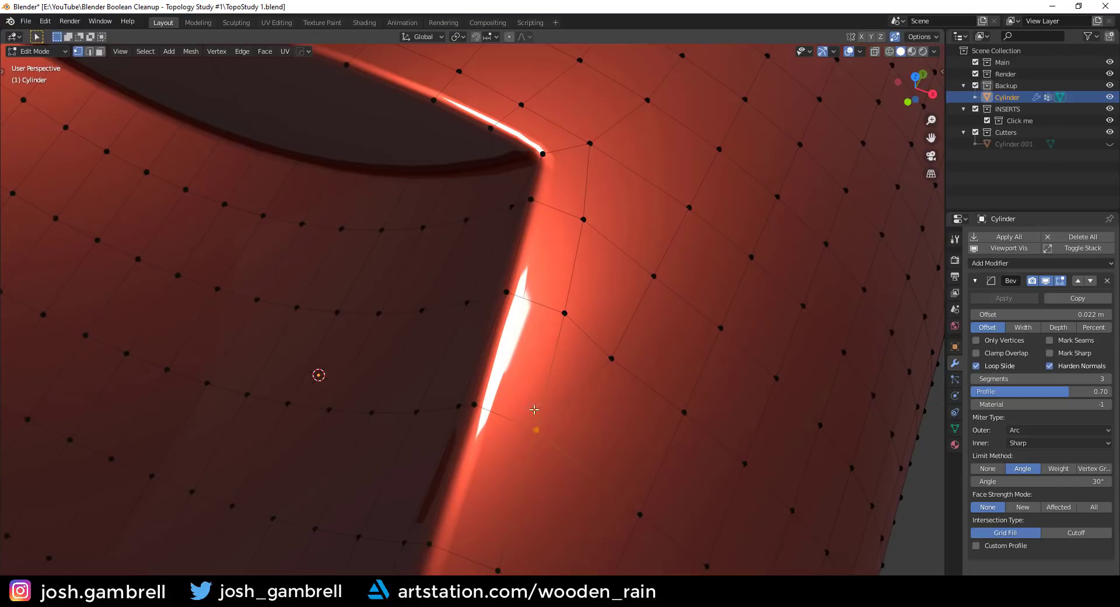
middle_drag(552, 406, 482, 387)
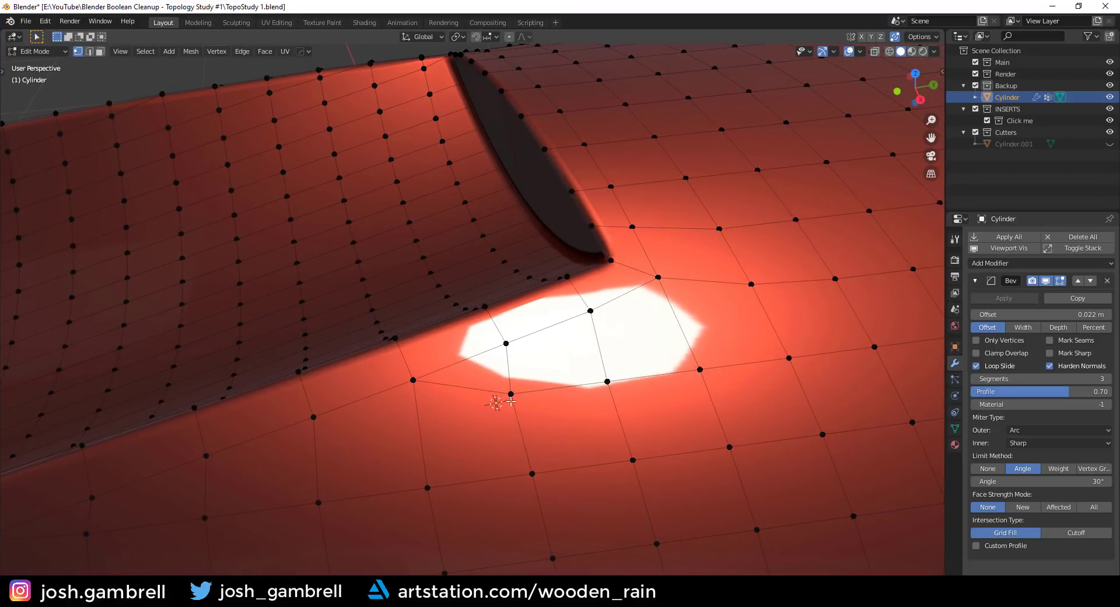
key(g)
click(525, 309)
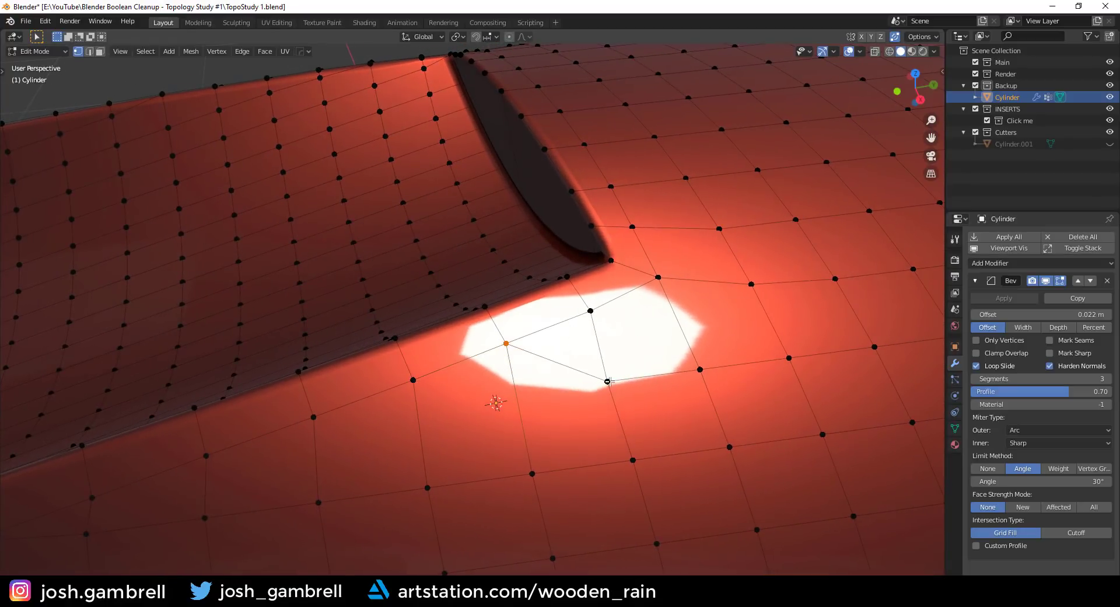
click(608, 381)
key(g)
key(g)
click(587, 349)
middle_drag(587, 351, 594, 399)
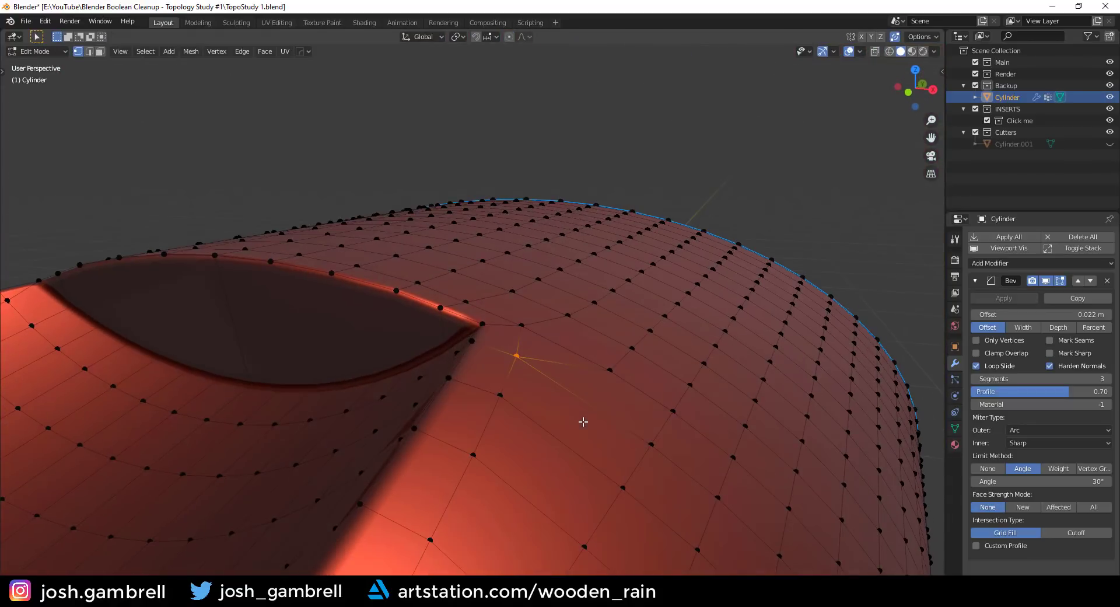
Select the adjacent outer-surface faces next to the recess's corner to examine their shape.
click(609, 402)
shift+click(591, 438)
shift+click(559, 486)
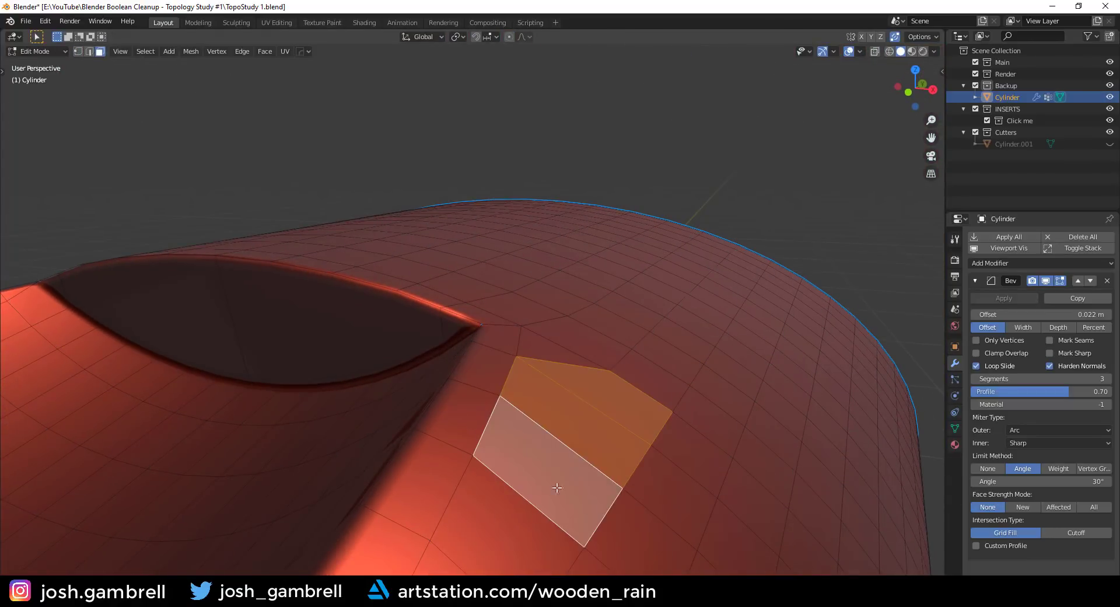
click(653, 371)
shift+click(662, 357)
middle_drag(615, 401, 604, 397)
Undo the face selections and the recent vertex slides beside the highlight.
key(ctrl+z)
key(ctrl+z)
key(ctrl+z)
key(ctrl+z)
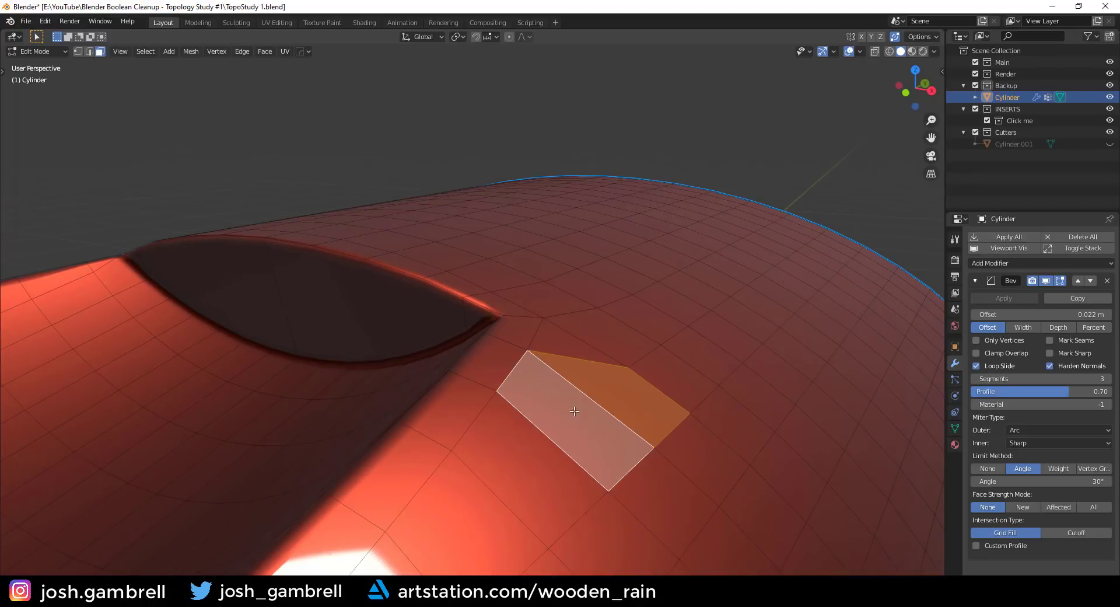
key(ctrl+z)
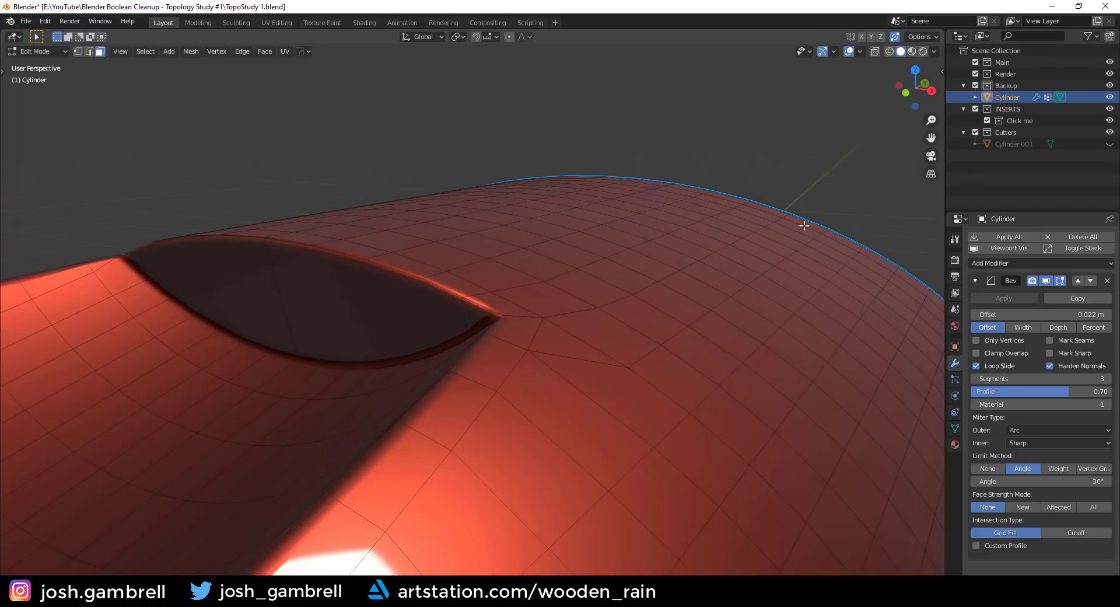
key(ctrl+z)
key(ctrl+z)
key(ctrl+z)
key(ctrl+z)
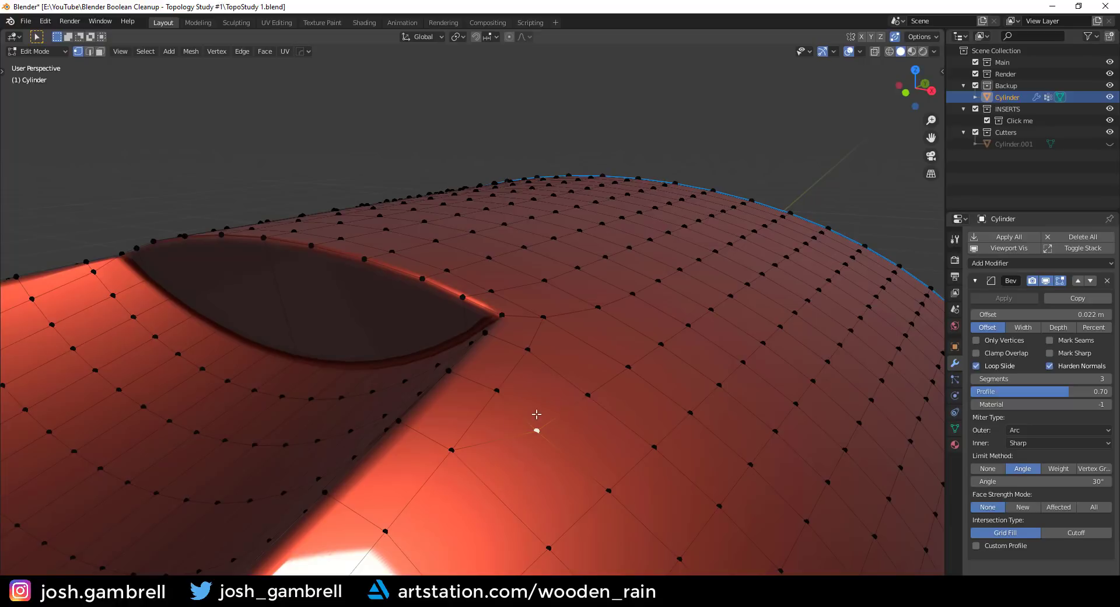
Slide the outer-surface vertex diagonally next to the recess's corner about 0.14 along its edge.
key(Tab)
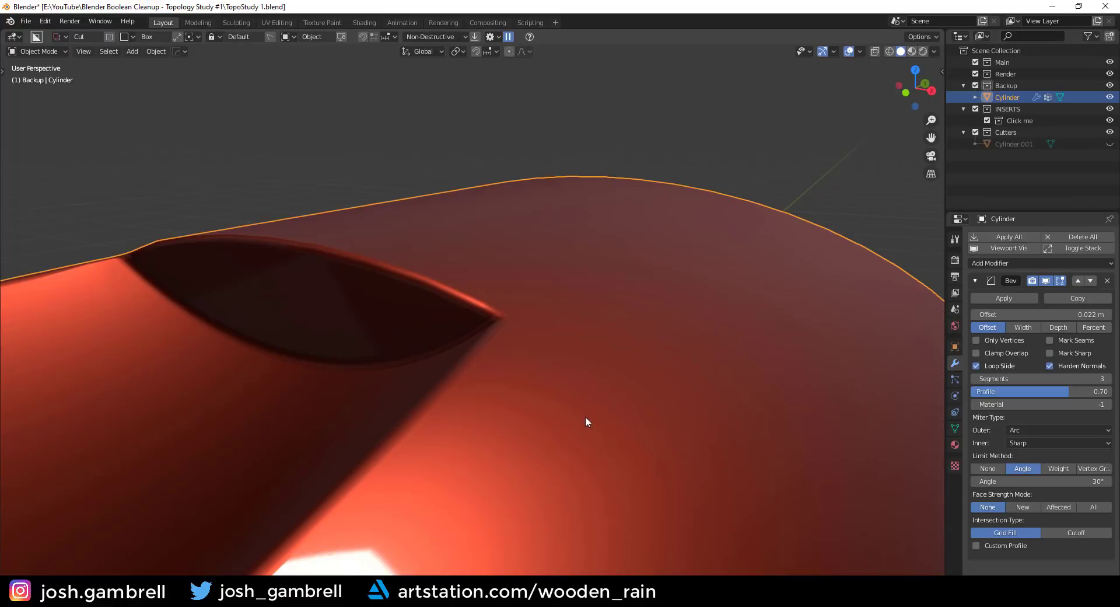
key(Tab)
middle_drag(687, 398, 612, 430)
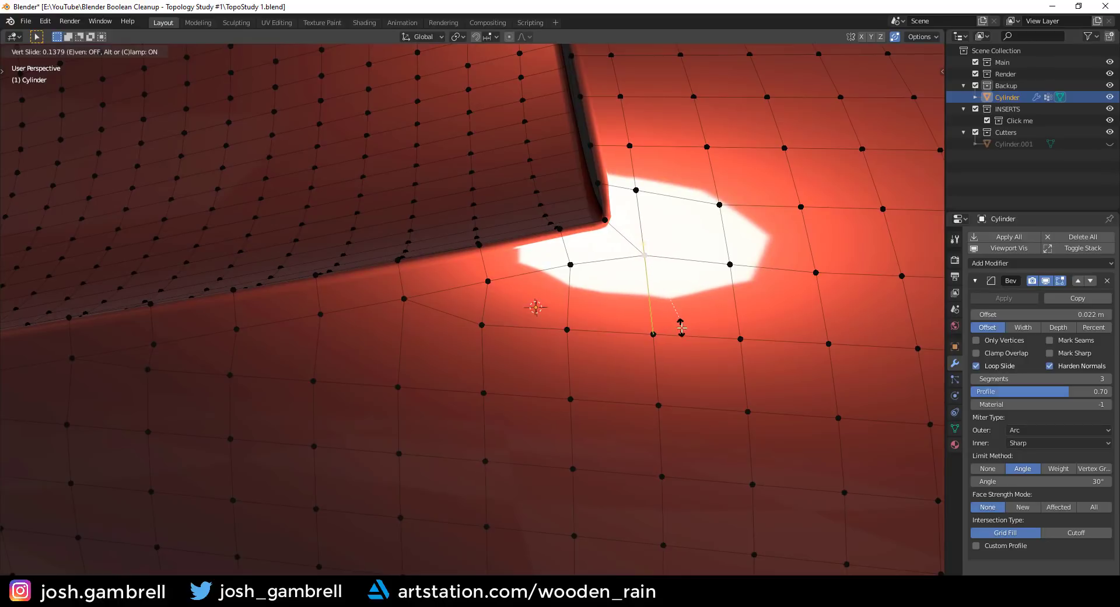
click(682, 328)
Slide three outer-surface vertices beside the recess's long side edge along their edges toward that side edge, working toward the open end.
middle_drag(681, 328, 513, 385)
key(g)
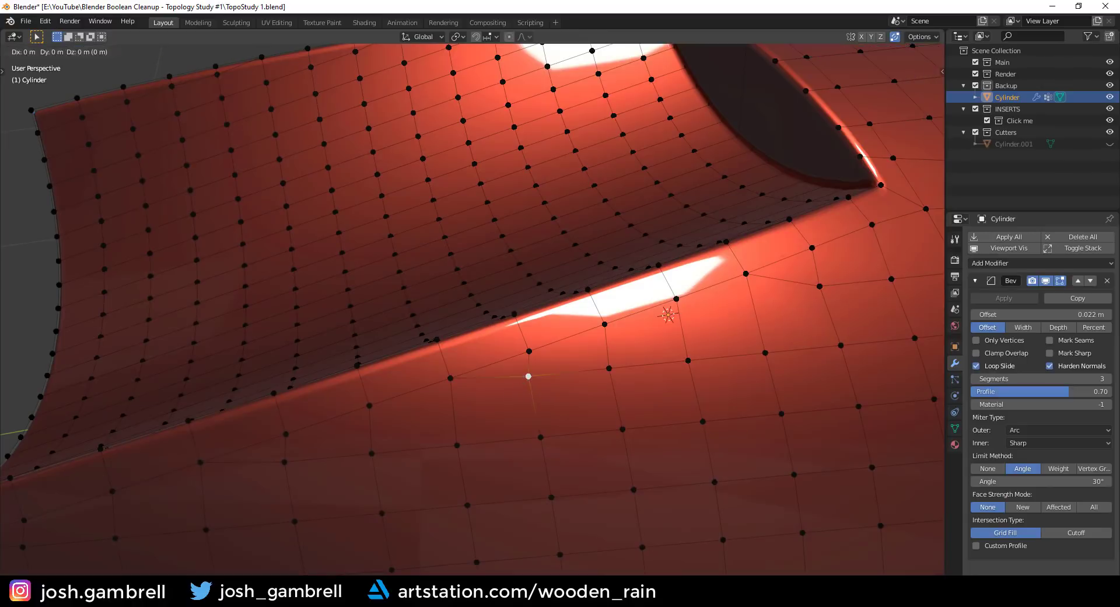
key(g)
click(420, 430)
shift+middle_drag(420, 430, 530, 372)
click(531, 348)
key(g)
key(g)
click(411, 396)
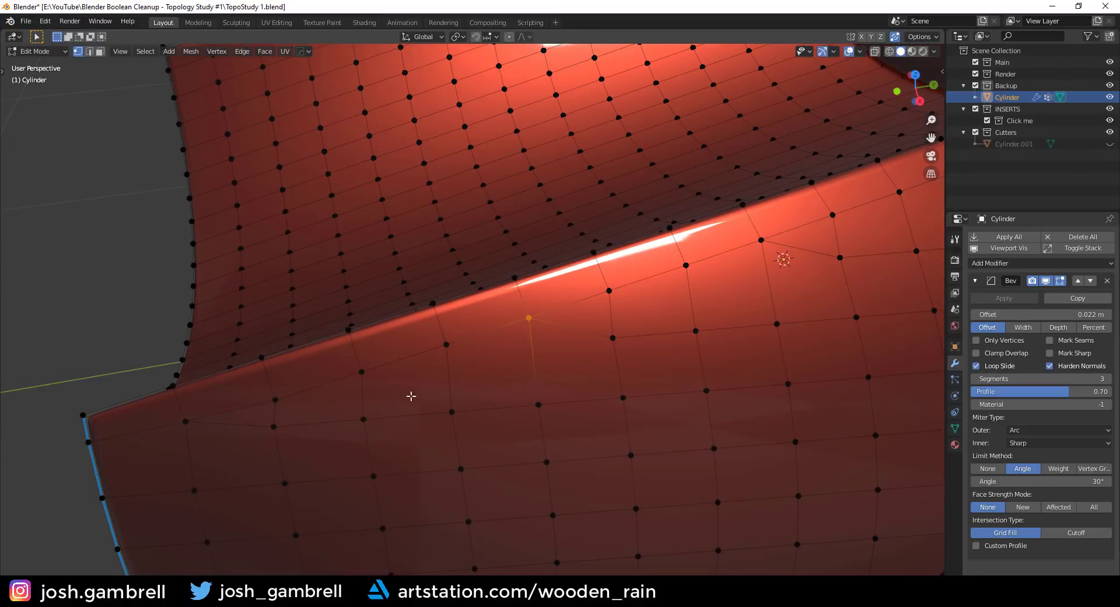
shift+middle_drag(411, 396, 463, 374)
key(g)
key(g)
click(483, 280)
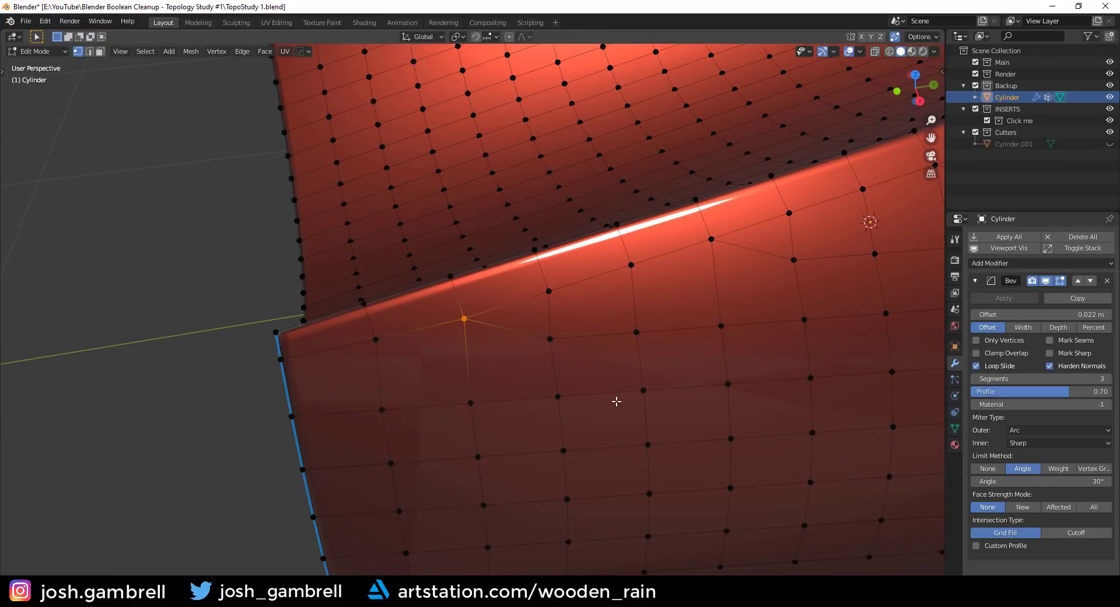
Examine the highlight on the outer surface beside the recess's long side edge, both in and out of mesh editing.
middle_drag(616, 401, 600, 355)
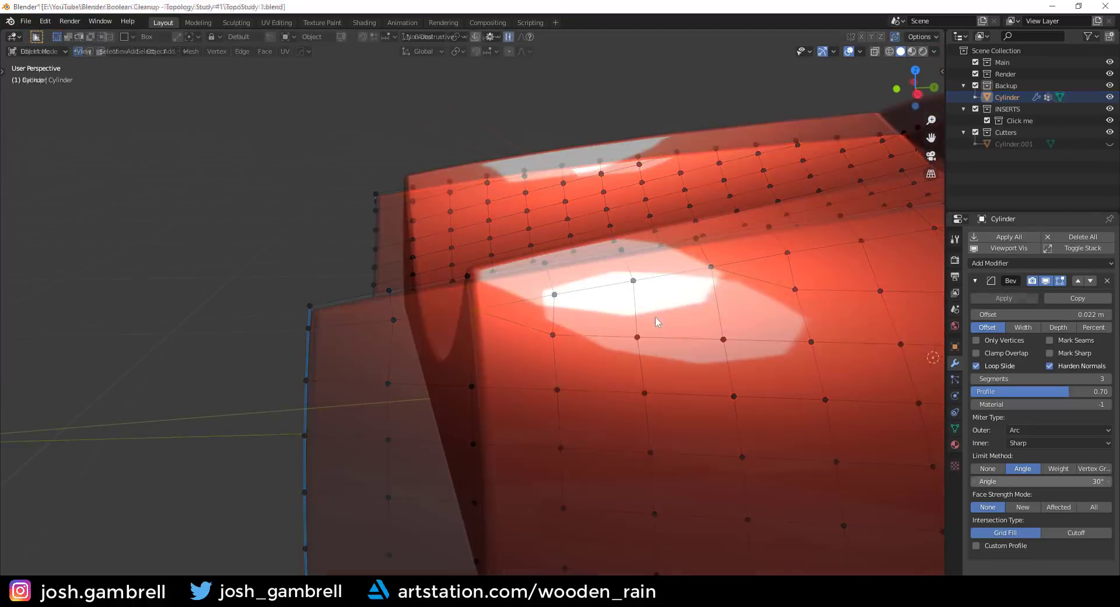
middle_drag(633, 323, 613, 306)
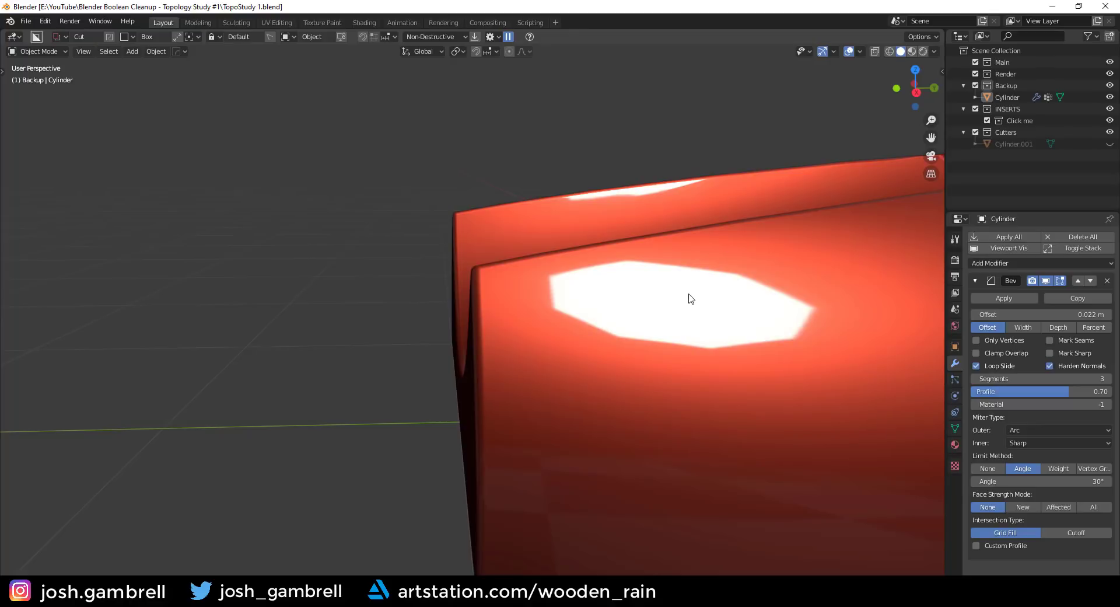
middle_drag(690, 299, 727, 295)
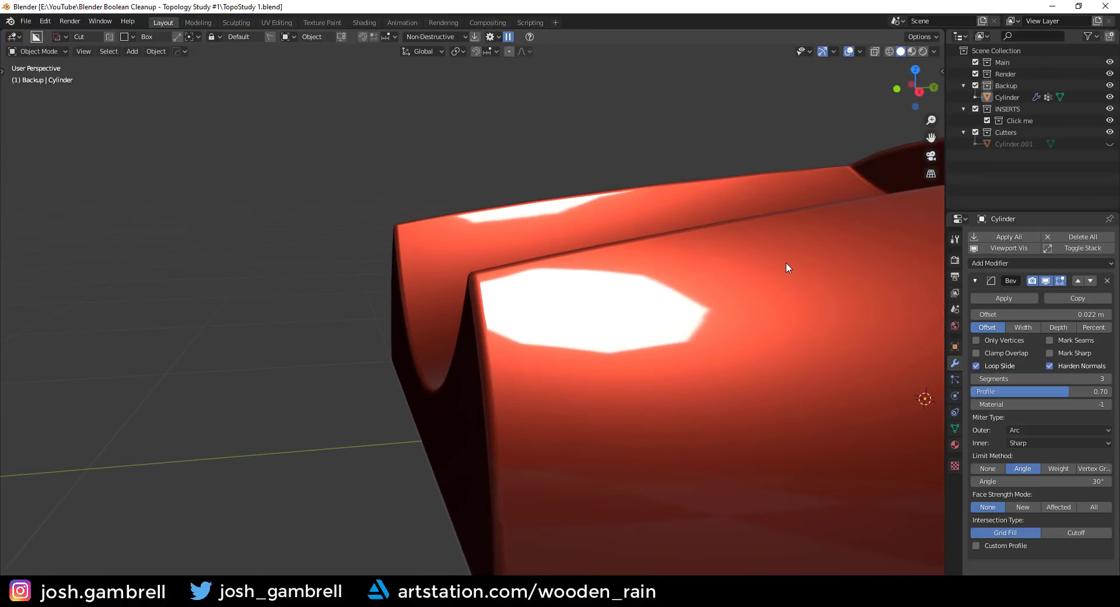
shift+middle_drag(779, 271, 574, 422)
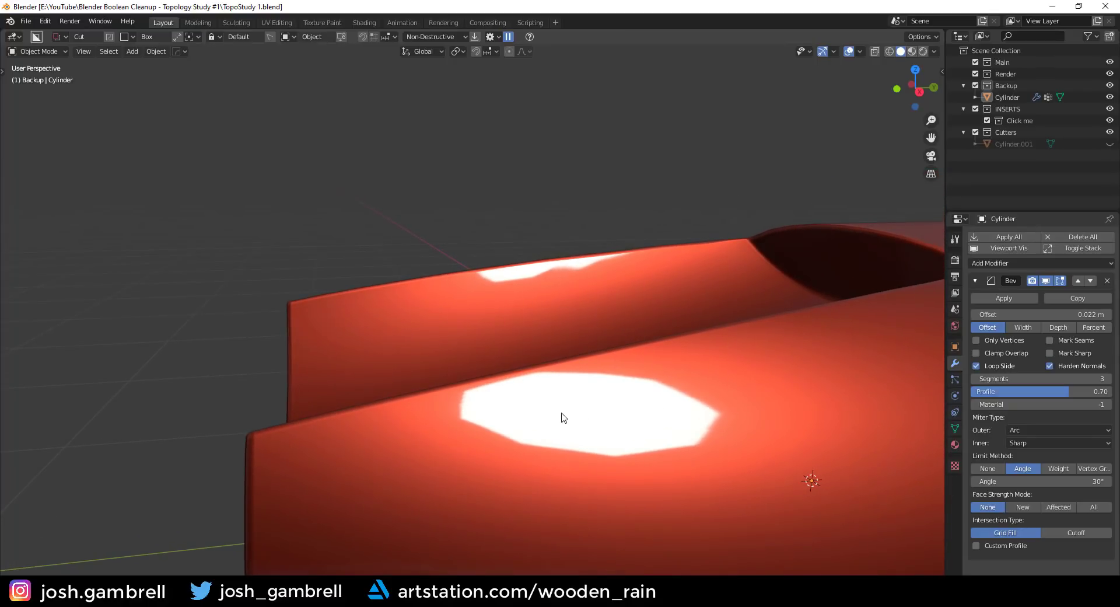
key(Tab)
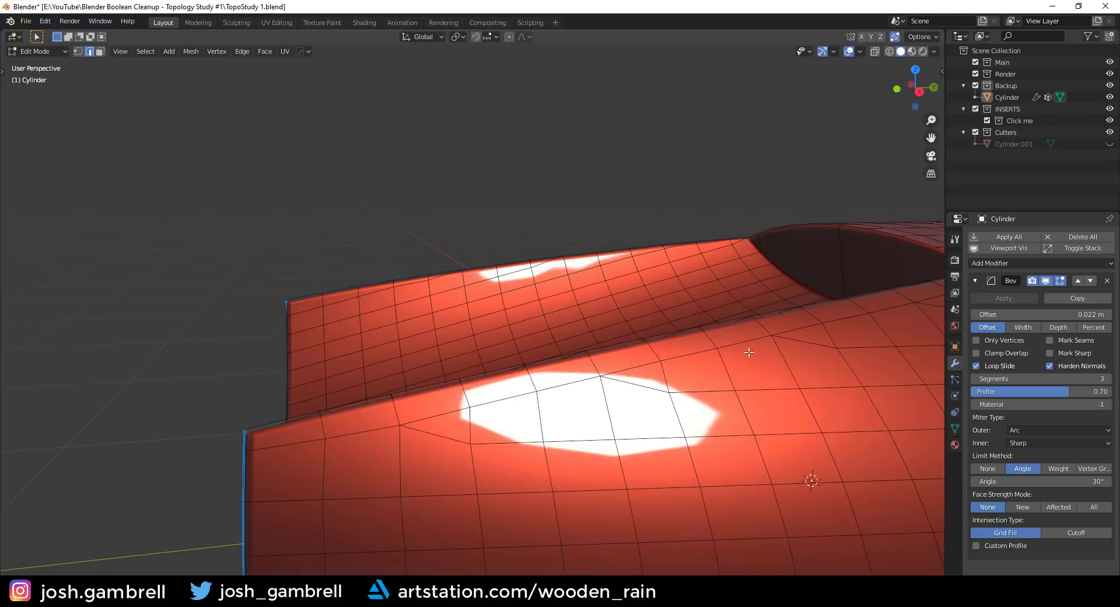
key(Tab)
shift+middle_drag(774, 318, 682, 551)
Slide the outer-surface vertex diagonally off the recess's corner along its edge, then fine-tune it by about 0.03.
key(Tab)
shift+middle_drag(681, 551, 613, 398)
key(1)
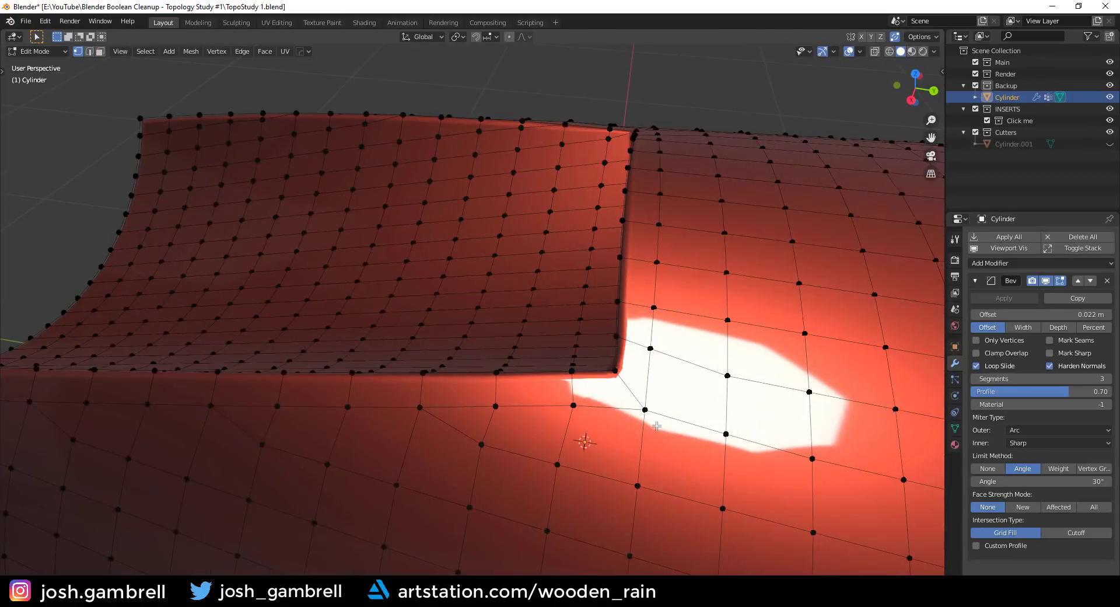
scroll(642, 432, up, 6)
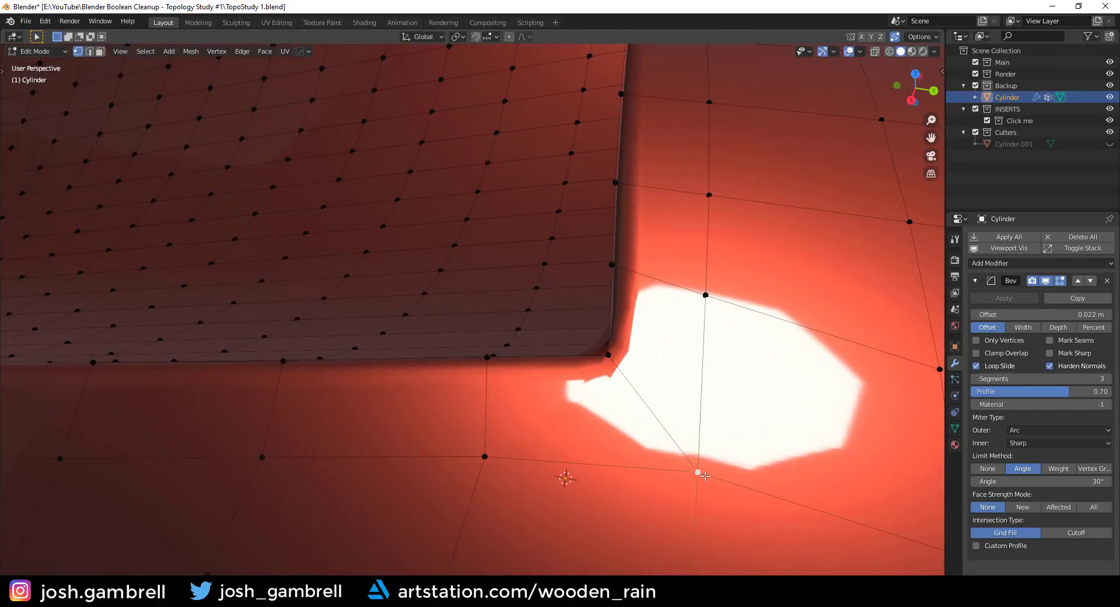
key(shift+v)
click(705, 458)
middle_drag(705, 458, 671, 419)
key(shift+v)
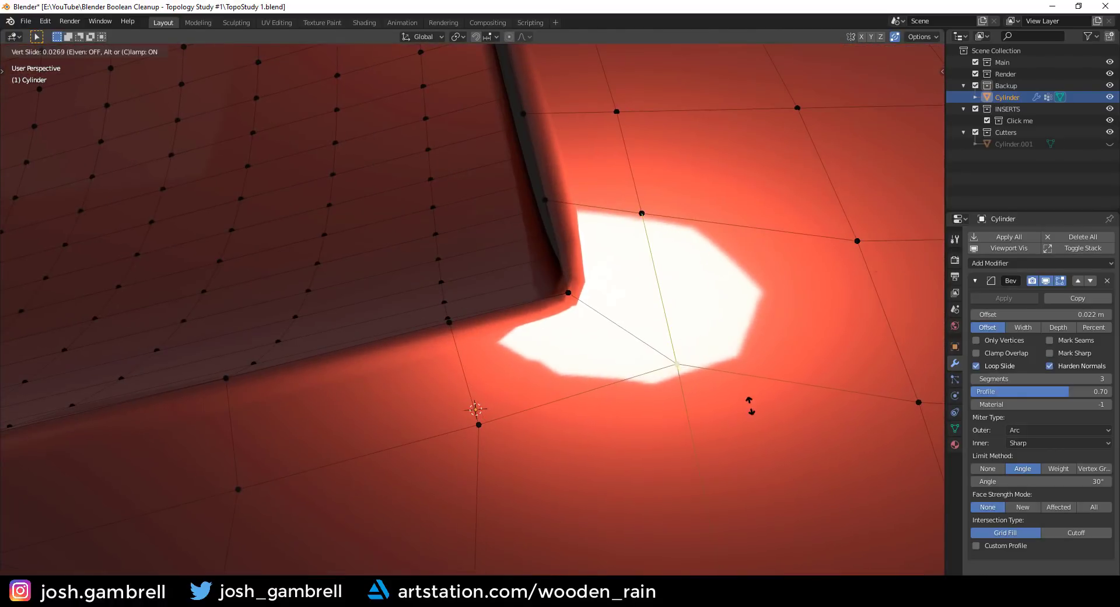
click(742, 397)
key(Tab)
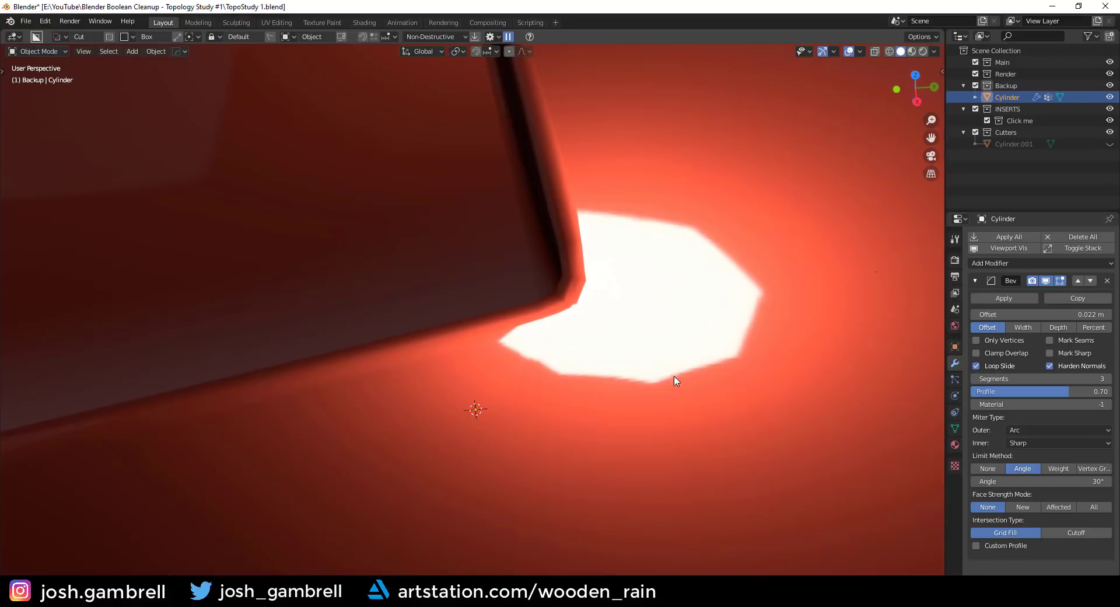
Inspect the recess corner's bevel and symmetrize the half cylinder across its local X axis to carry over the refined side.
middle_drag(675, 379, 520, 341)
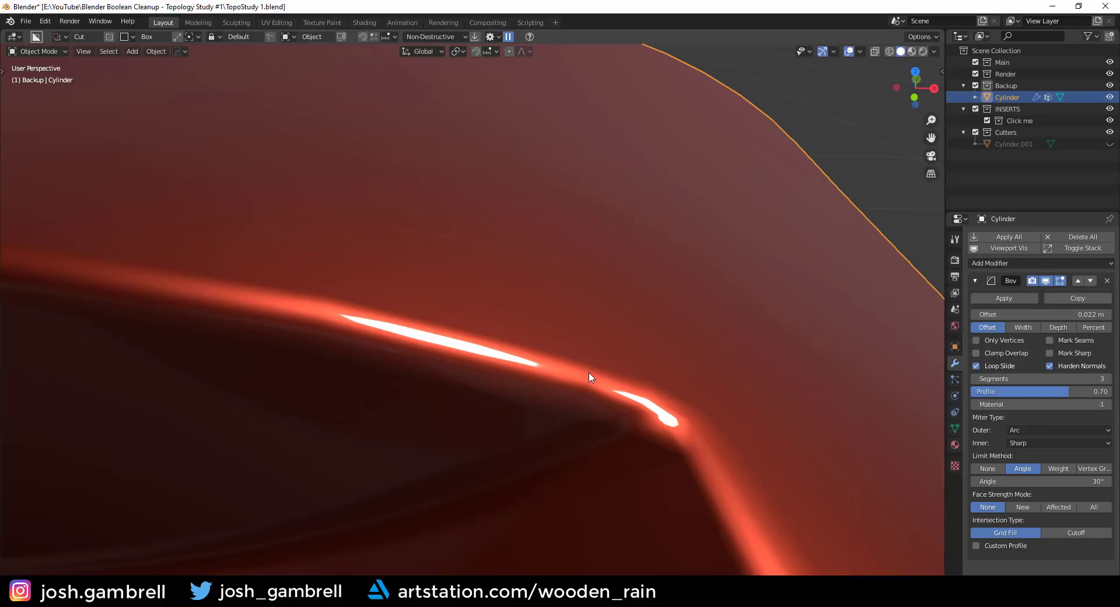
middle_drag(725, 327, 673, 334)
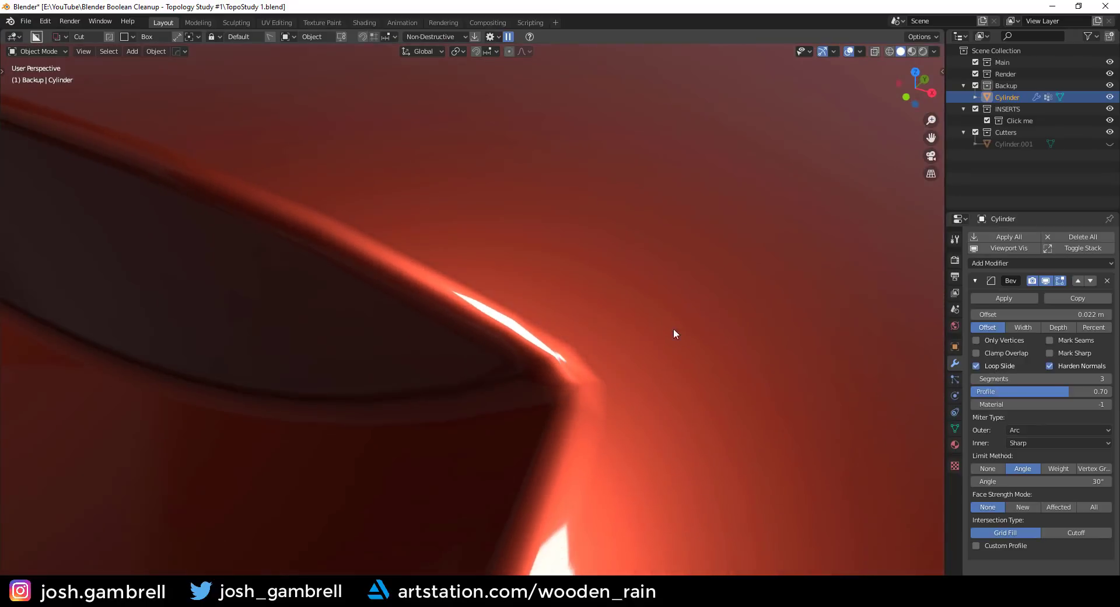
middle_drag(596, 320, 679, 293)
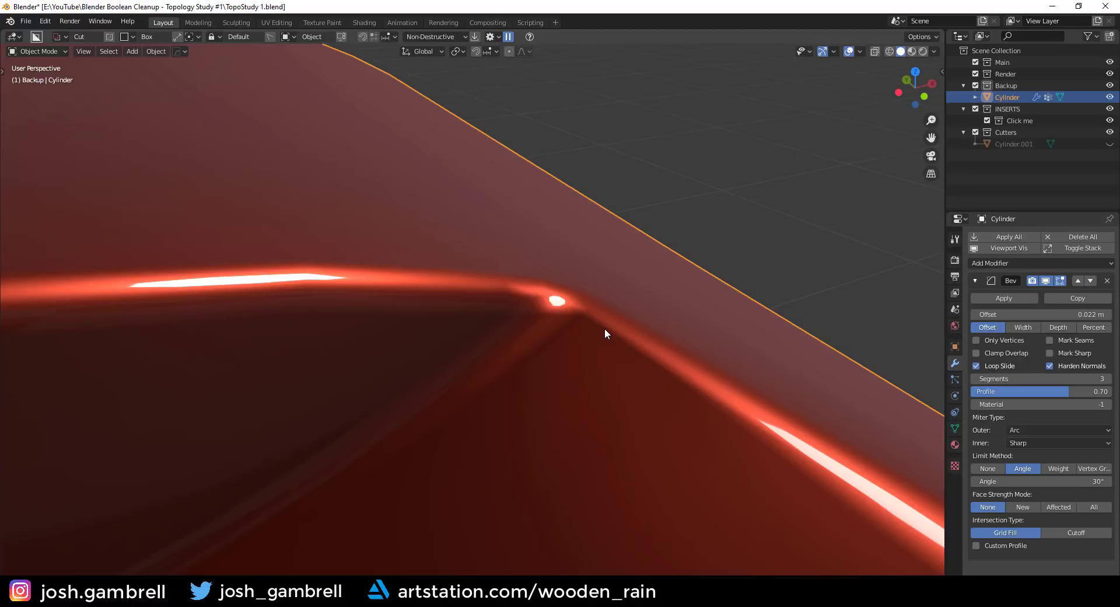
middle_drag(604, 328, 42, 456)
middle_drag(334, 383, 511, 374)
key(alt+x)
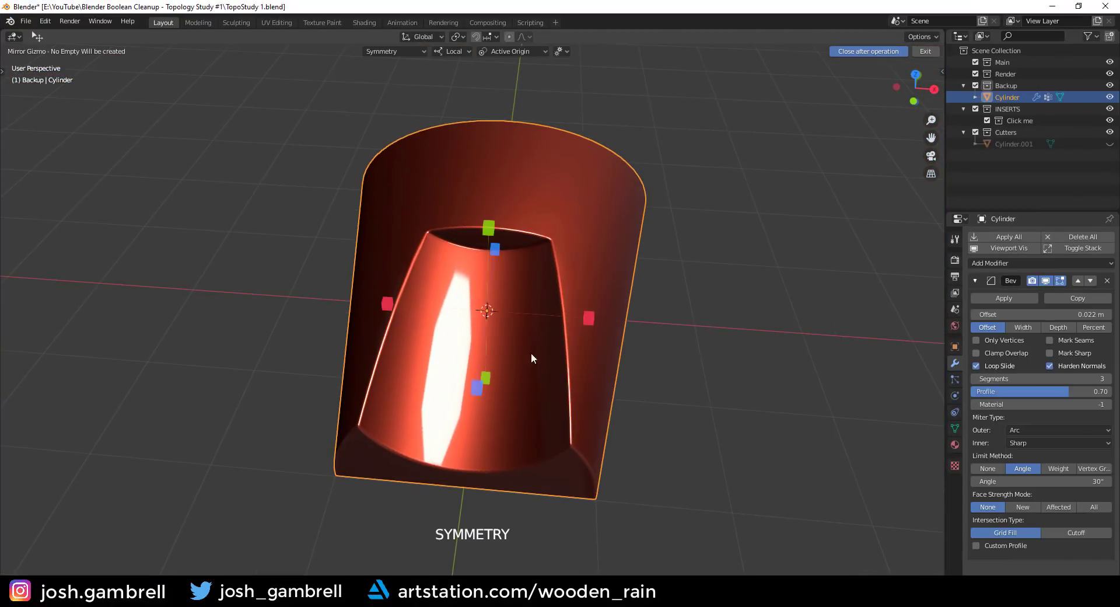
click(594, 317)
middle_drag(581, 380, 671, 295)
key(Tab)
key(Tab)
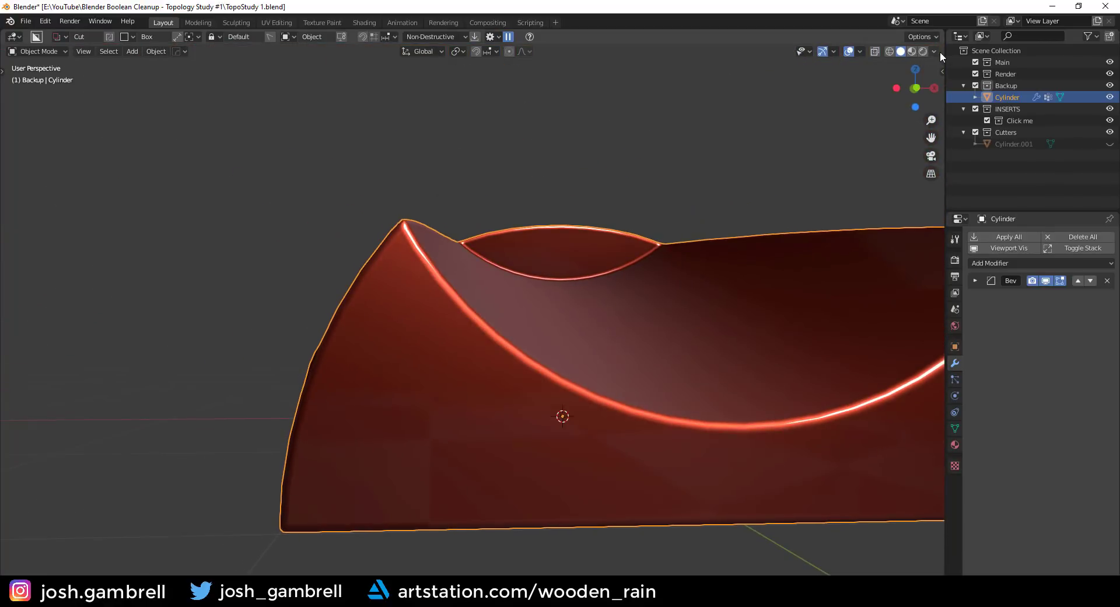
Switch the viewport shading to the bright metallic matcap and examine the reflections across the recess surface.
click(934, 52)
click(810, 207)
click(914, 224)
mouse_move(730, 280)
middle_down()
mouse_move(635, 312)
mouse_move(676, 291)
middle_up()
click(934, 51)
click(904, 152)
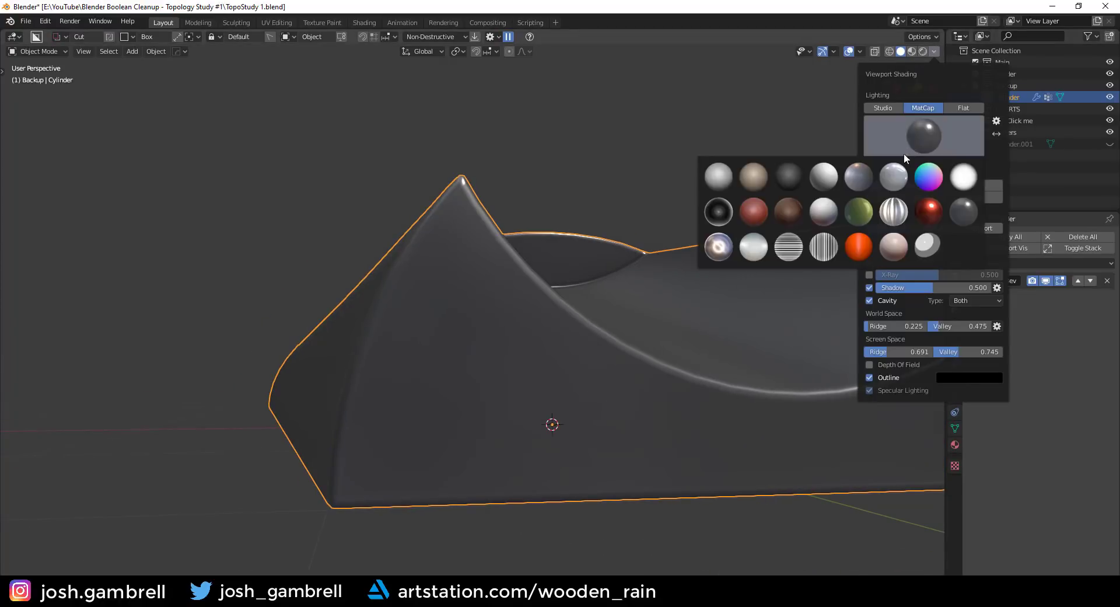
click(719, 247)
scroll(643, 270, up, 4)
middle_drag(638, 280, 440, 284)
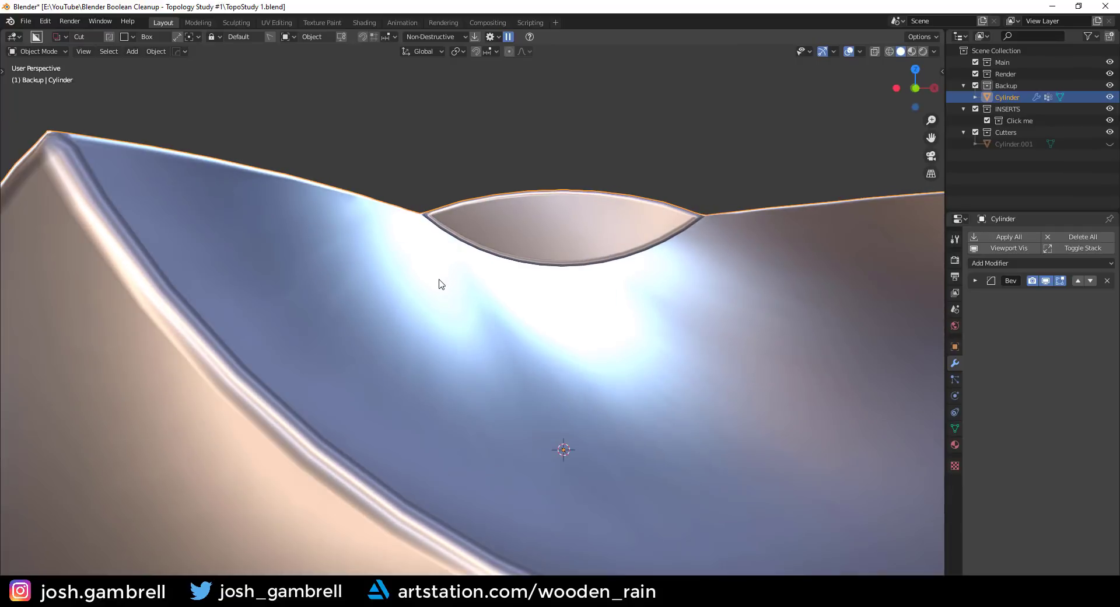
middle_drag(389, 310, 396, 308)
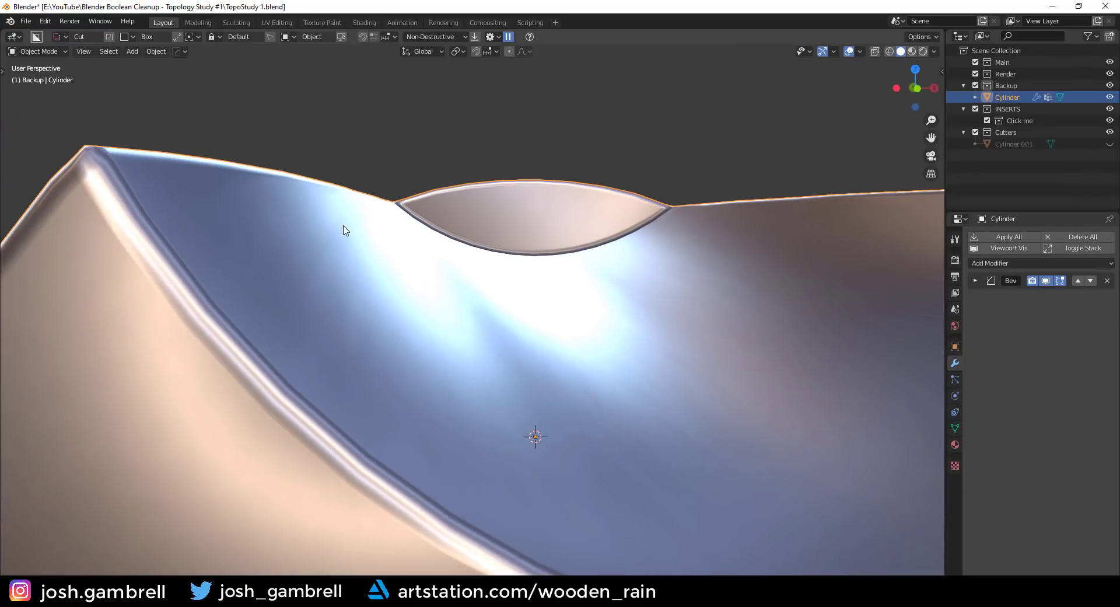
middle_drag(479, 323, 675, 296)
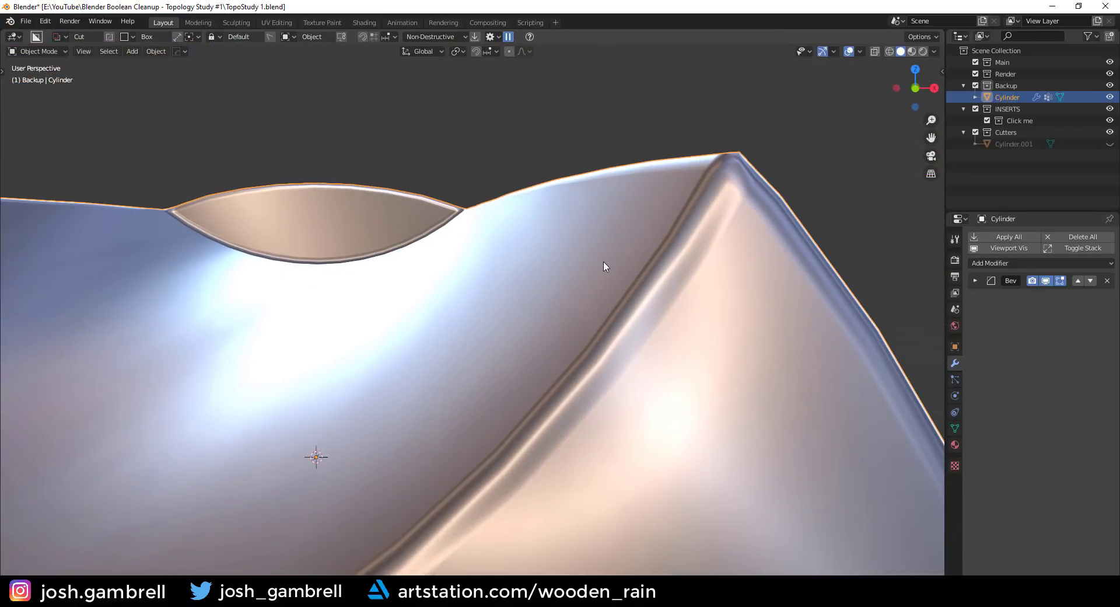
Examine the mirrored topology of the recess and the outer surface from several angles, toggling mesh editing on and off.
key(Tab)
middle_drag(604, 266, 318, 379)
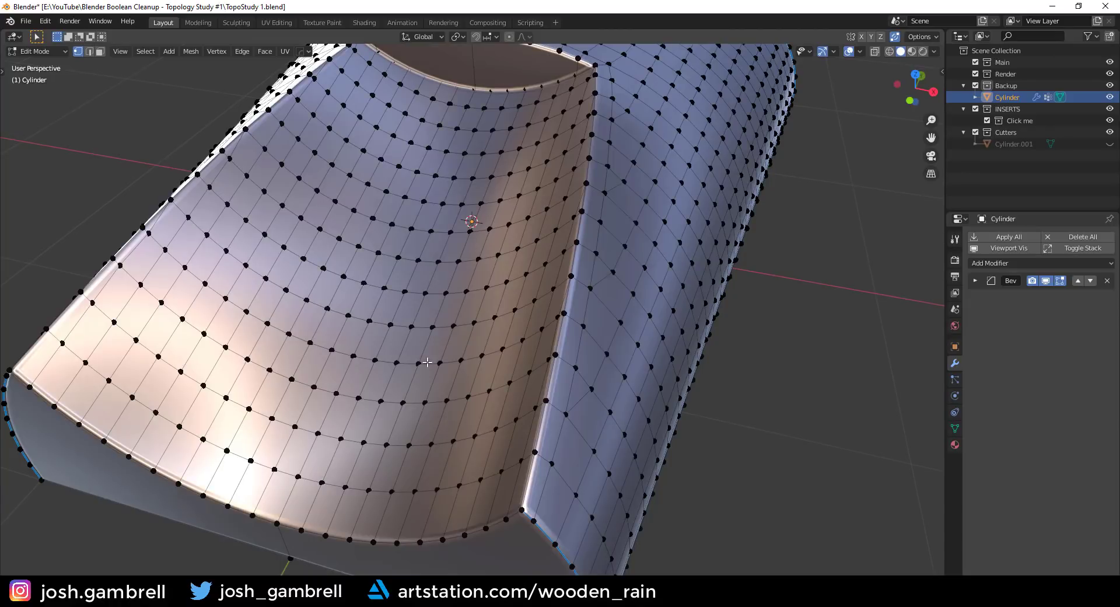
middle_drag(427, 362, 462, 214)
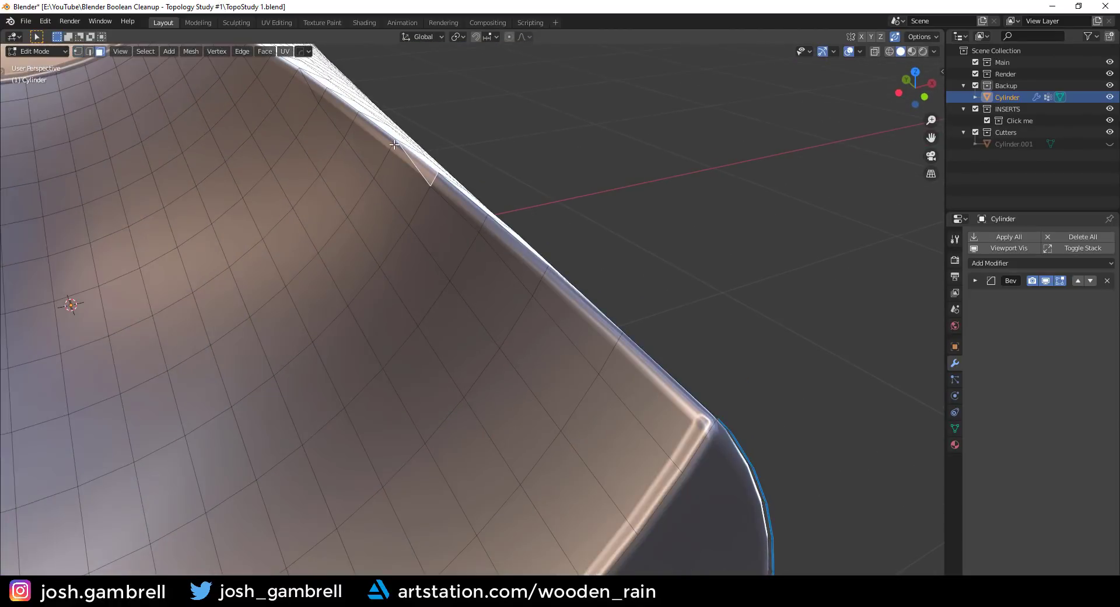
middle_drag(367, 159, 483, 264)
key(Tab)
scroll(656, 288, down, 4)
key(Tab)
shift+middle_drag(725, 249, 468, 383)
middle_drag(558, 316, 426, 349)
key(Tab)
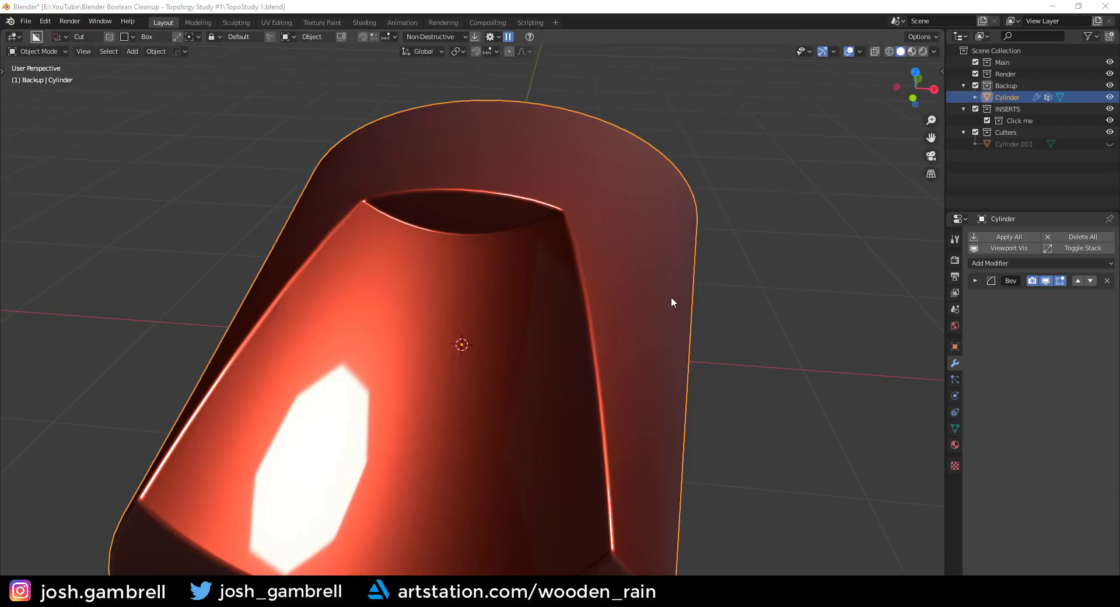
Examine the outer surface's topology and red metallic reflections along the recess's long edge, comparing the mesh with the shaded result.
middle_drag(671, 298, 570, 295)
key(Tab)
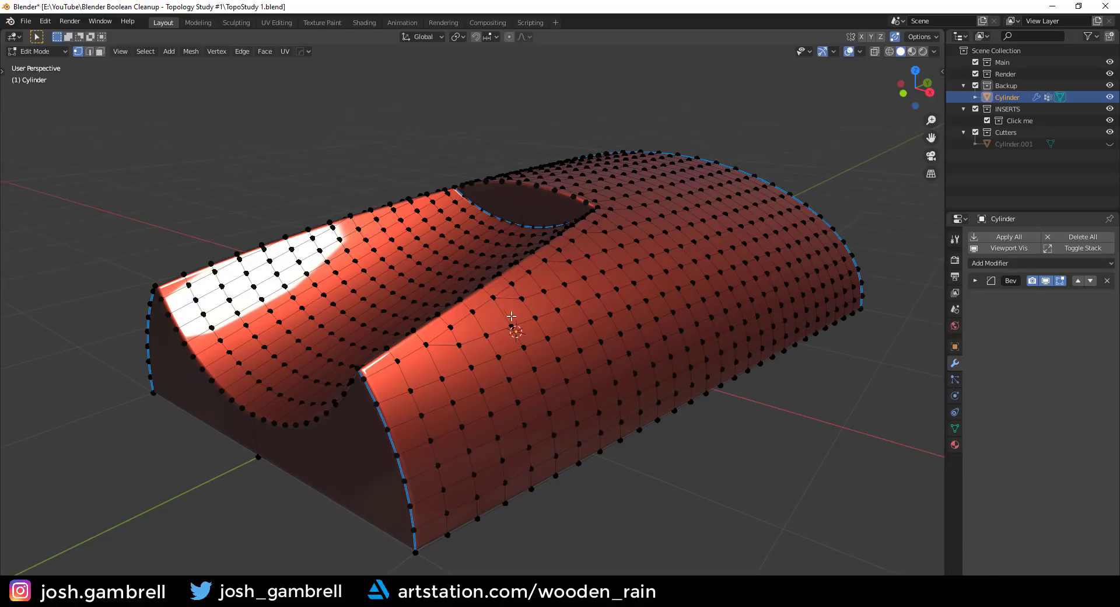
key(Tab)
mouse_move(506, 321)
middle_down()
mouse_move(513, 311)
mouse_move(496, 325)
mouse_move(571, 338)
mouse_move(587, 315)
mouse_move(545, 388)
mouse_move(564, 341)
mouse_move(543, 355)
middle_up()
scroll(526, 323, up, 2)
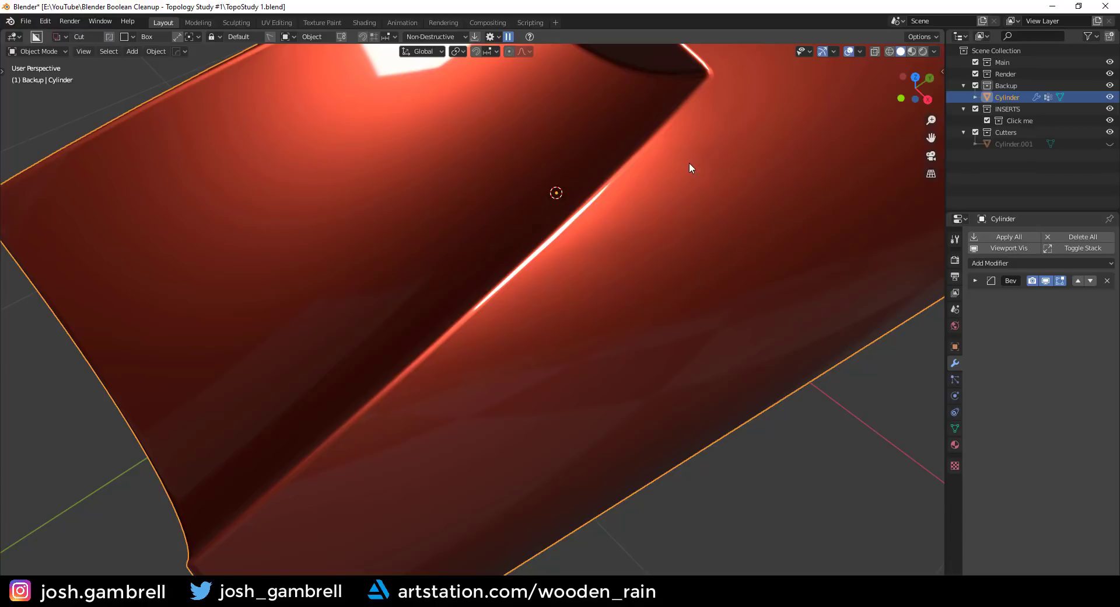
key(Tab)
key(Tab)
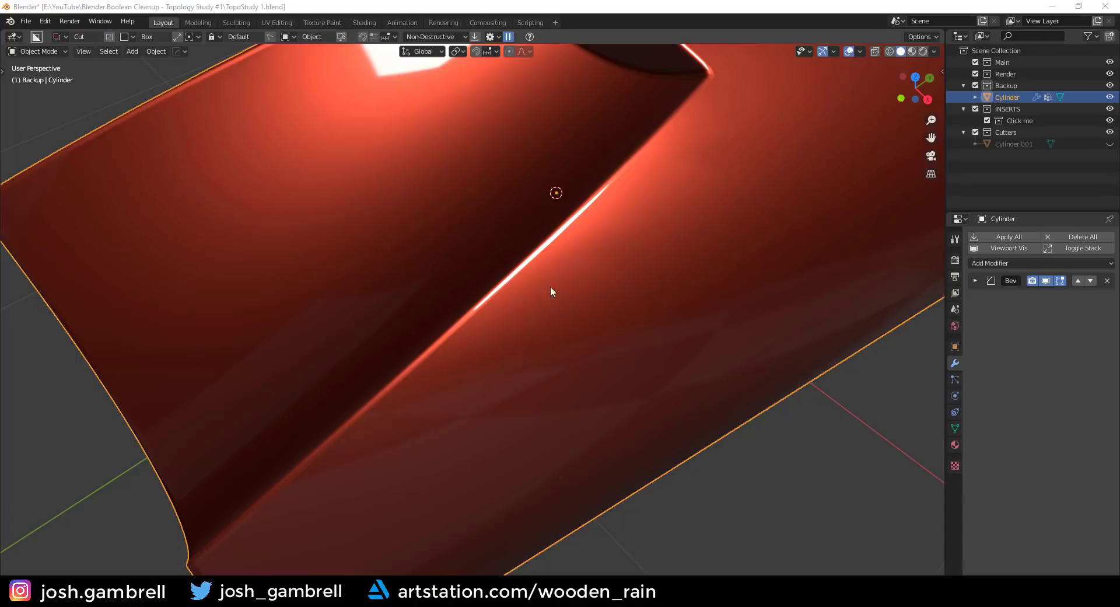
Switch the viewport shading to a neutral grey matcap and inspect the shading around the recess's corner and long edge.
middle_drag(551, 286, 579, 293)
scroll(578, 293, down, 4)
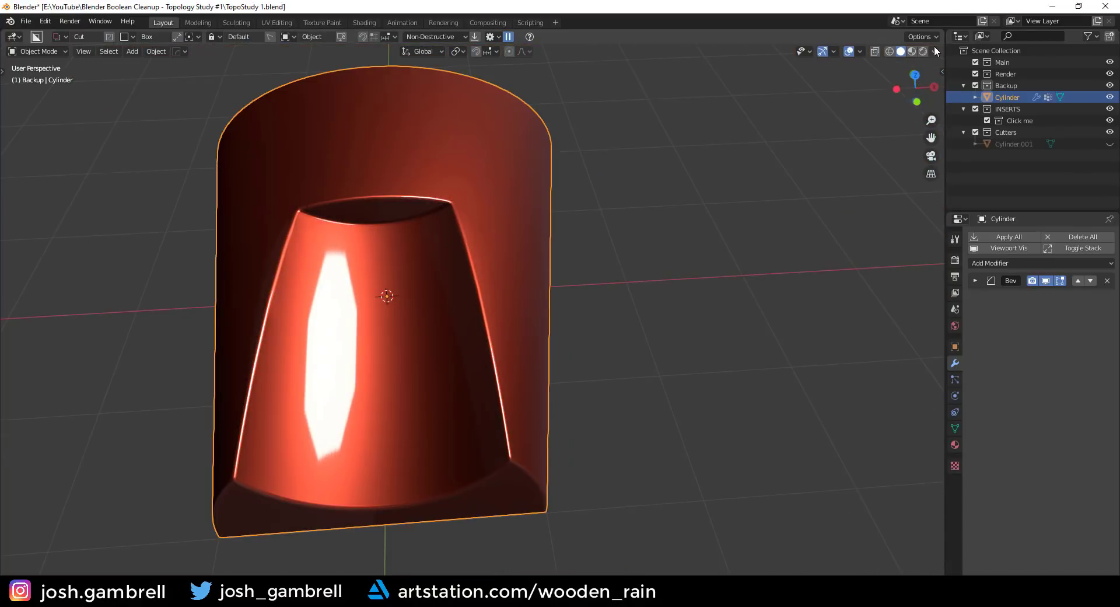
click(934, 51)
click(910, 127)
click(723, 175)
mouse_move(569, 233)
middle_down()
mouse_move(518, 278)
mouse_move(442, 242)
mouse_move(376, 257)
mouse_move(448, 238)
mouse_move(530, 279)
mouse_move(543, 375)
mouse_move(523, 330)
mouse_move(588, 430)
middle_up()
scroll(530, 279, up, 3)
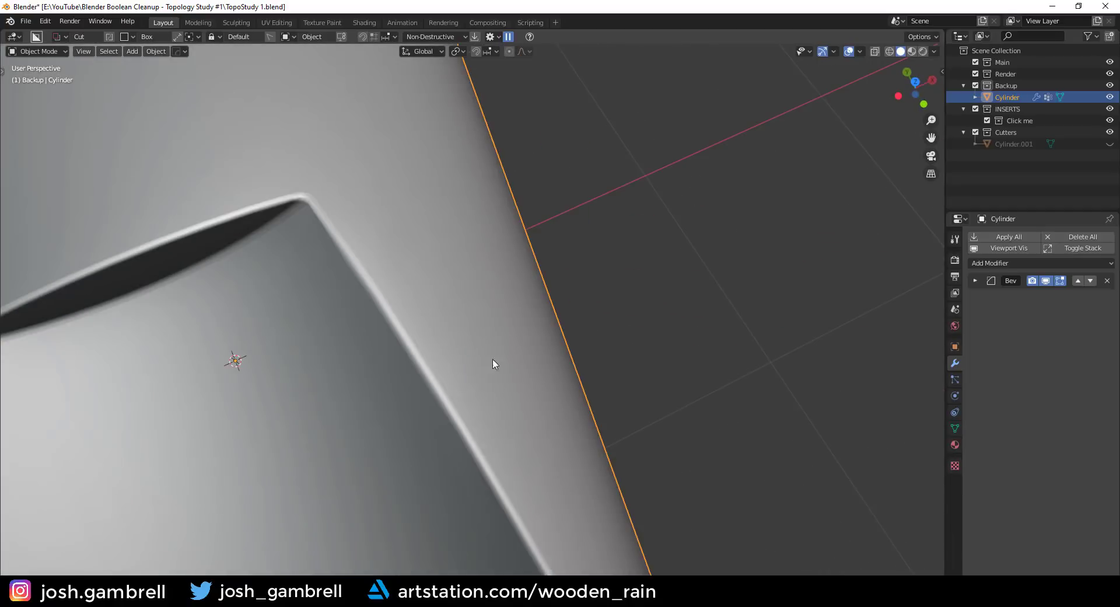
middle_drag(493, 362, 539, 443)
scroll(696, 304, down, 4)
Inspect the vertex flow where the outer surface meets the recess's long edge, then check the same area's smooth shading.
key(Tab)
scroll(539, 443, up, 3)
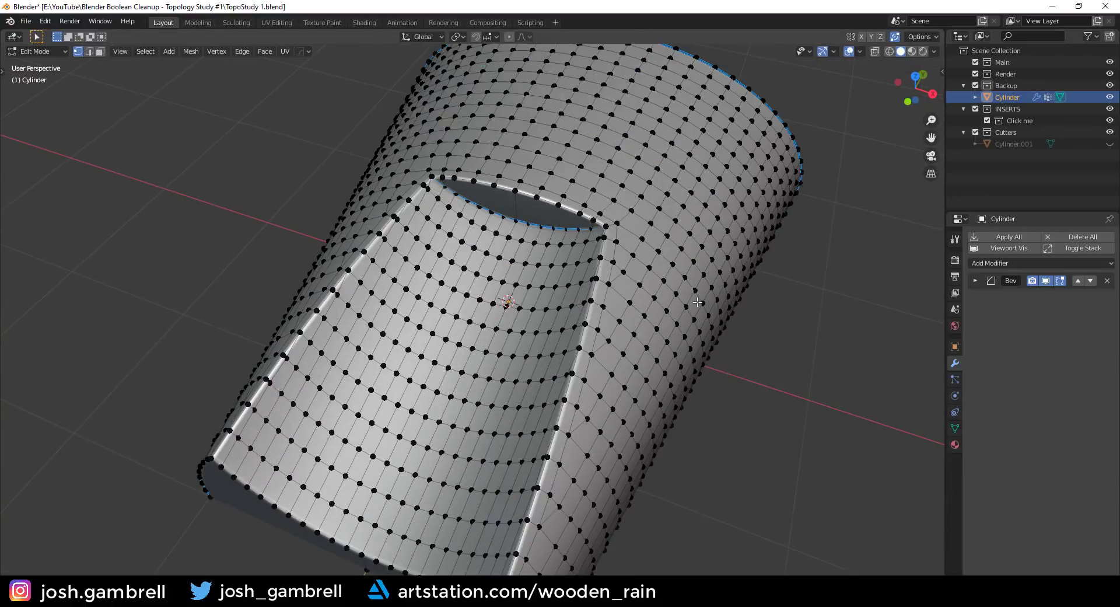
scroll(697, 302, down, 1)
middle_drag(719, 327, 583, 321)
scroll(685, 341, up, 3)
scroll(525, 341, up, 2)
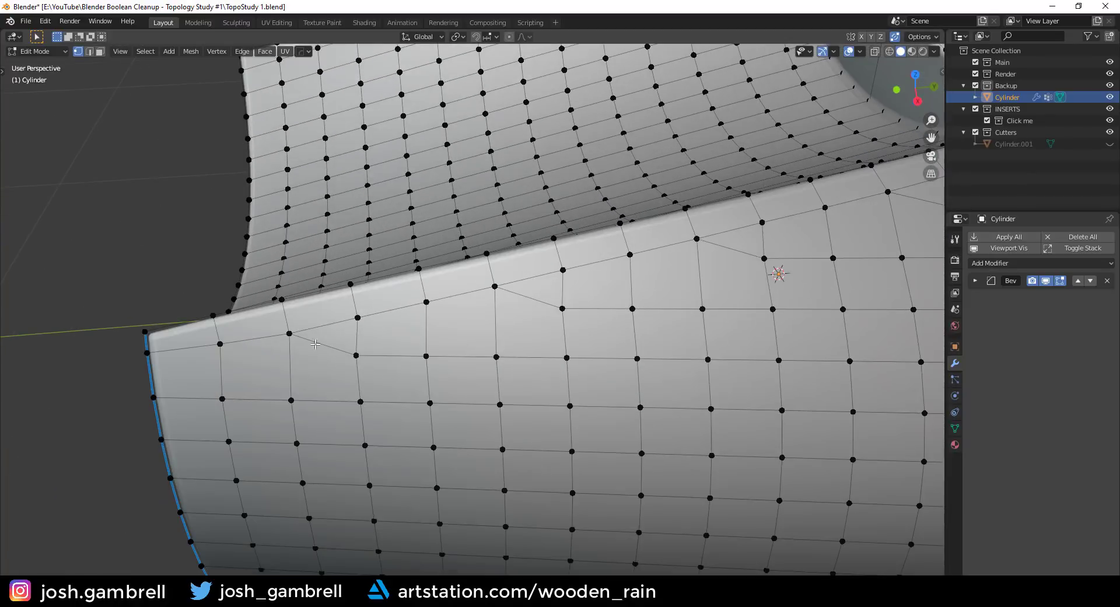
middle_drag(655, 302, 621, 447)
key(Tab)
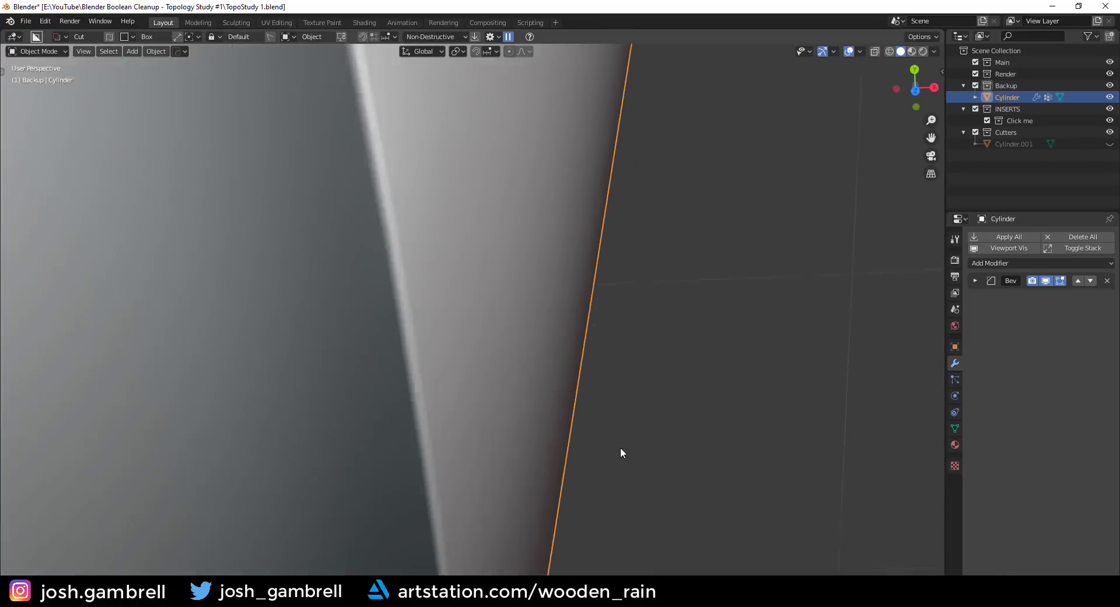
scroll(620, 452, down, 5)
middle_drag(503, 355, 495, 443)
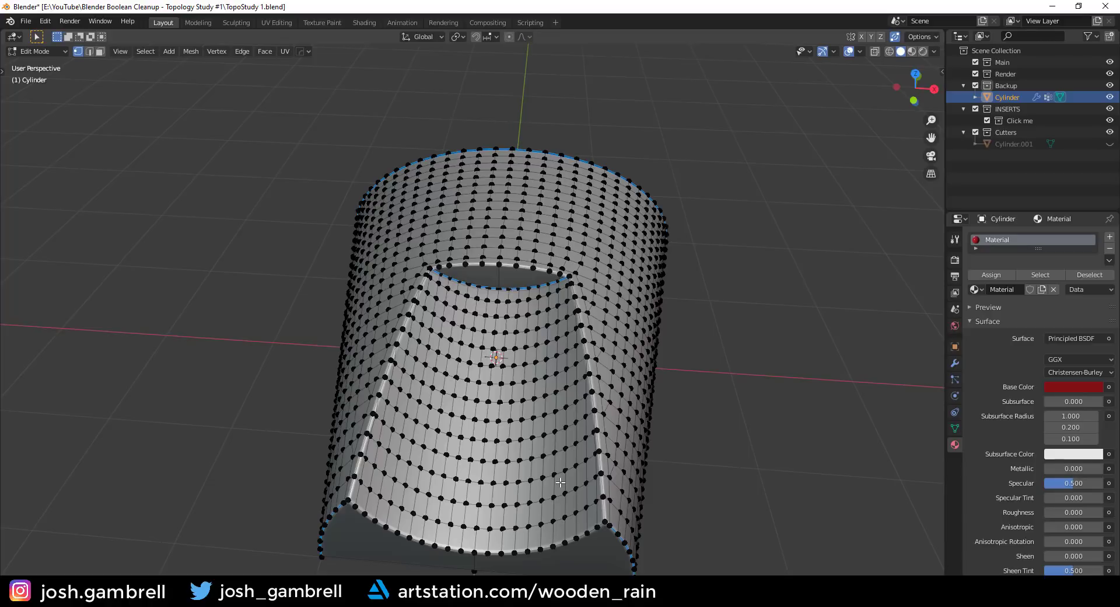
Review the half cylinder's whole vertex grid from several angles, comparing it with the shaded object.
middle_drag(559, 494, 560, 384)
middle_drag(639, 387, 598, 383)
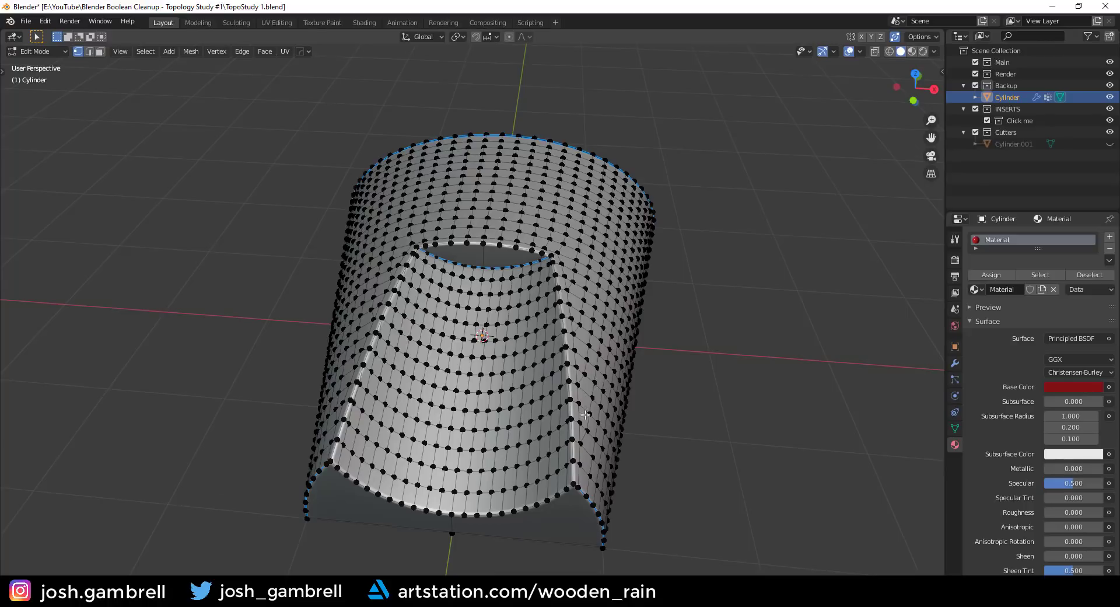
middle_drag(587, 415, 638, 446)
key(Tab)
key(Tab)
scroll(550, 430, up, 2)
middle_drag(169, 333, 507, 325)
scroll(441, 431, down, 2)
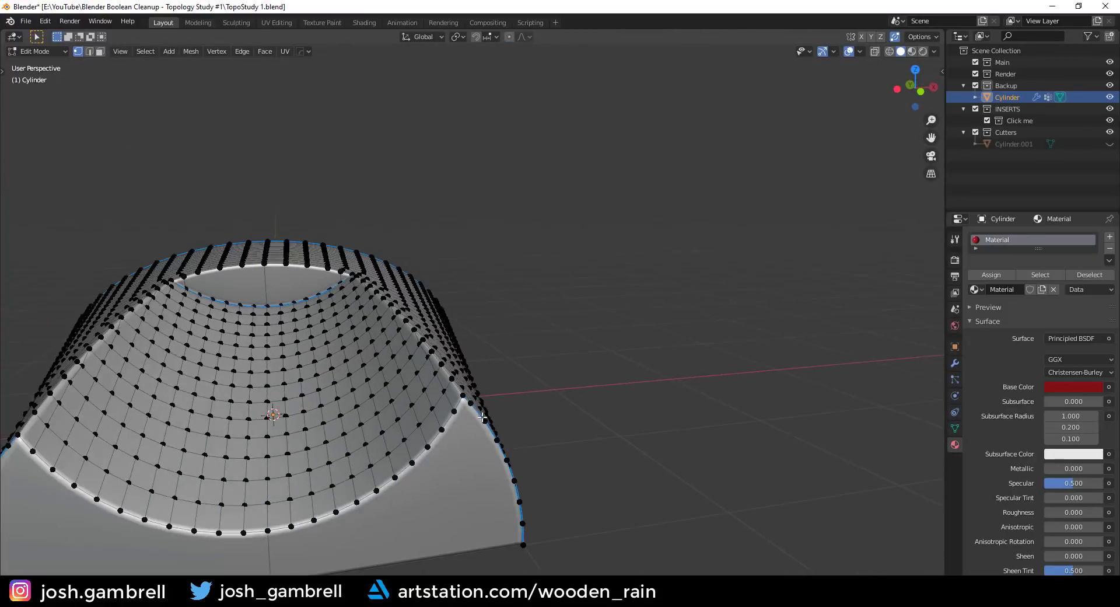
Check the flat faces in face selection mode by picking the front cap's two halves and one half of the recess's end wall.
shift+middle_drag(356, 493, 425, 452)
key(3)
click(309, 466)
click(520, 450)
click(336, 241)
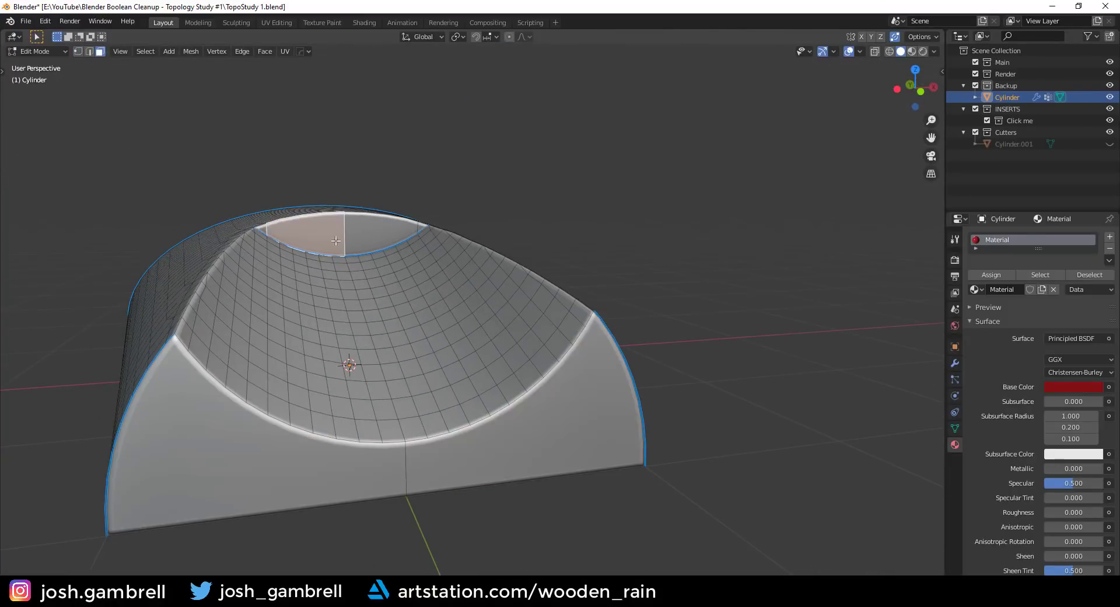
middle_drag(504, 295, 455, 363)
key(Tab)
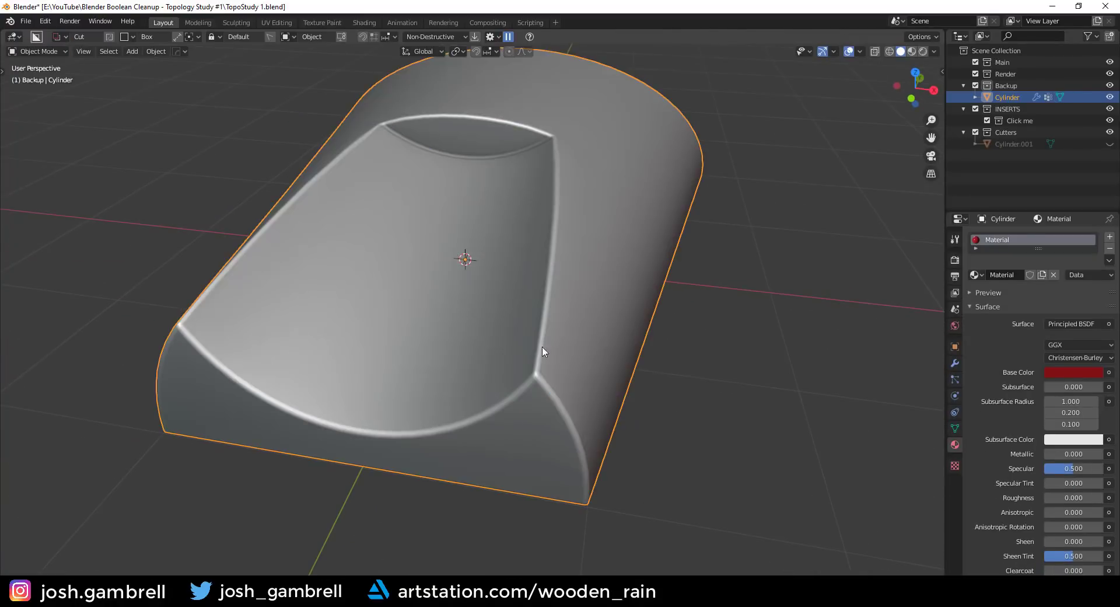
middle_drag(541, 346, 551, 367)
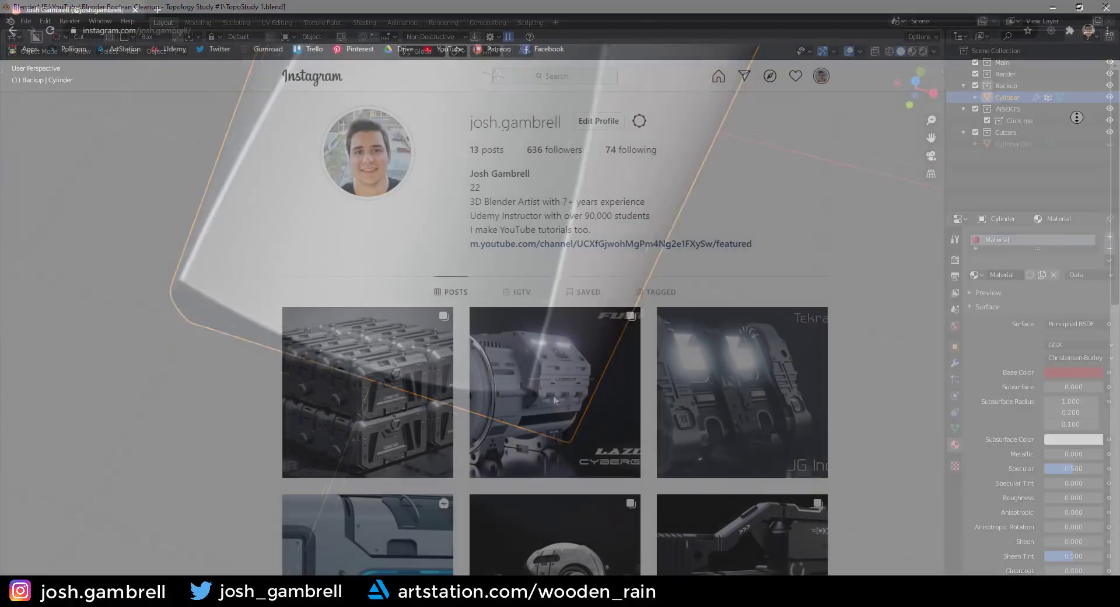
middle_click(1077, 119)
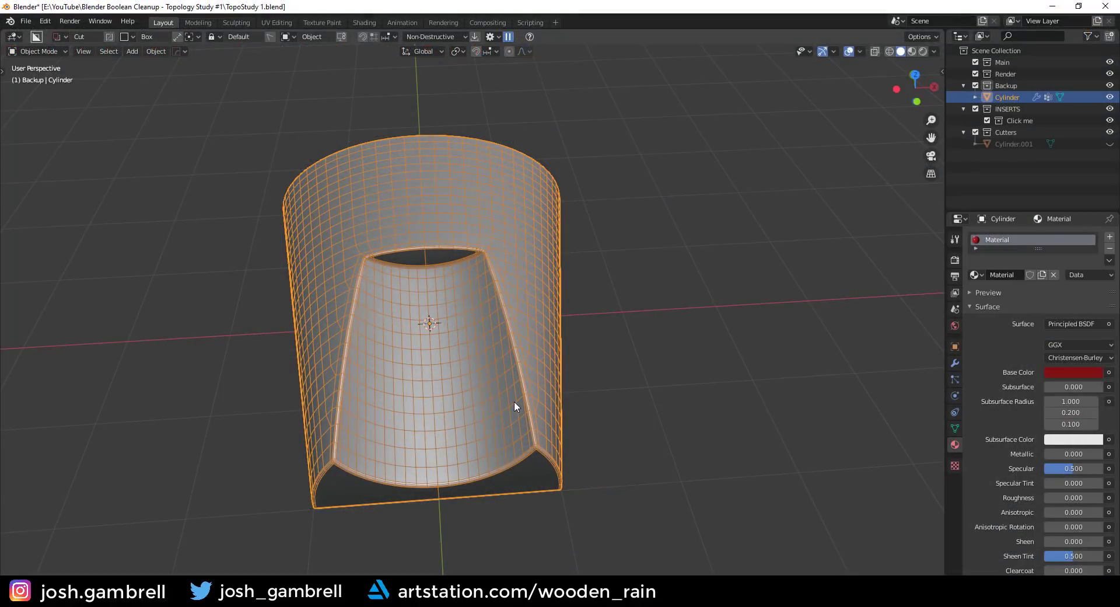
middle_drag(535, 350, 569, 352)
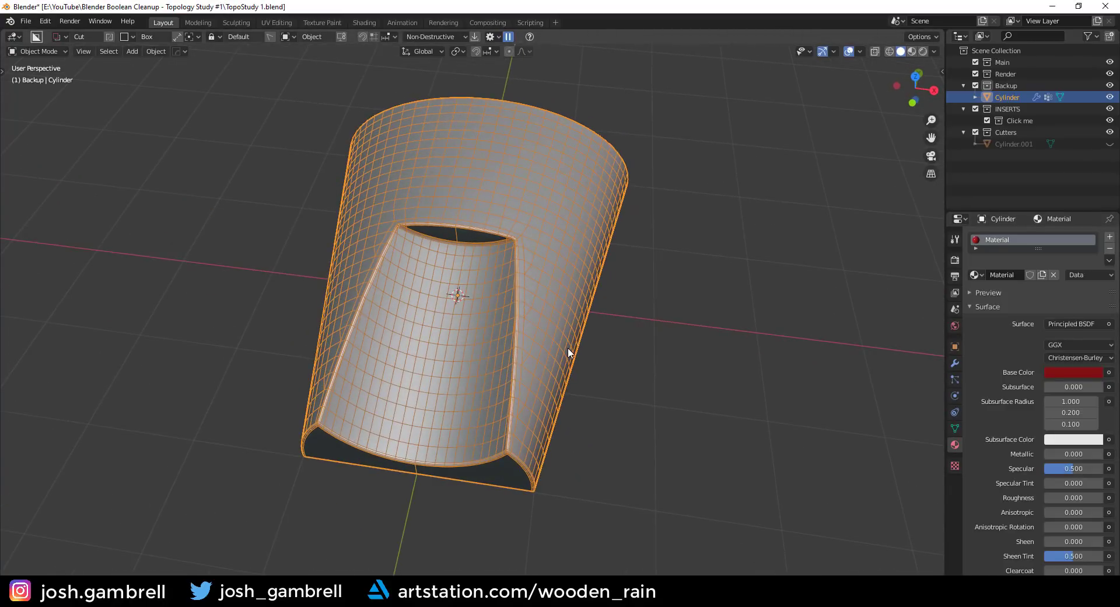